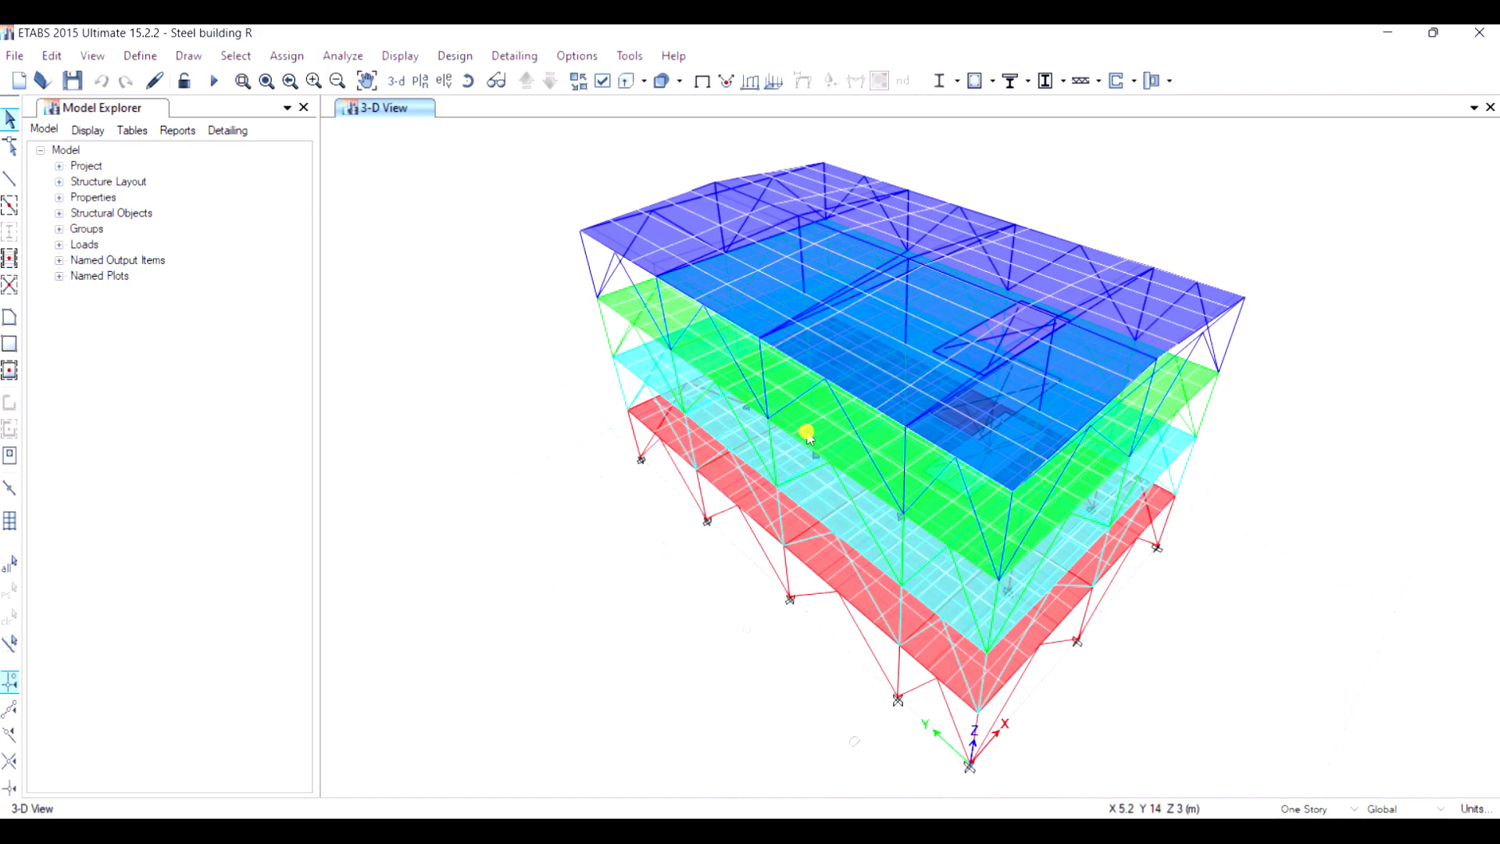
Step: Start exporting a story as a SAFE V12 .f2k file and choose Story2 as the story to export
left_click(14, 60)
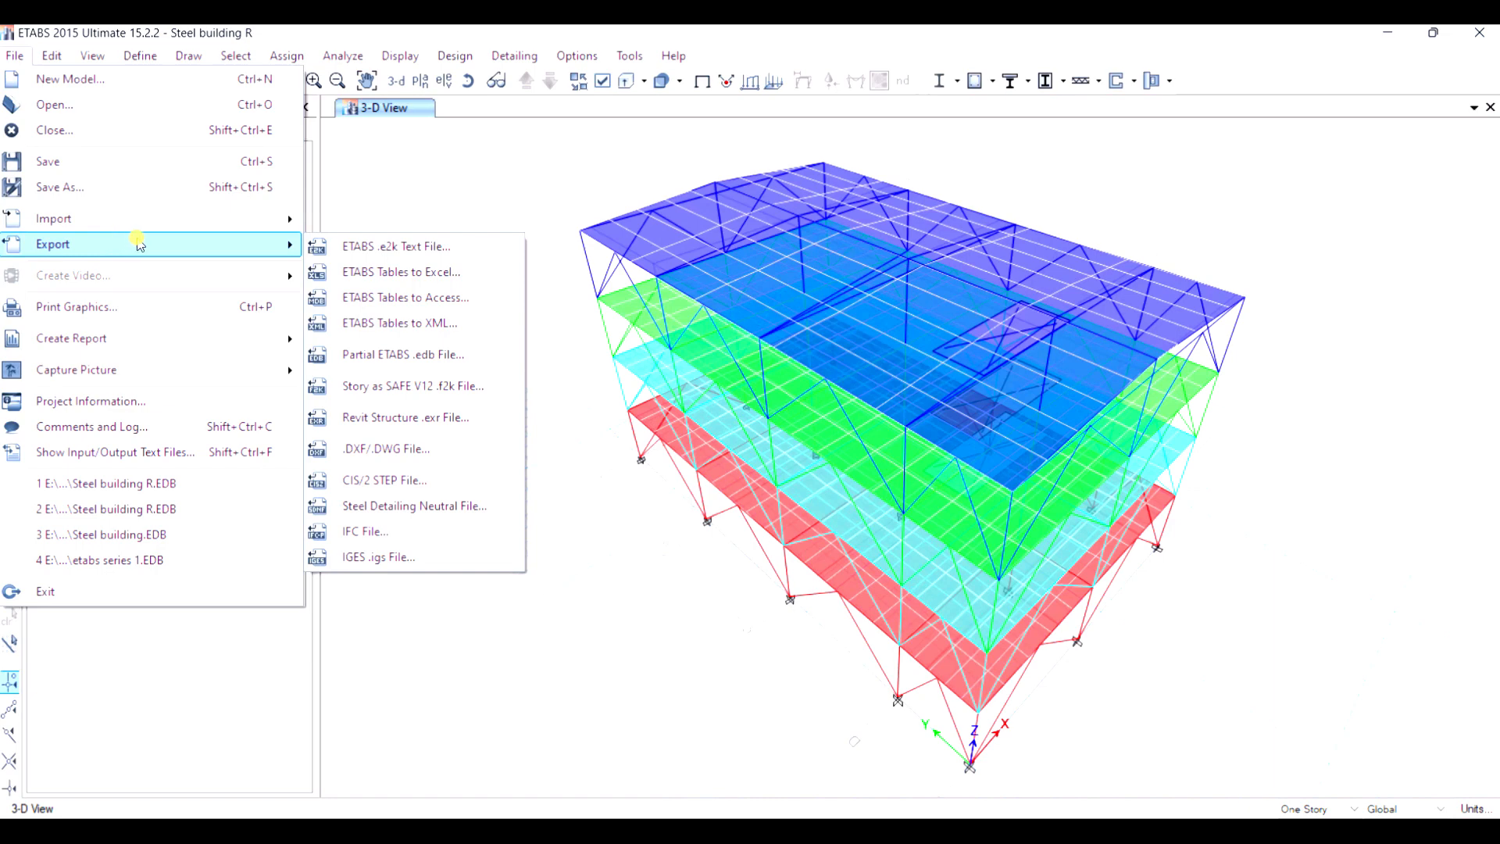
mouse_move(293, 225)
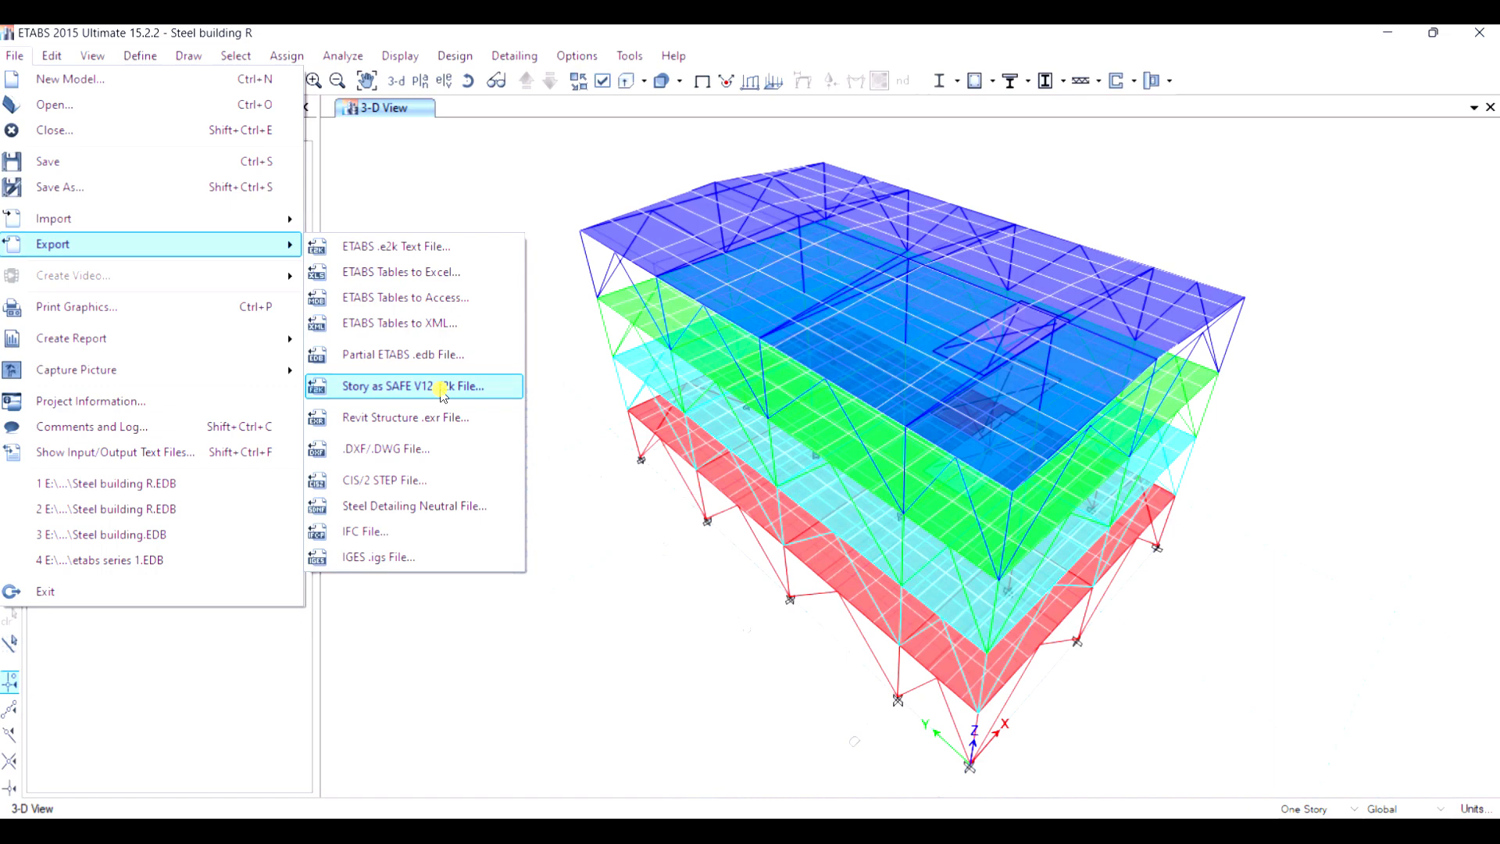
left_click(442, 387)
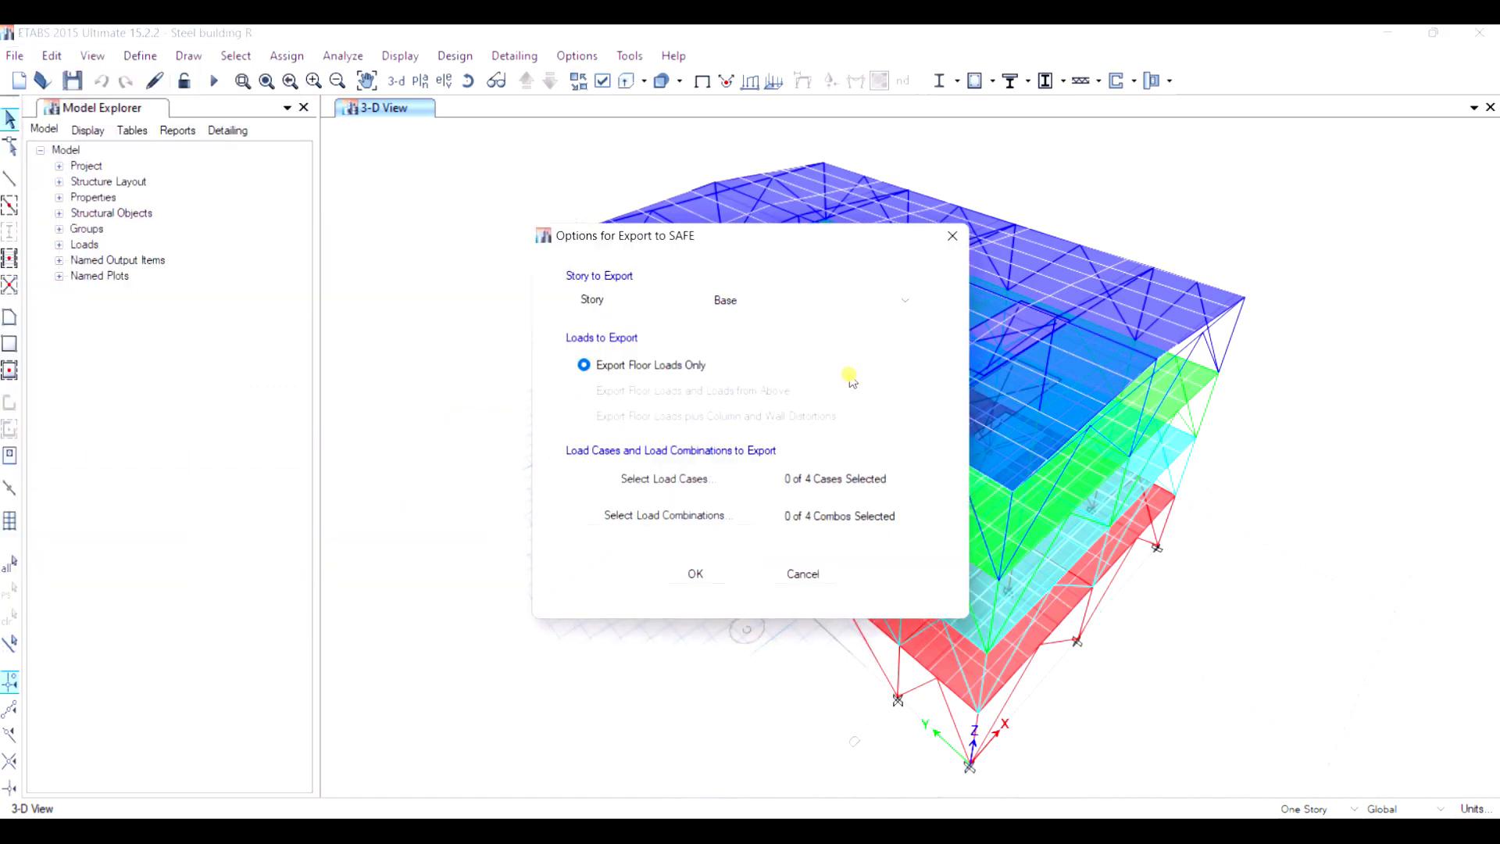
left_click(819, 300)
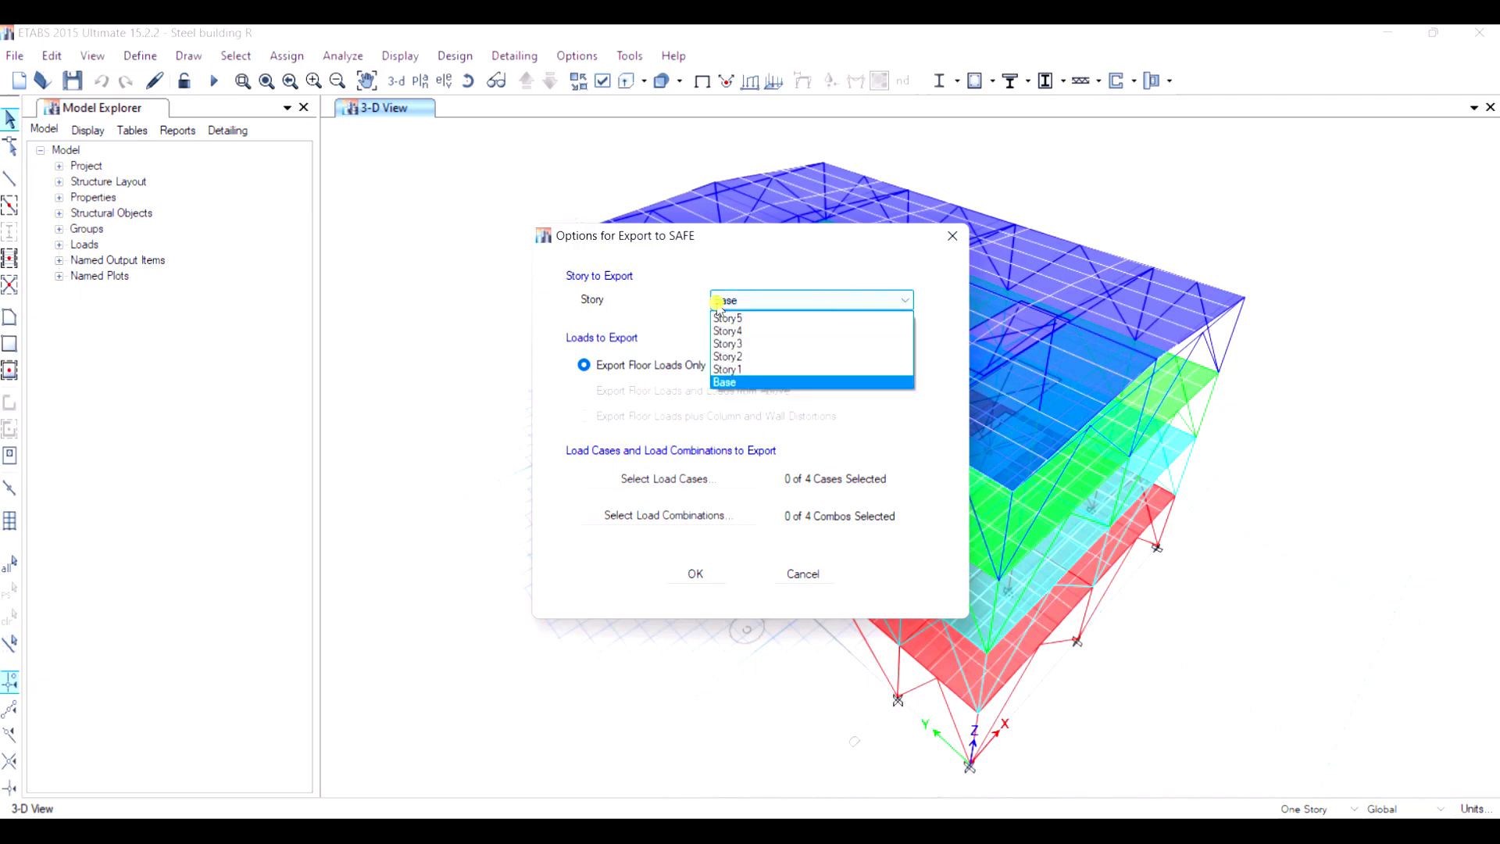
left_click(739, 356)
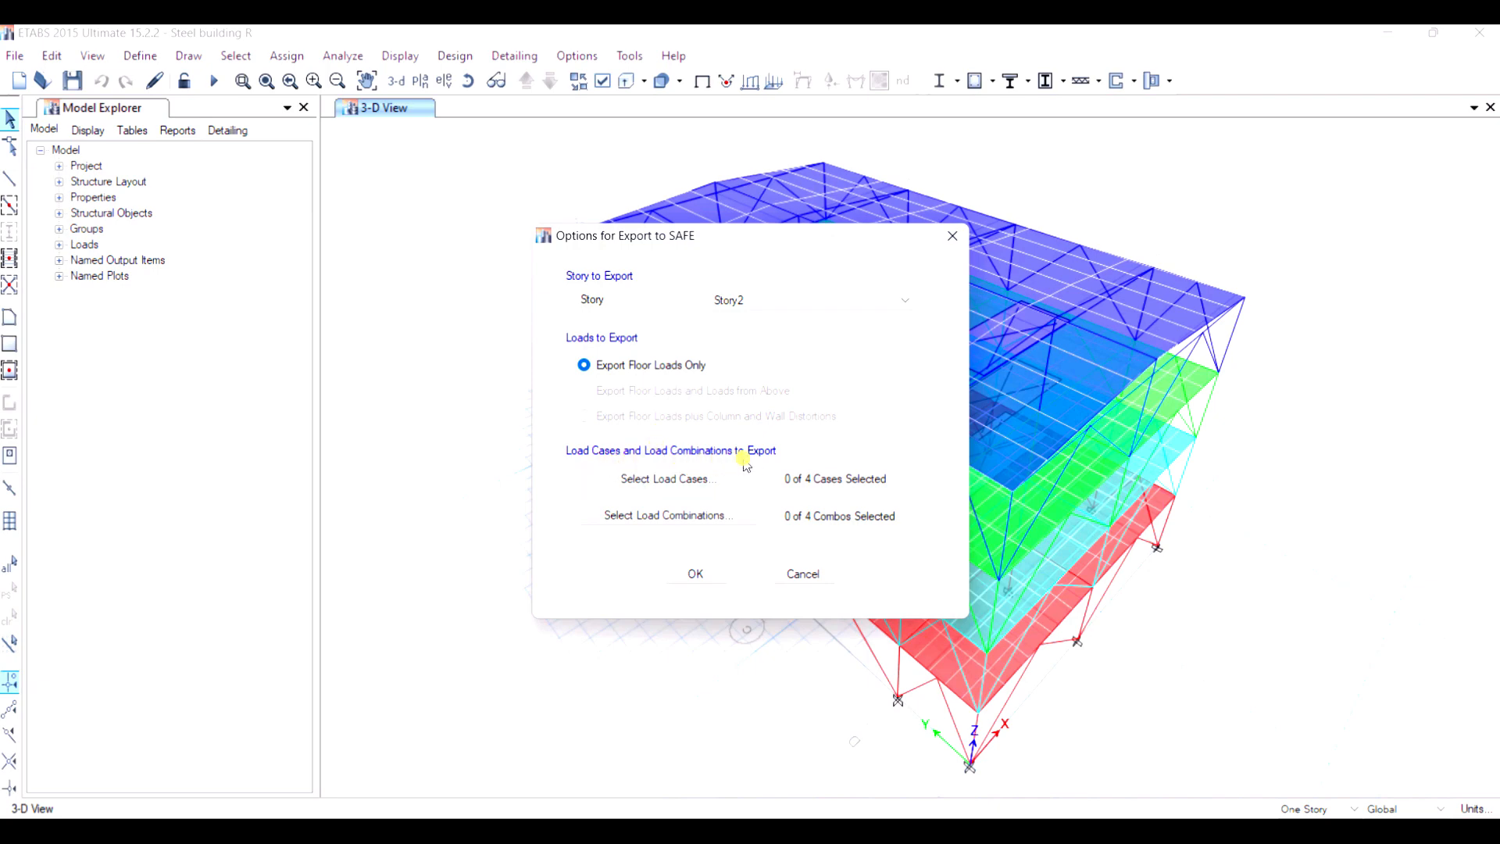
Step: Include the Dead, Live load, Wall load and SDL load cases in the SAFE export and accept the export options
left_click(704, 477)
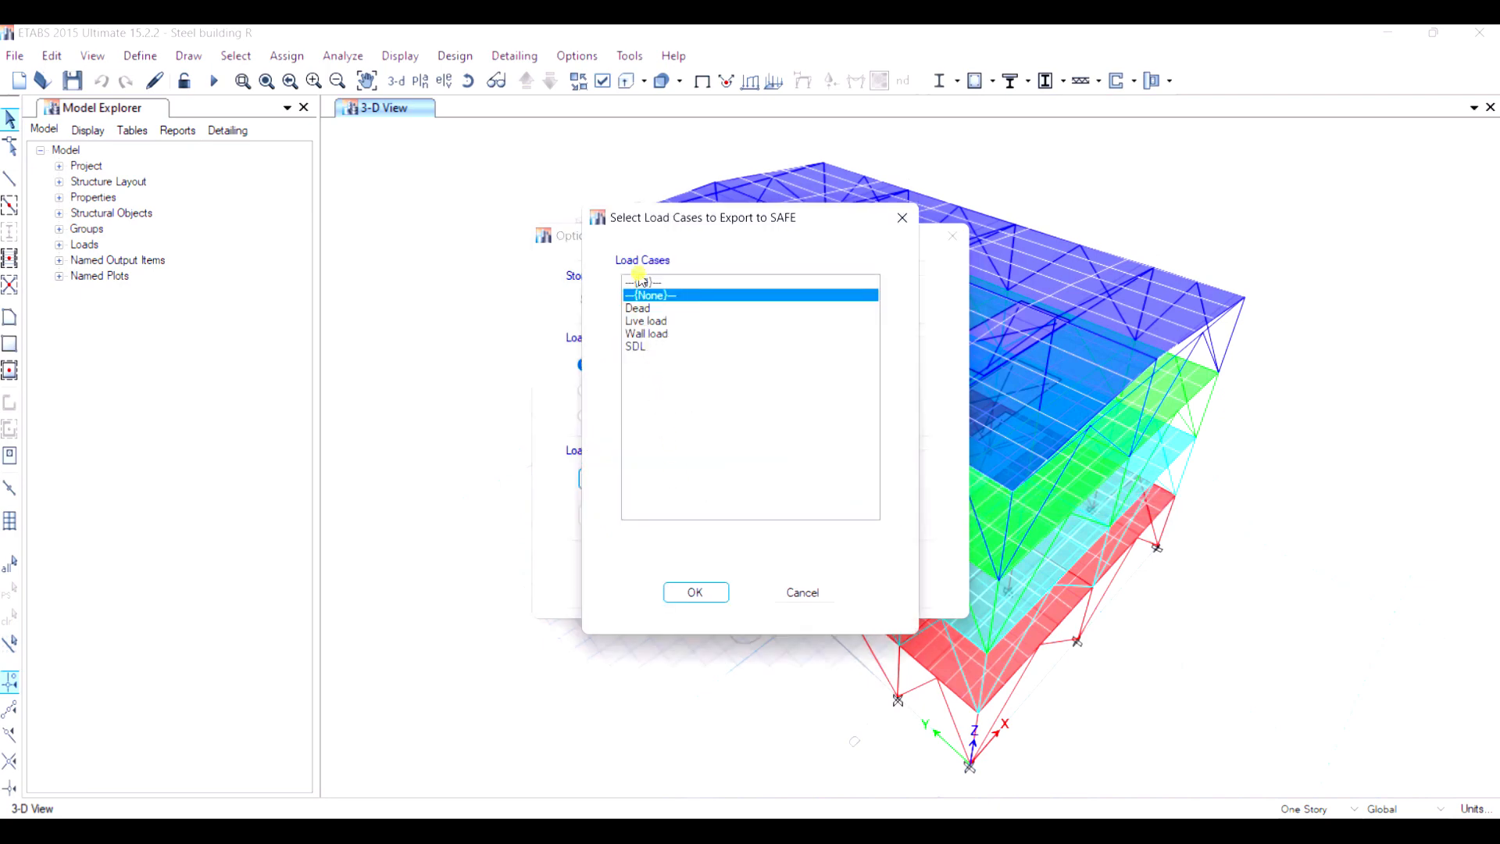
left_click(640, 281)
left_click(637, 308)
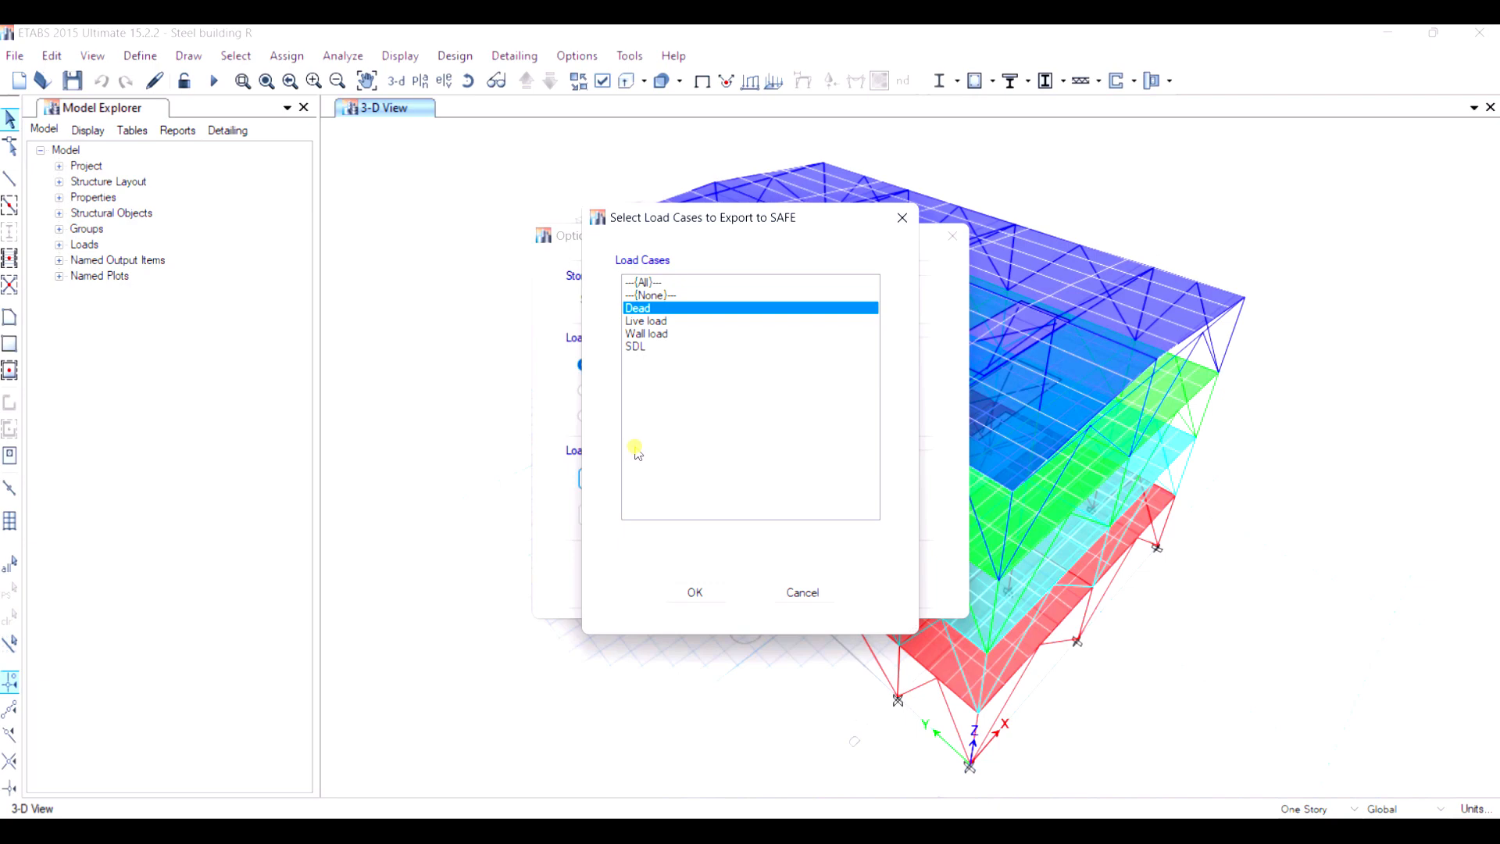
left_click(635, 347, "shift")
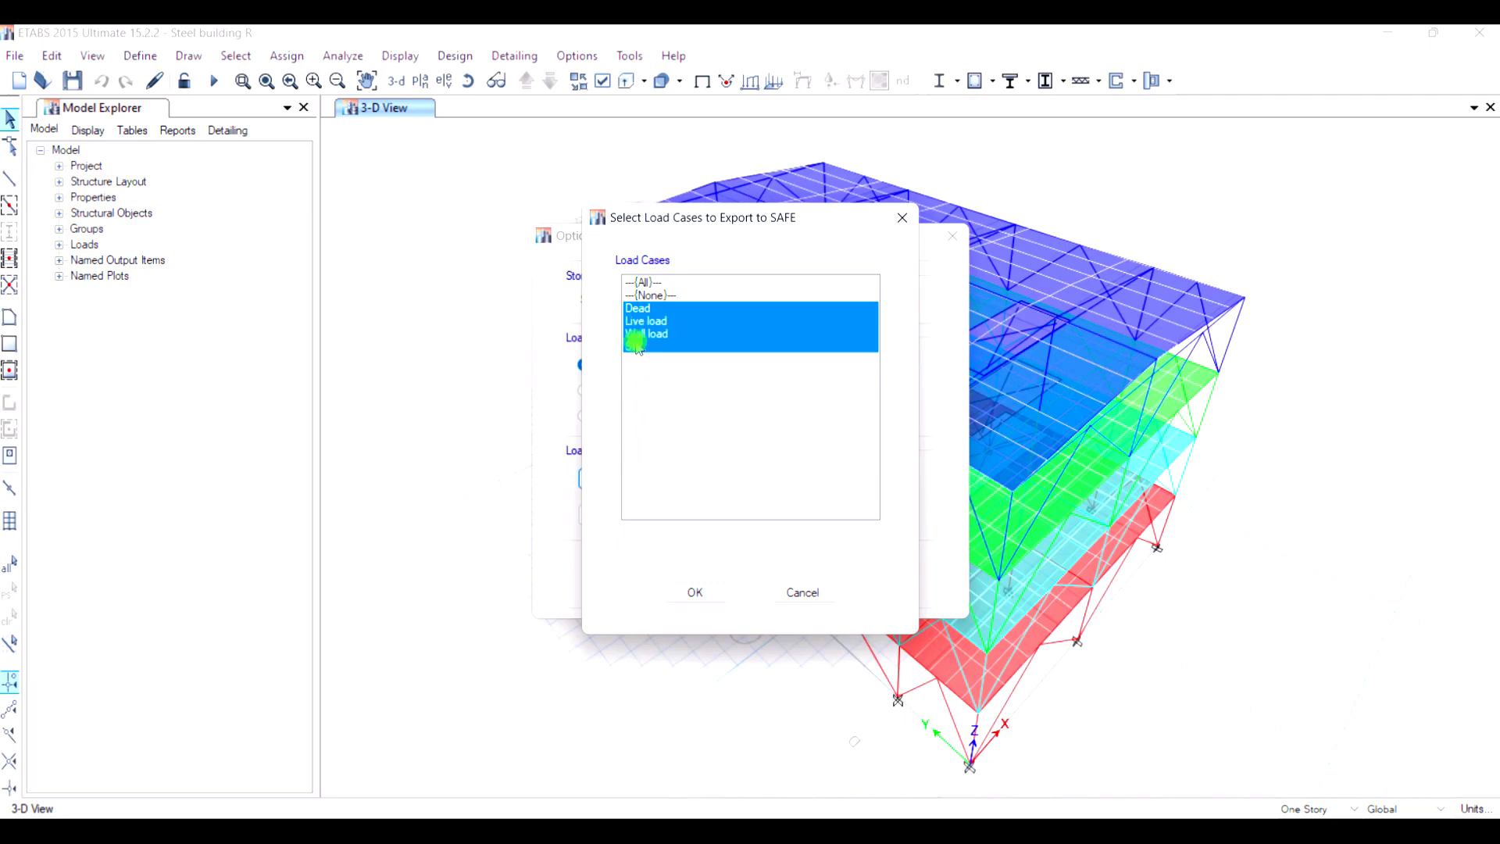
left_click(691, 591)
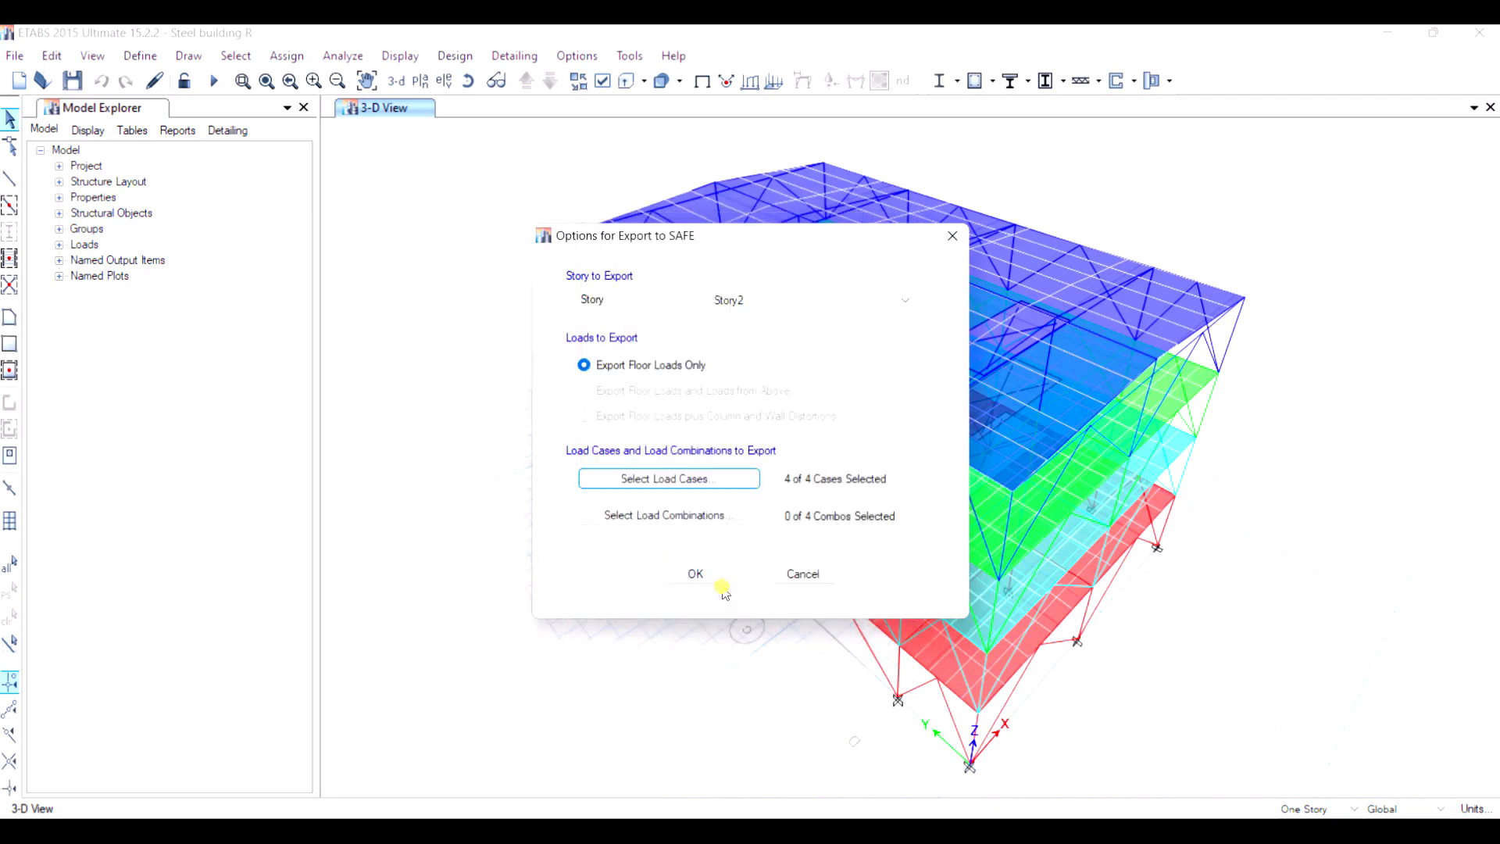
left_click(700, 576)
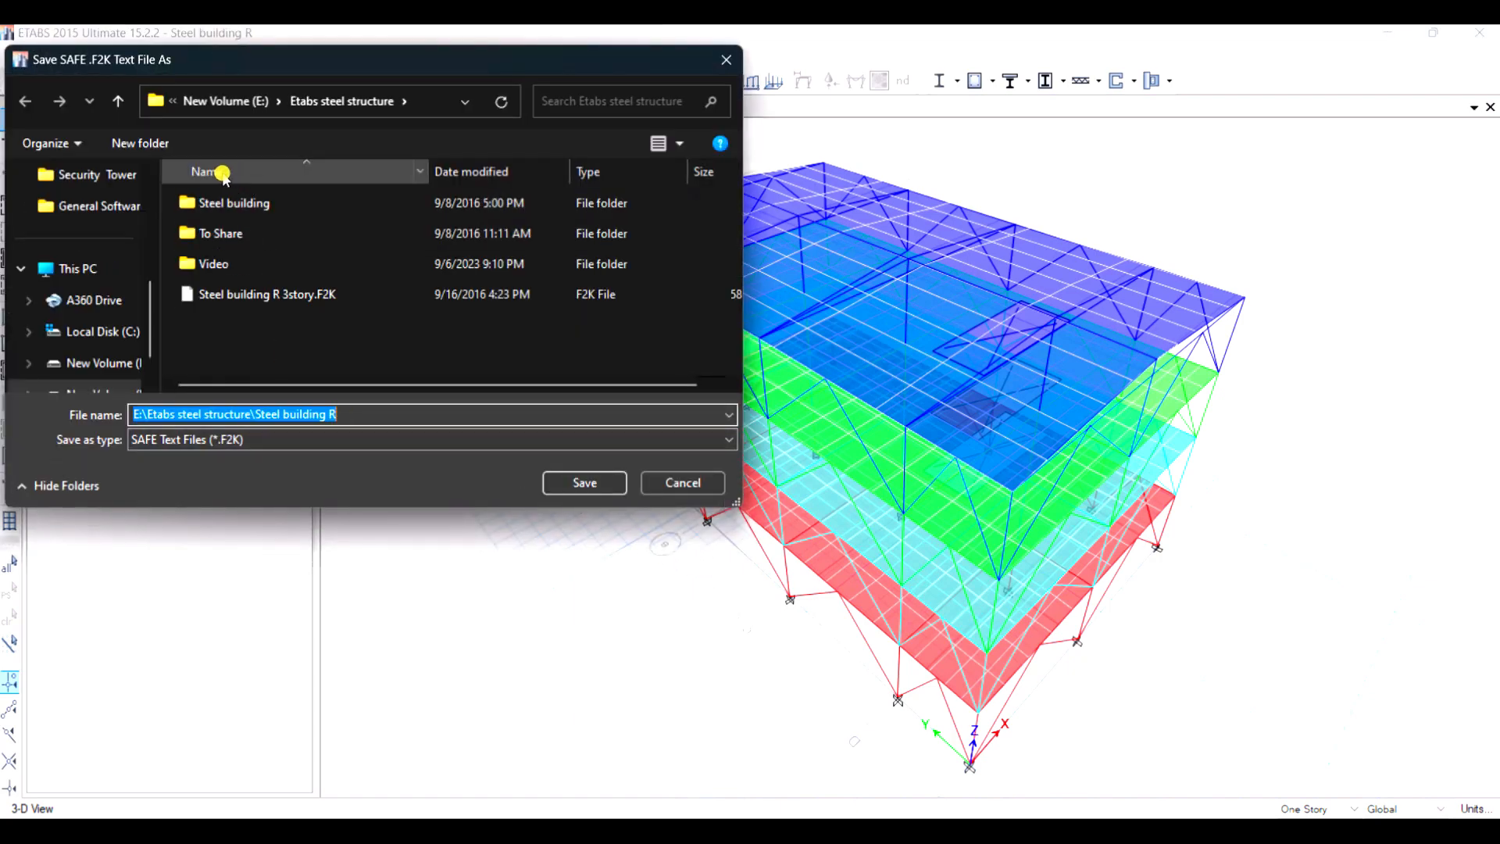
Step: Create a folder named "Steel Structure Slab story 2" inside the Etabs steel structure folder
left_click(165, 149)
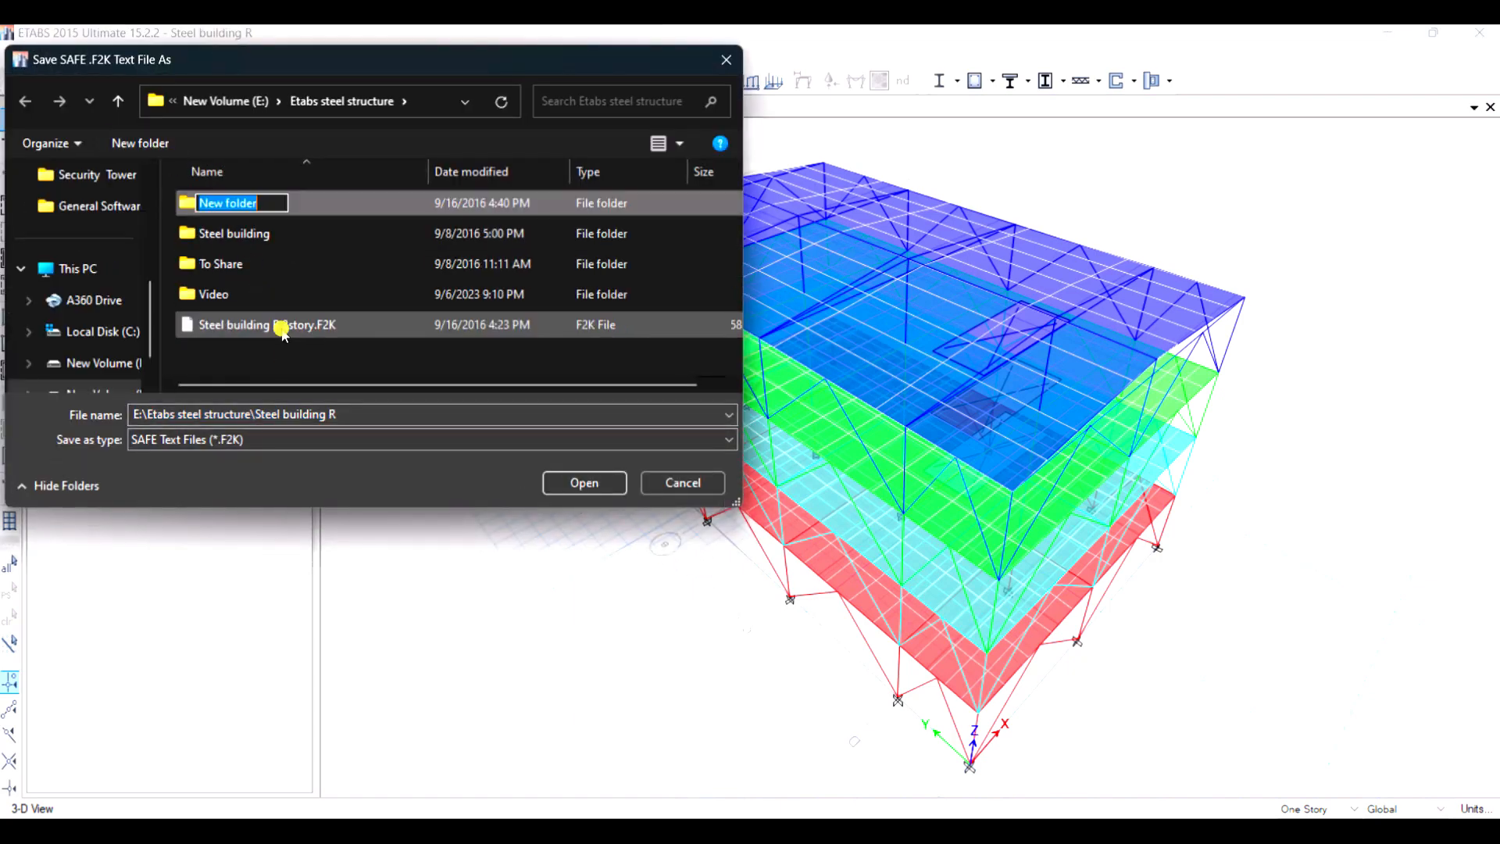
type("S")
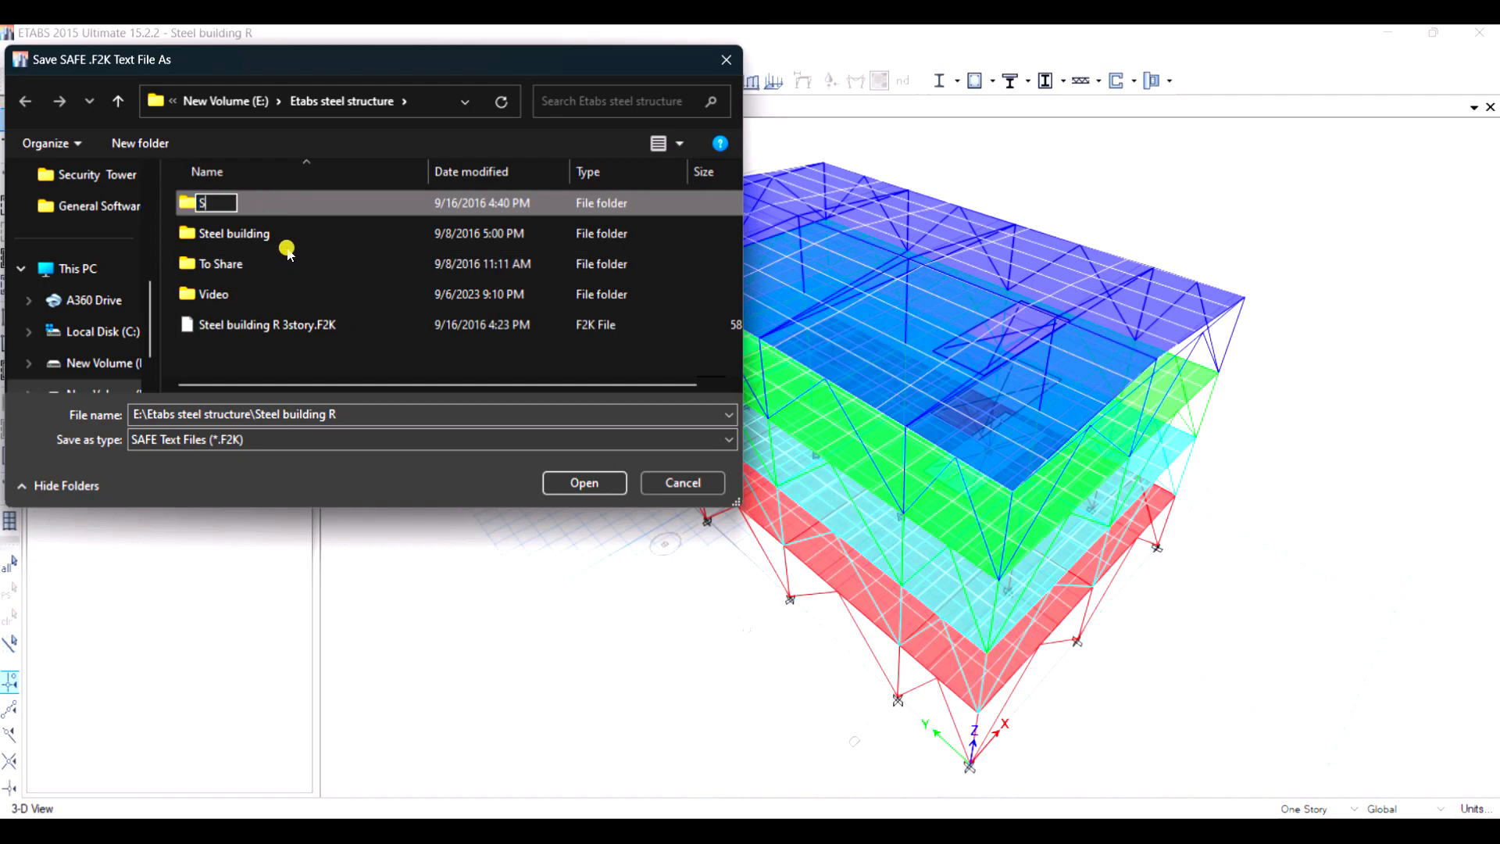
type("teel Structure")
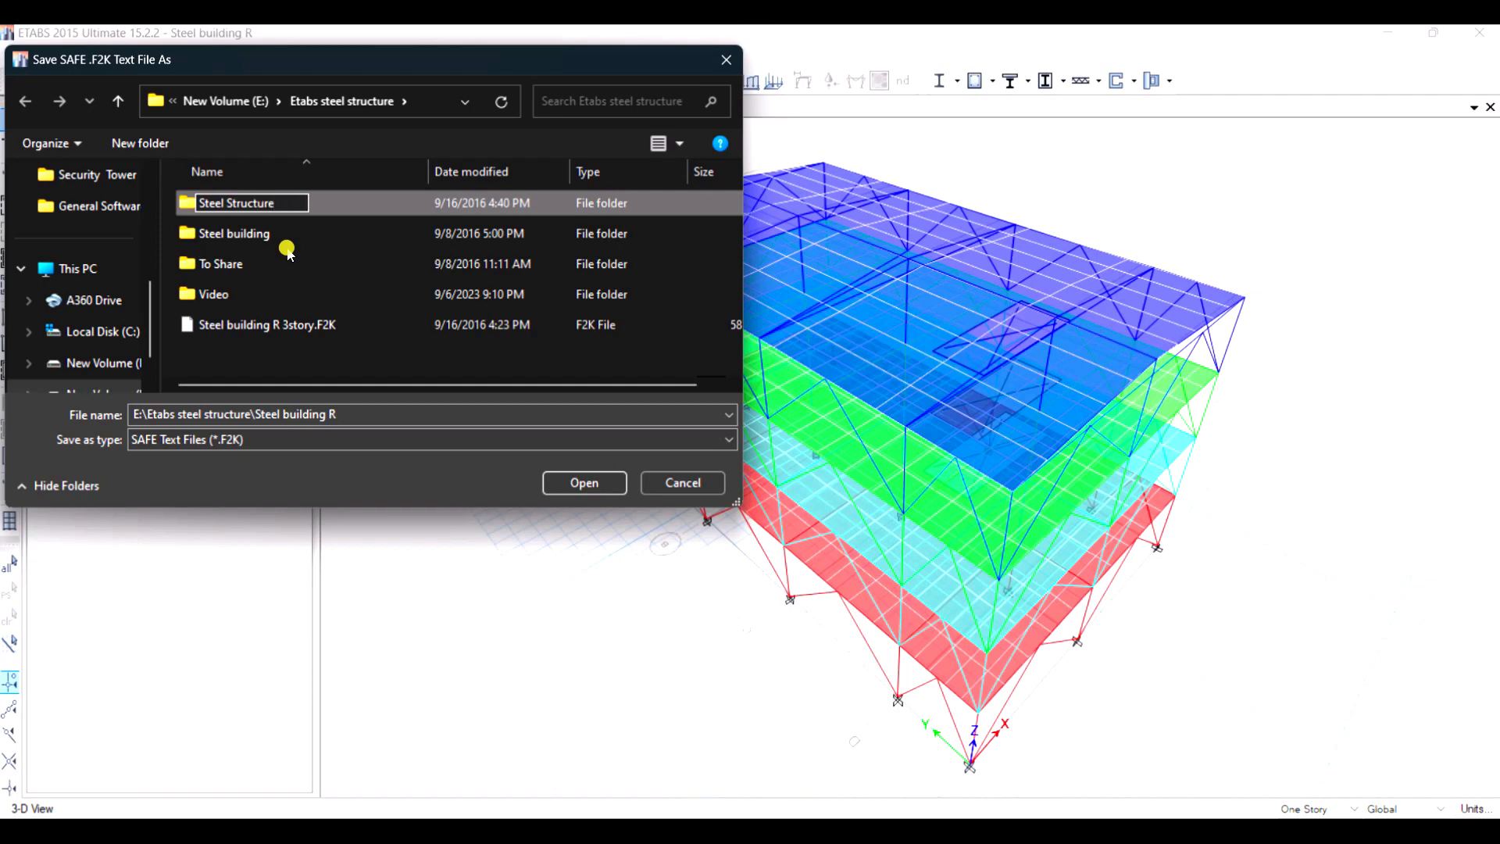
type(" Slab story")
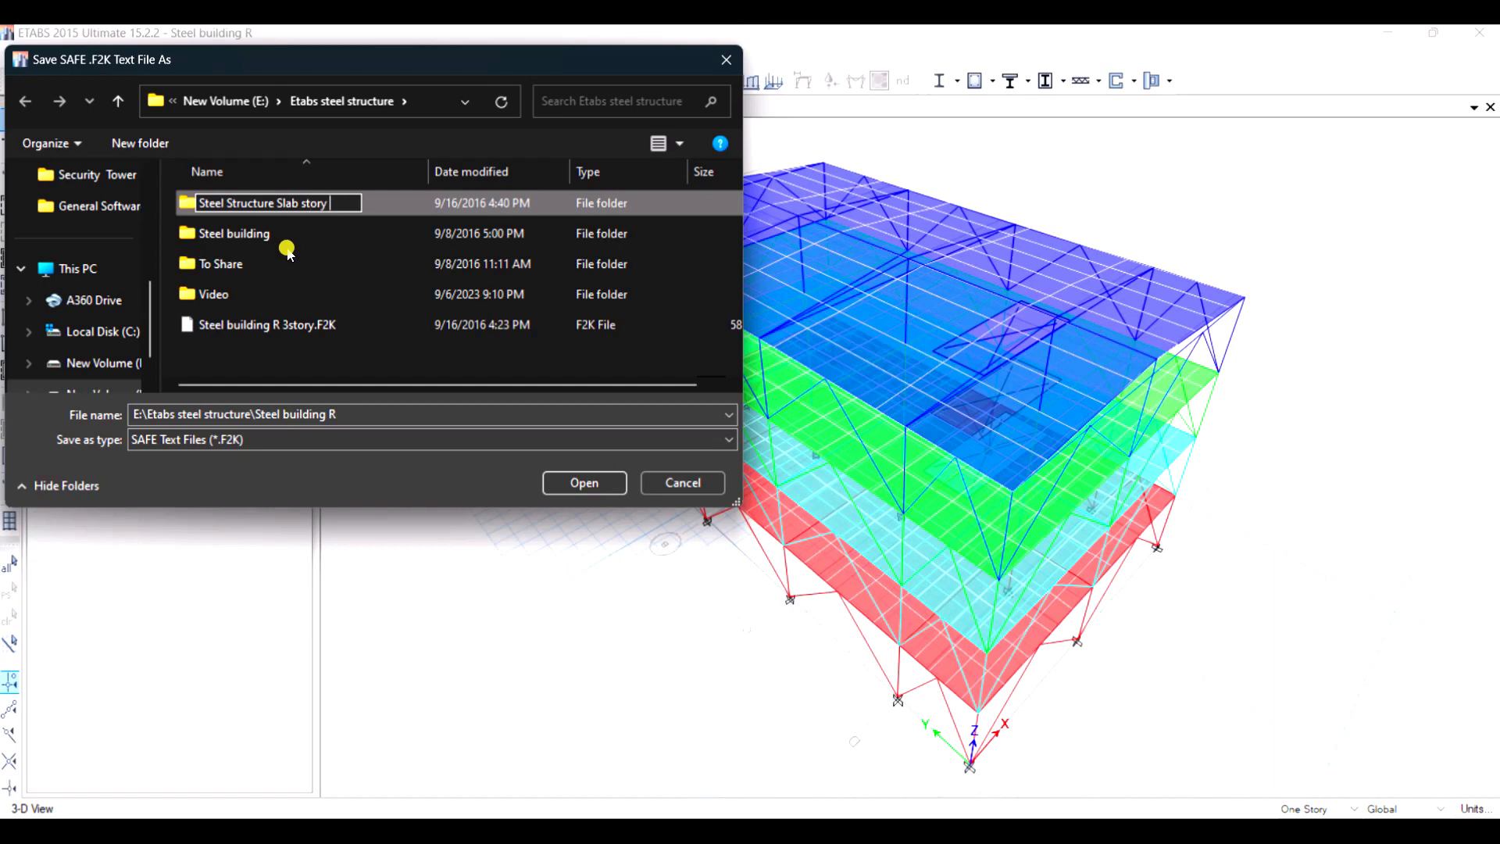
type(" 2")
key("Return")
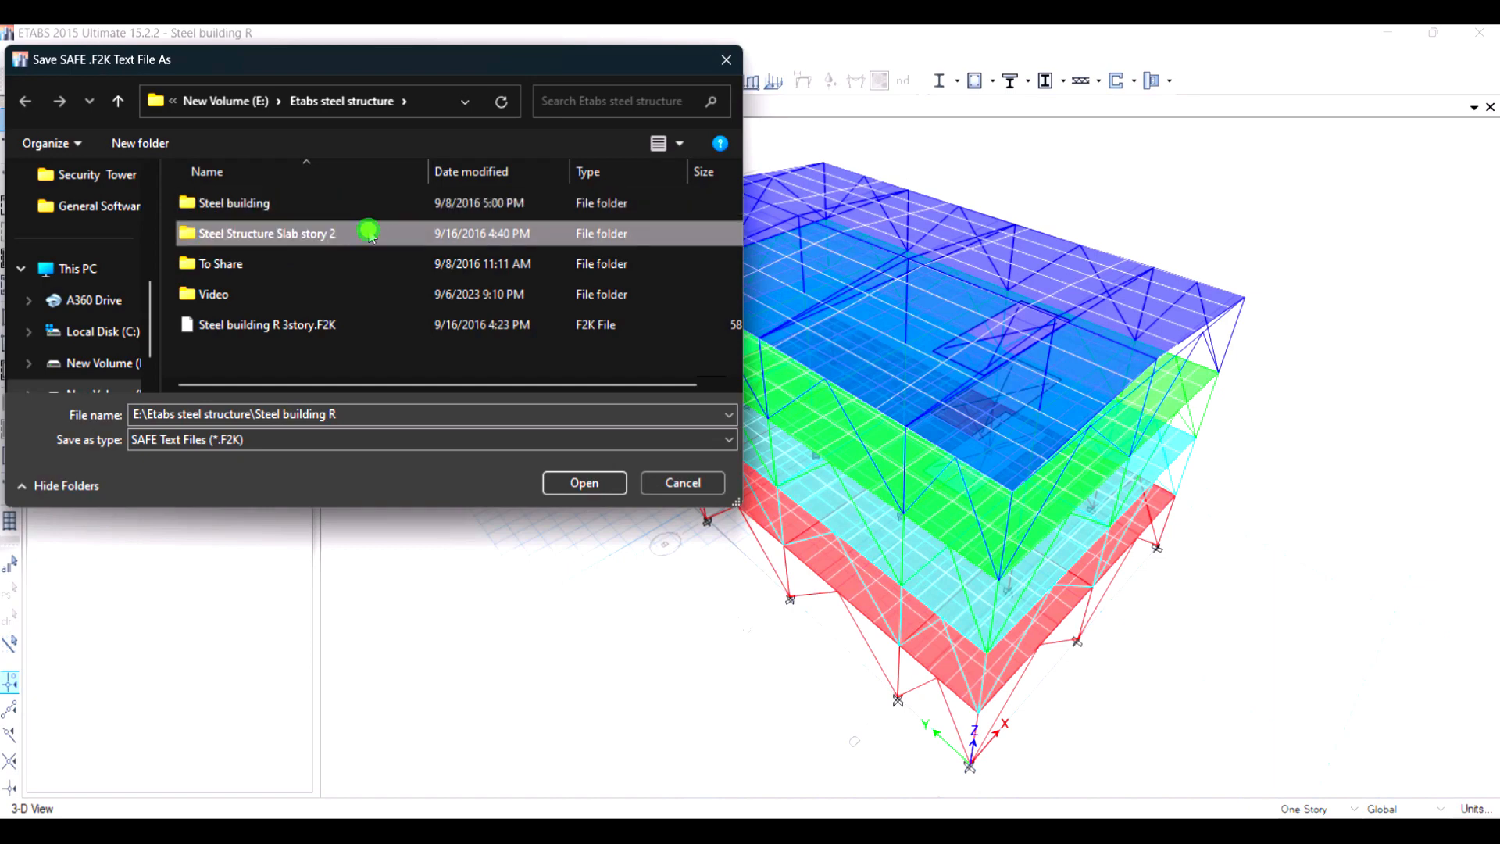
Step: Save the exported F2K file in the Steel Structure Slab story 2 folder as "Steel building R slab story 2"
double_click(369, 233)
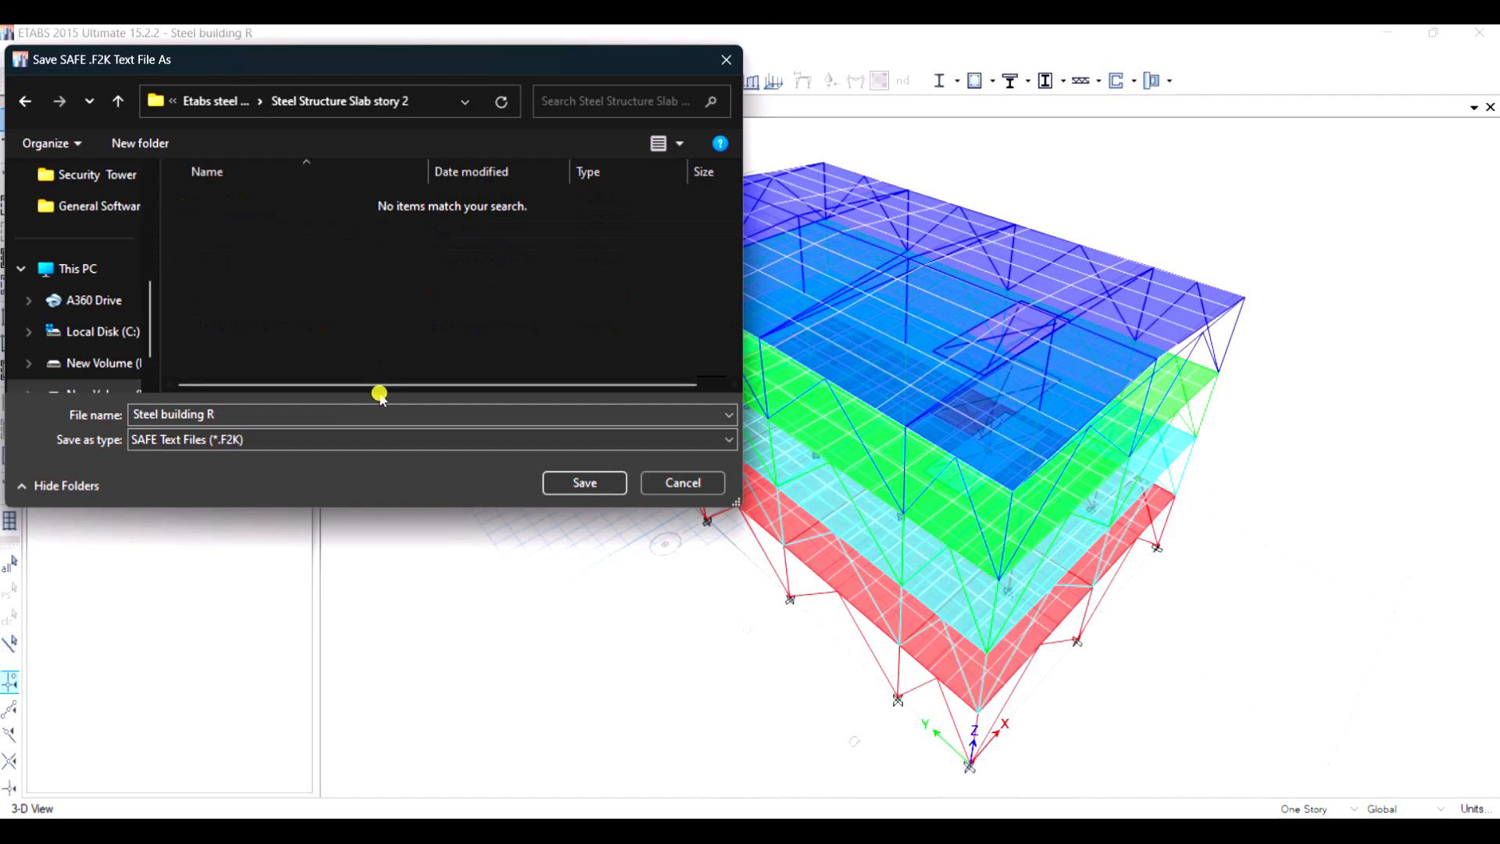
double_click(261, 416)
left_click(259, 416)
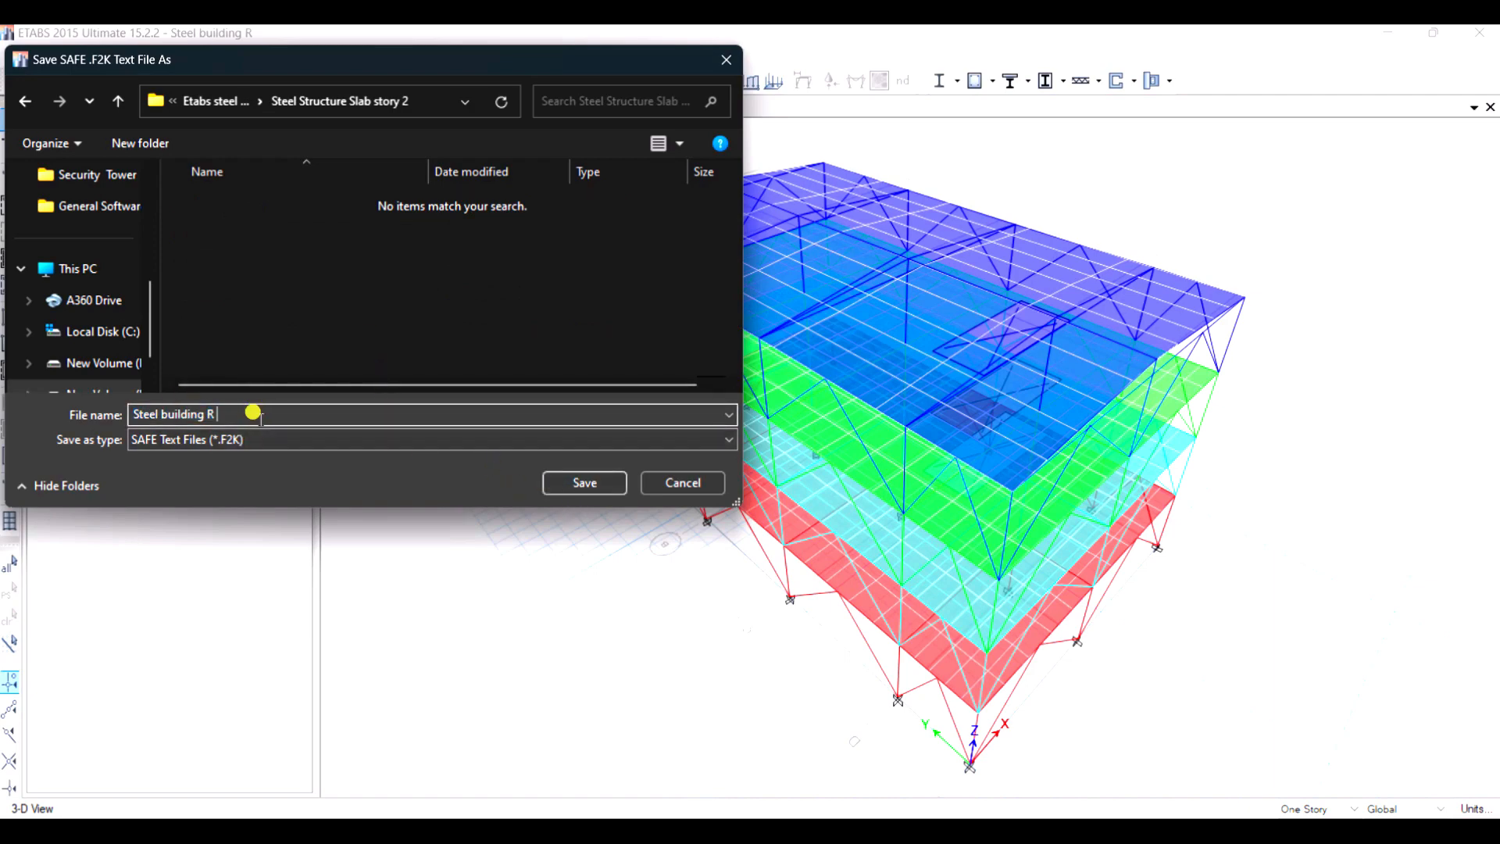
type("slab story 2")
left_click(570, 480)
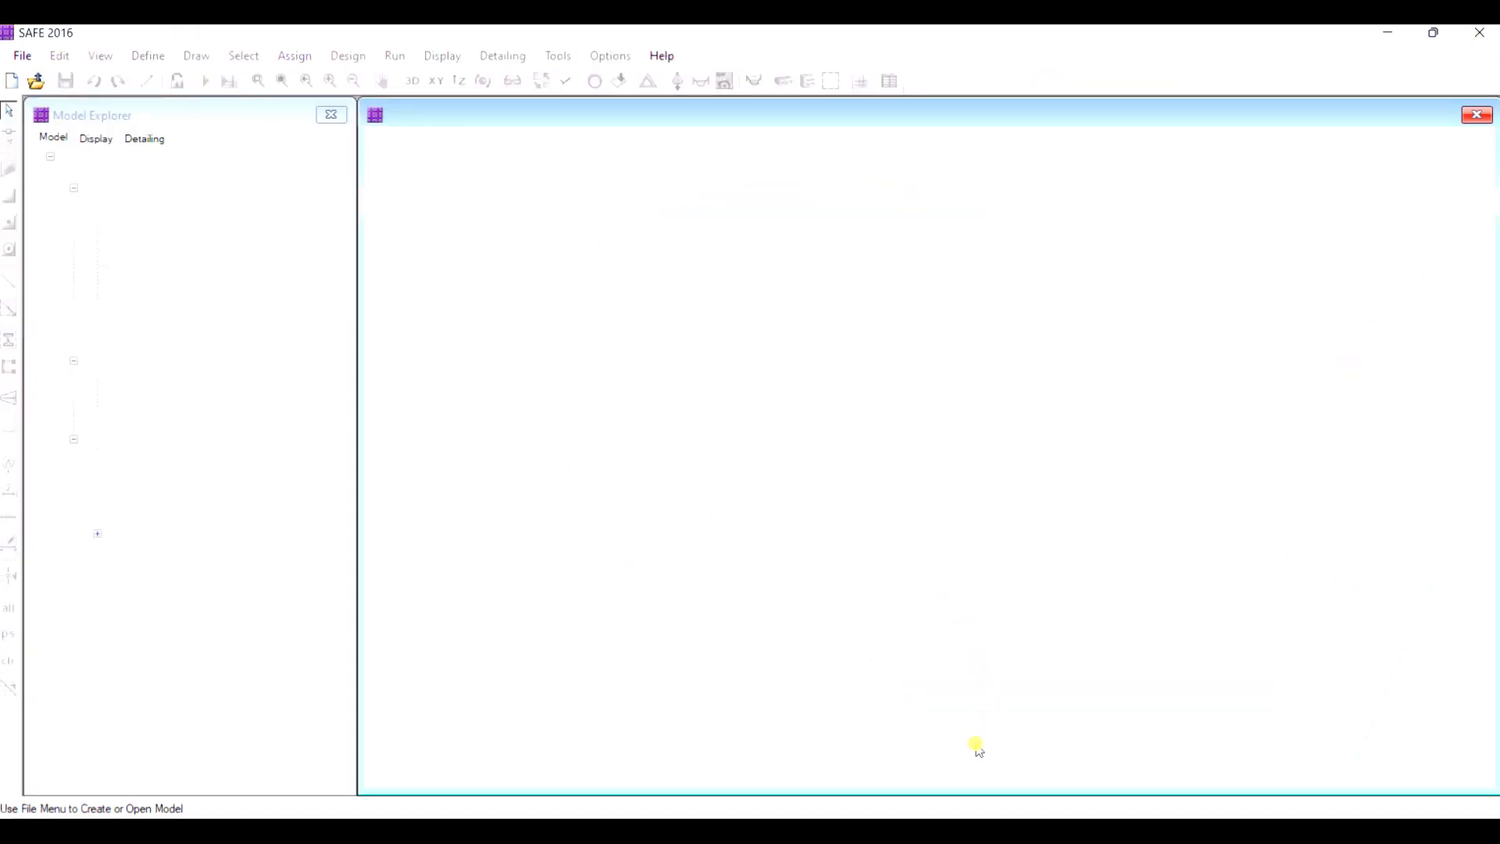
left_click(962, 833)
left_click(992, 156)
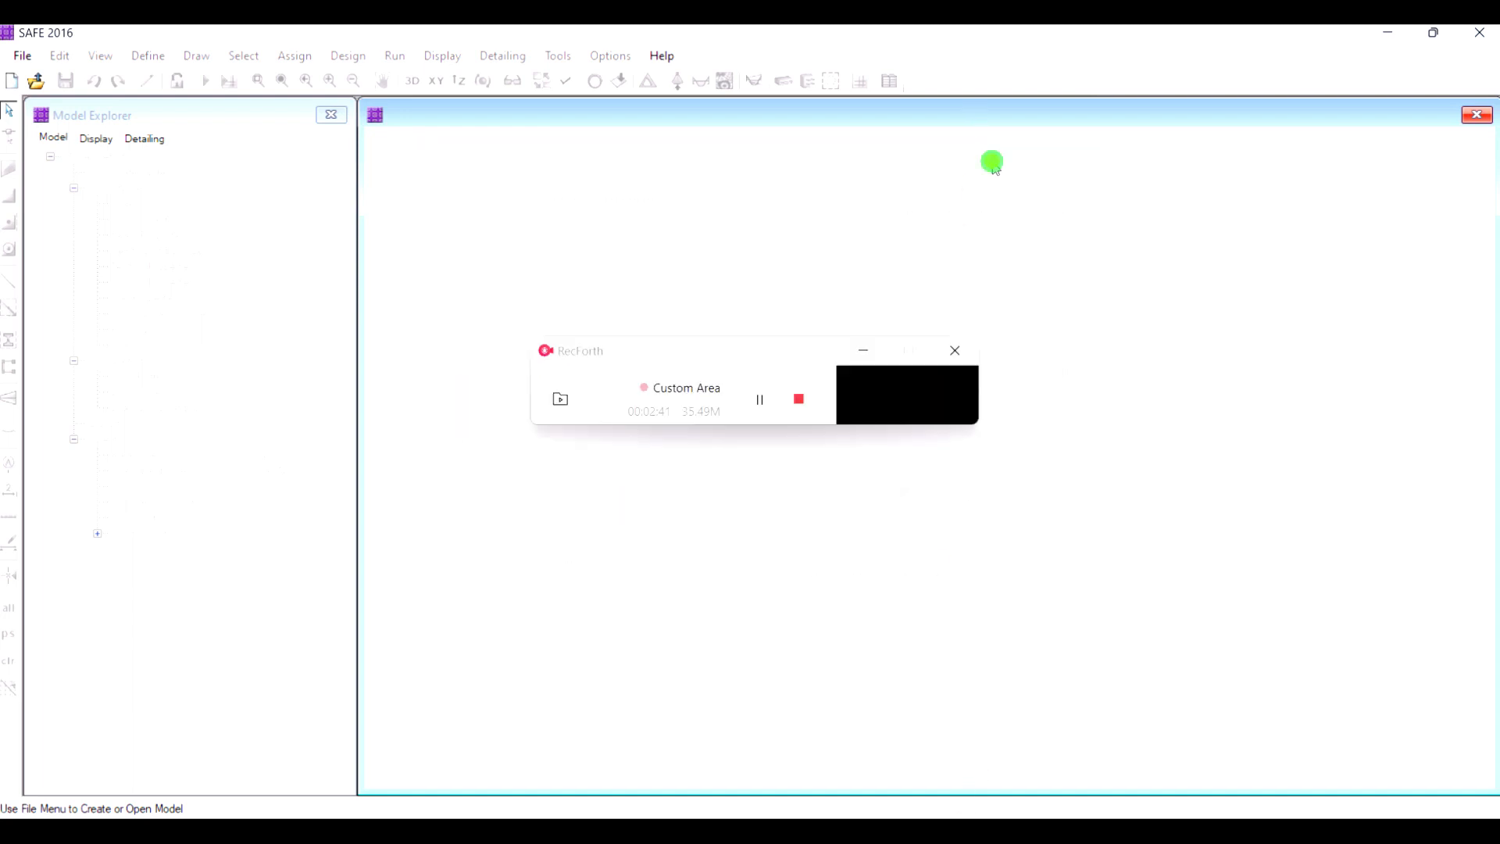
left_click(865, 352)
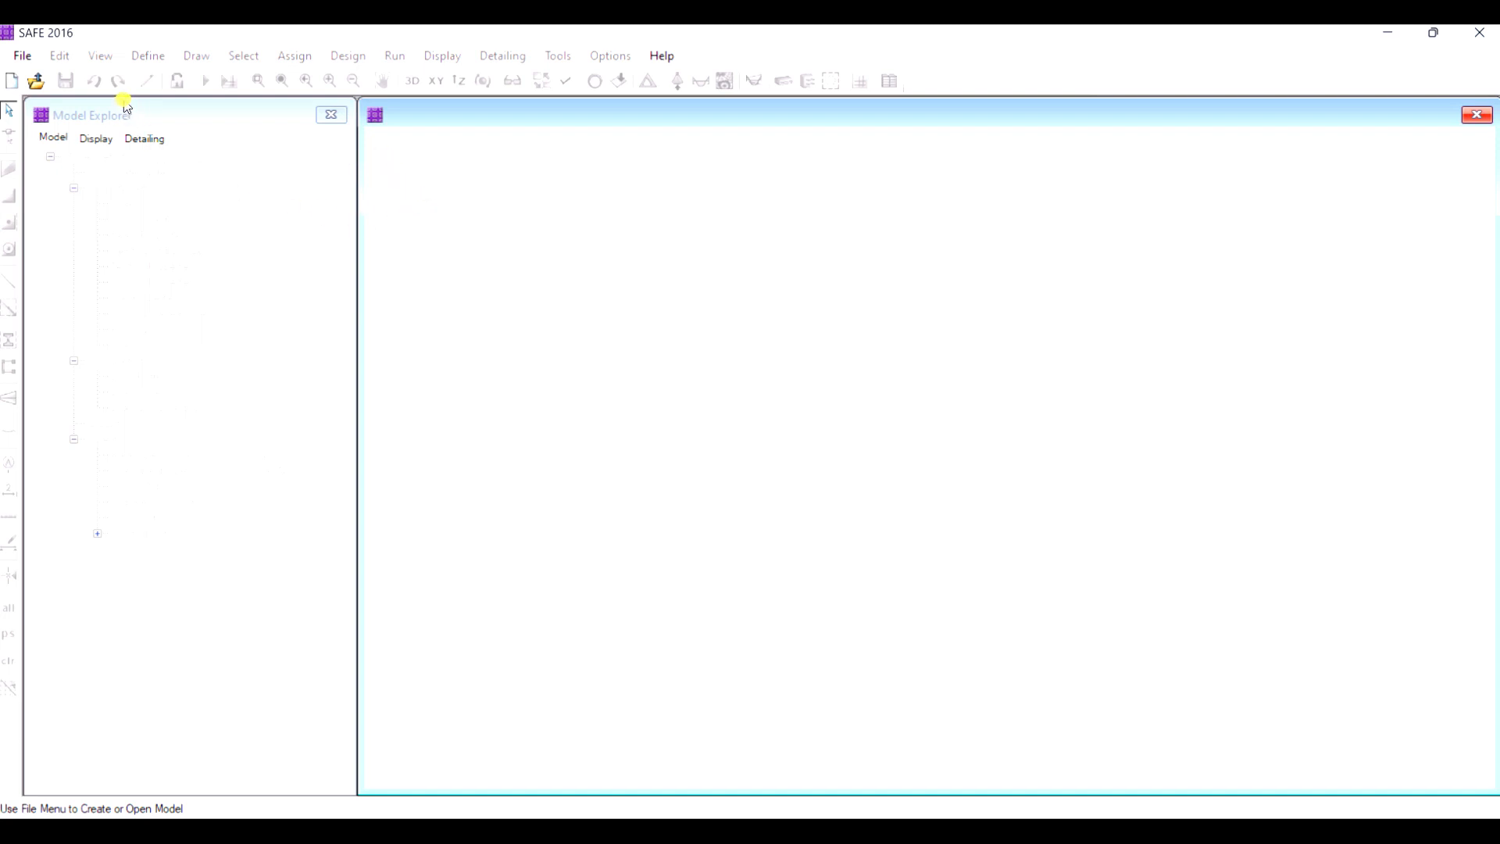
left_click(25, 56)
left_click(26, 58)
left_click(24, 57)
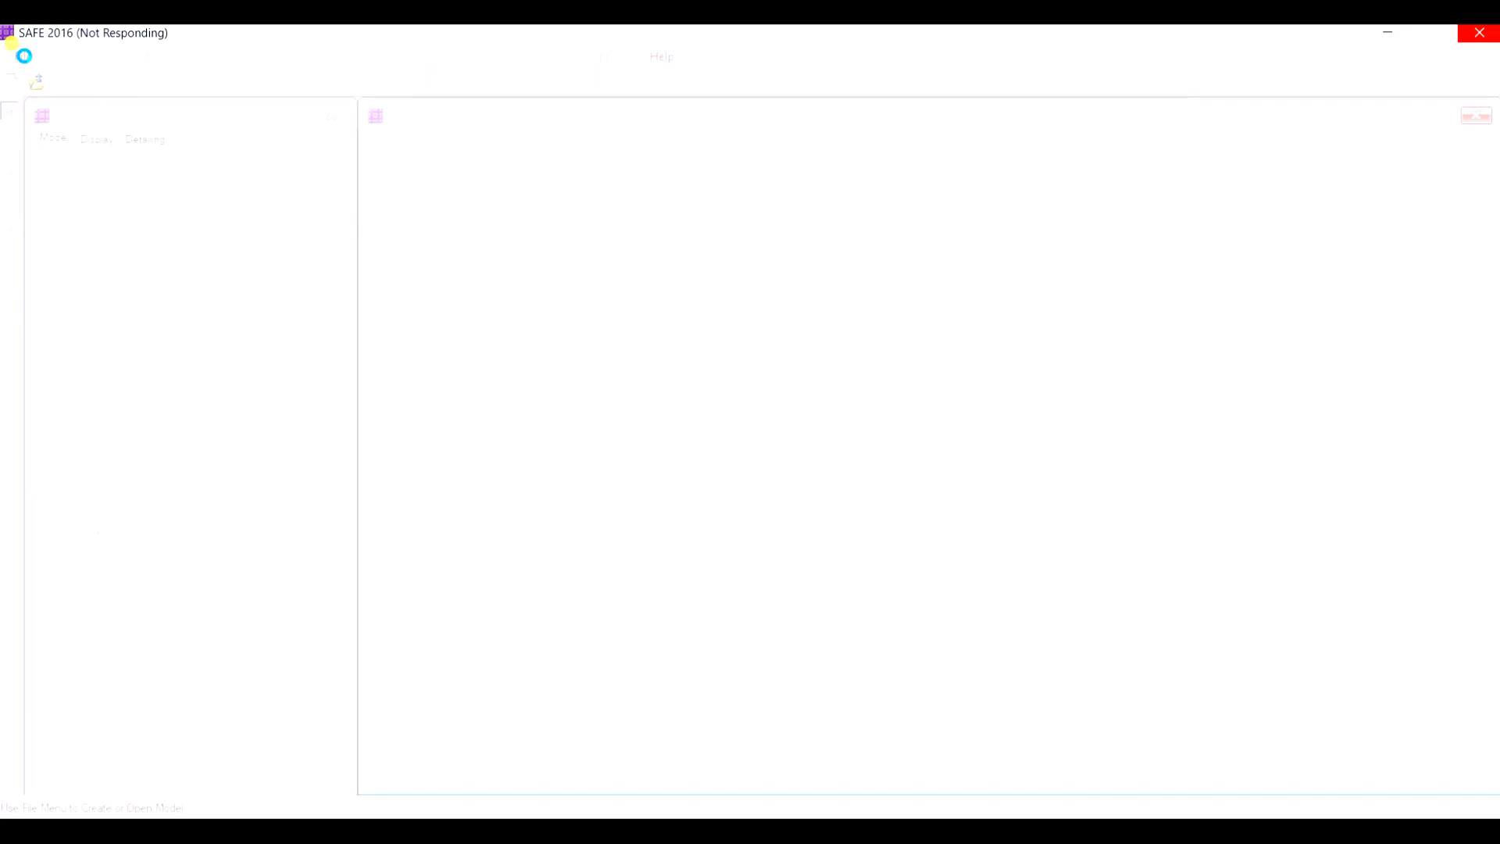
left_click(961, 833)
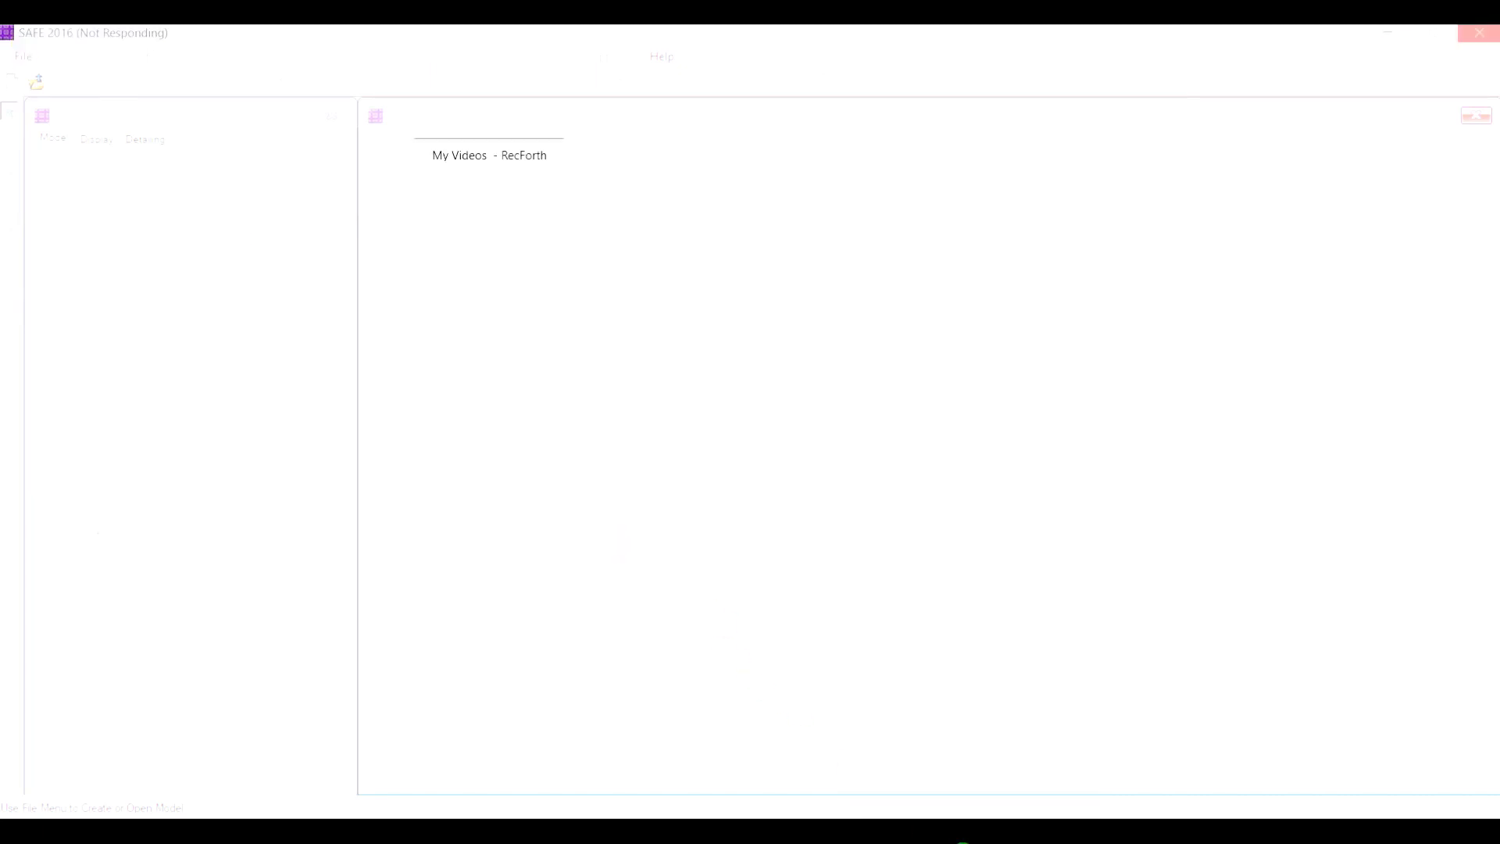
left_click(992, 156)
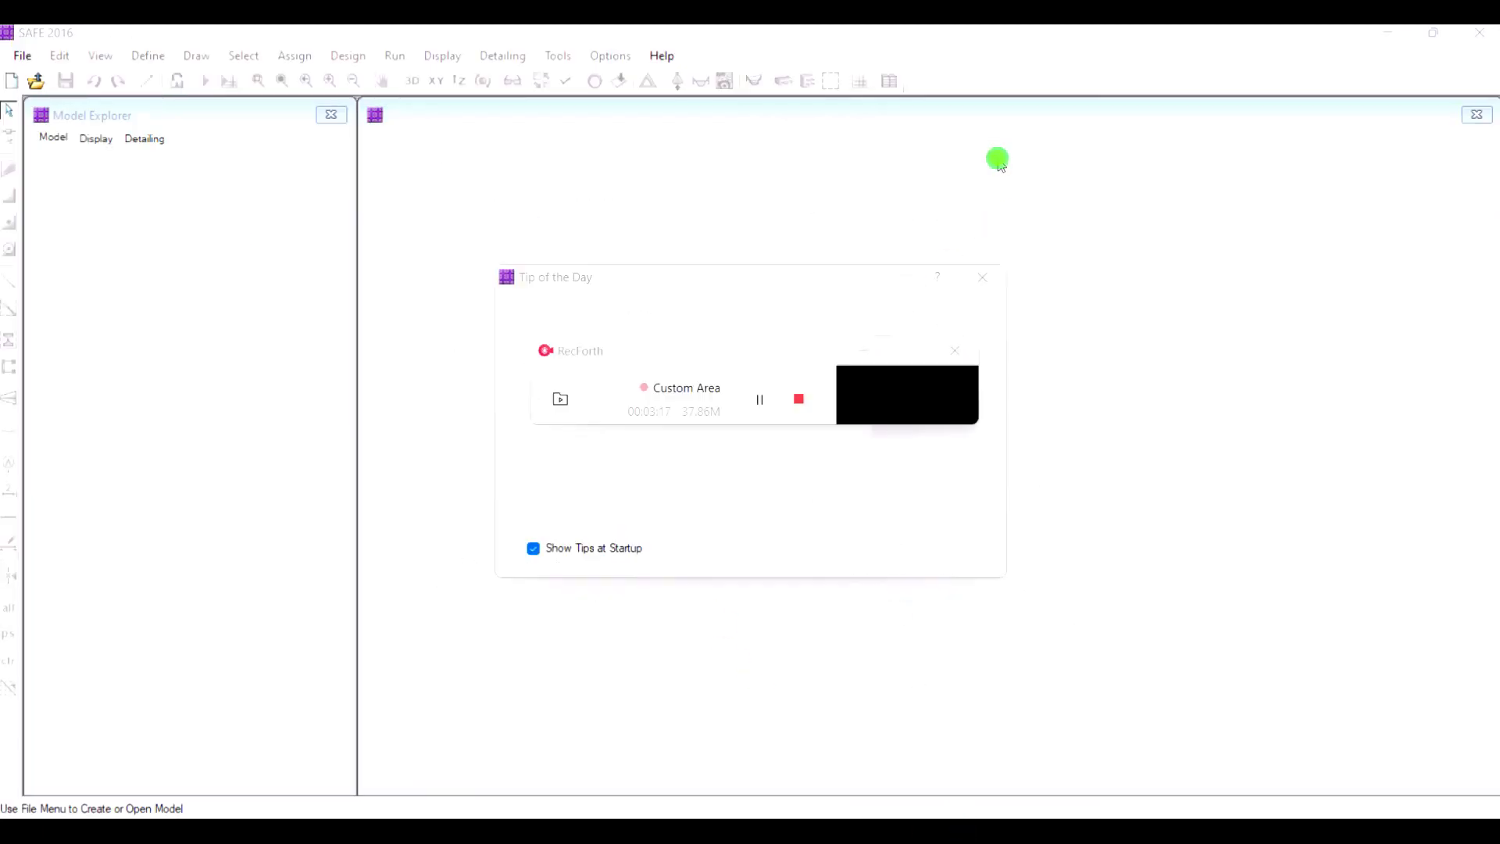
left_click(23, 62)
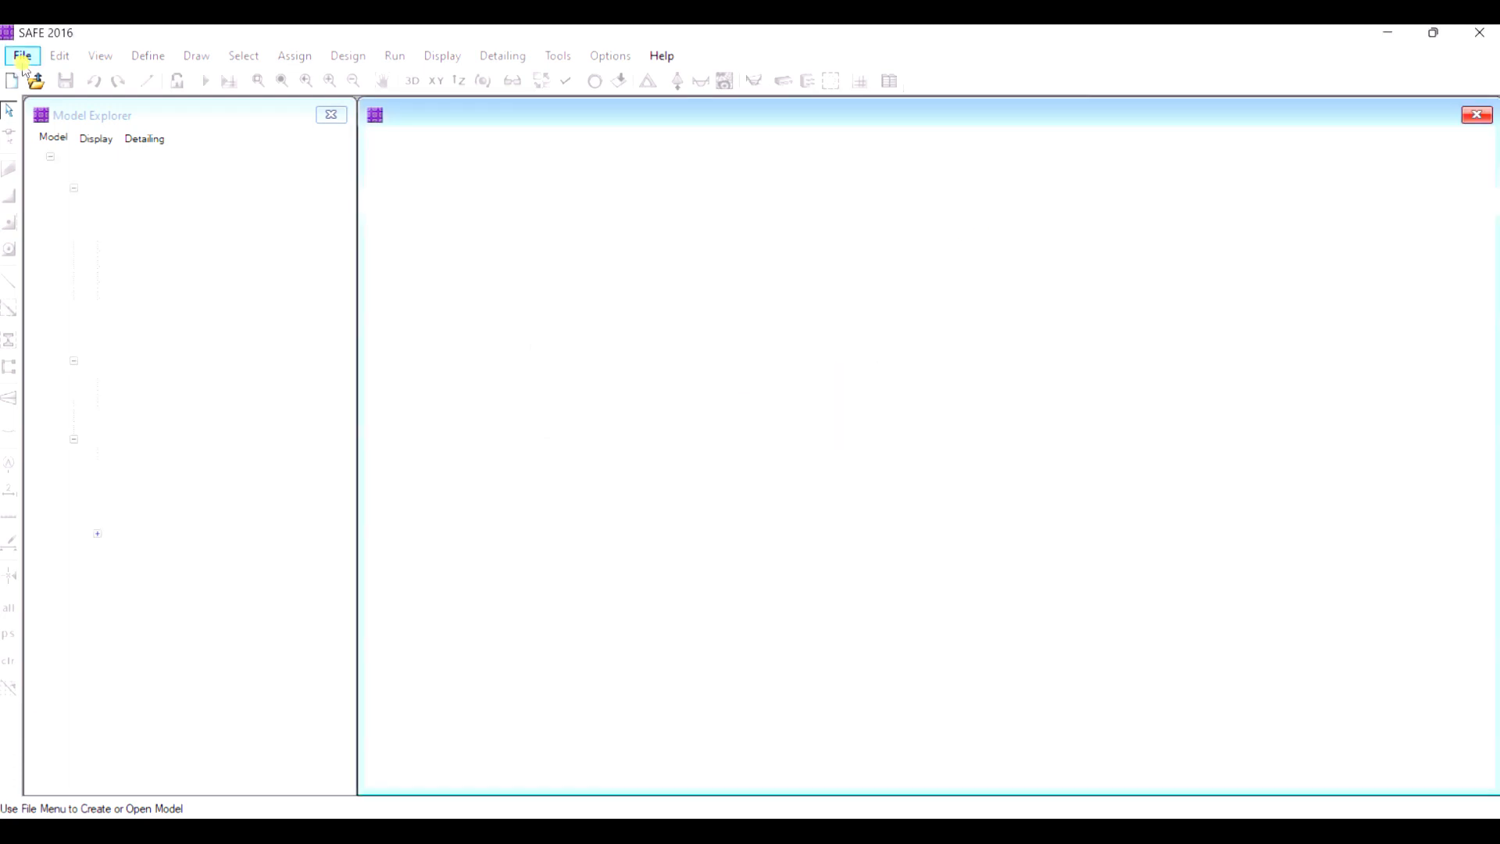
left_click(972, 834)
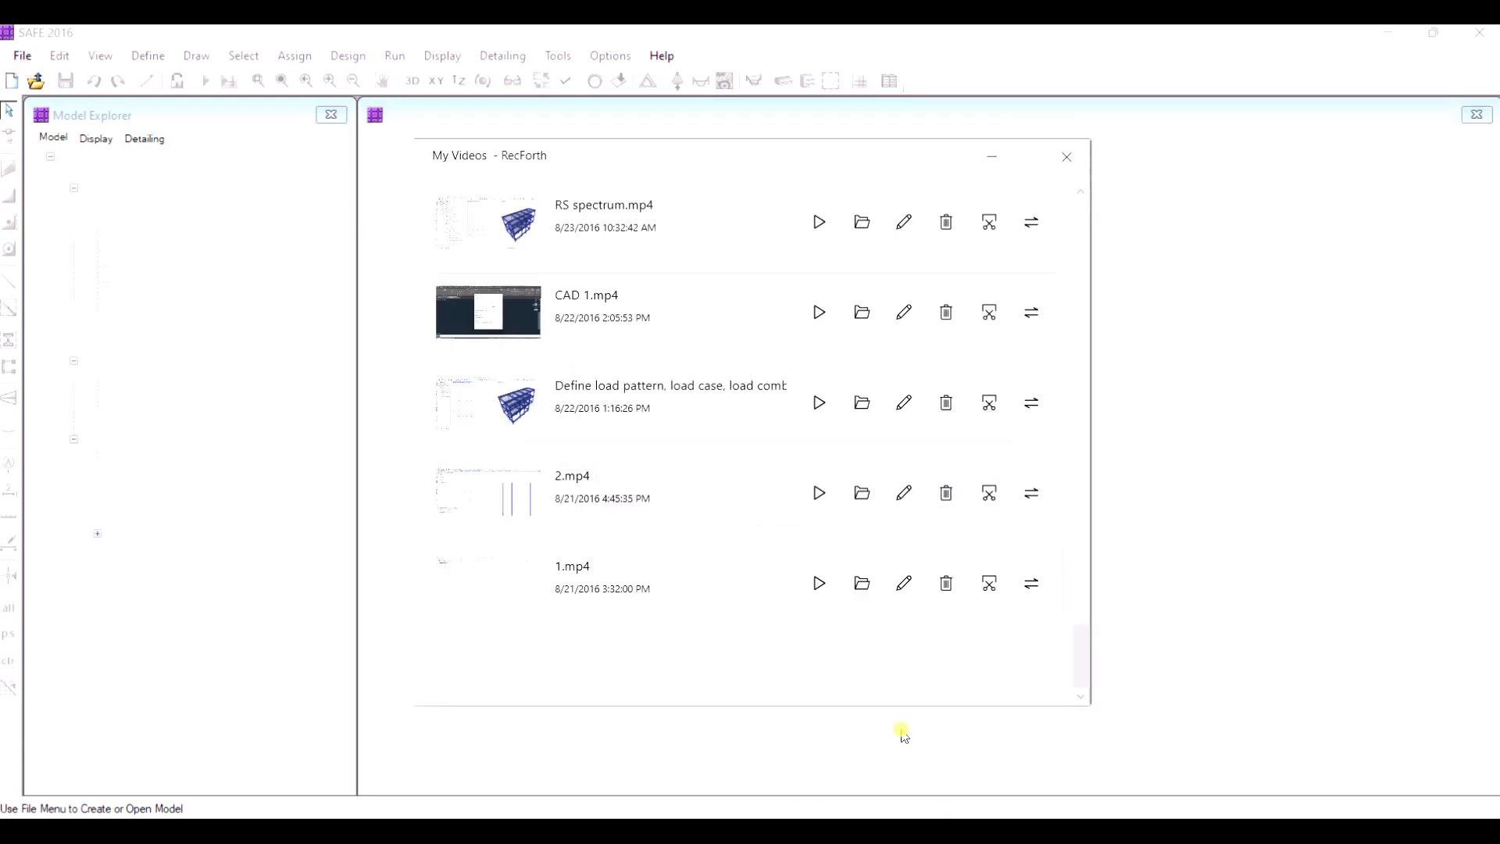
left_click(994, 158)
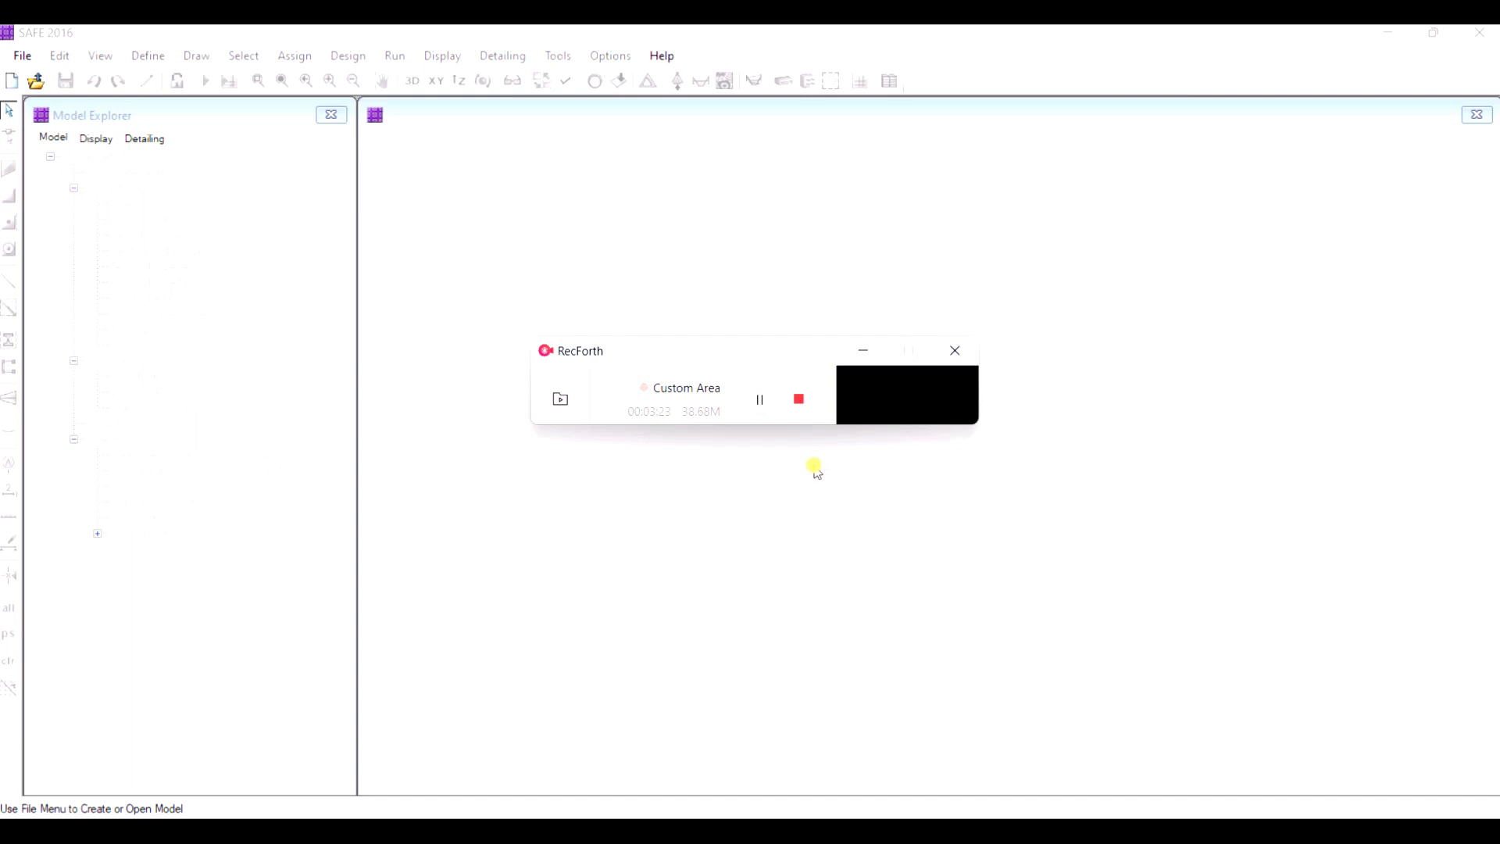
left_click(864, 351)
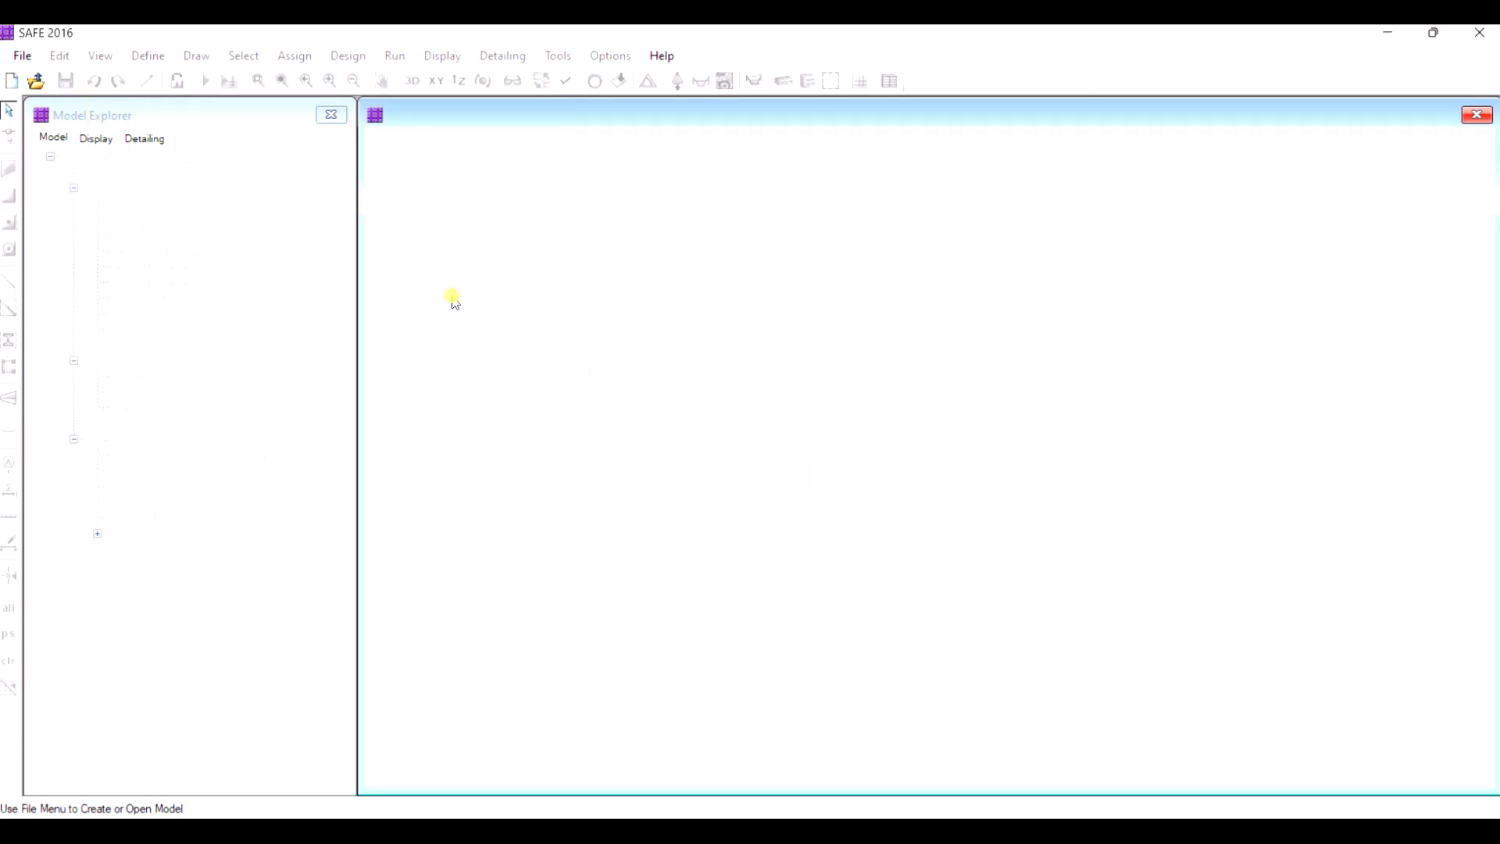
Step: In SAFE 2016, import the SAFE text file "Steel building R slab story 2.F2K" from the Steel Structure Slab story 2 folder
left_click(22, 56)
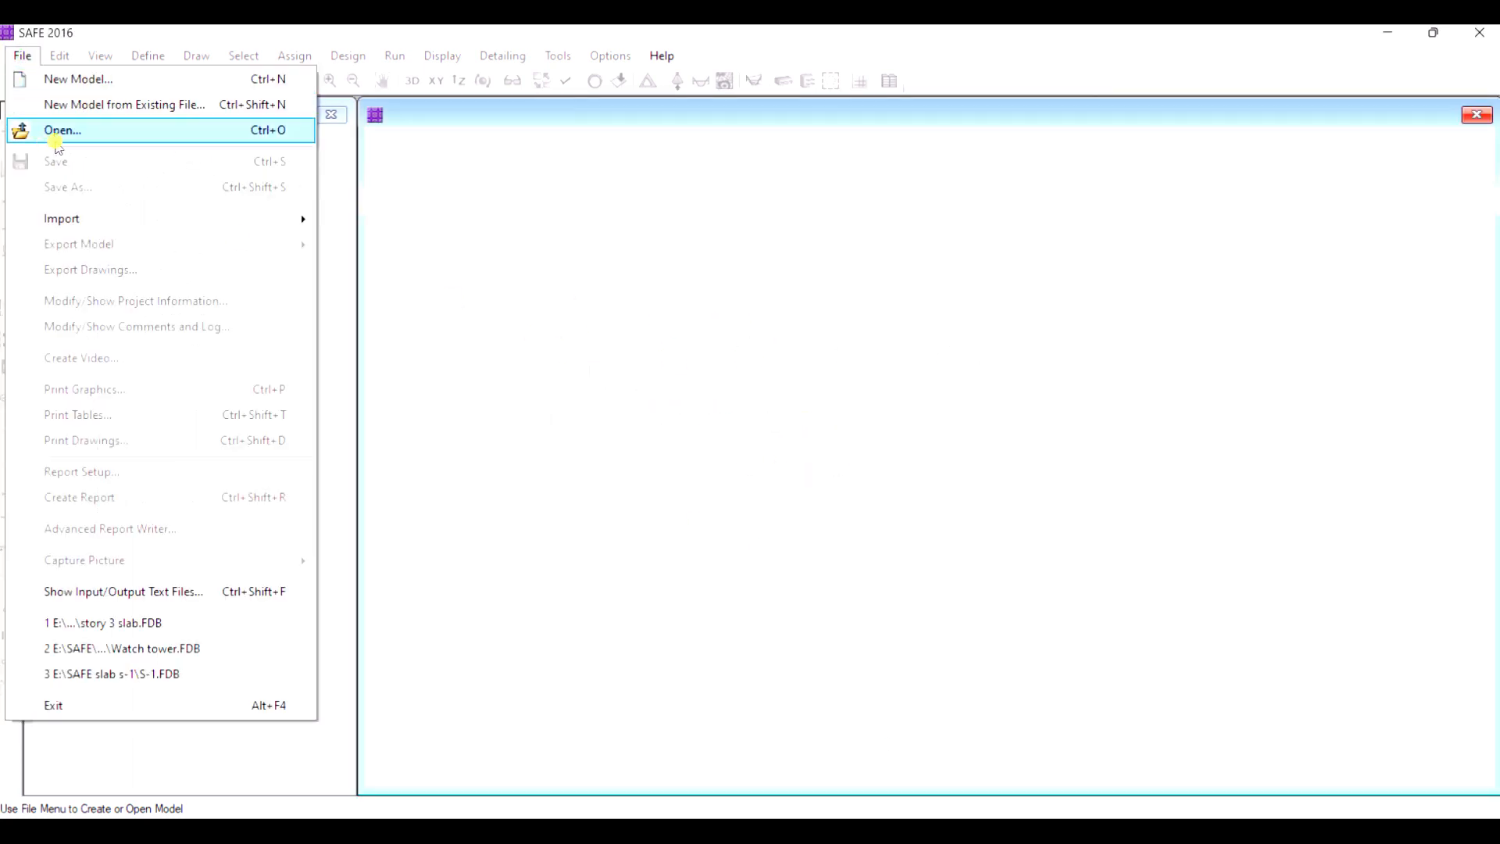
mouse_move(201, 225)
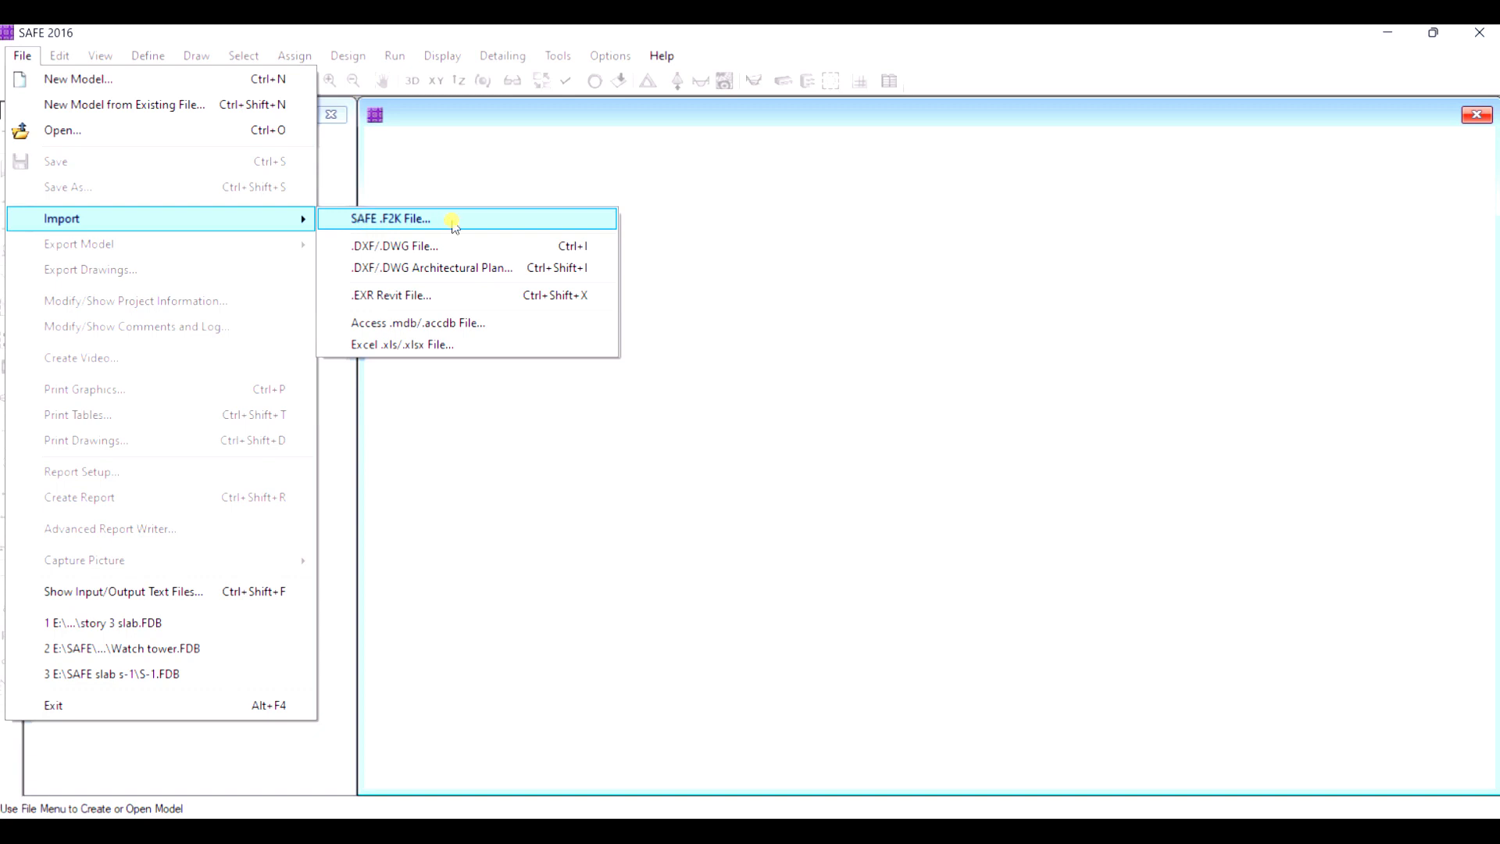
left_click(454, 222)
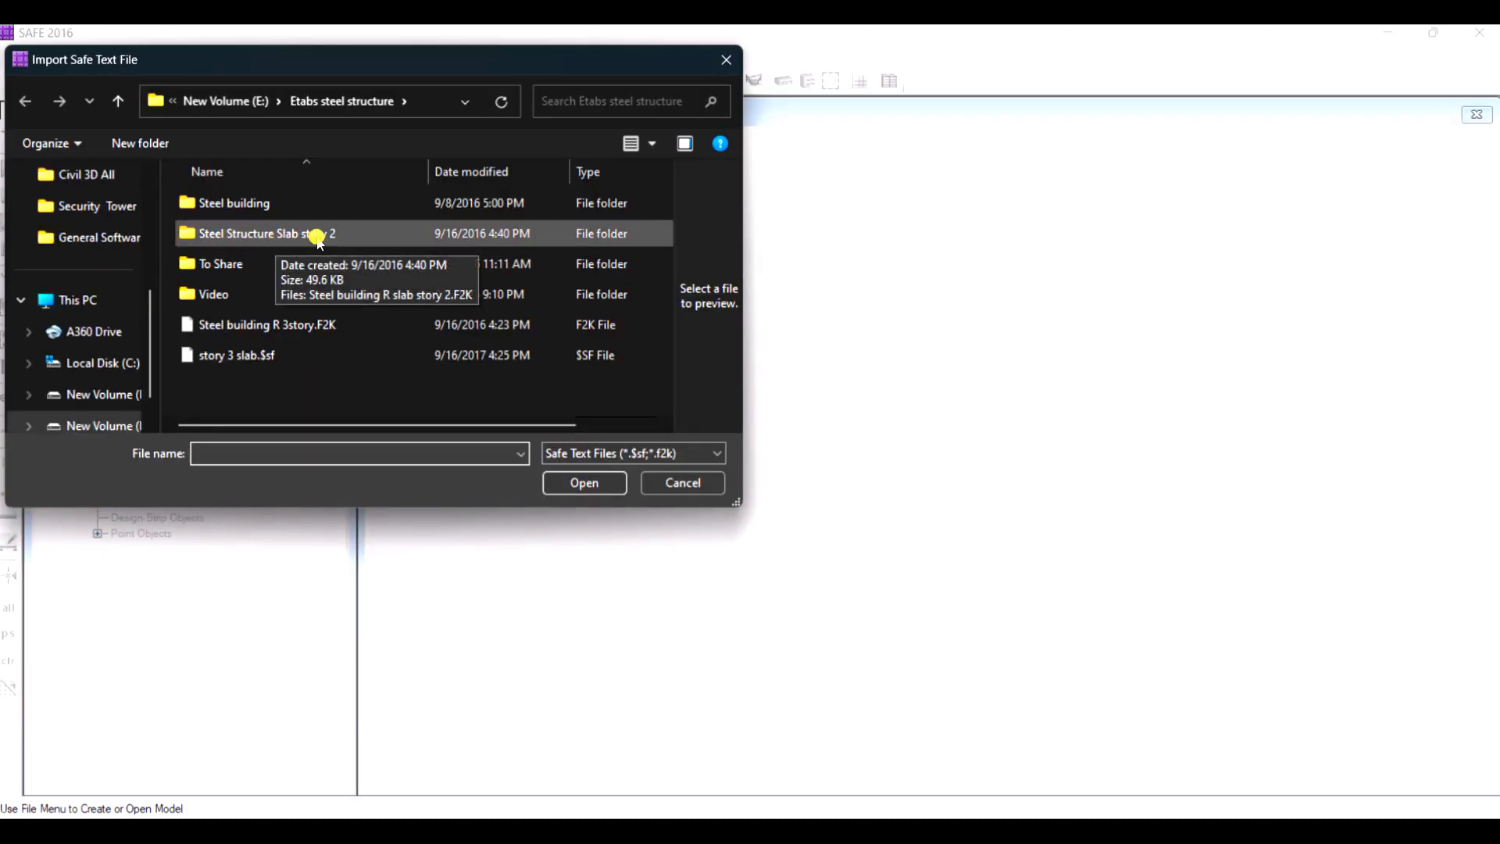
double_click(328, 235)
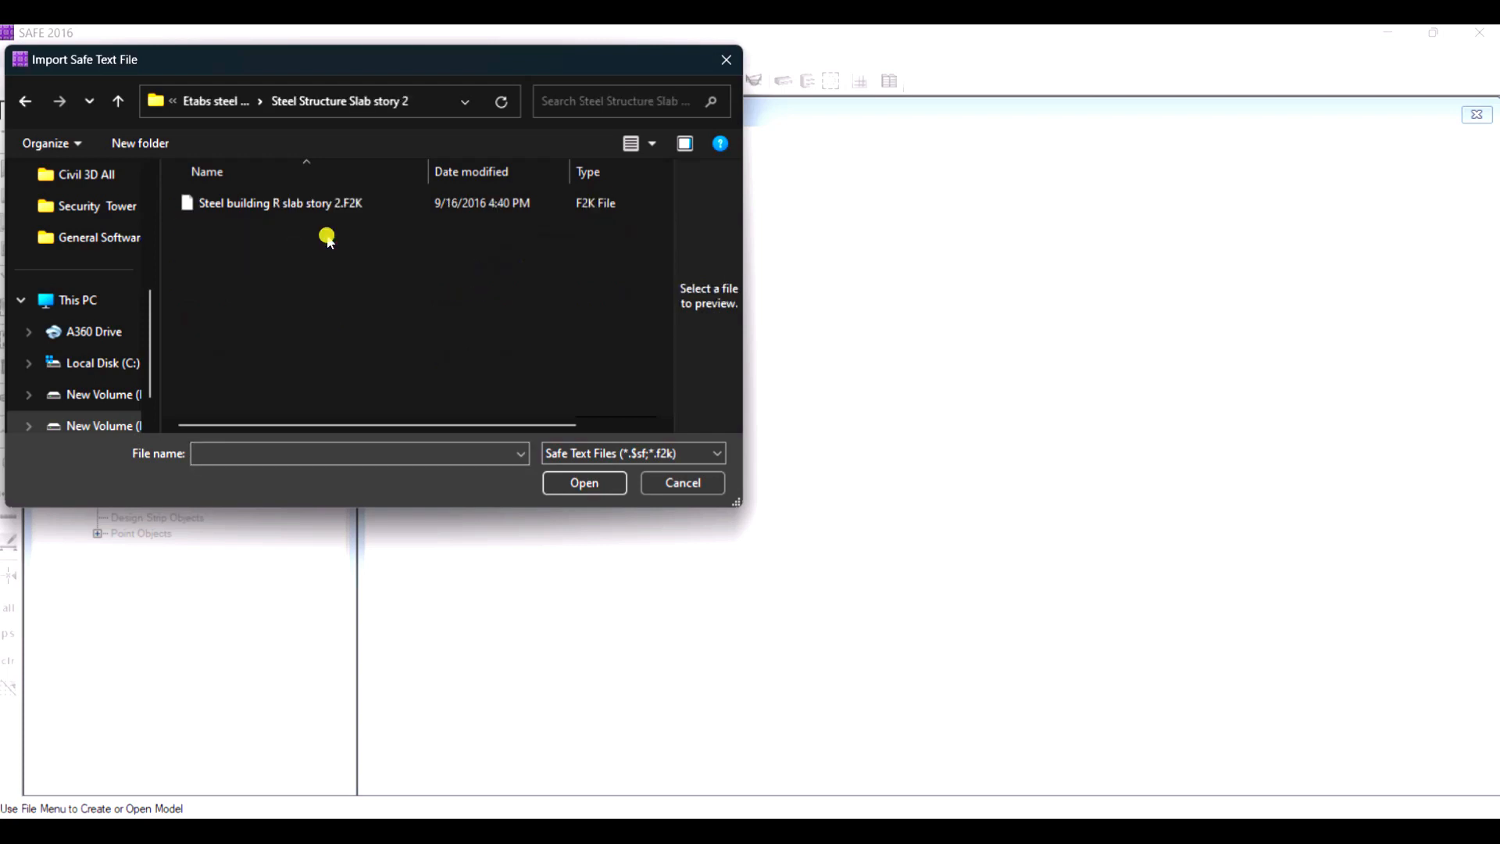
left_click(279, 209)
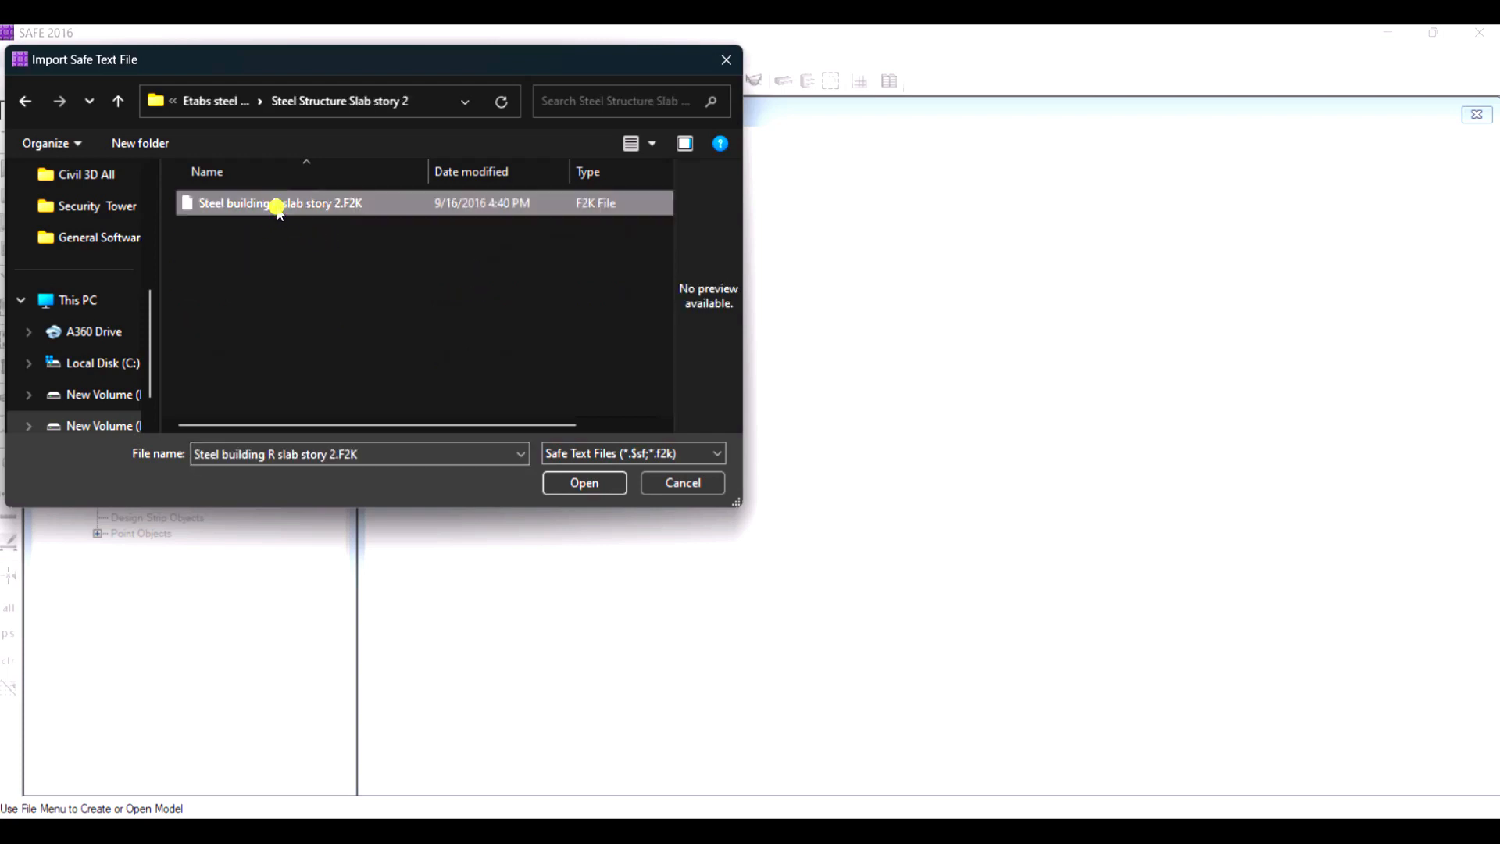
left_click(547, 481)
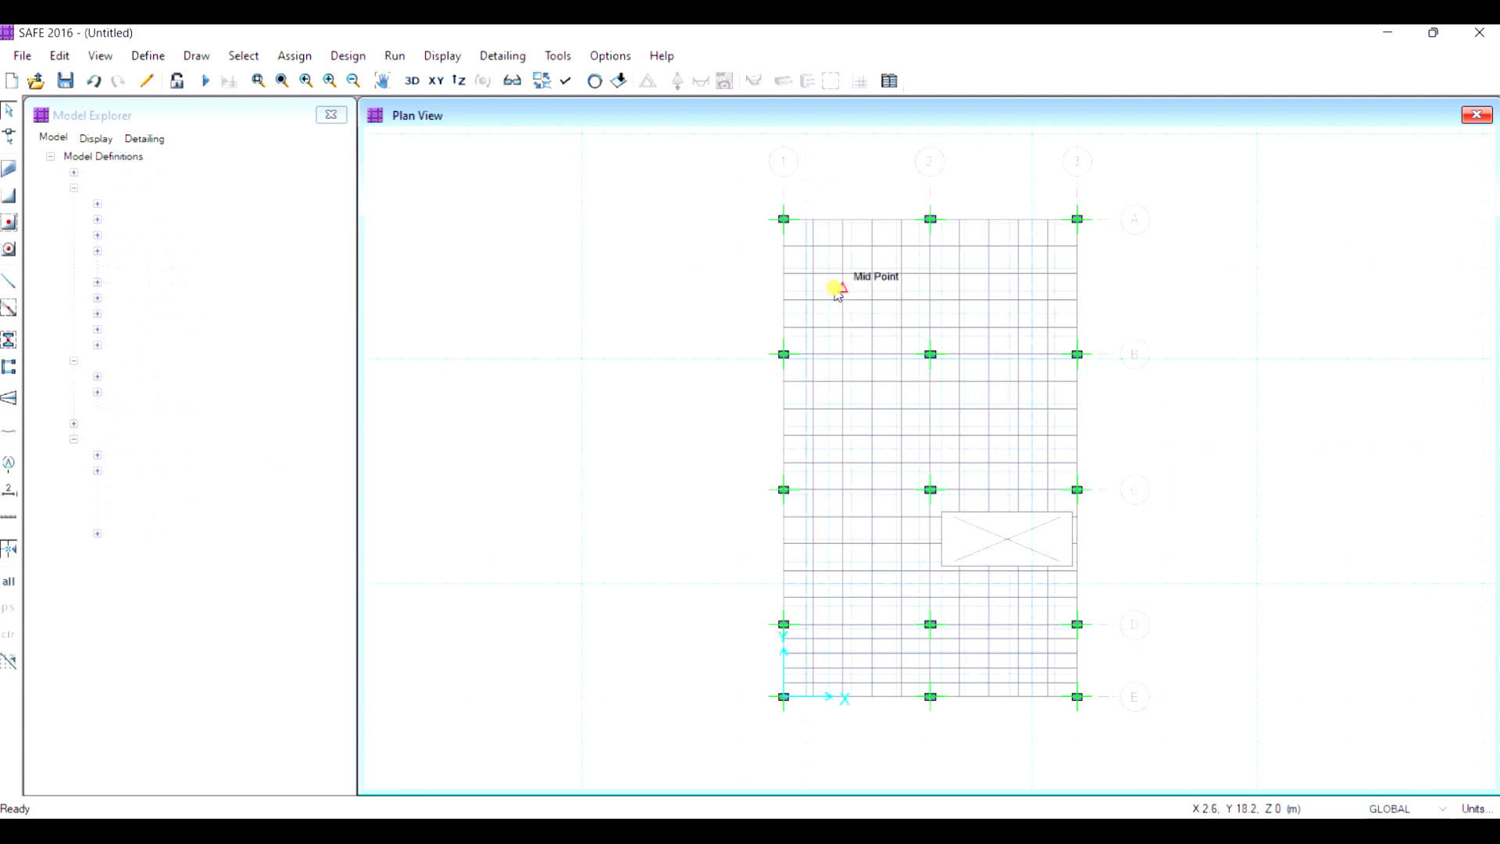
Step: Inspect the loads assigned to the slab area between grid lines 1–2 and A–B
right_click(886, 281)
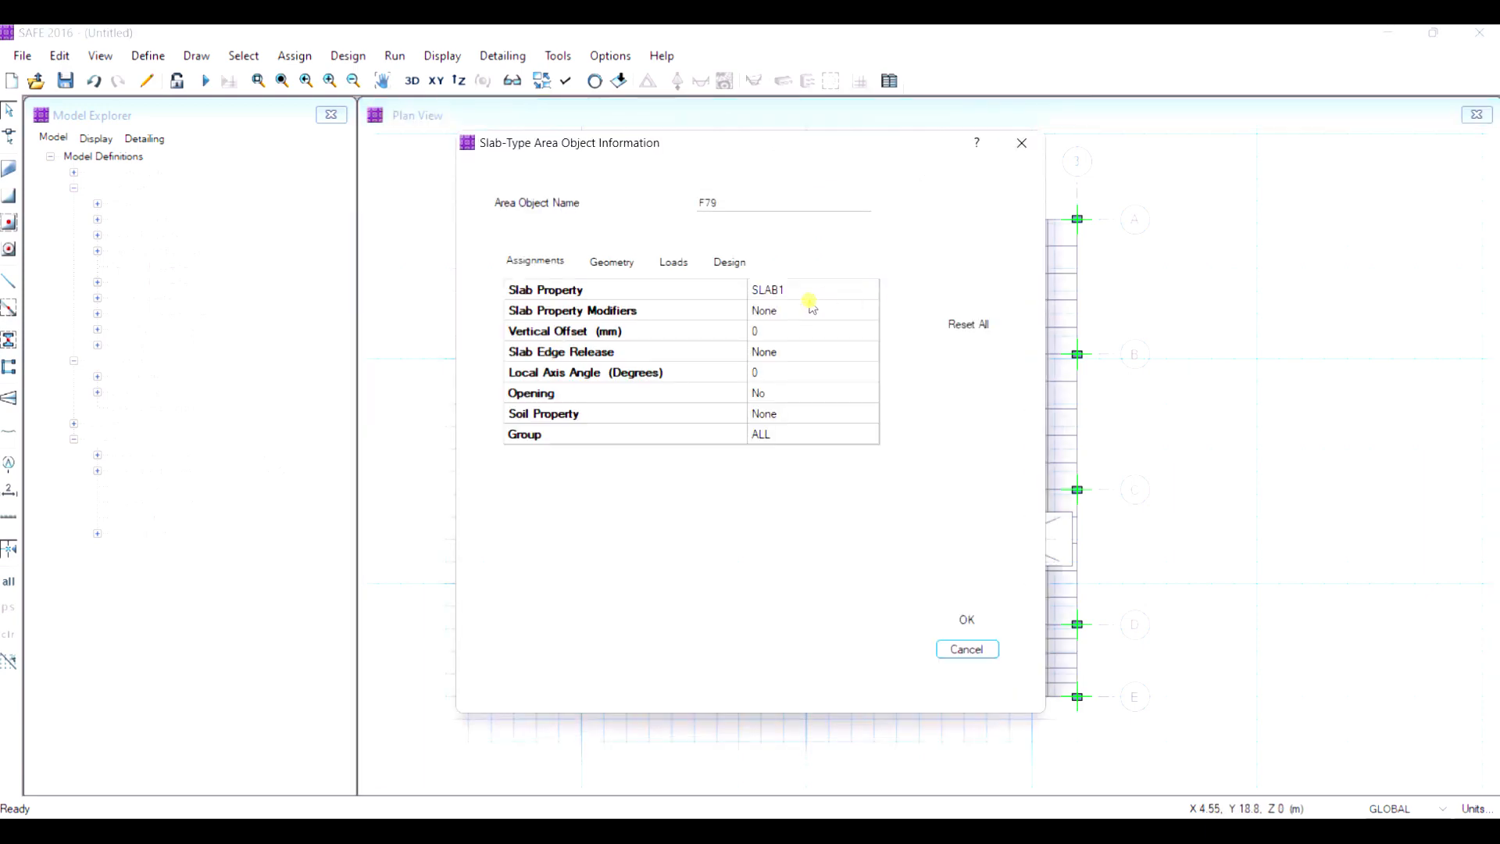
left_click(682, 266)
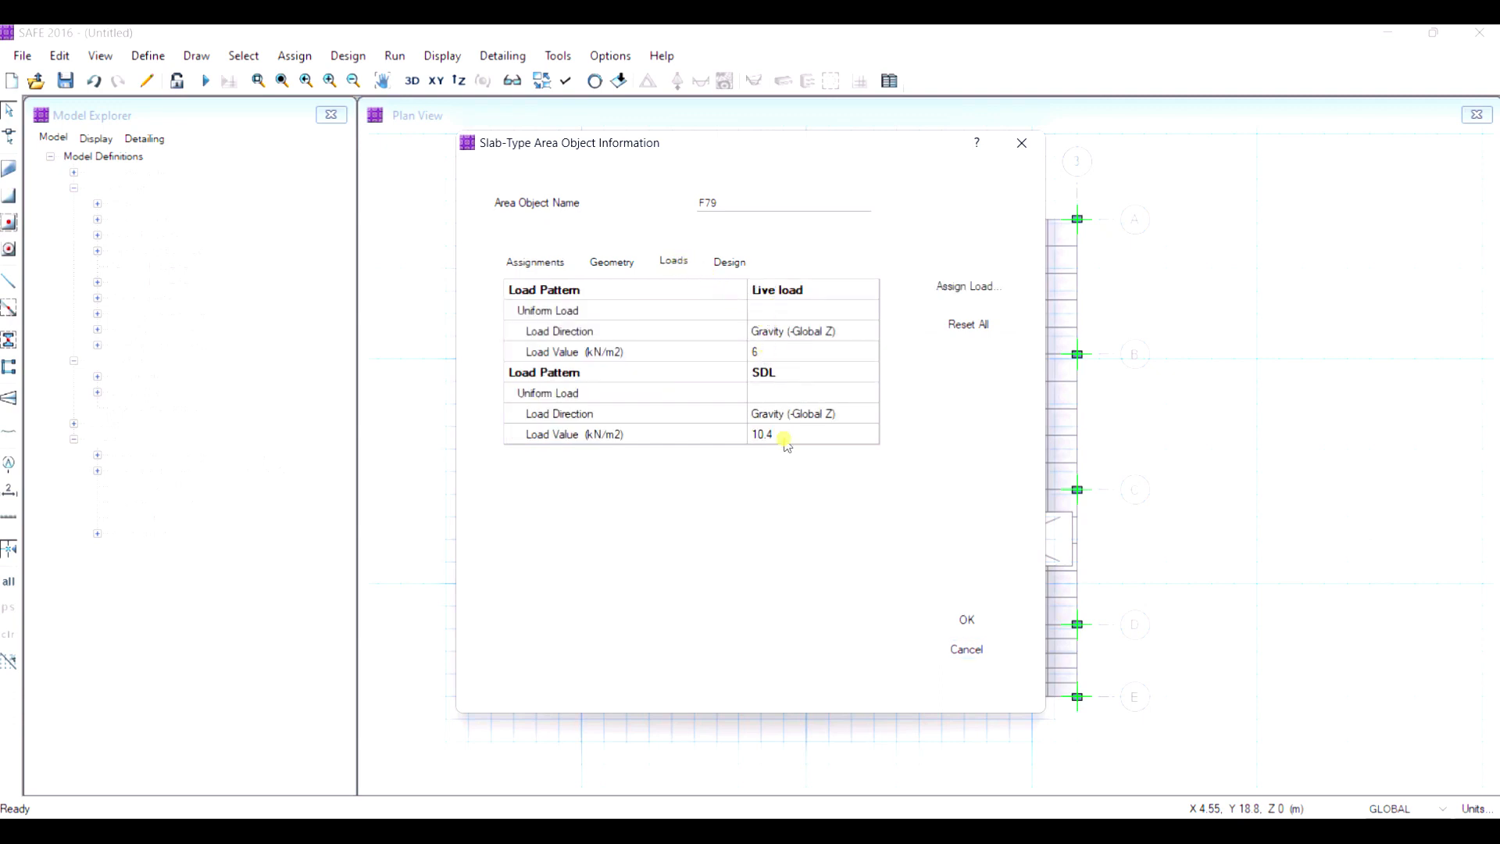
left_click(950, 621)
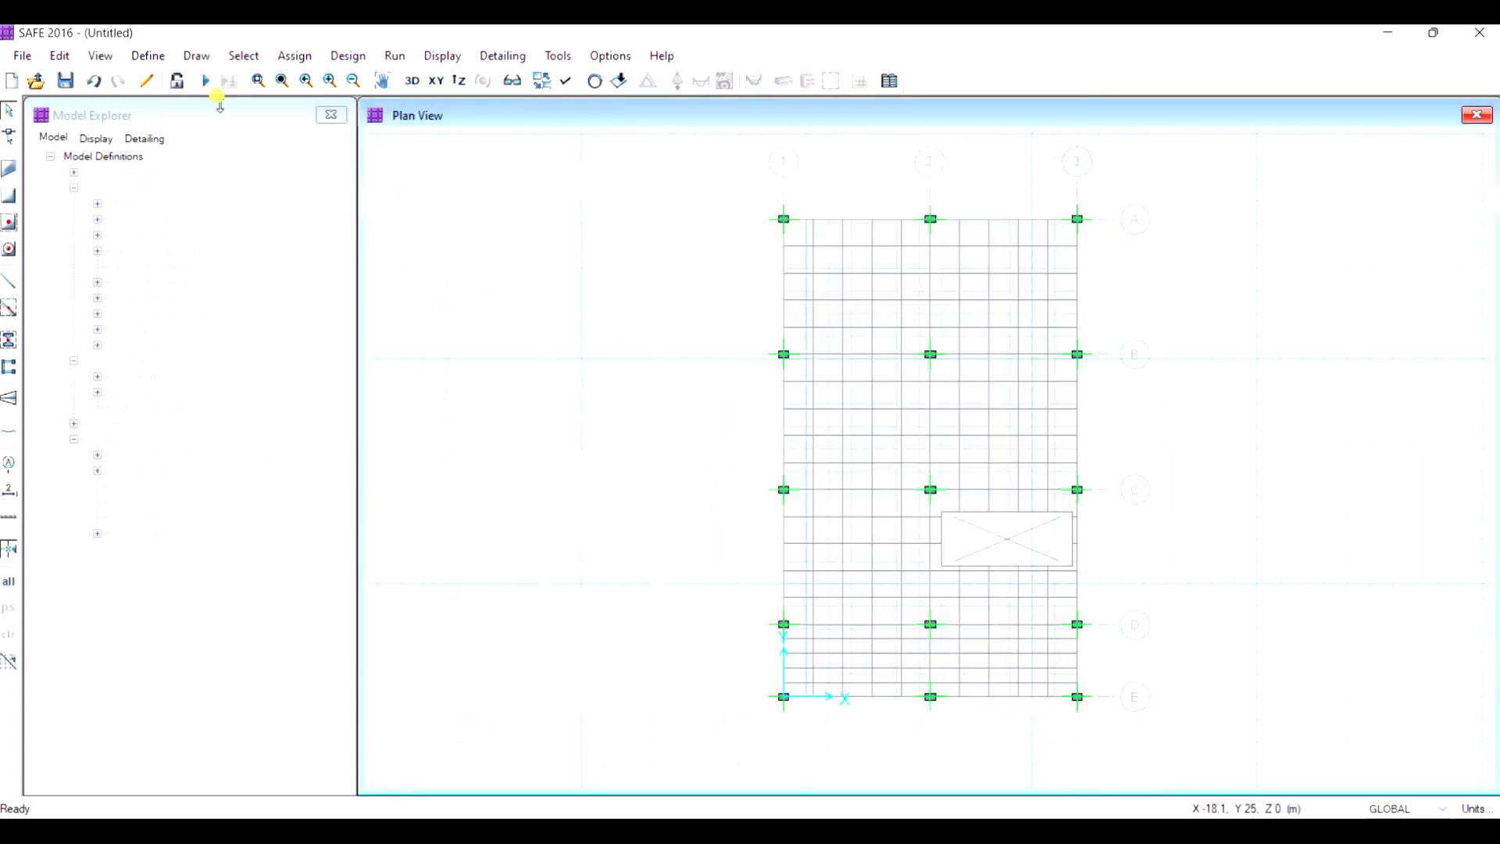
Step: Review the imported model's load pattern definitions and its load case definitions
left_click(139, 56)
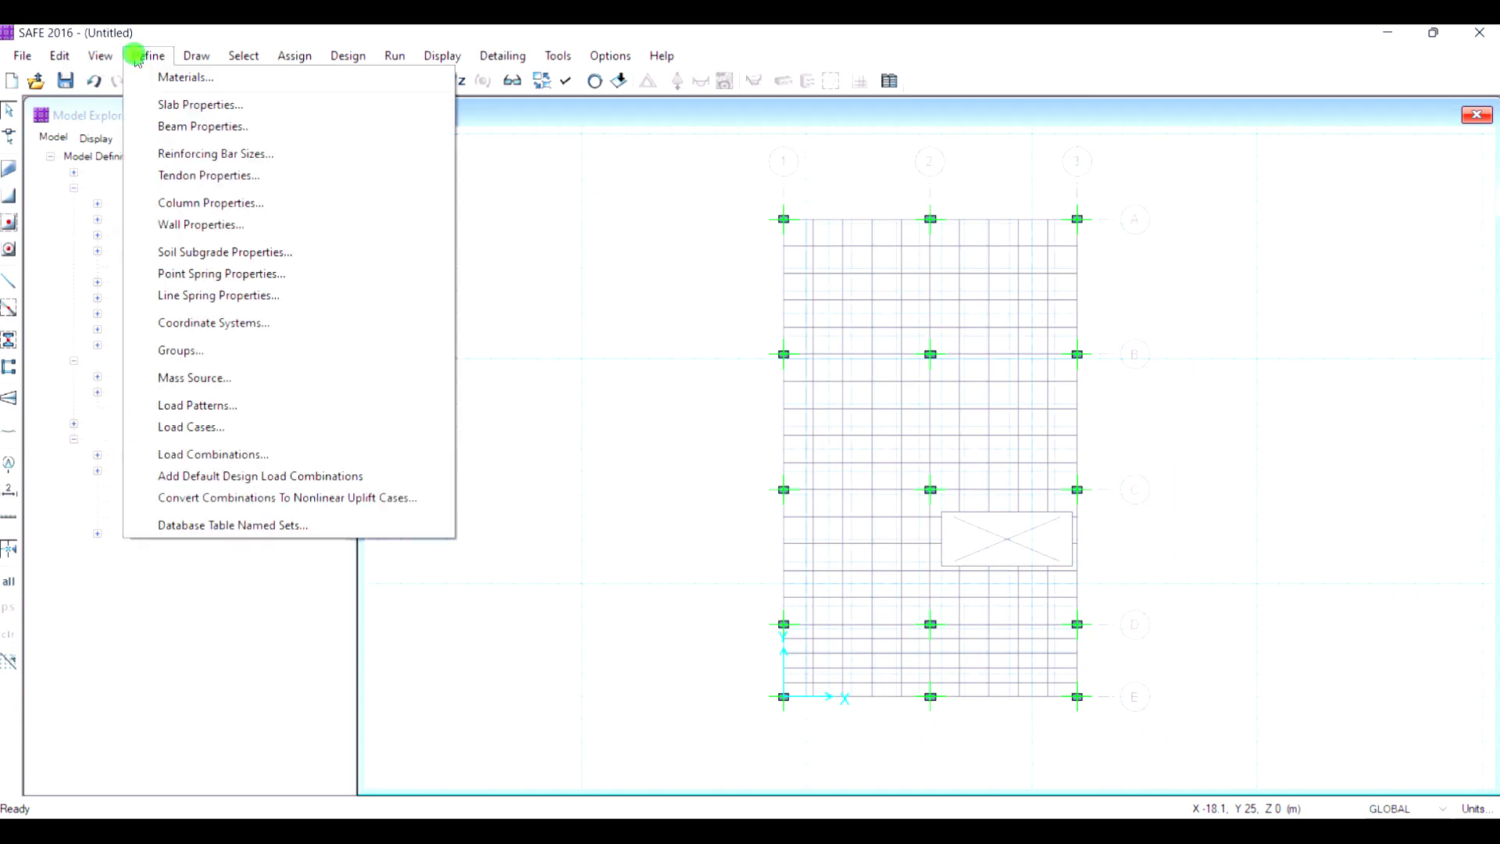
left_click(278, 405)
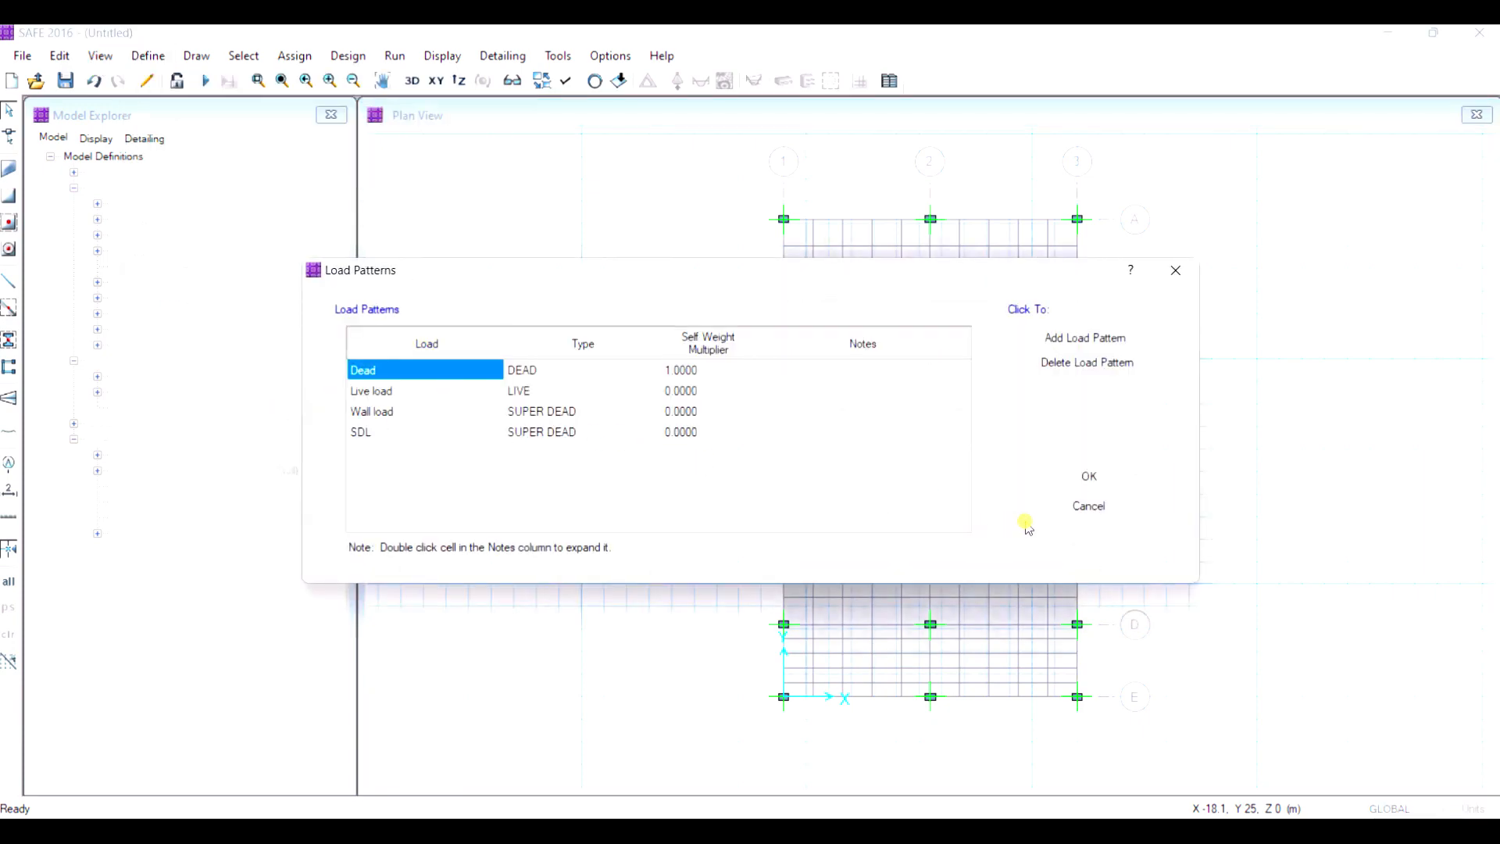
left_click(1091, 478)
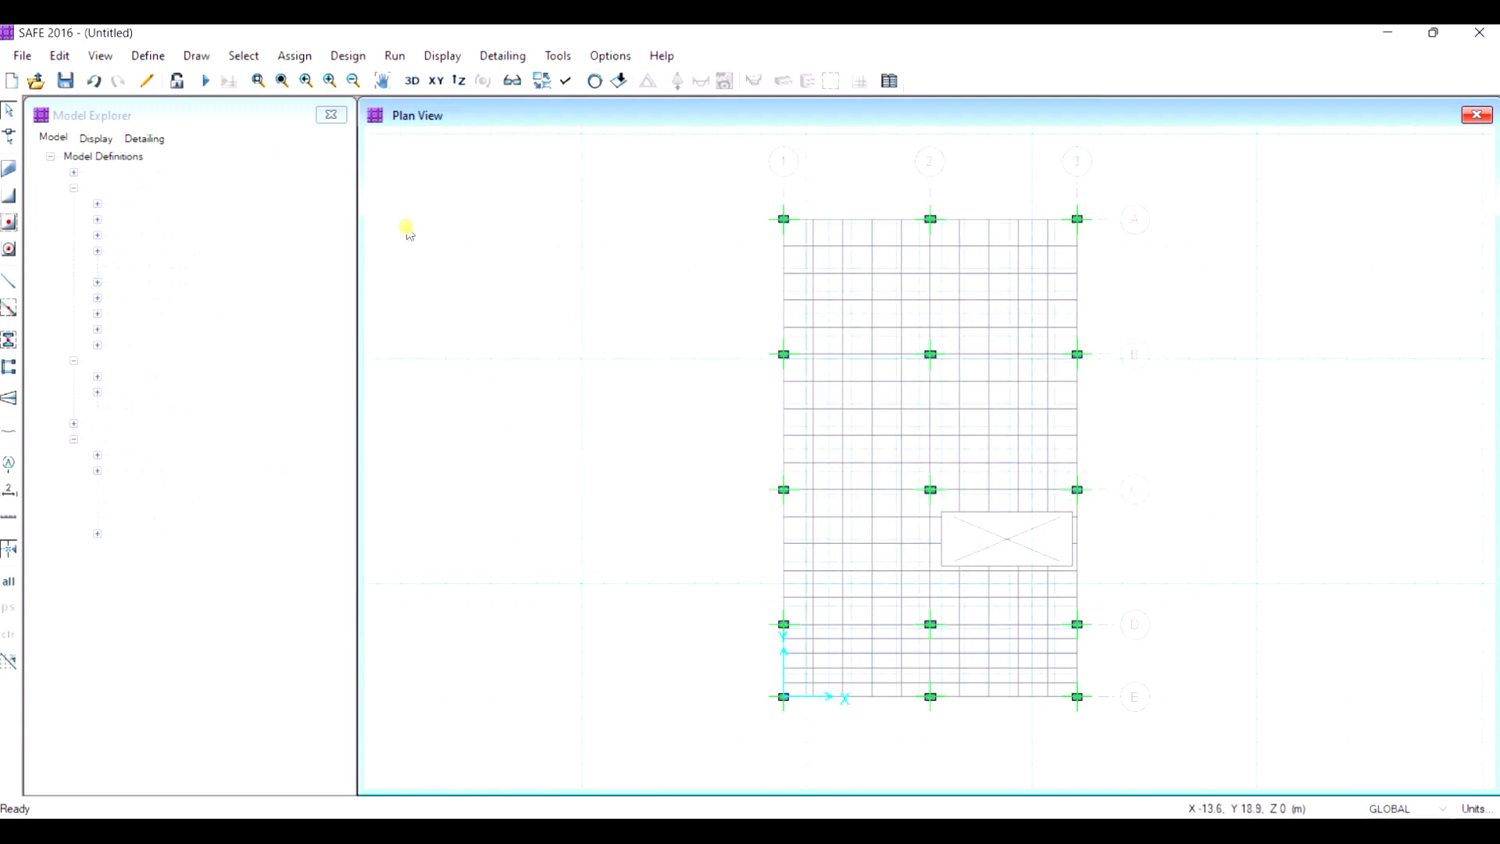
left_click(145, 61)
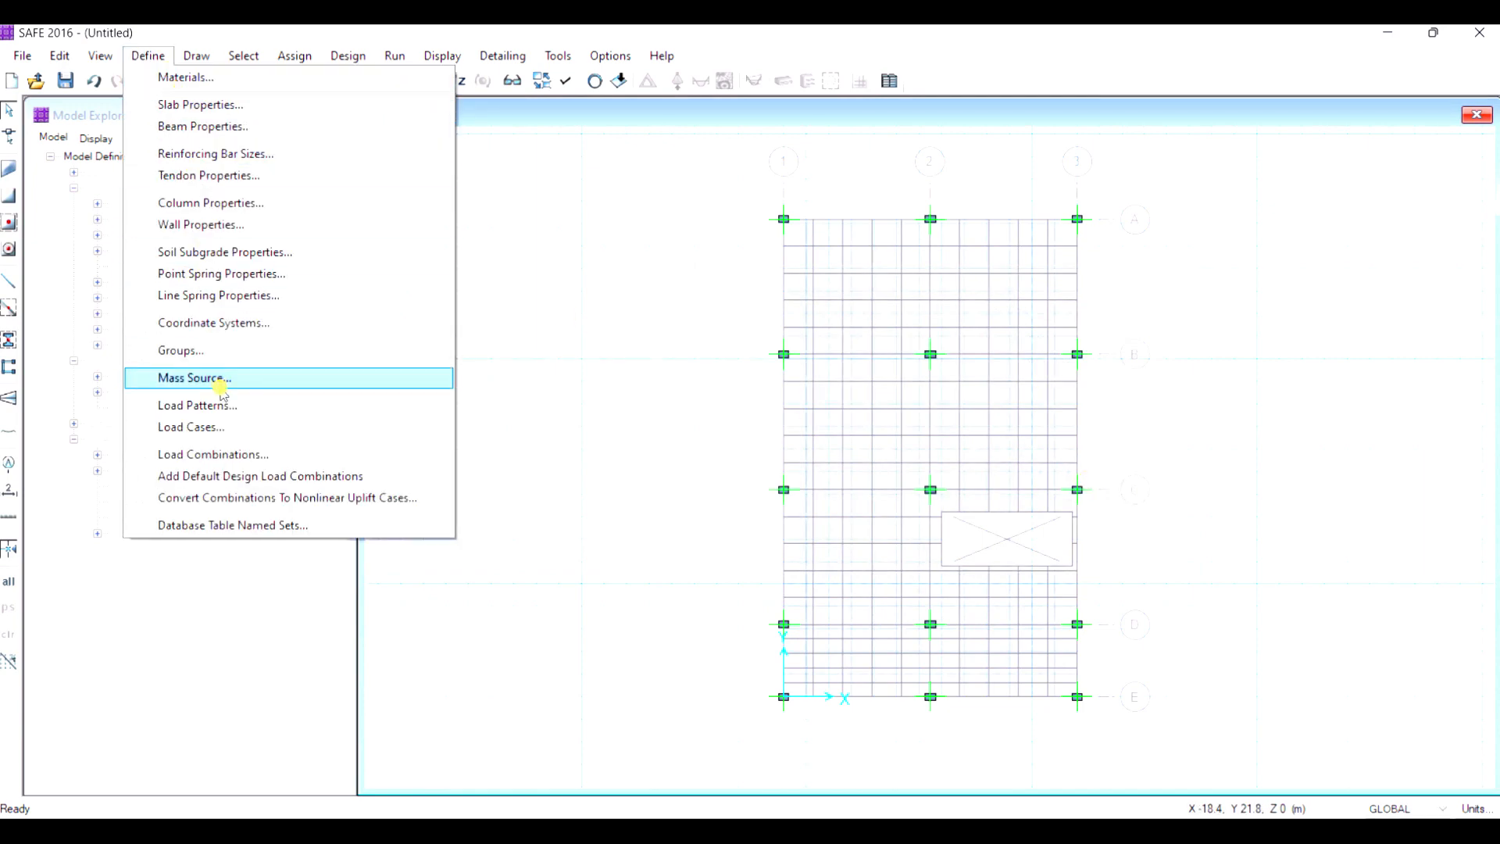
left_click(223, 427)
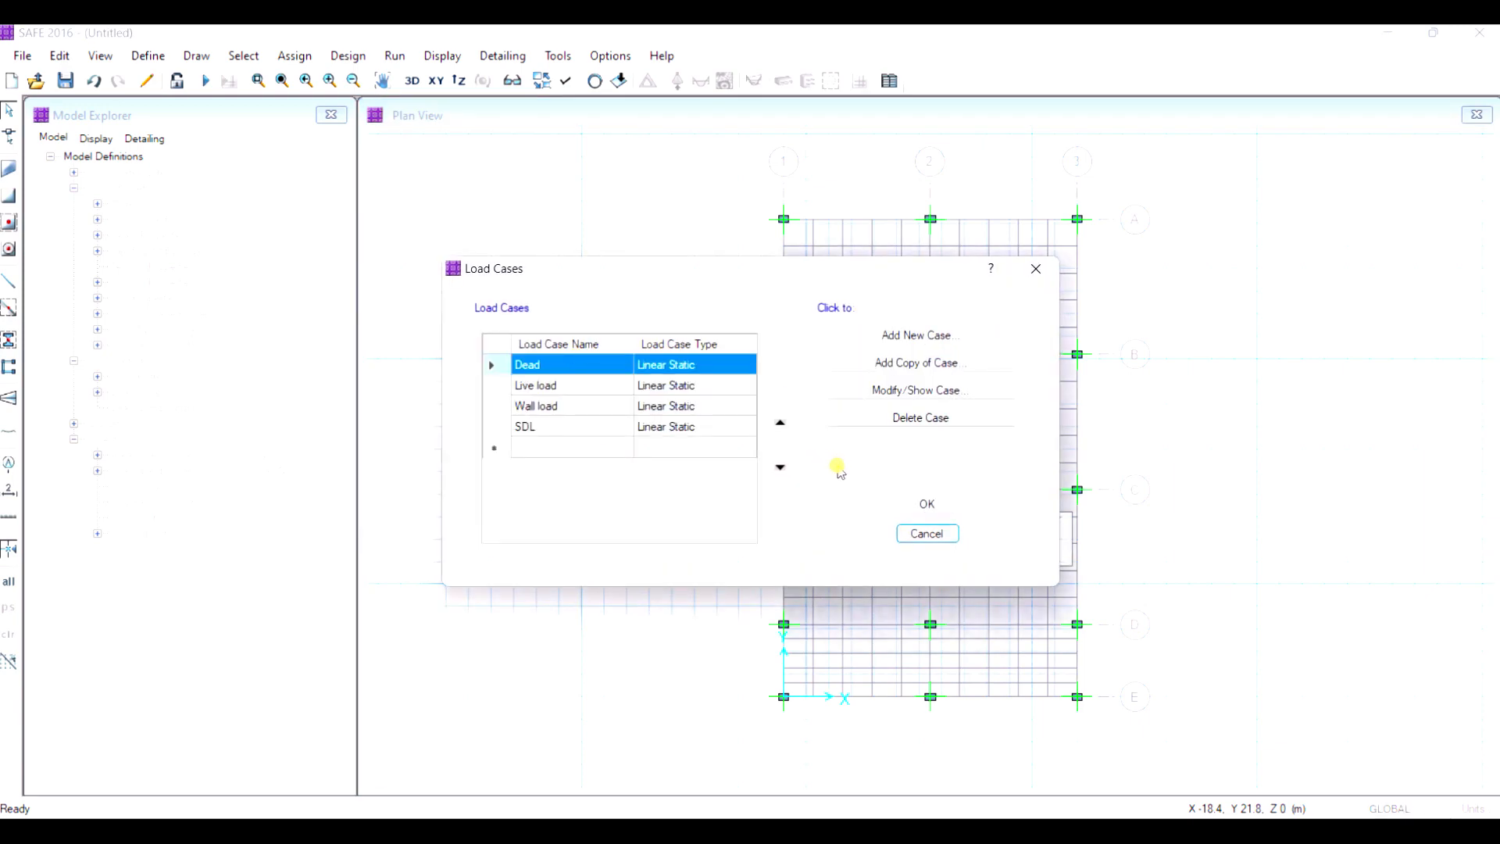
left_click(913, 504)
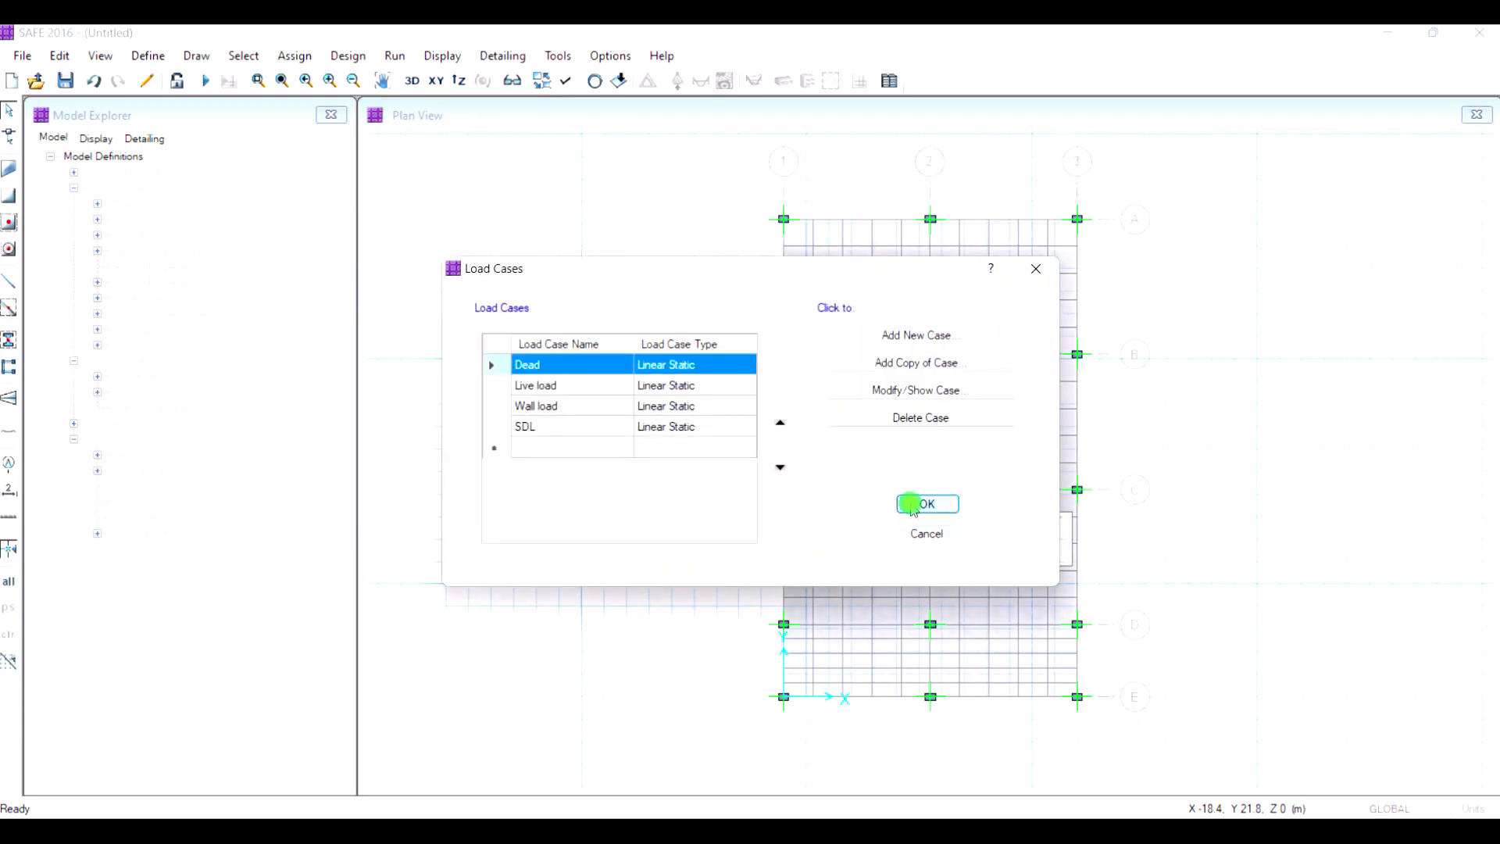
left_click(147, 56)
left_click(147, 56)
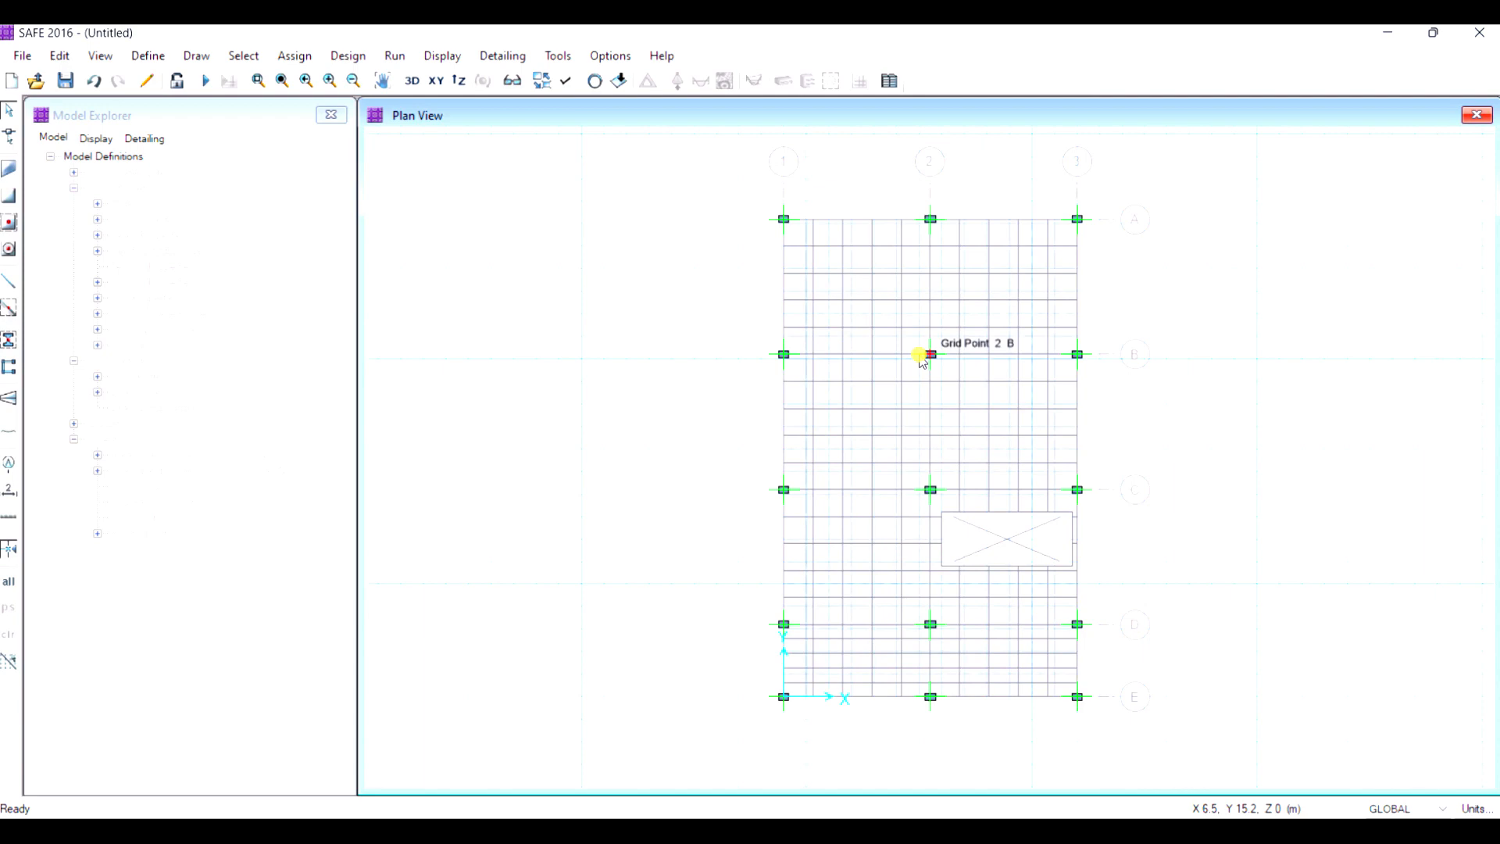
Step: Add layer A design strips along the X grid direction of the GLOBAL system, with middle strips and automatic strip width
left_click(67, 58)
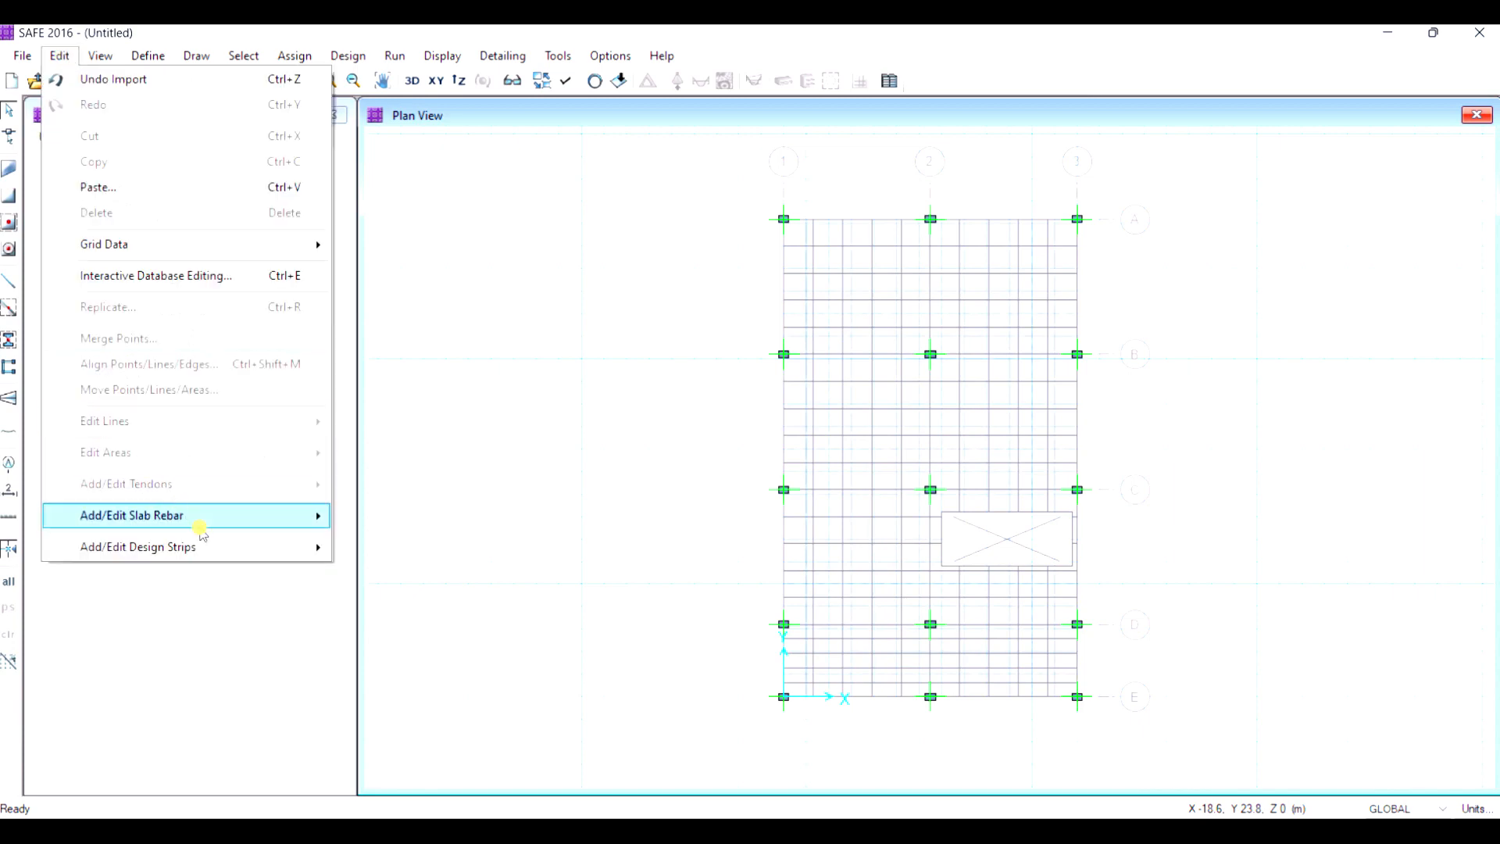
mouse_move(235, 553)
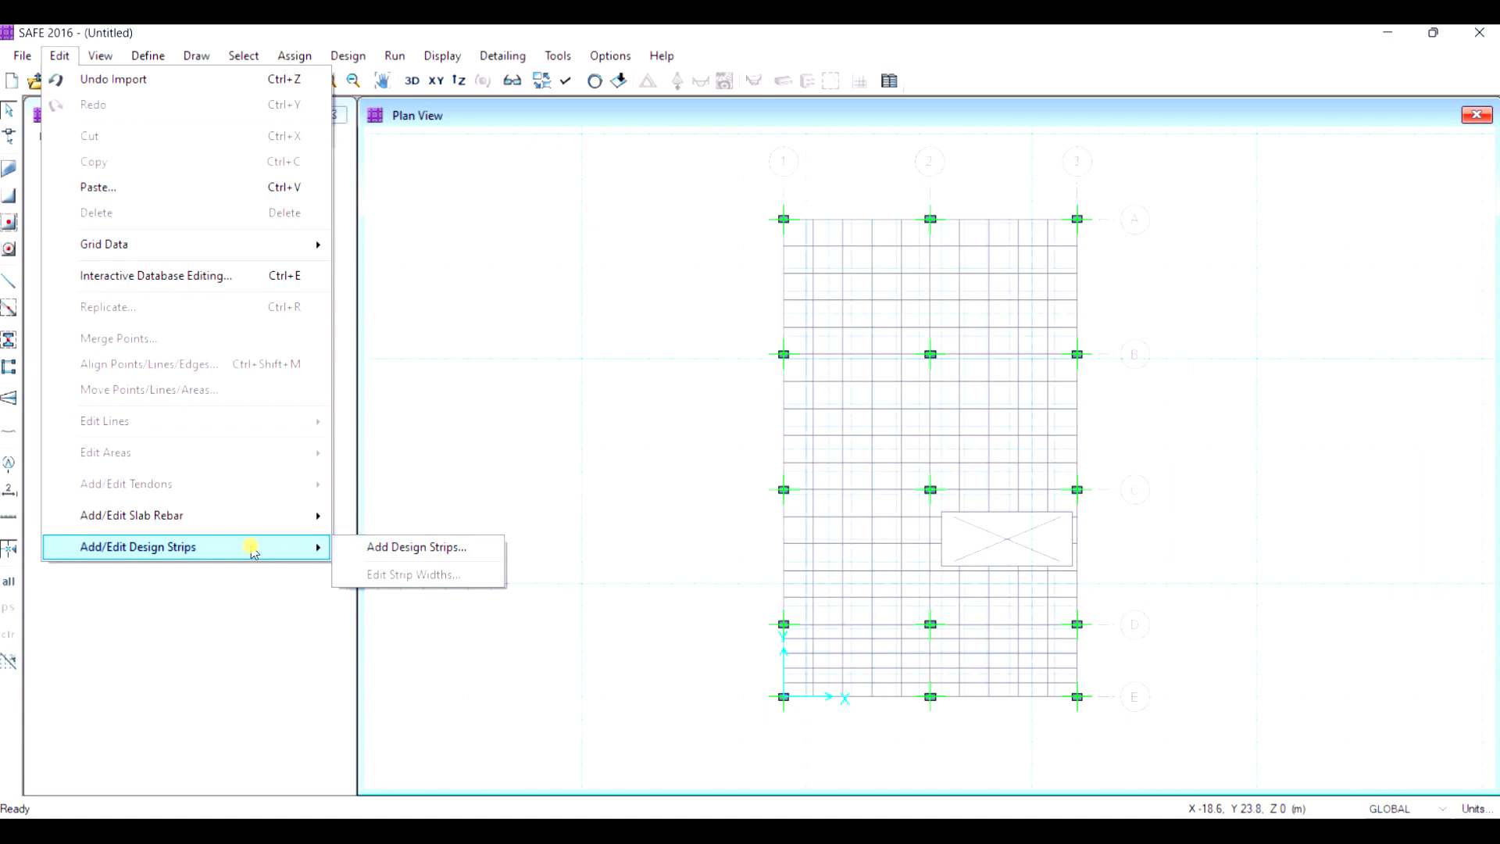
left_click(379, 546)
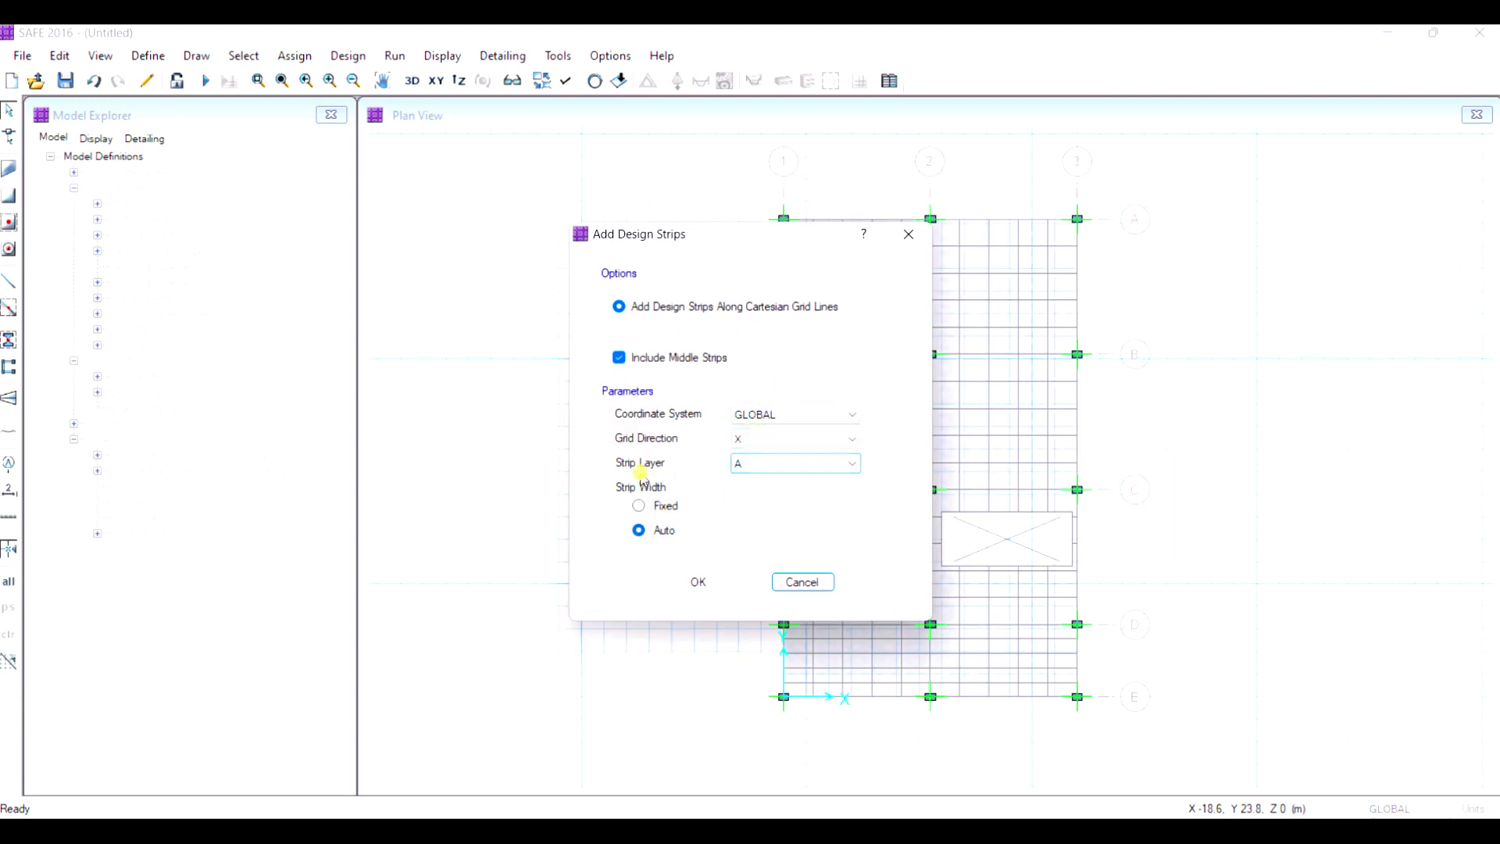
left_click(720, 583)
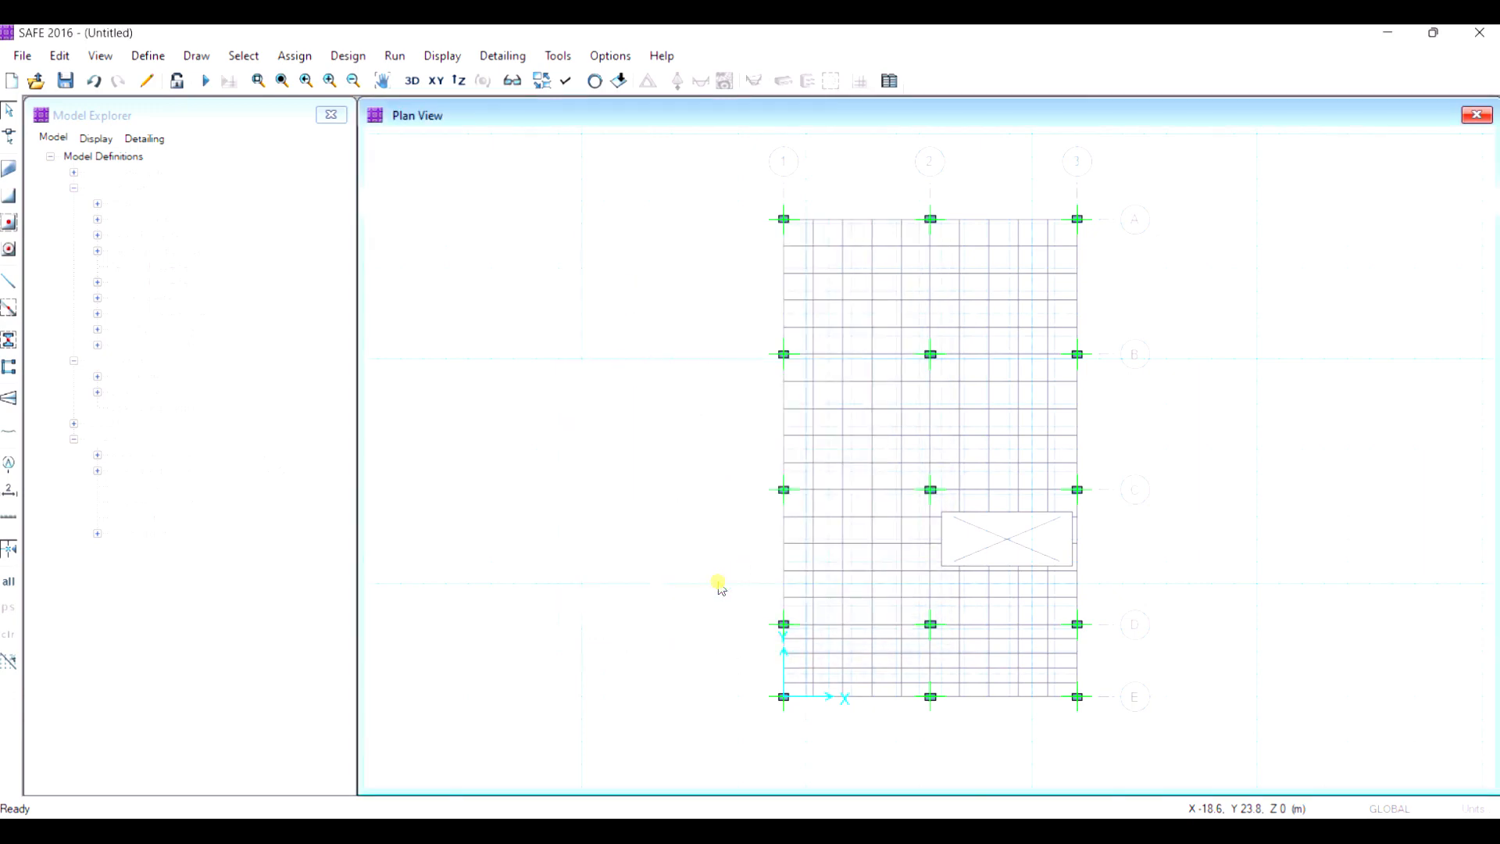
scroll(910, 429, "up", 5)
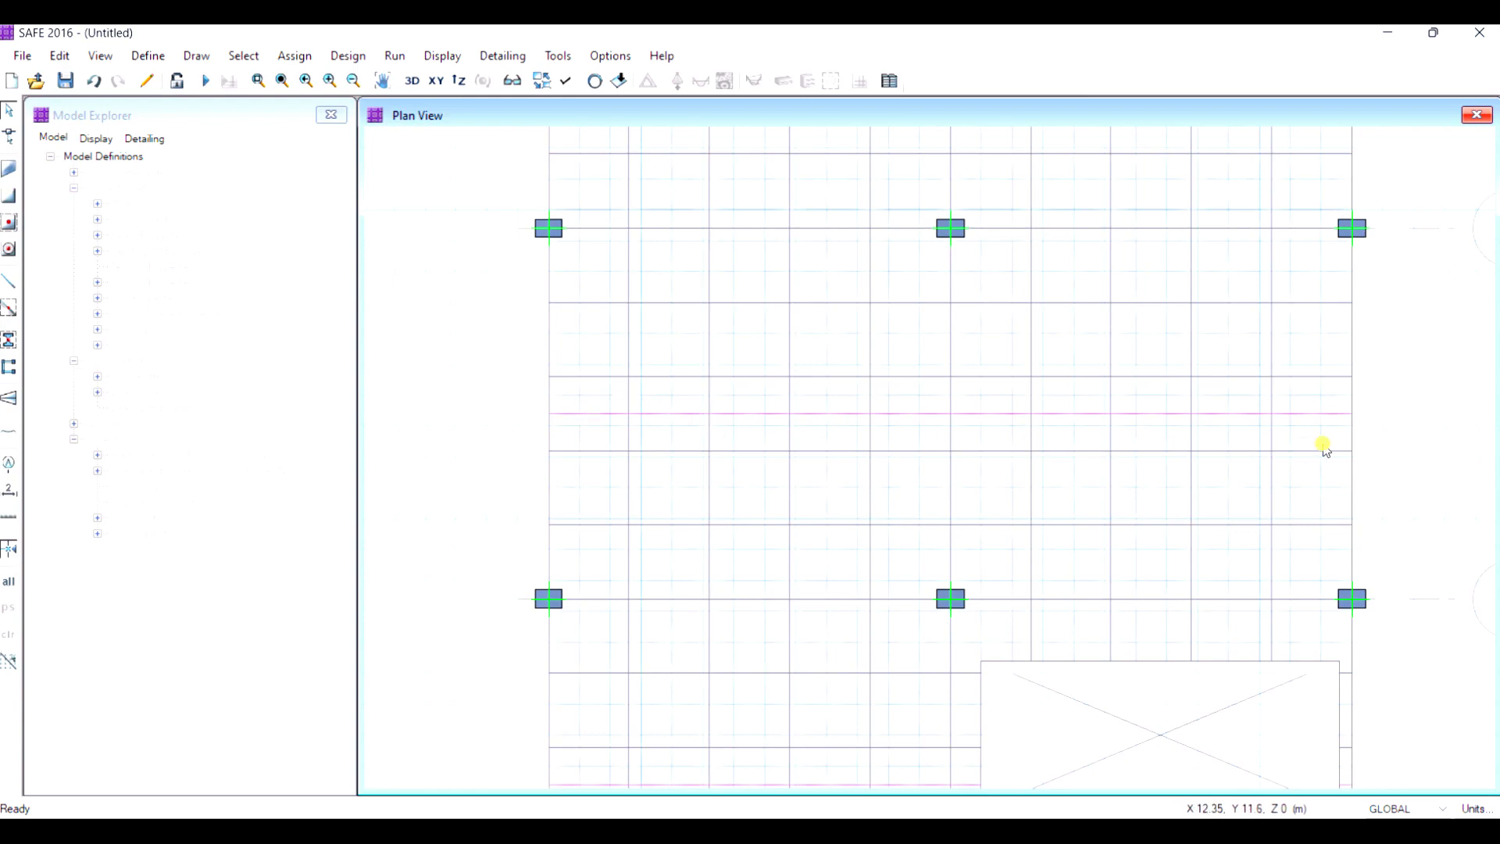
scroll(750, 402, "down", 3)
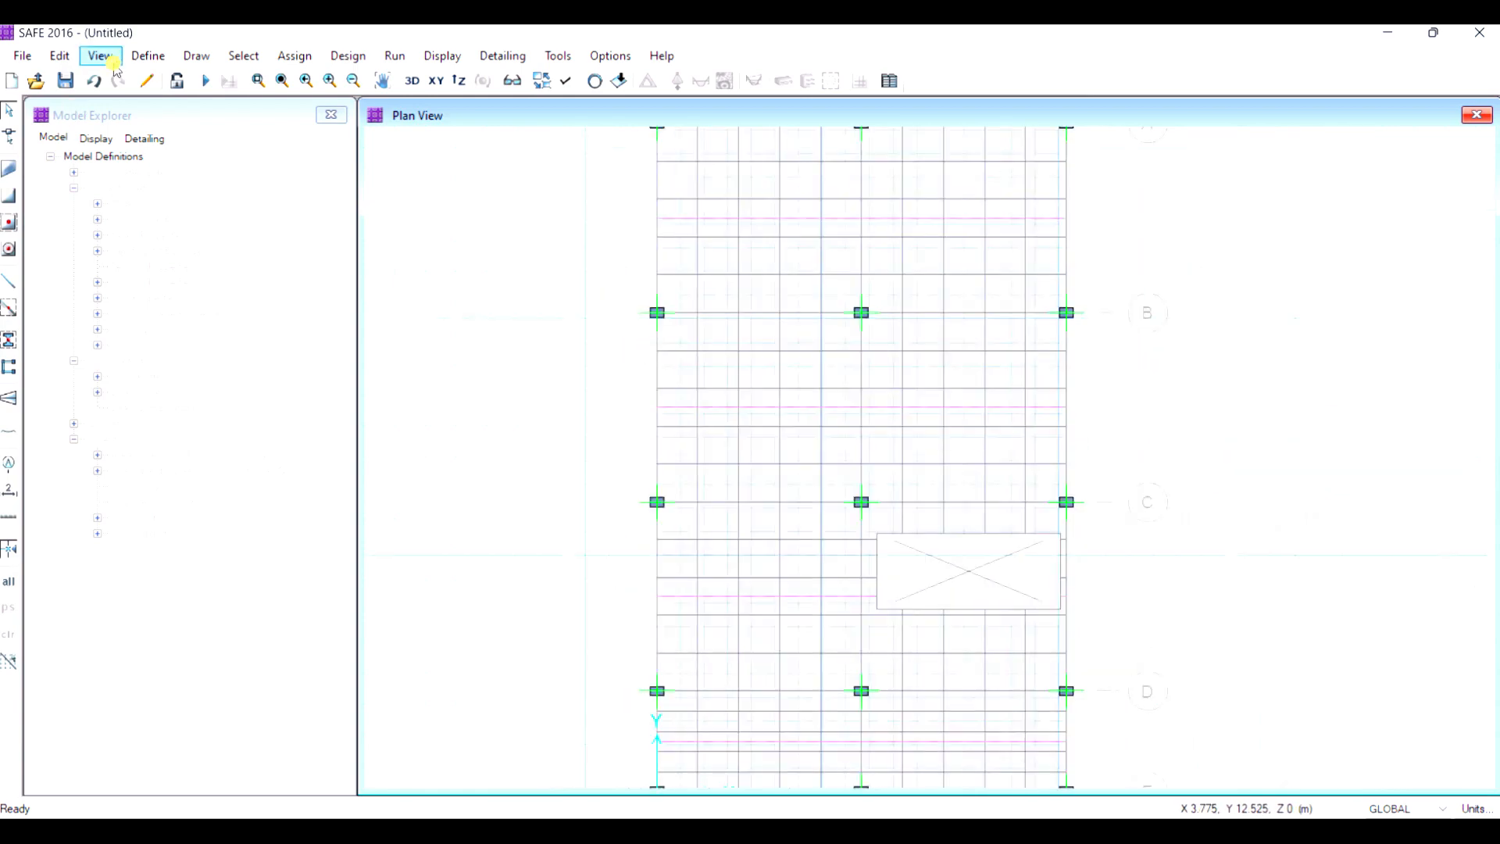
Step: Add layer A design strips along the Y grid direction, including middle strips and automatic strip width
left_click(75, 61)
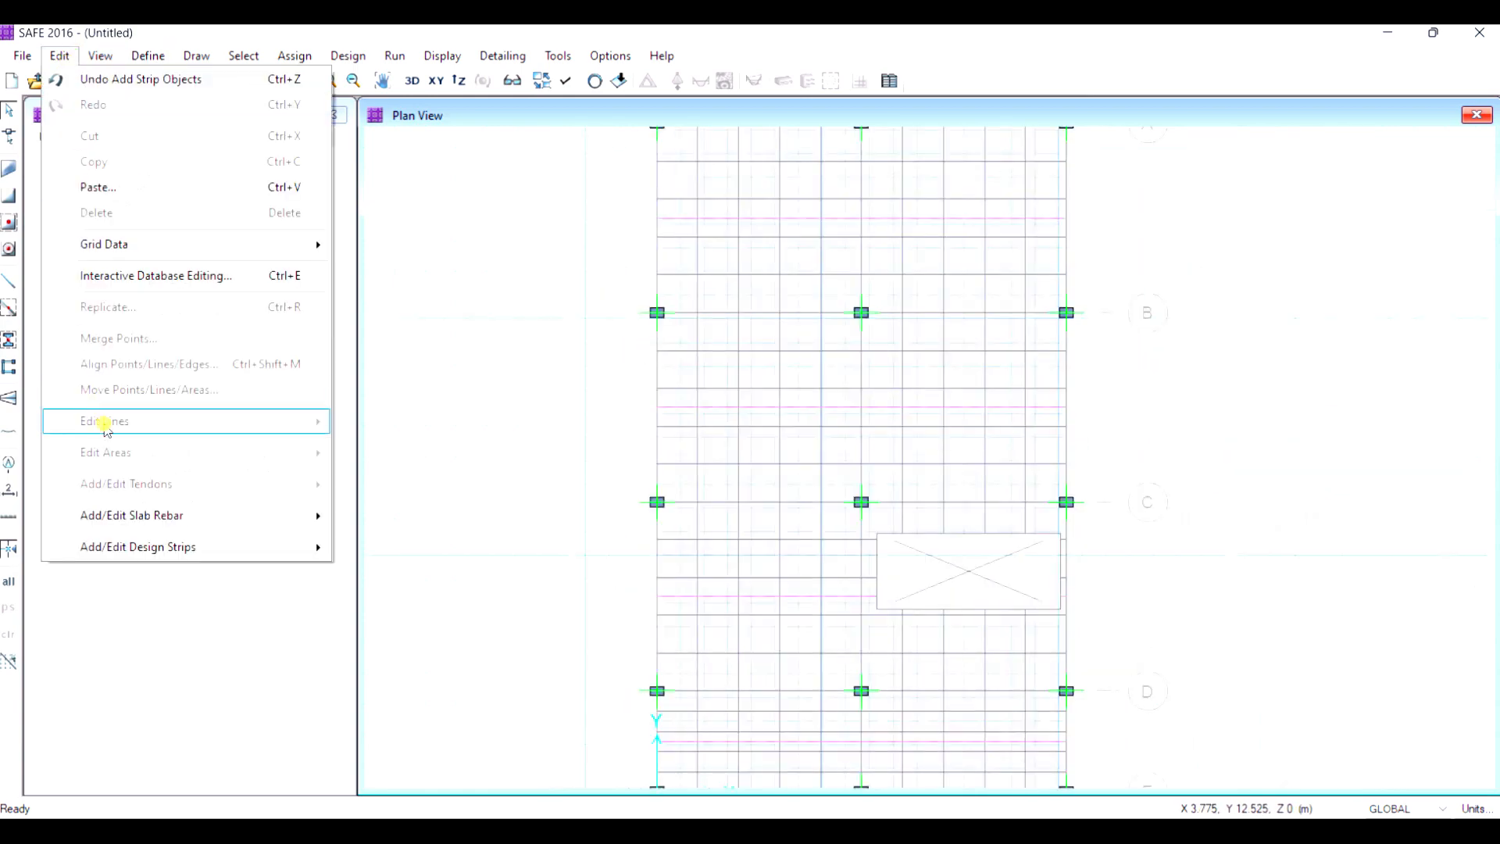
left_click(382, 547)
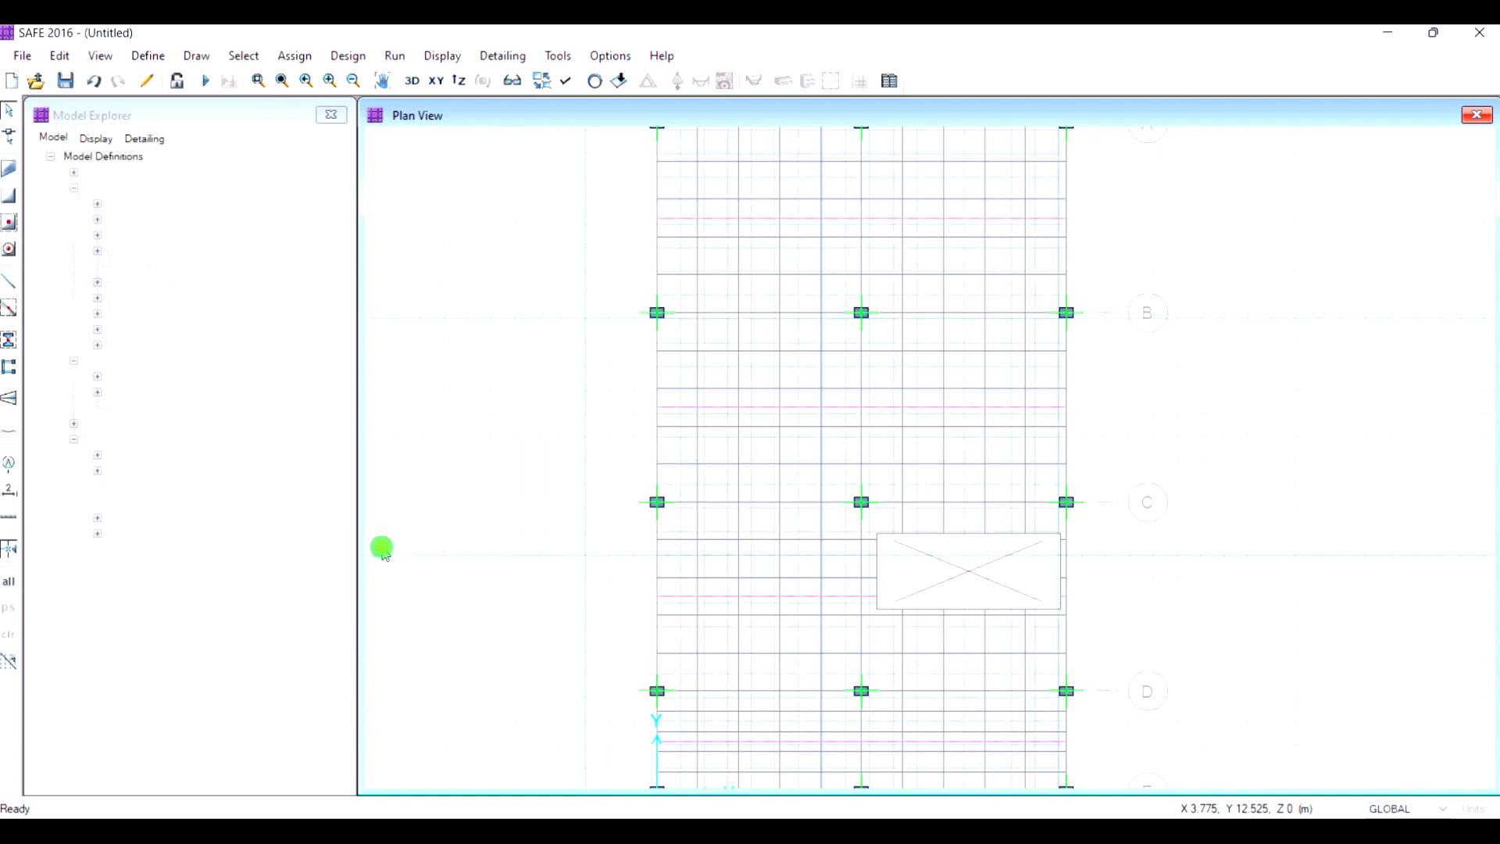
left_click(783, 444)
left_click(762, 464)
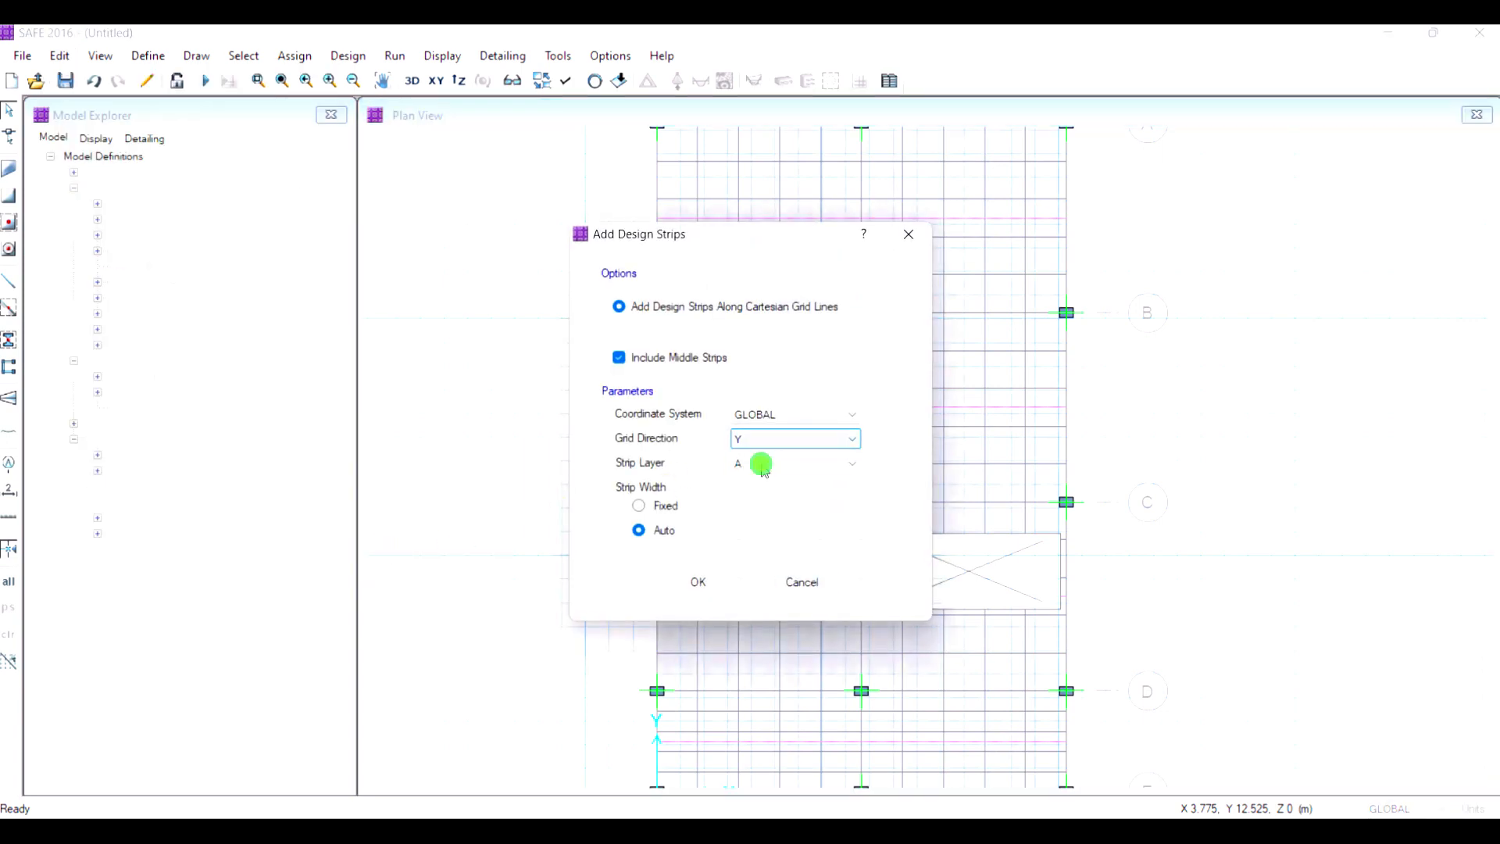
left_click(695, 581)
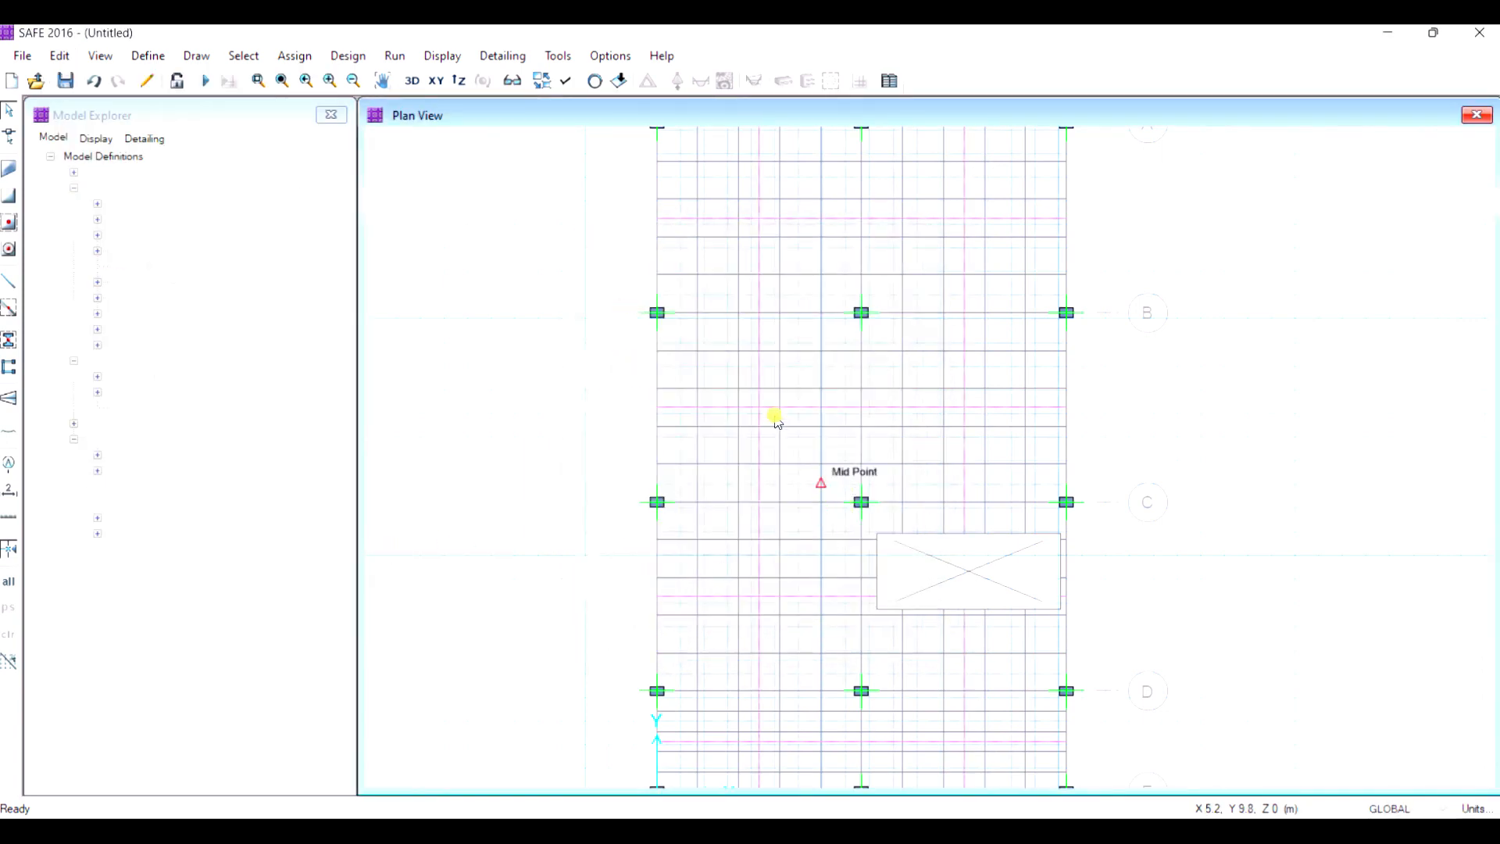
scroll(814, 385, "down", 2)
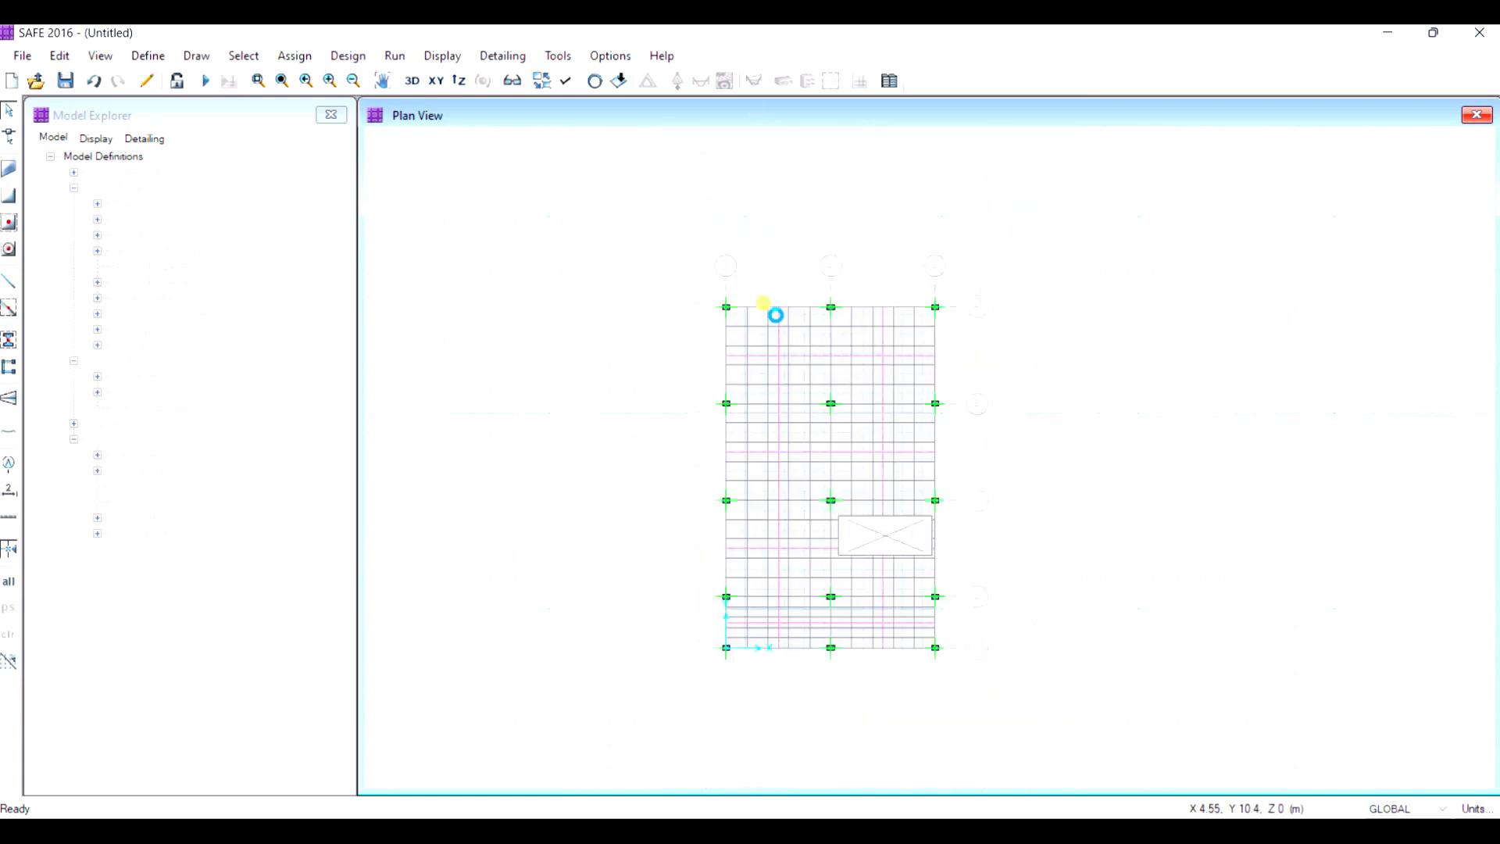
scroll(774, 314, "up", 3)
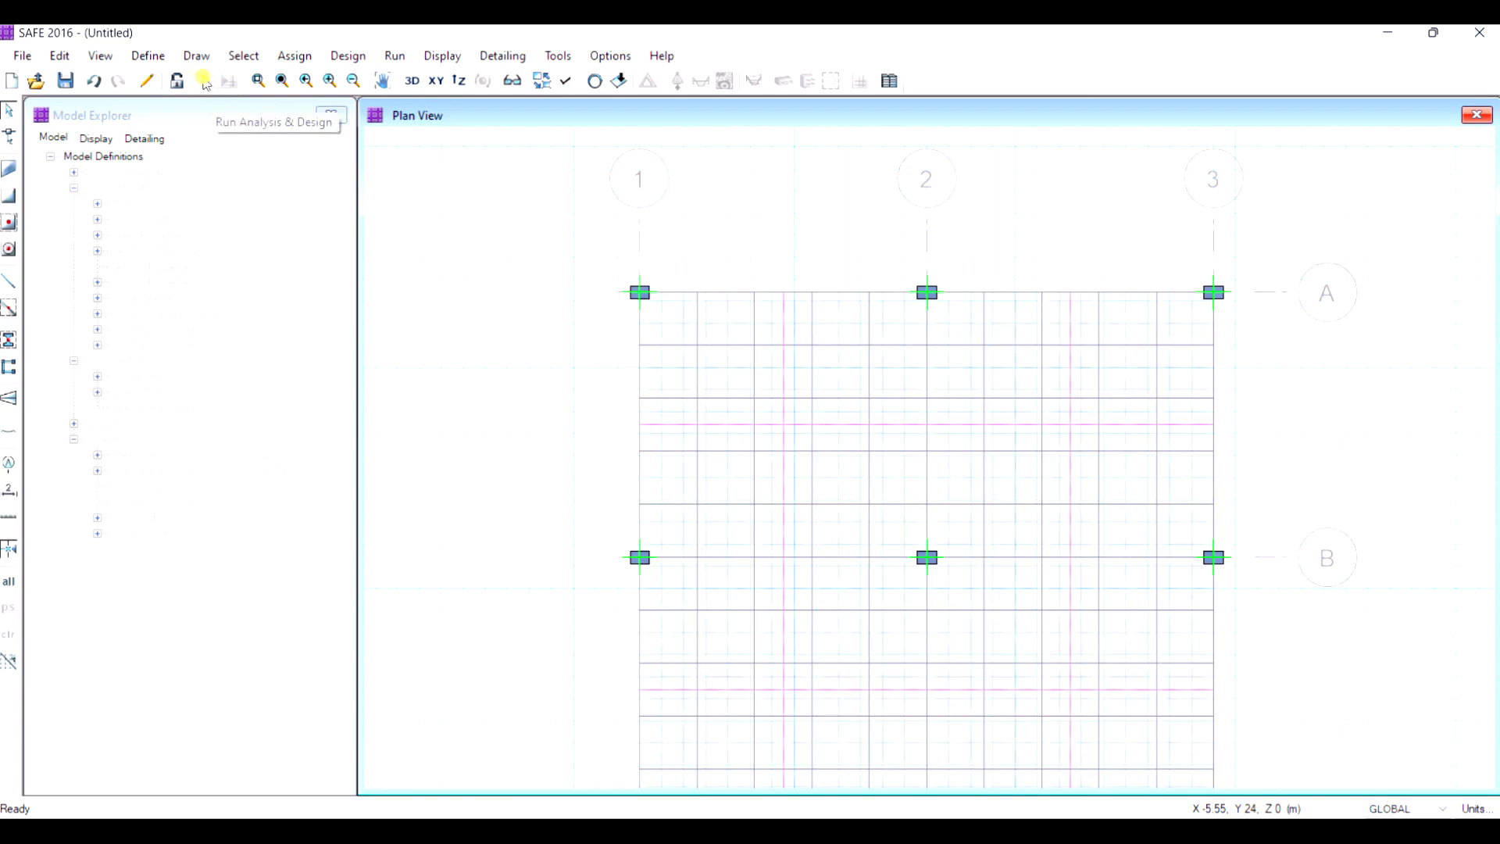
Step: Start a new Linear Add load combination and set the Dead scale factor to 1.2
left_click(148, 56)
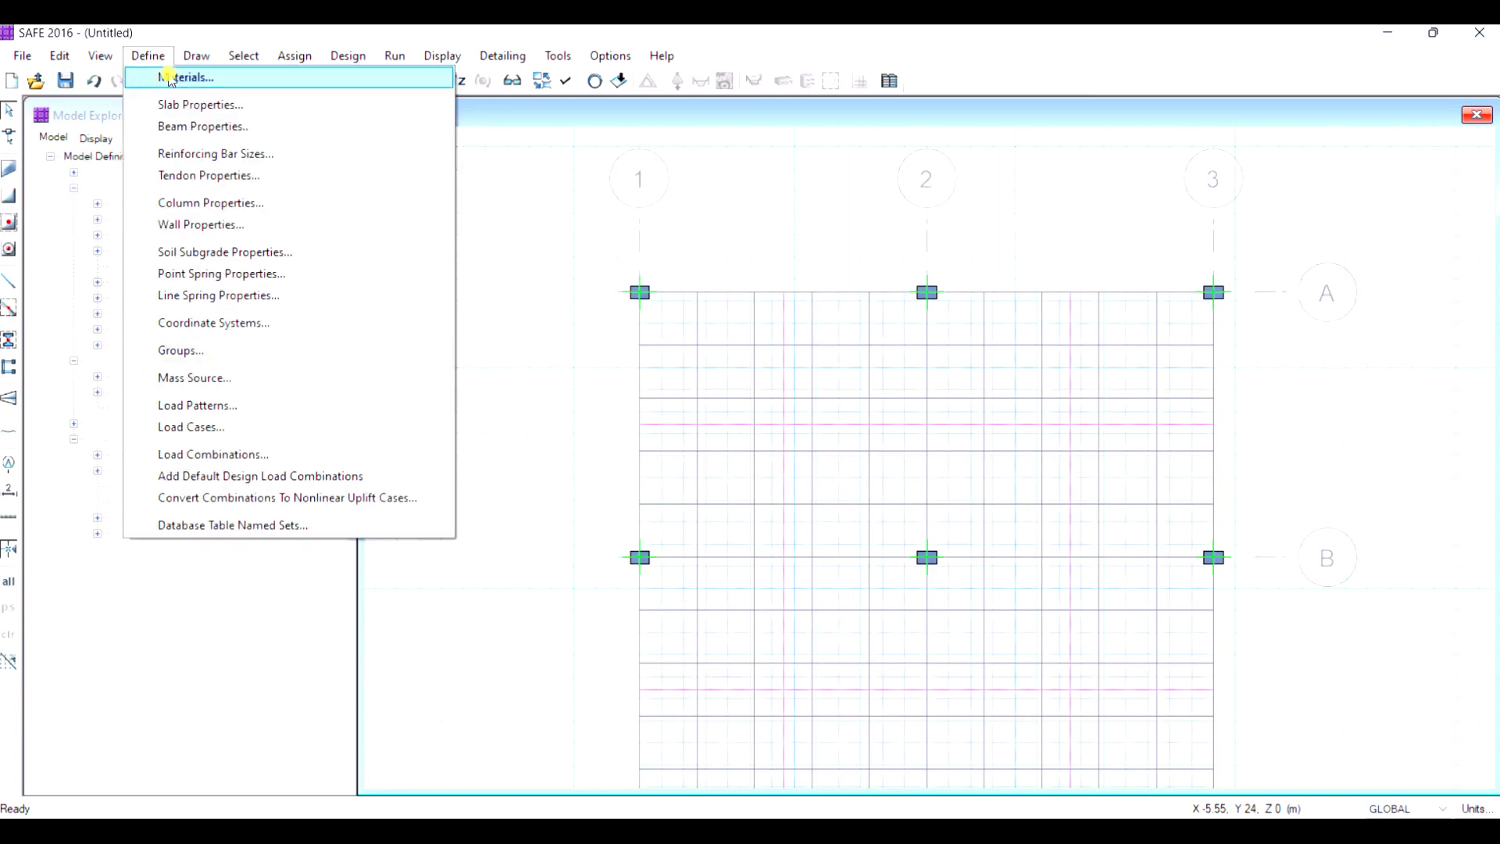
left_click(219, 454)
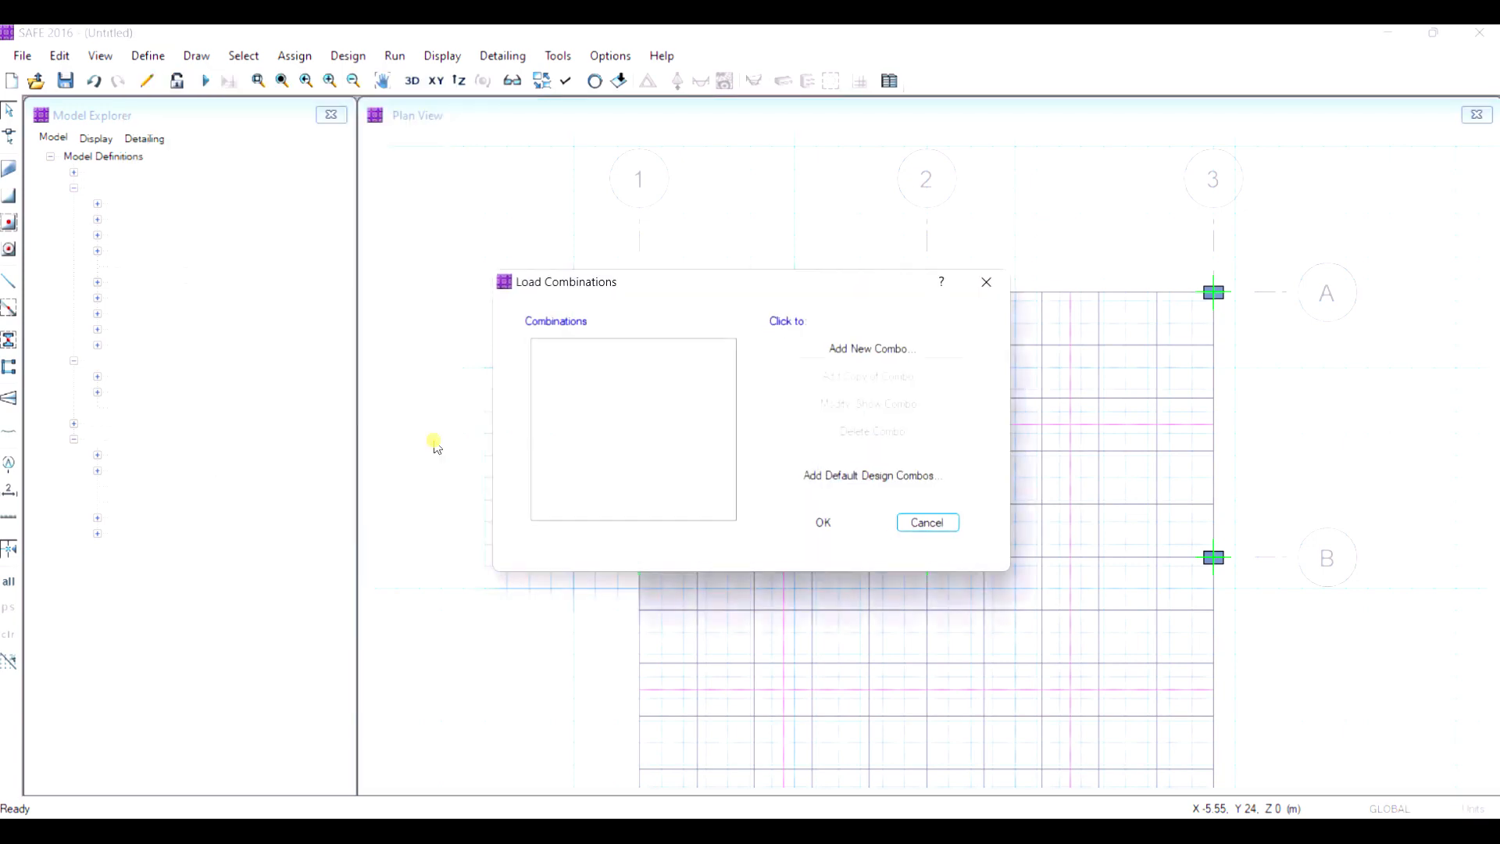
left_click(828, 349)
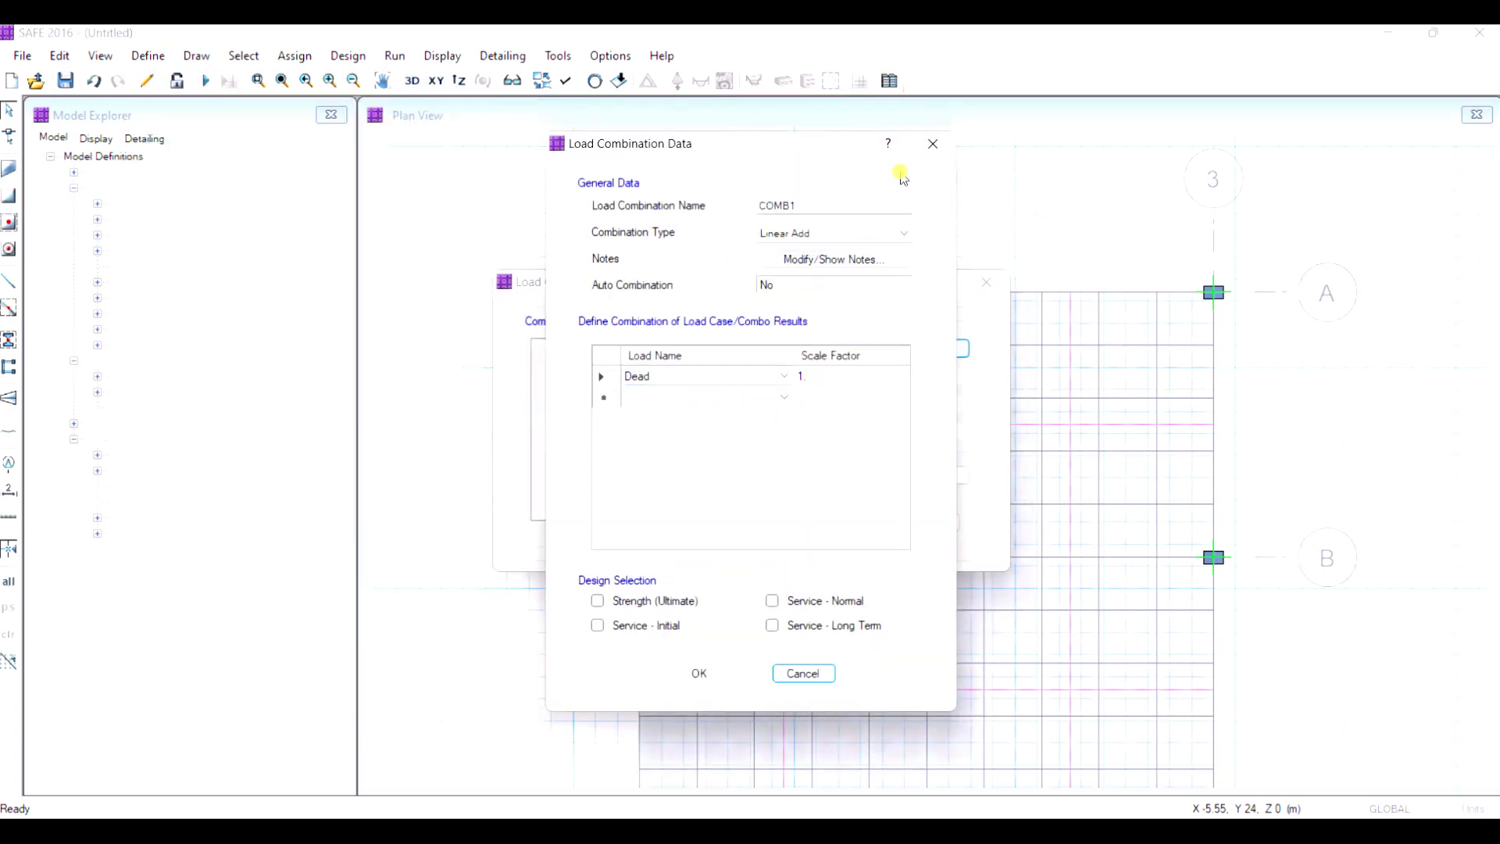
left_click(750, 398)
left_click(752, 400)
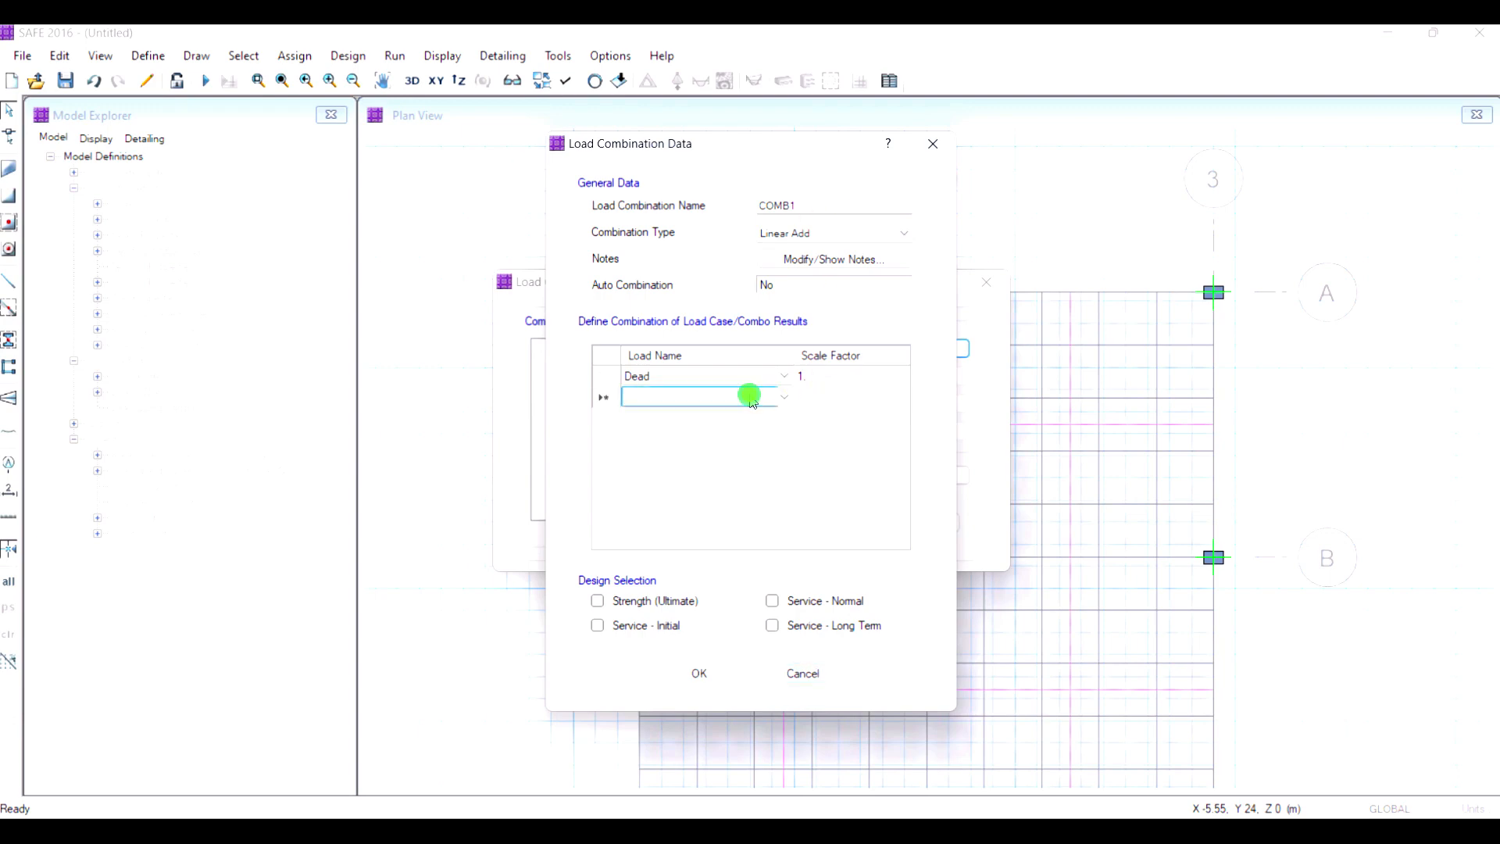
left_click(808, 378)
left_click(808, 379)
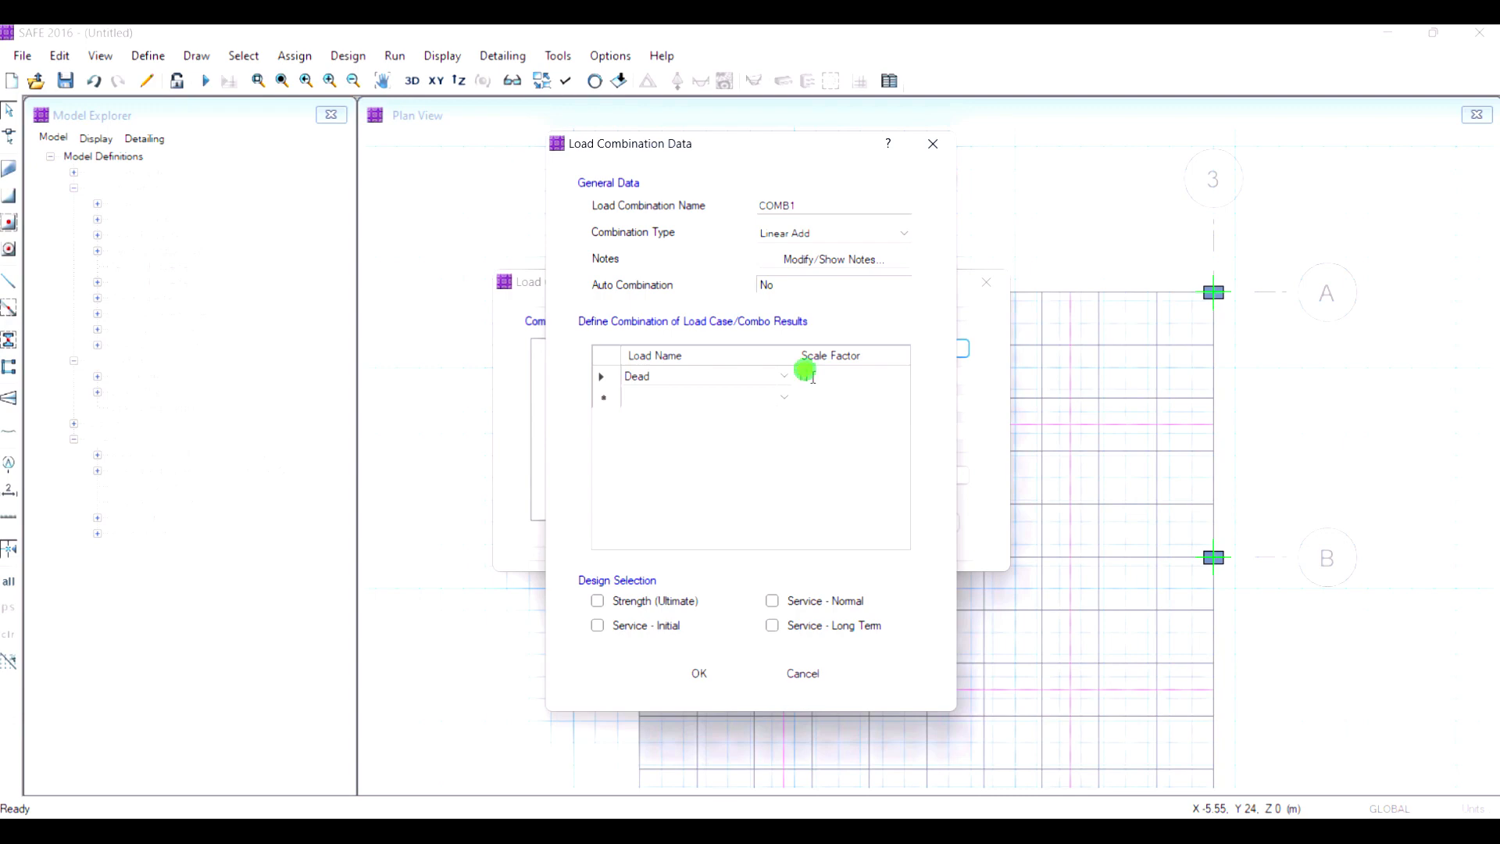
type(".2")
Step: Add Live load to the load combination with a scale factor of 1.6
left_click(785, 397)
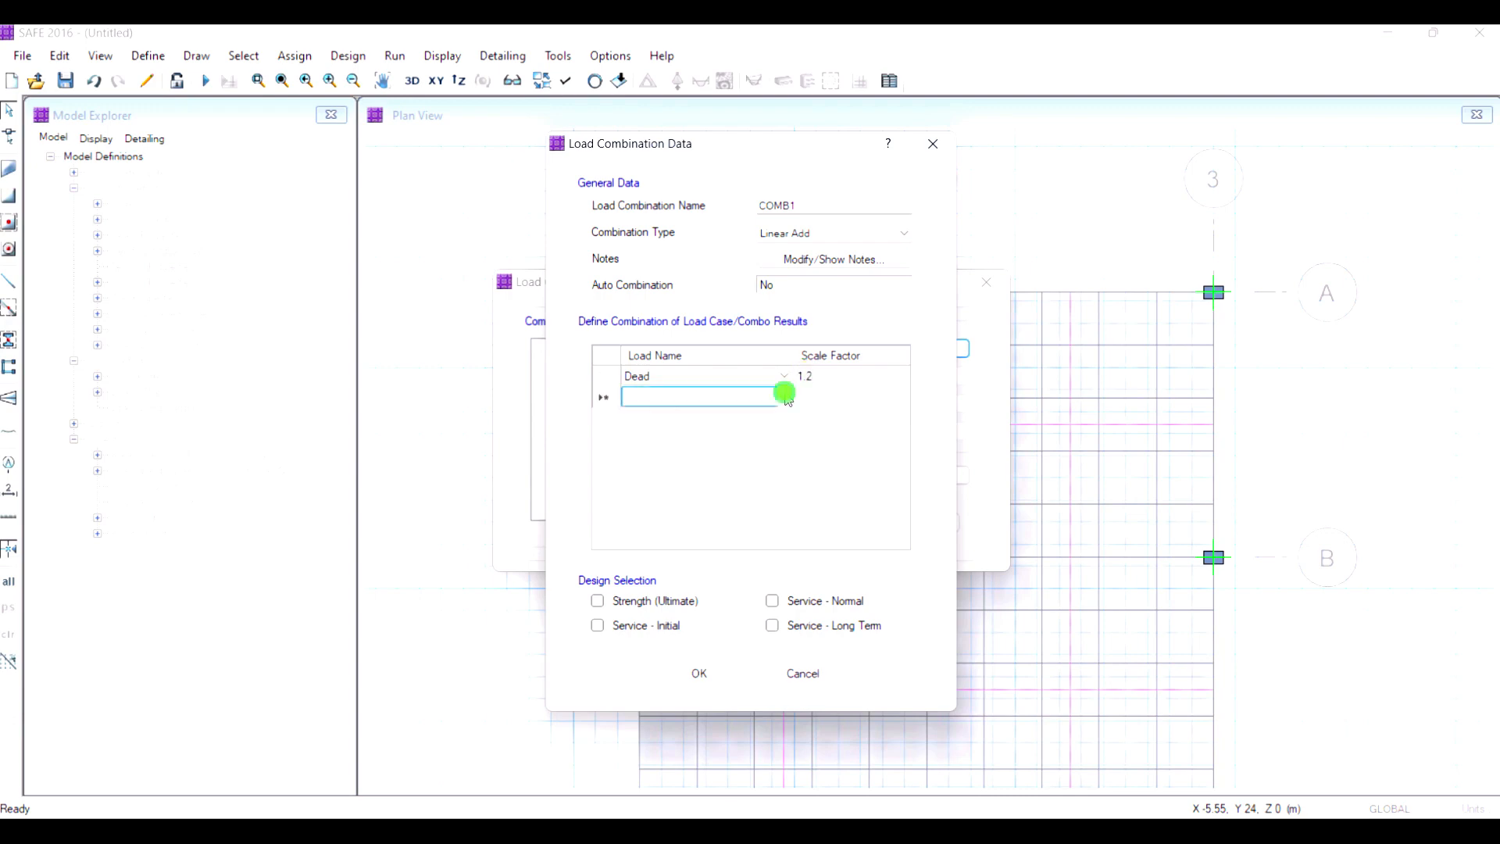
left_click(754, 397)
left_click(717, 408)
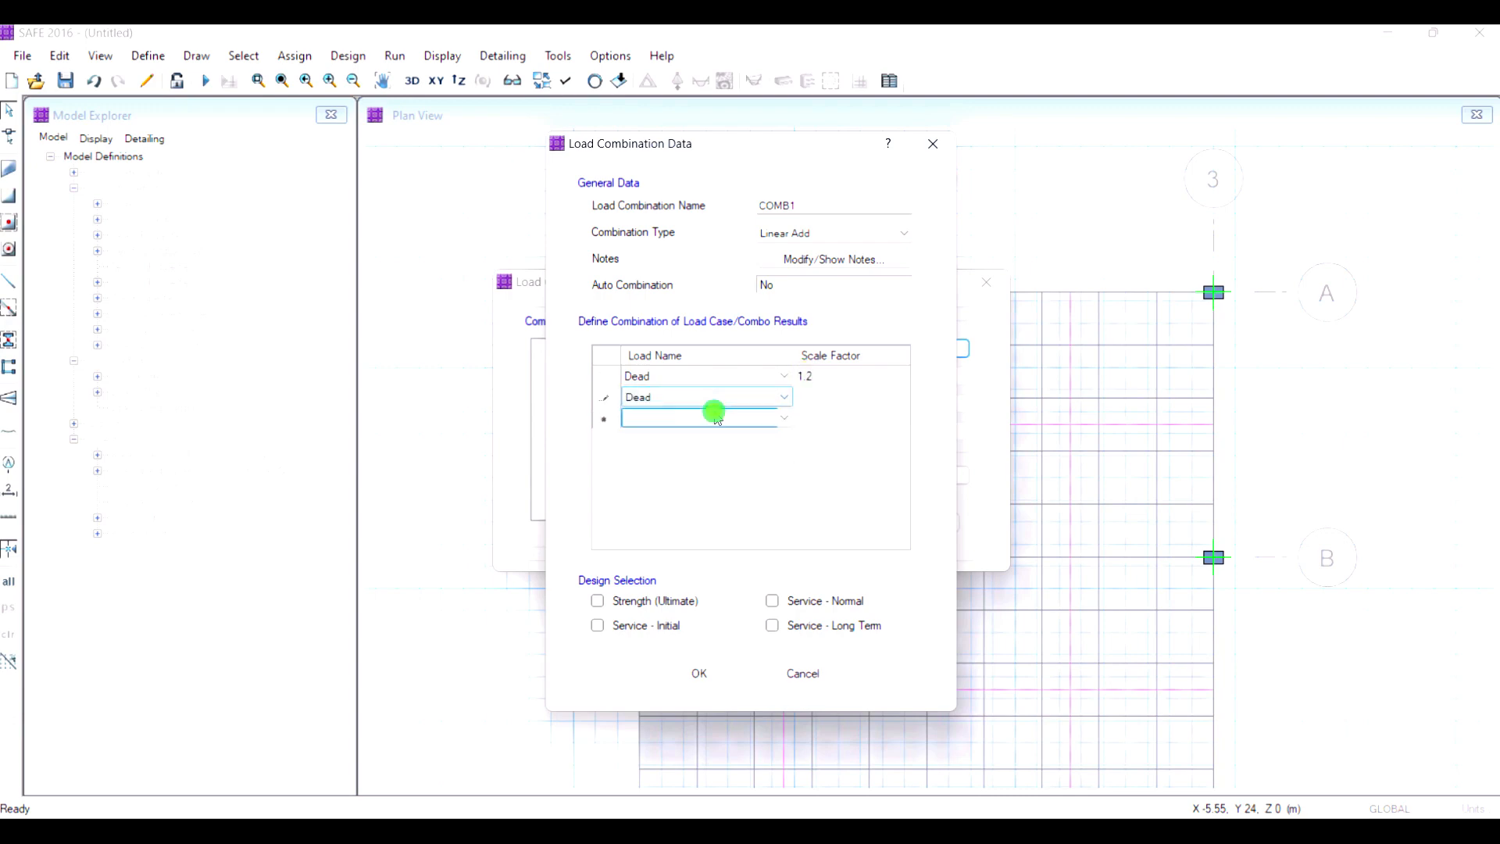
left_click(714, 396)
left_click(713, 397)
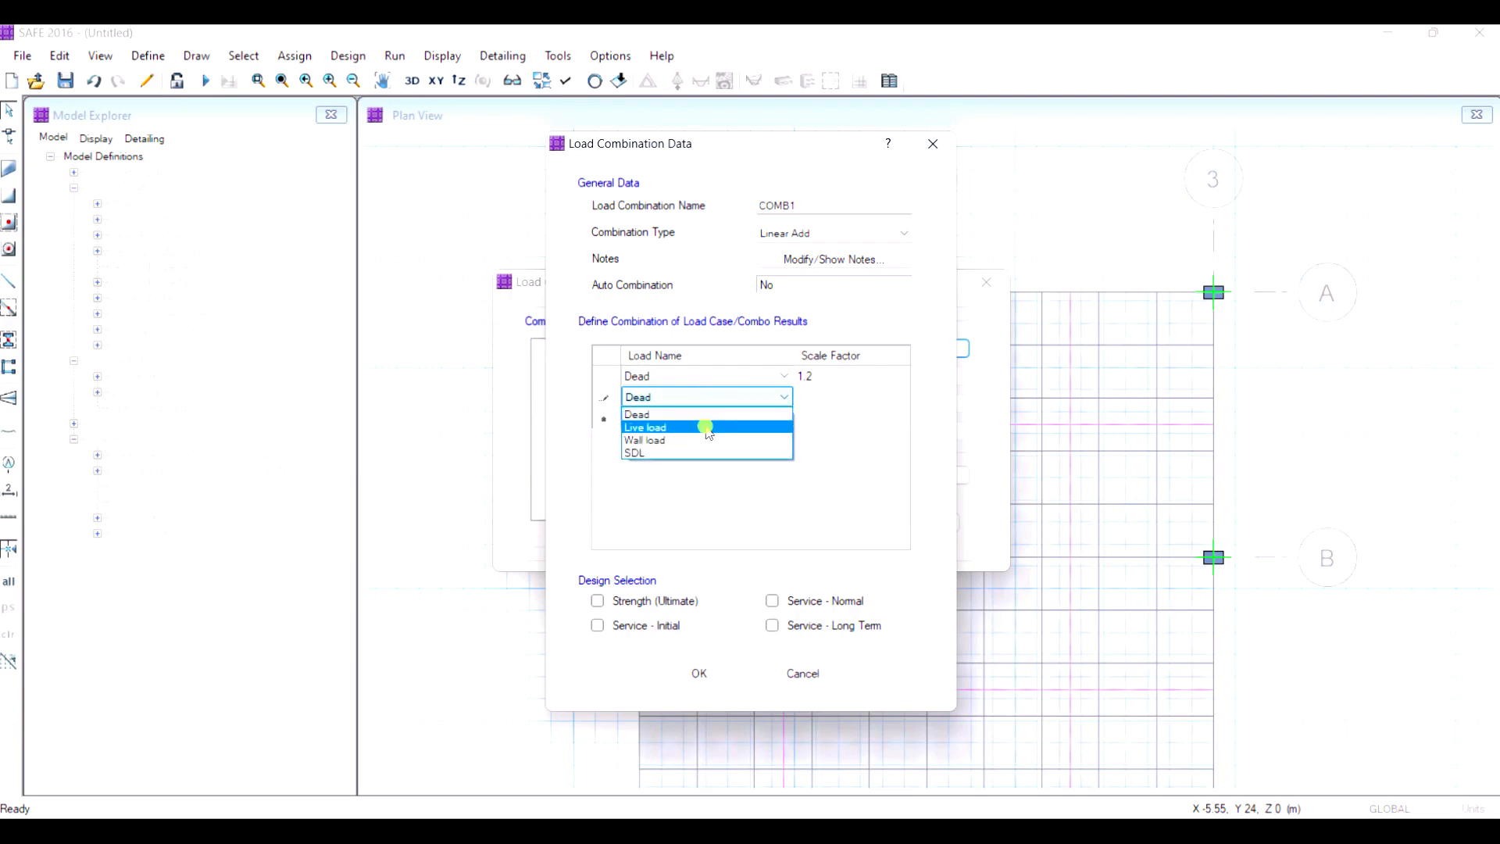
left_click(708, 428)
left_click(805, 396)
left_click(809, 394)
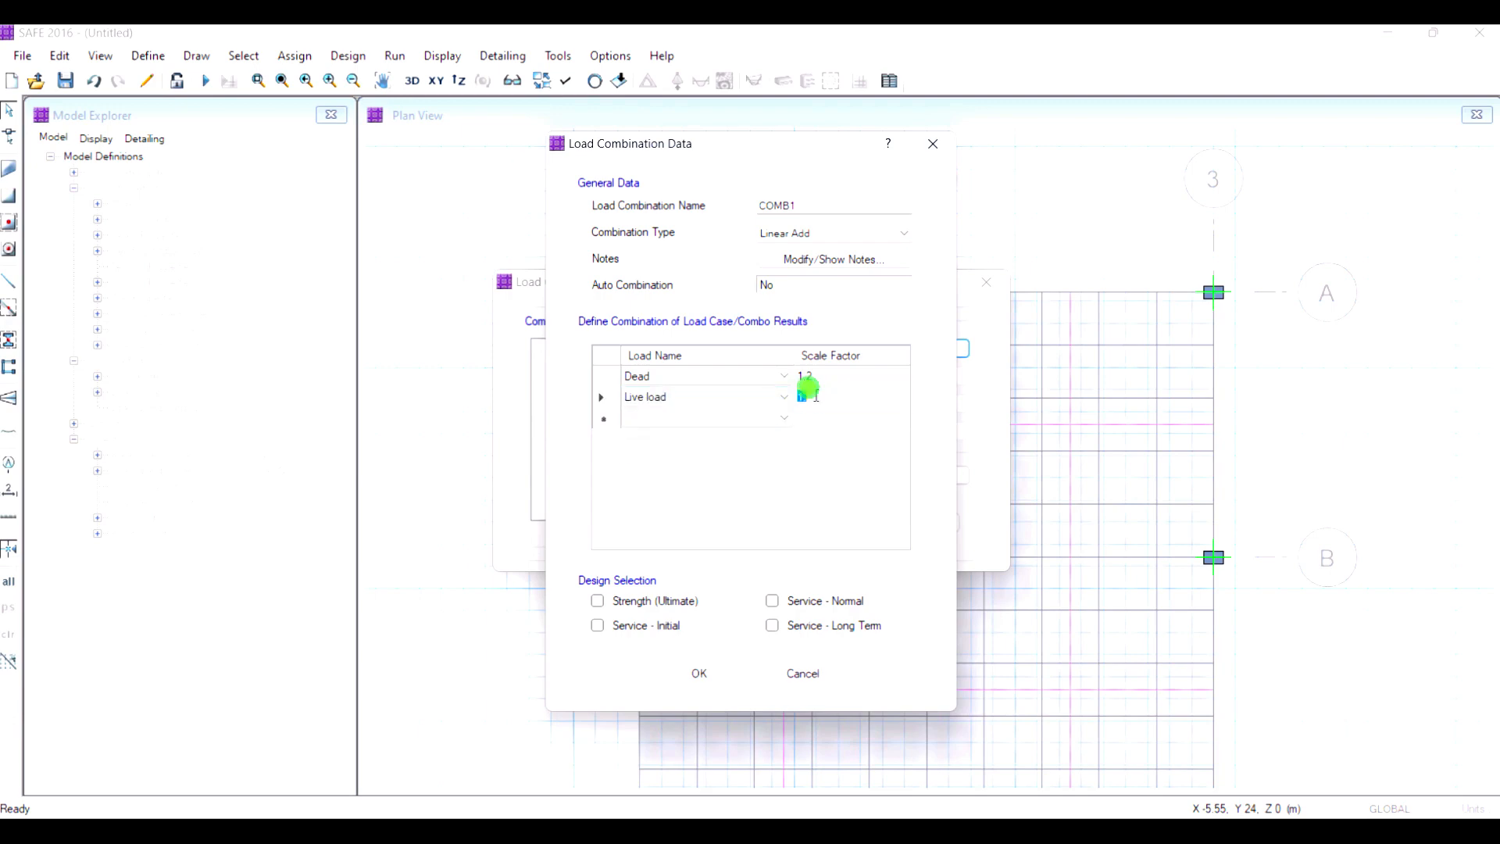
type("1.6")
Step: Add Wall load to the load combination with a scale factor of 1.2
left_click(770, 418)
left_click(748, 419)
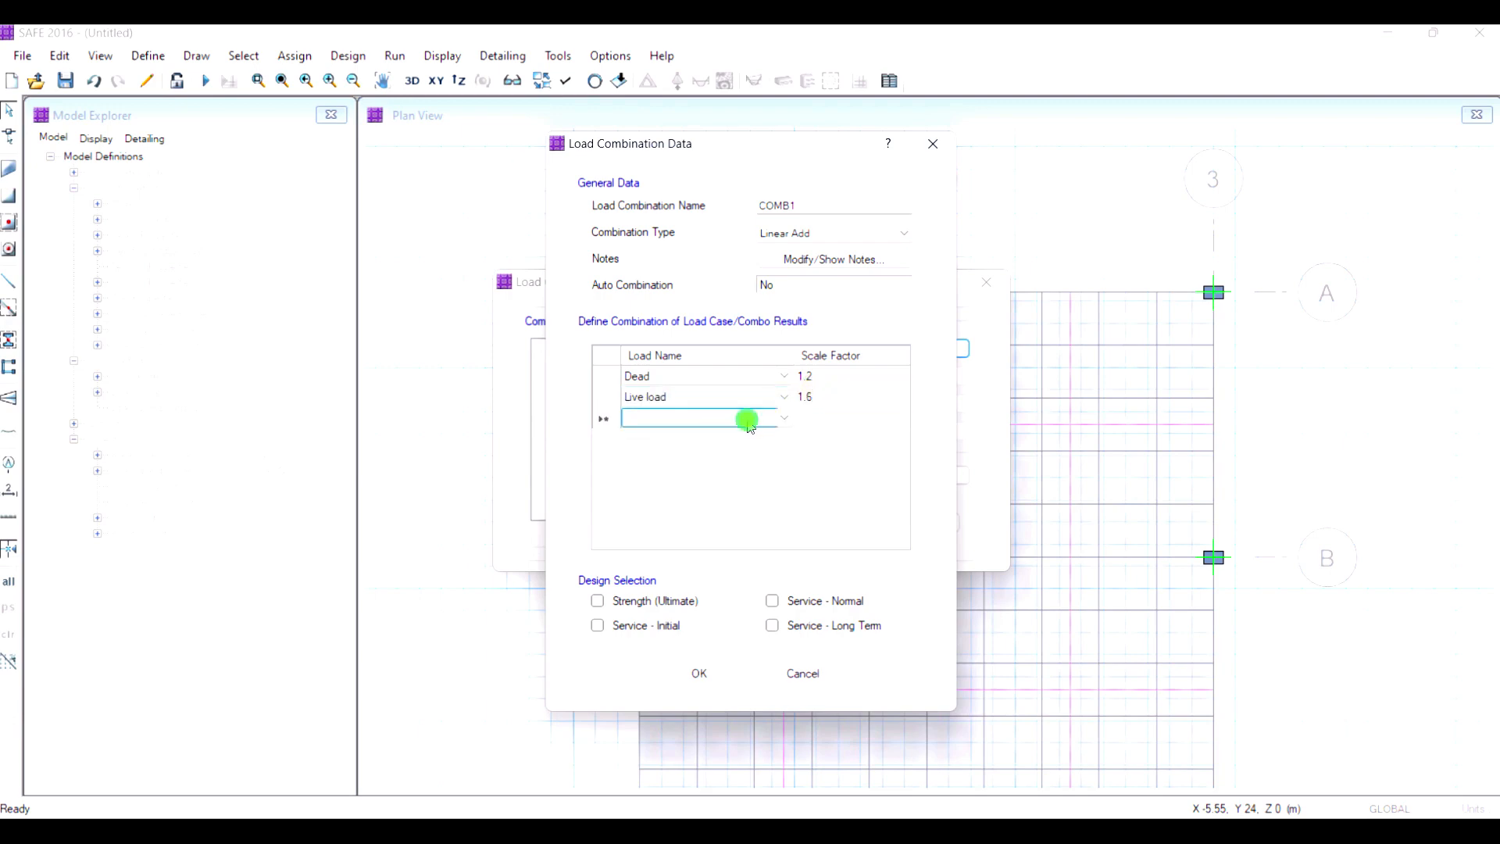
left_click(752, 420)
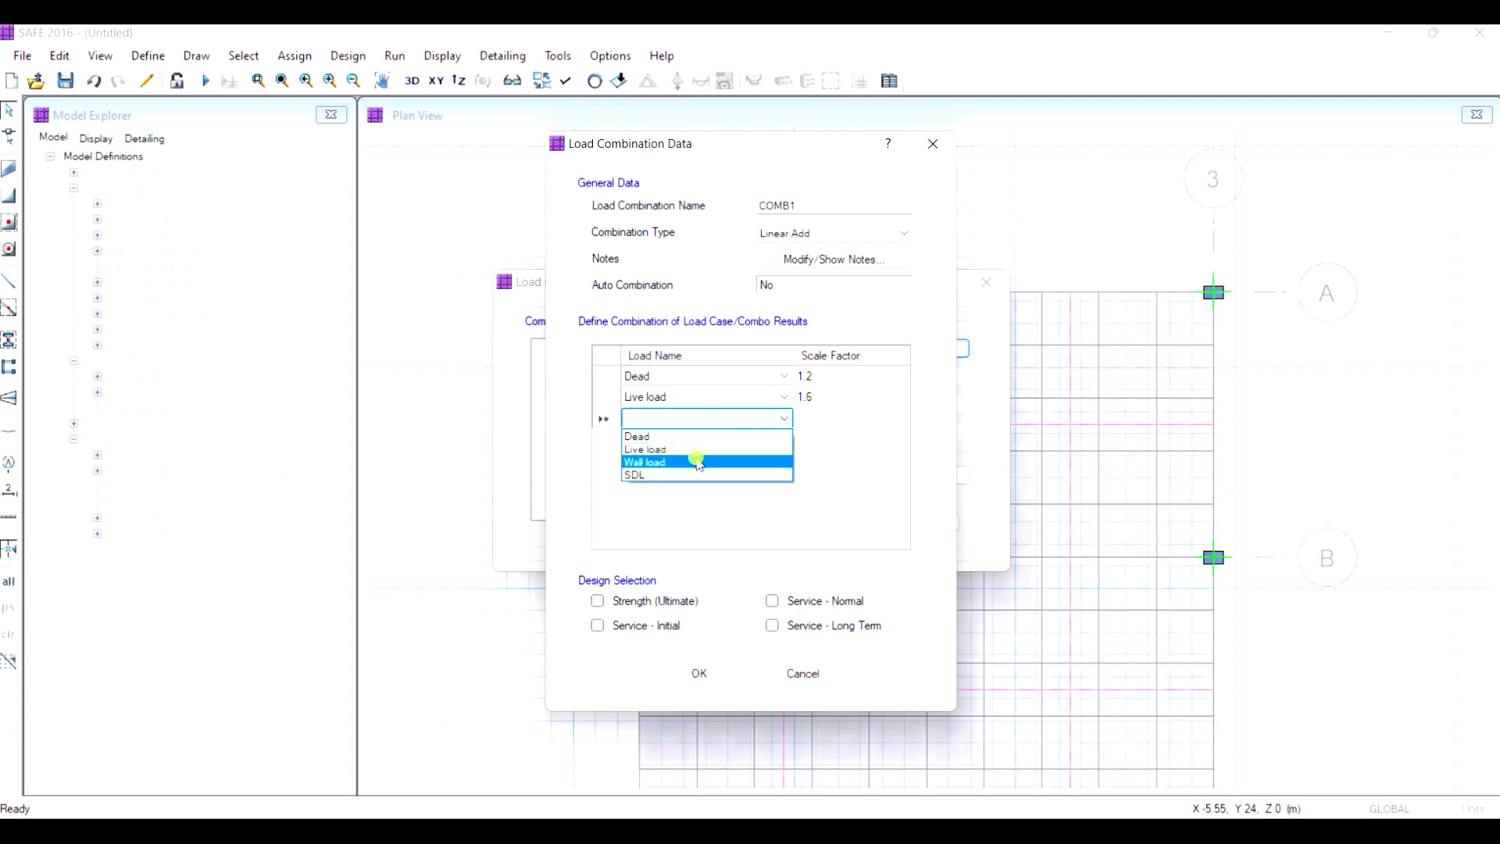
left_click(698, 463)
left_click(803, 418)
left_click(807, 419)
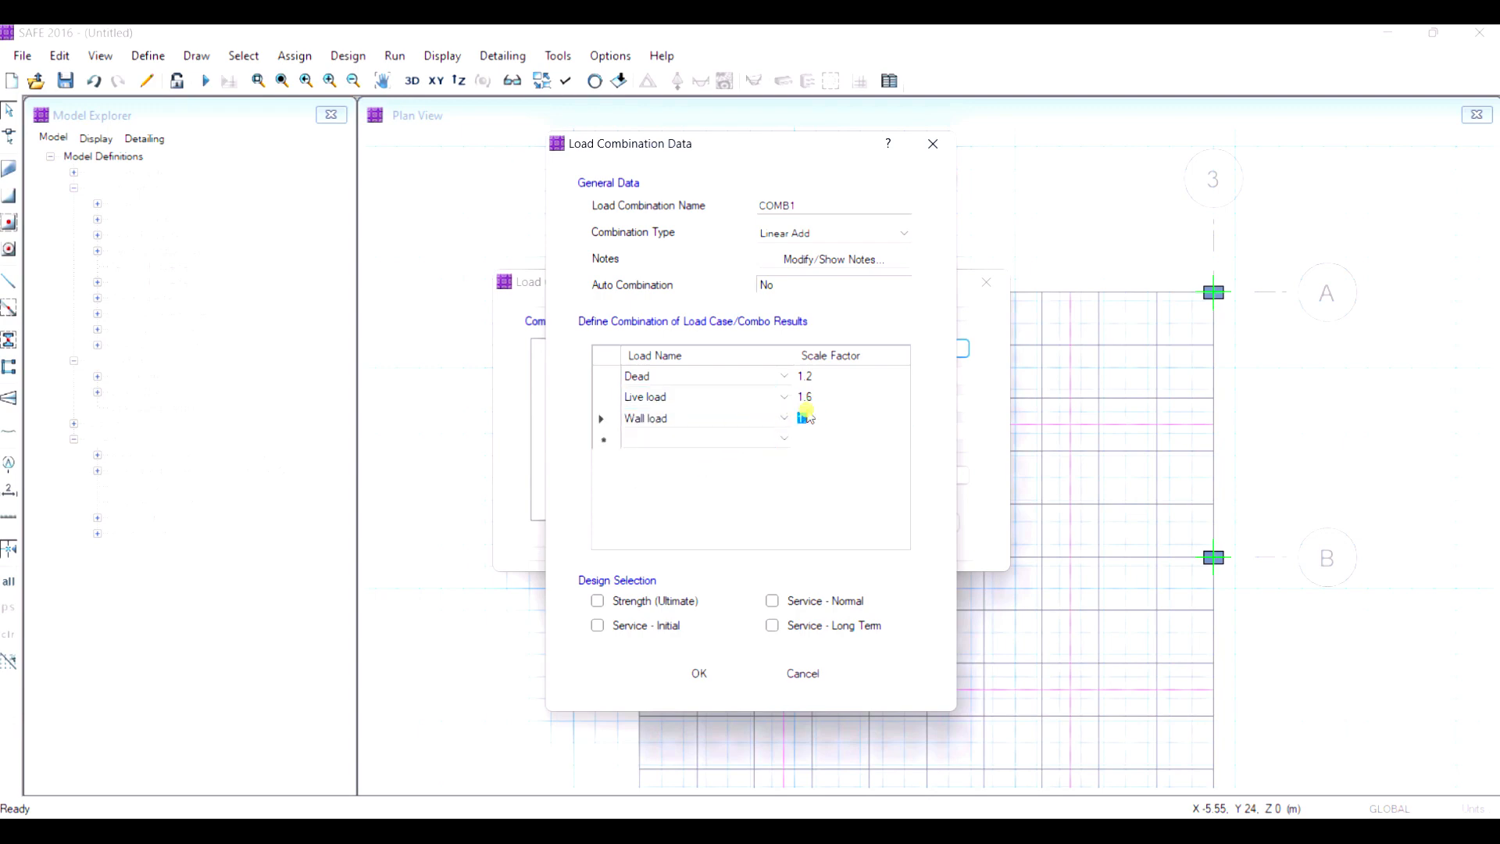
type("1.2")
left_click(781, 438)
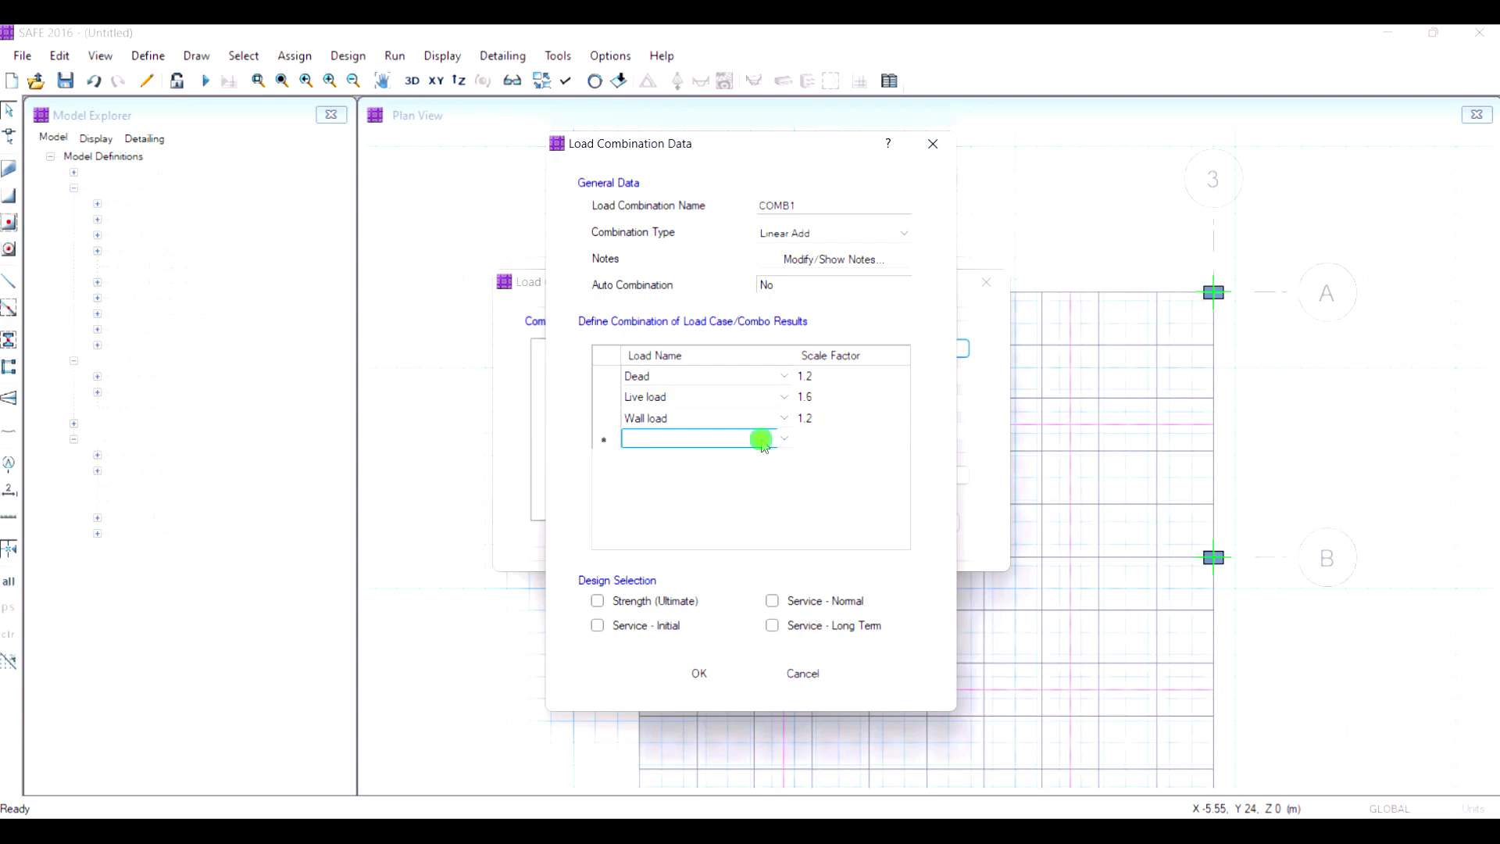
Step: Add SDL to load combination COMB1 with a scale factor of 1.2 and accept the combination
left_click(767, 440)
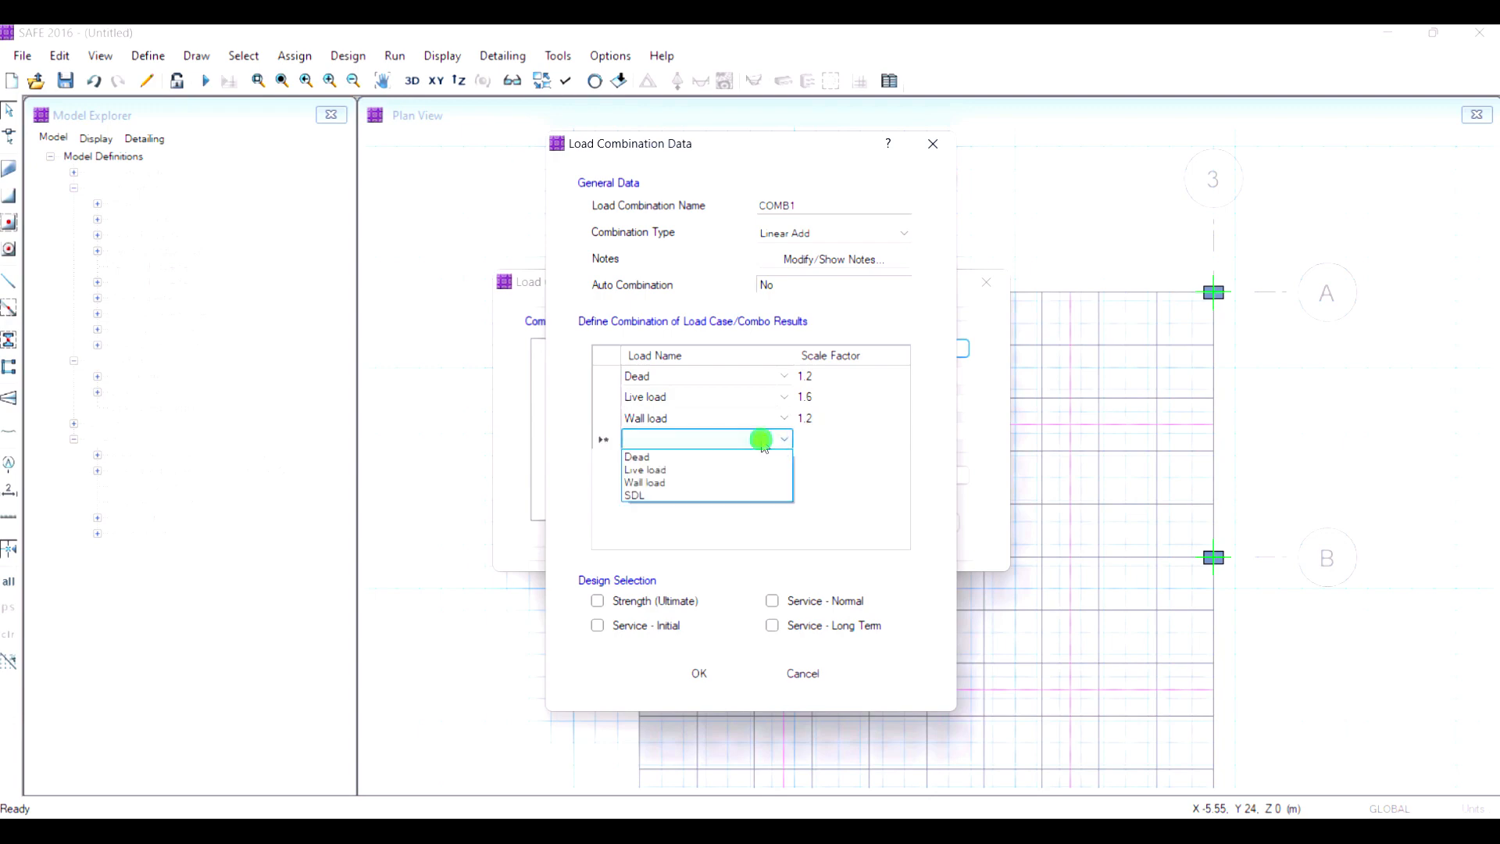
left_click(700, 492)
left_click(824, 439)
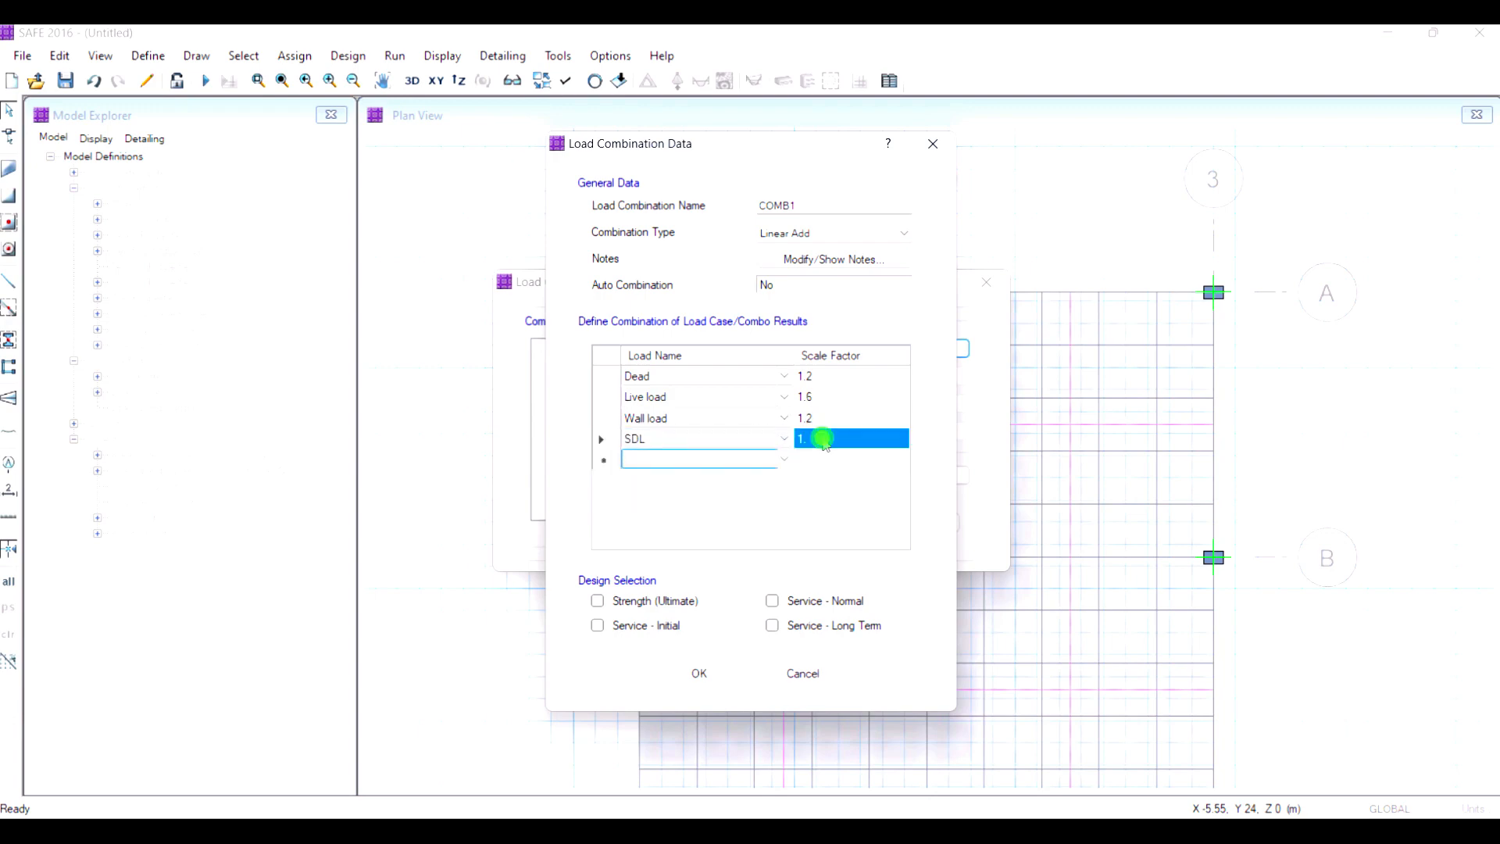
left_click(824, 439)
type("2")
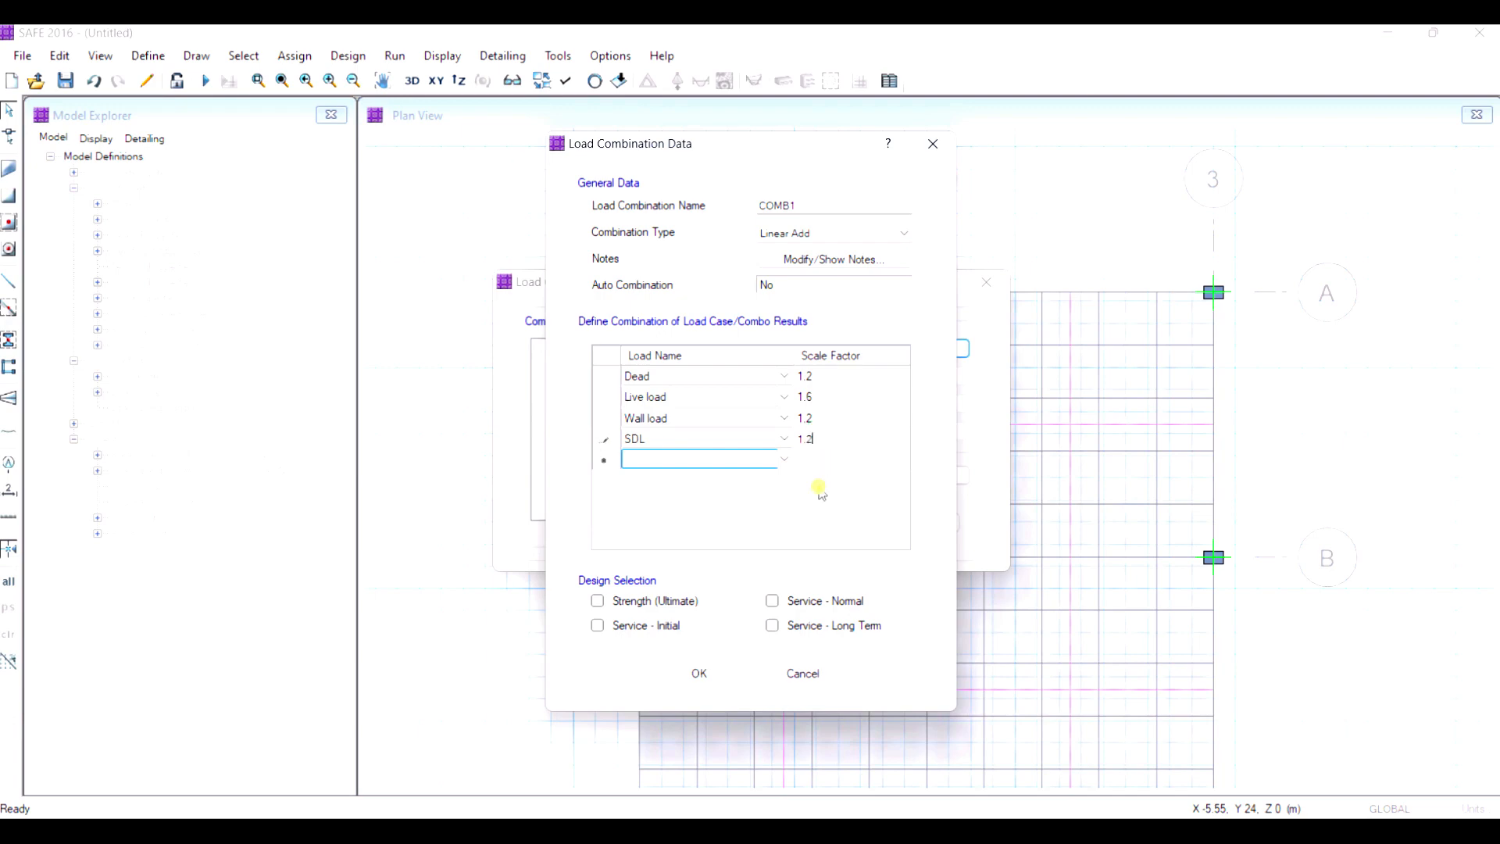
left_click(688, 675)
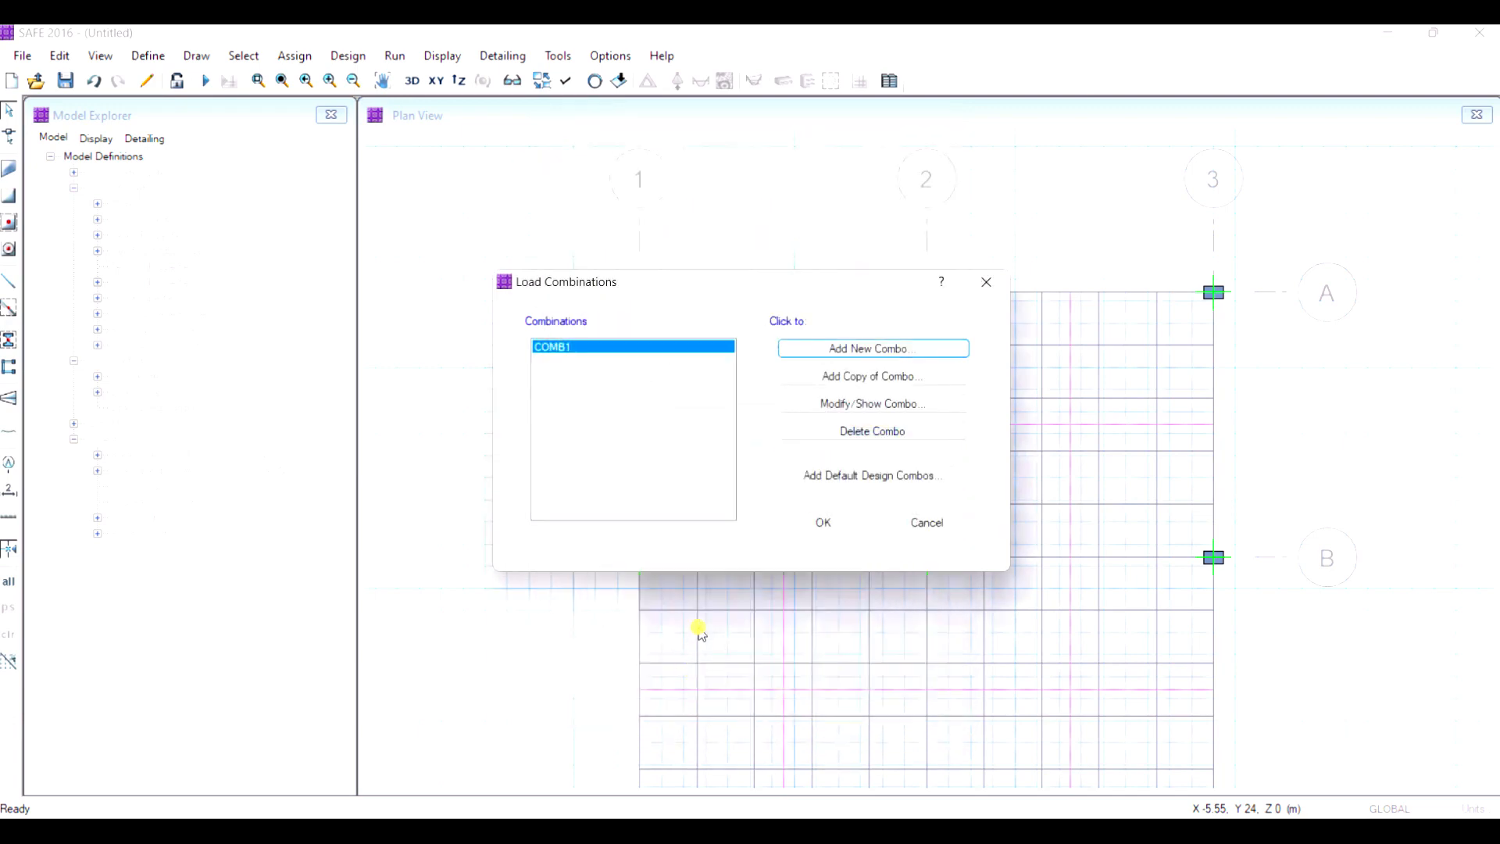
left_click(812, 521)
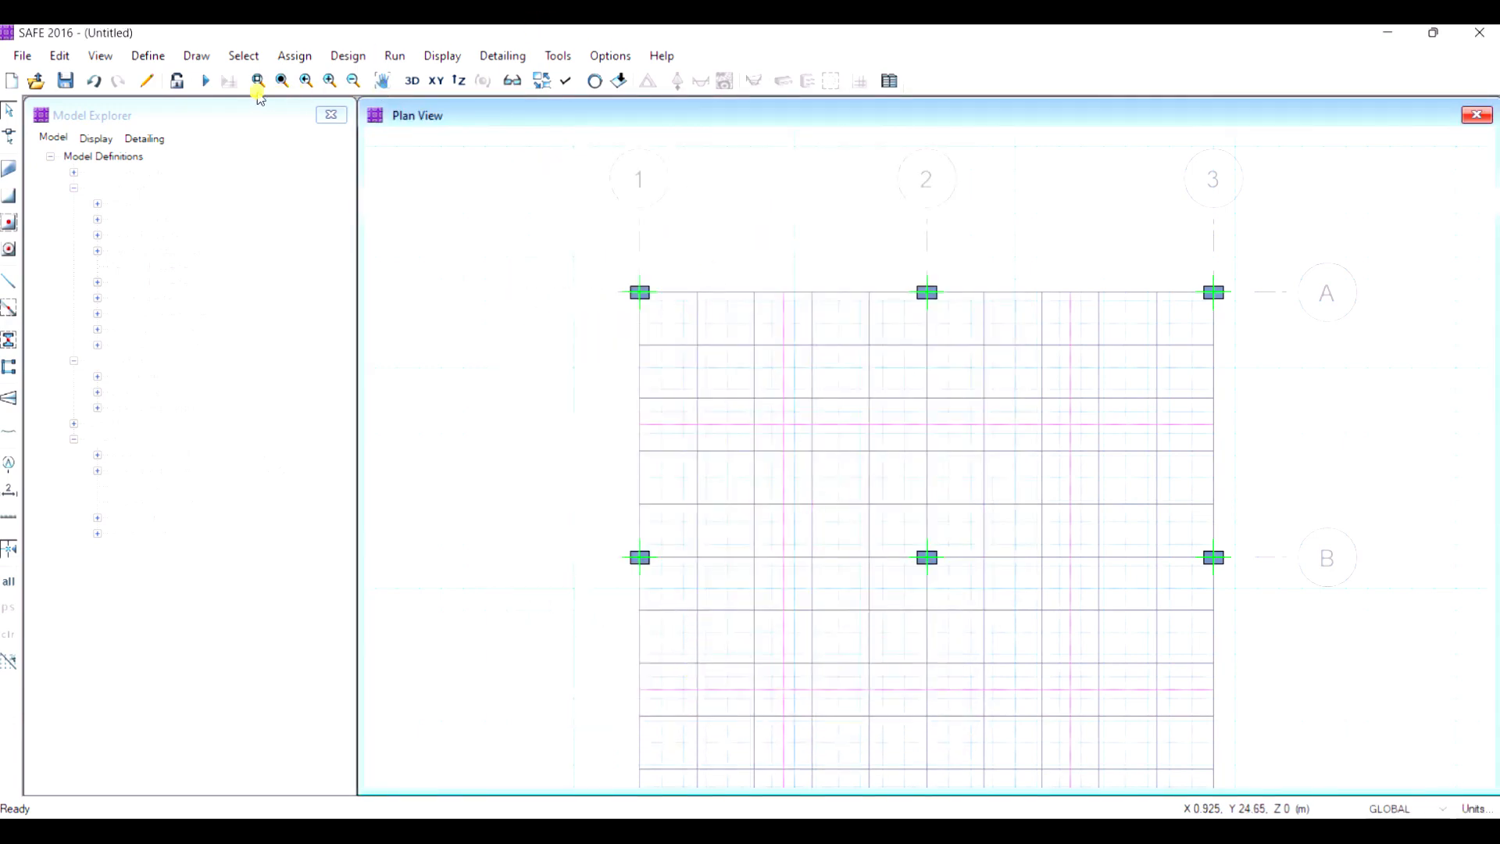
Step: Run the analysis and design, saving the model file as "Slab of Story 2"
left_click(203, 82)
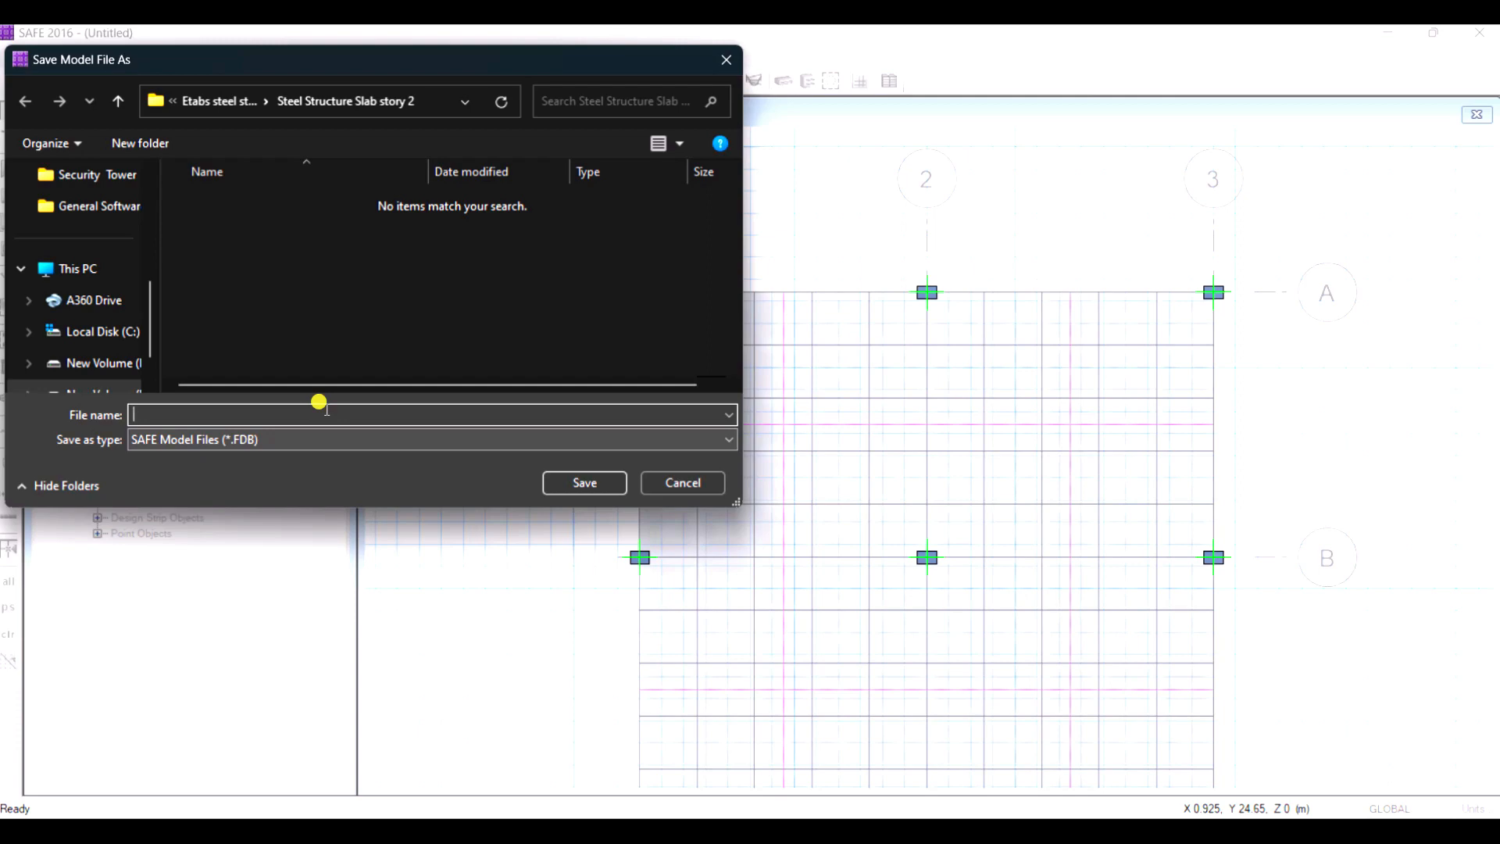
type("Slab of Story 2")
left_click(583, 483)
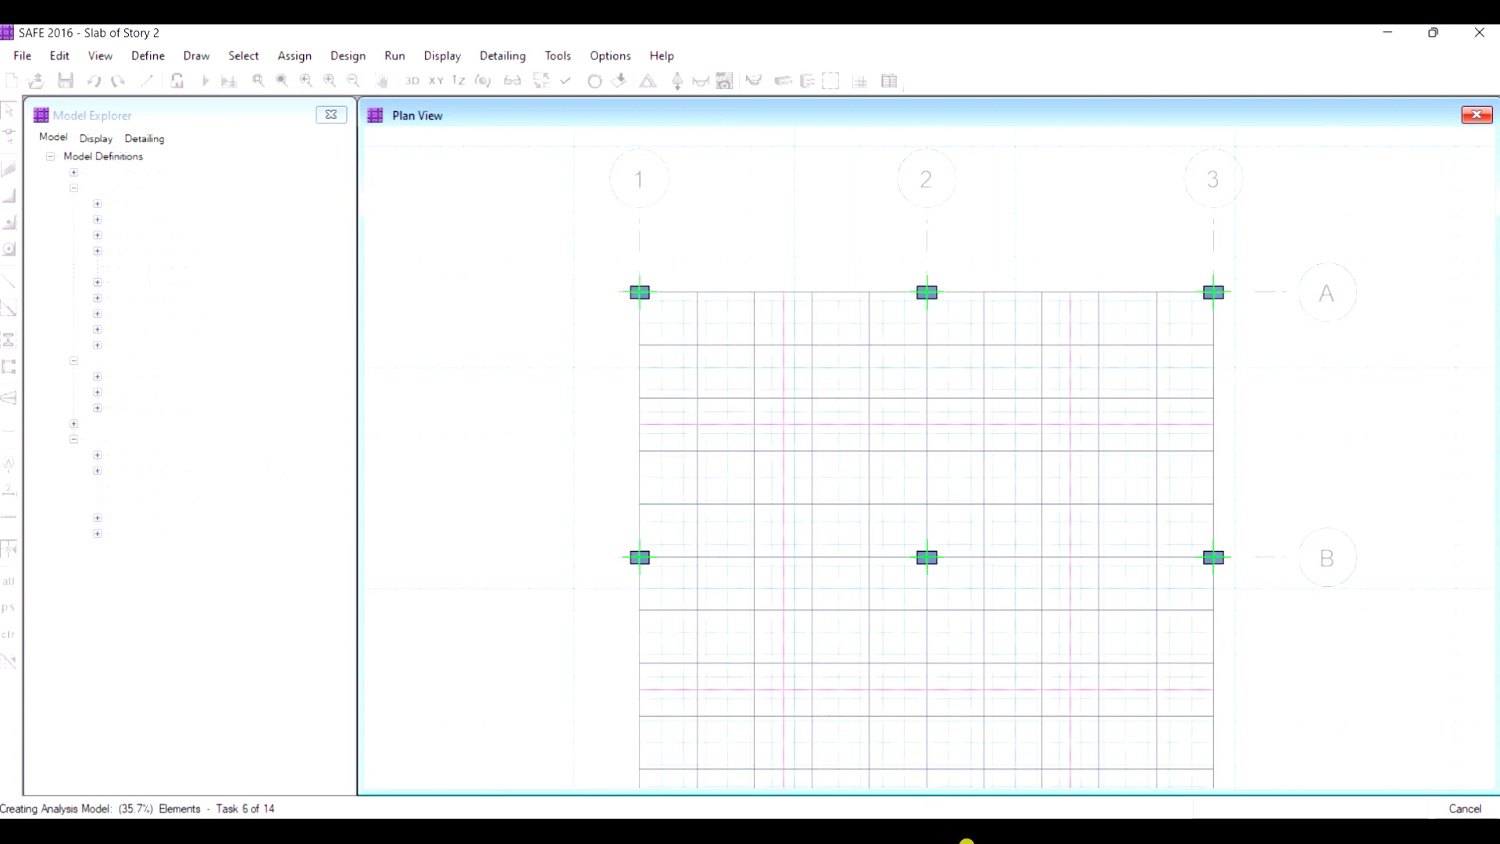
left_click(966, 839)
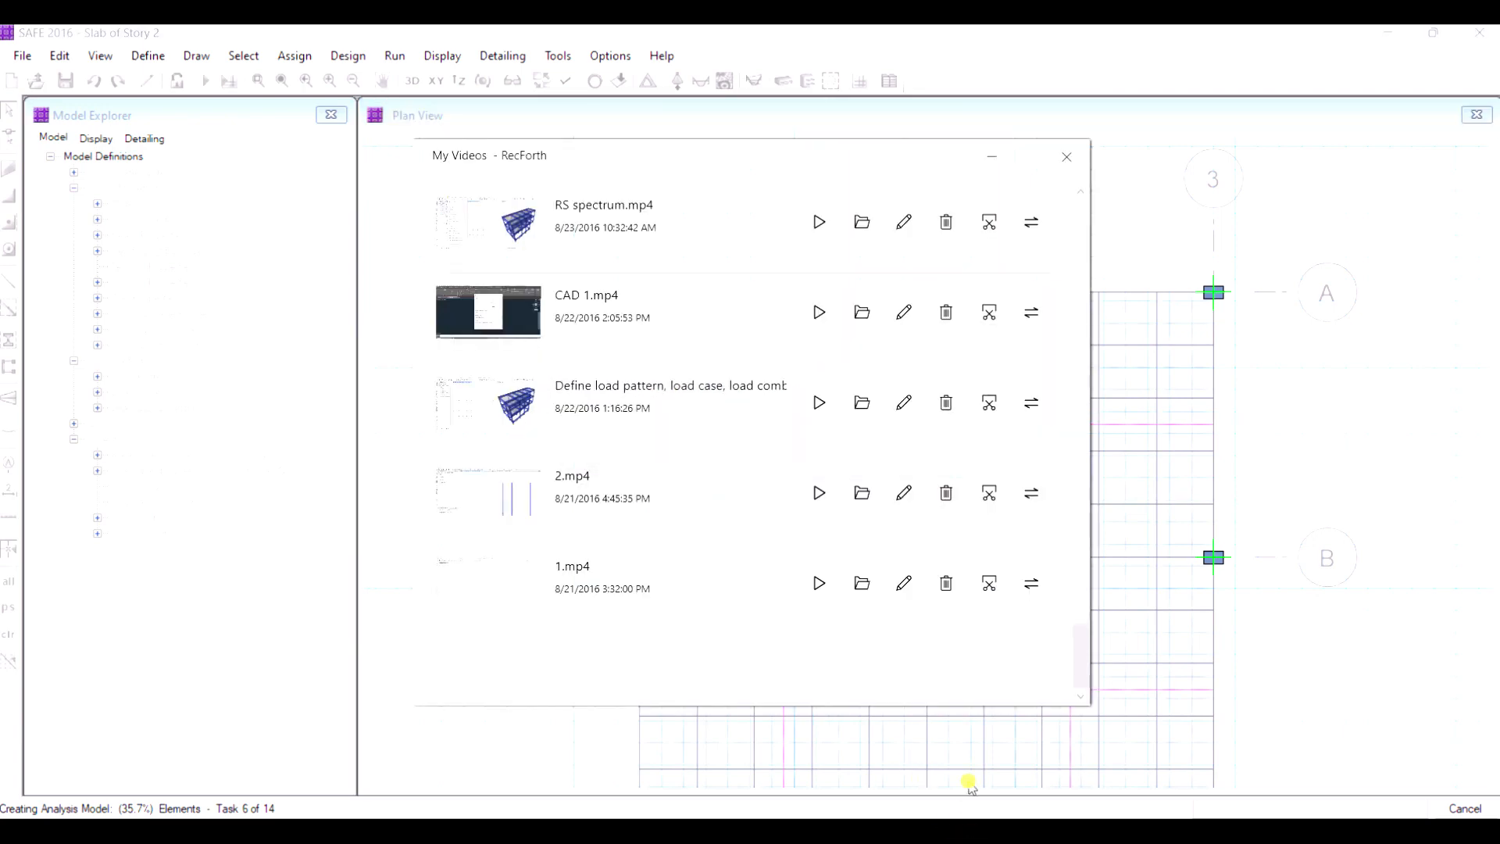
left_click(992, 156)
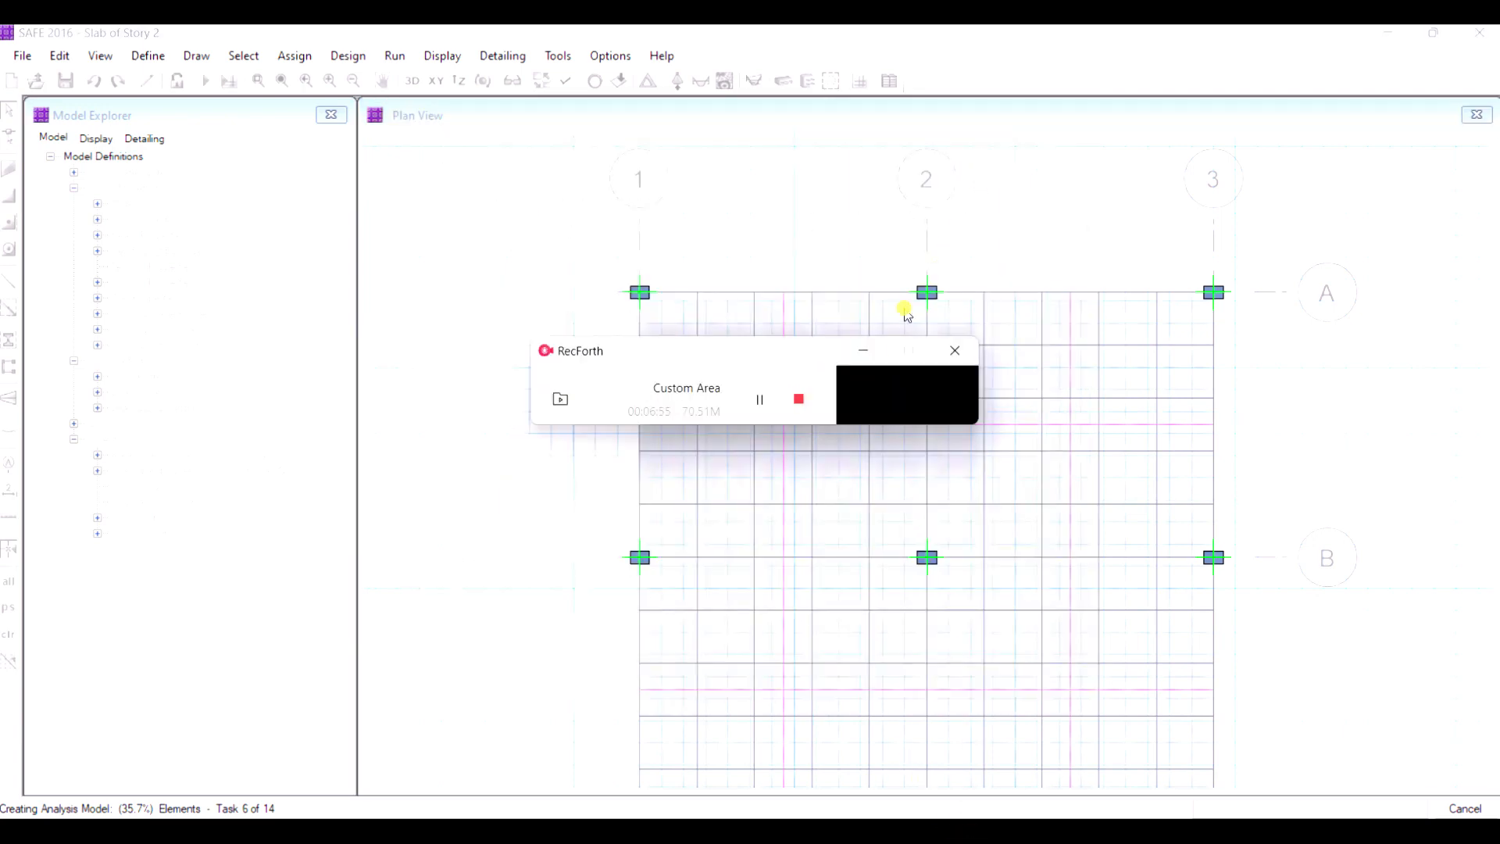
left_click(863, 350)
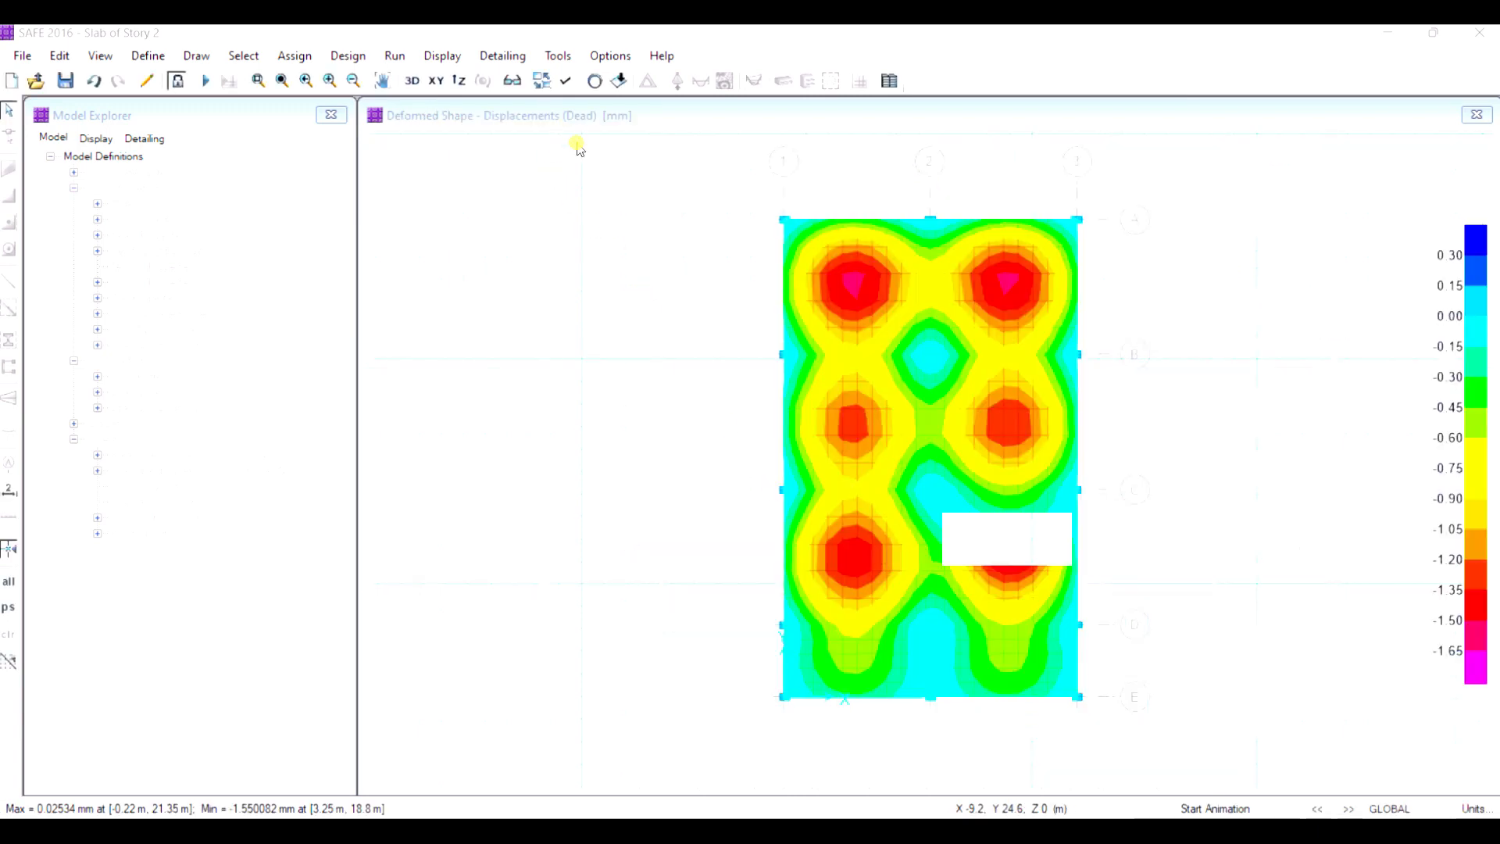
Step: Show the deformed shape contours for load combination COMB1 and inspect the displacements at the slab panels
left_click(1132, 346)
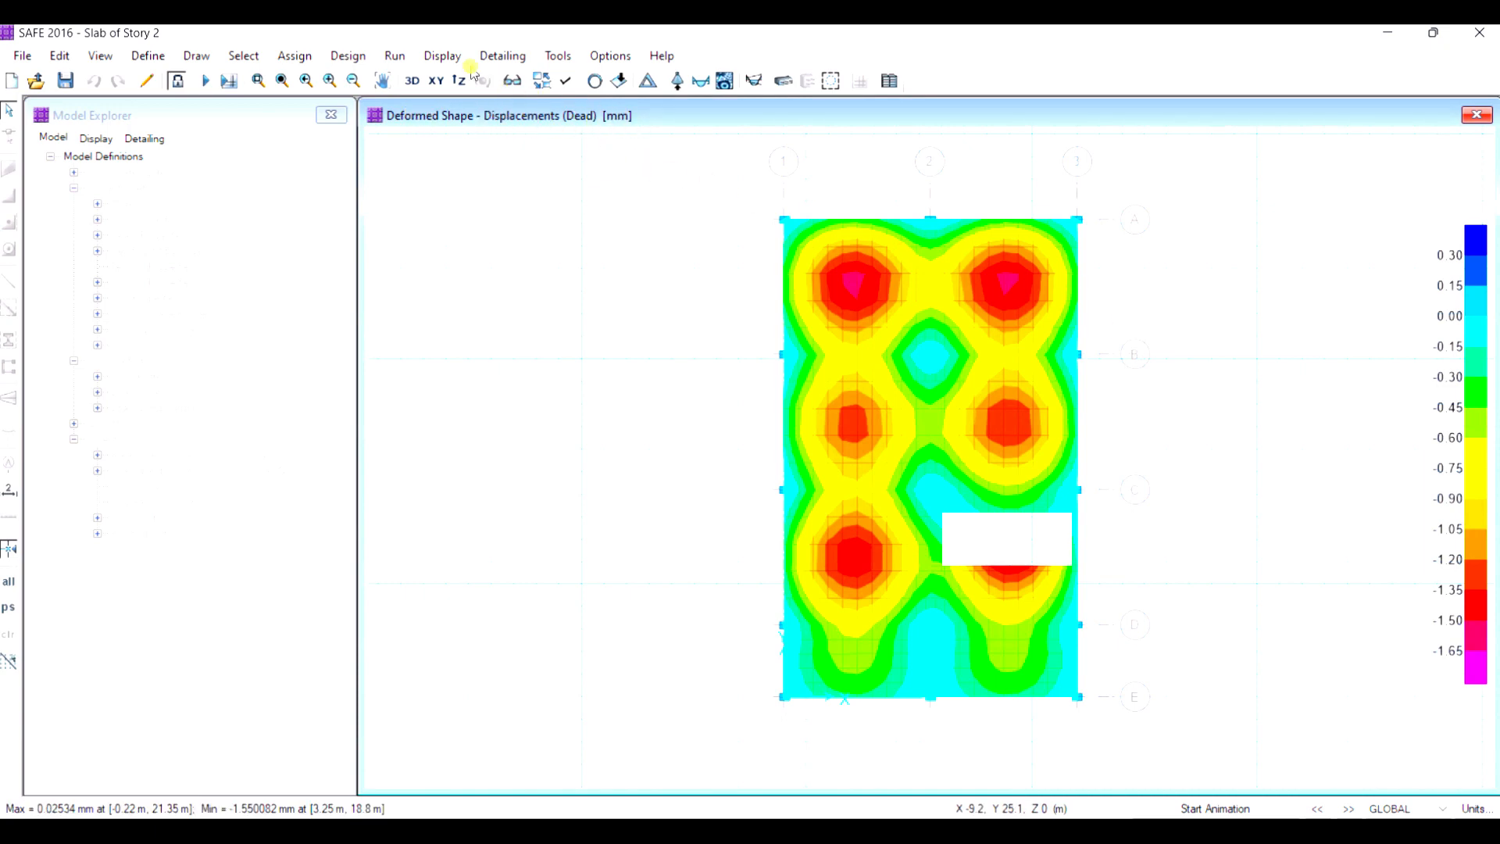
left_click(443, 56)
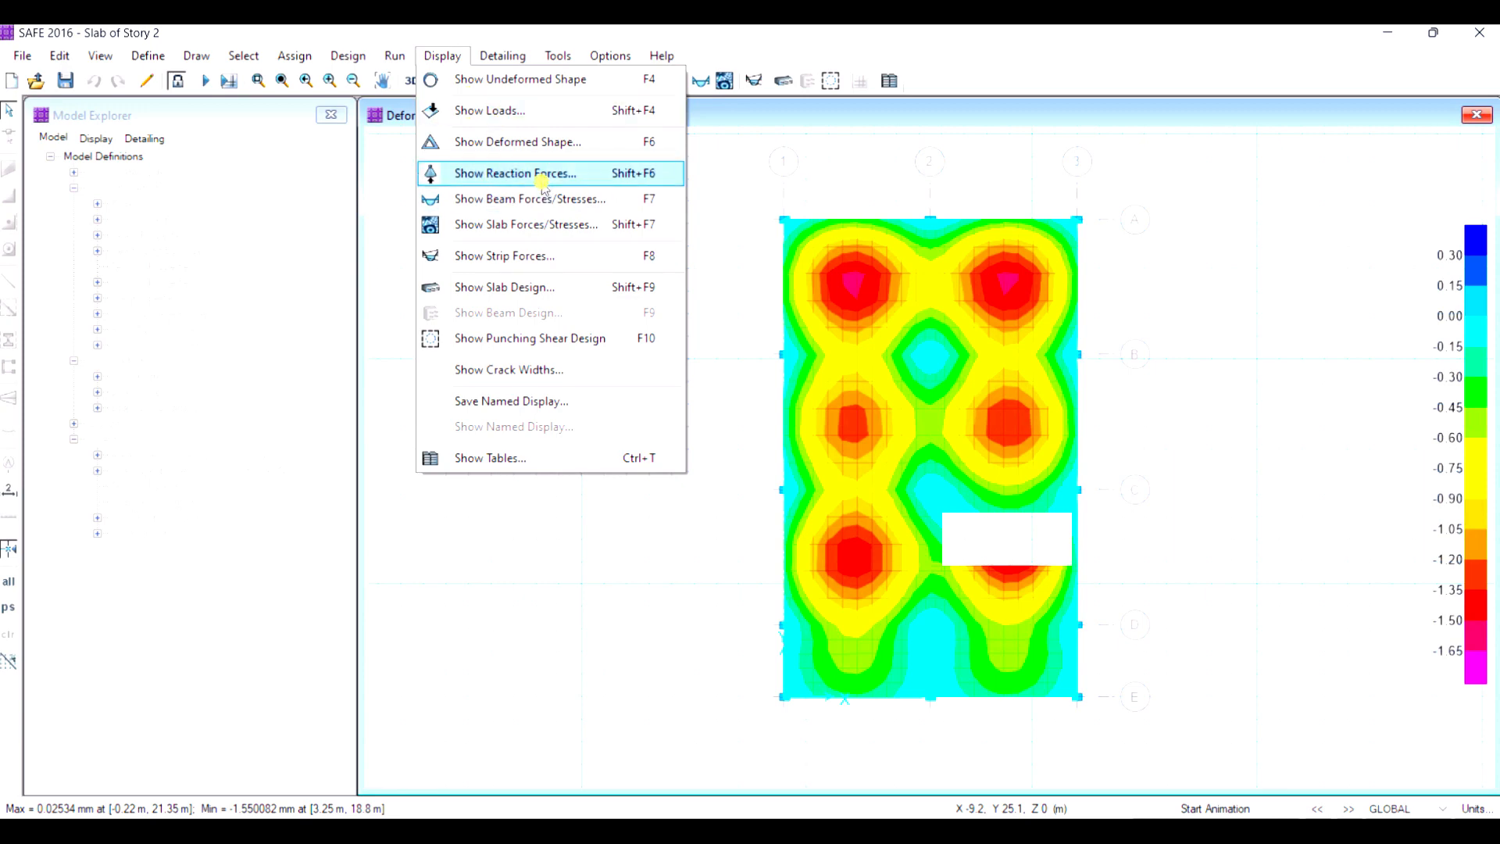
left_click(546, 147)
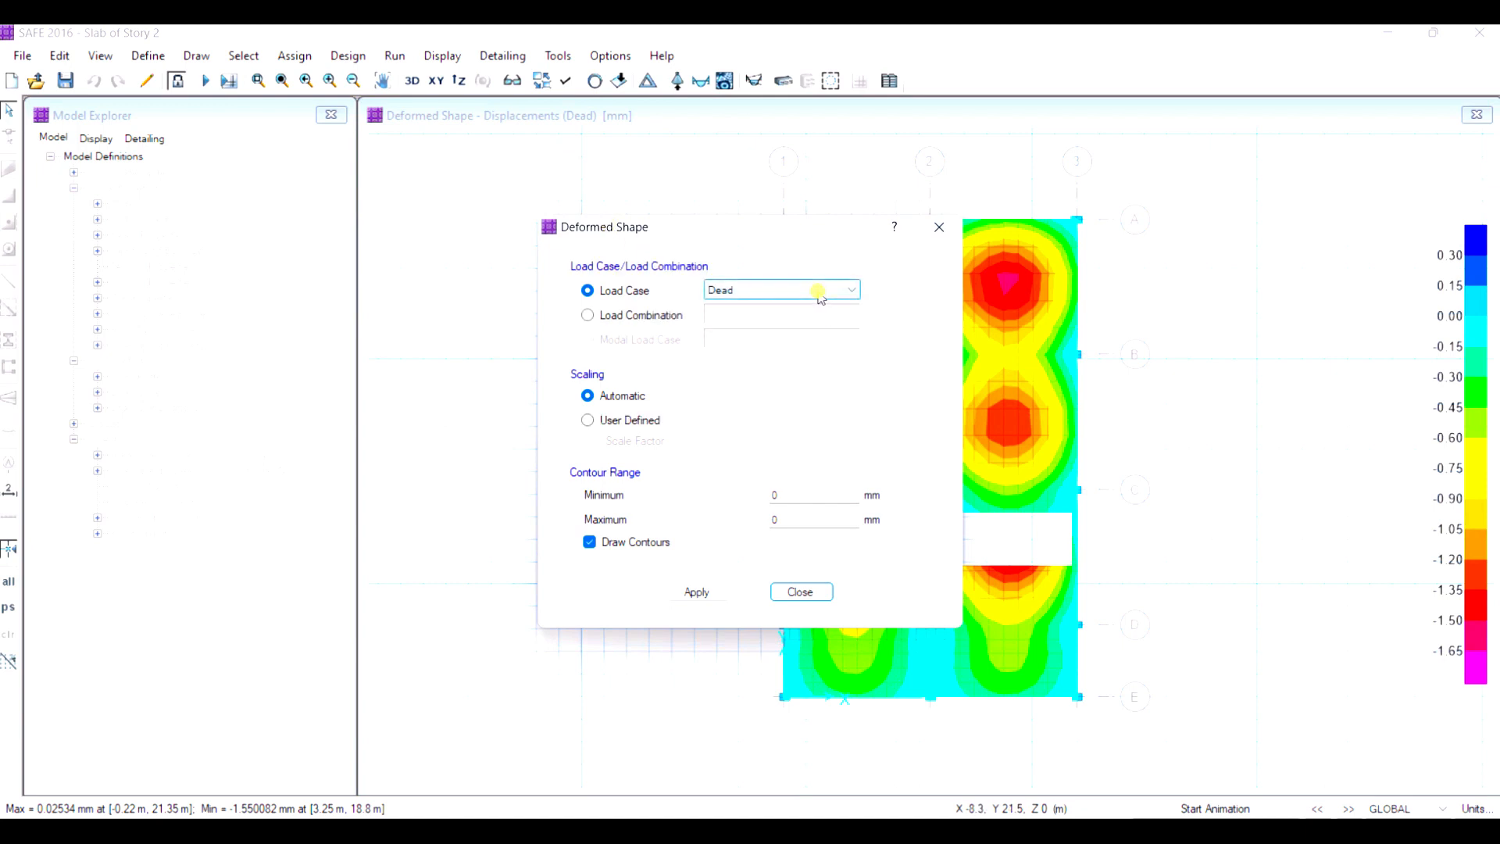
left_click(671, 314)
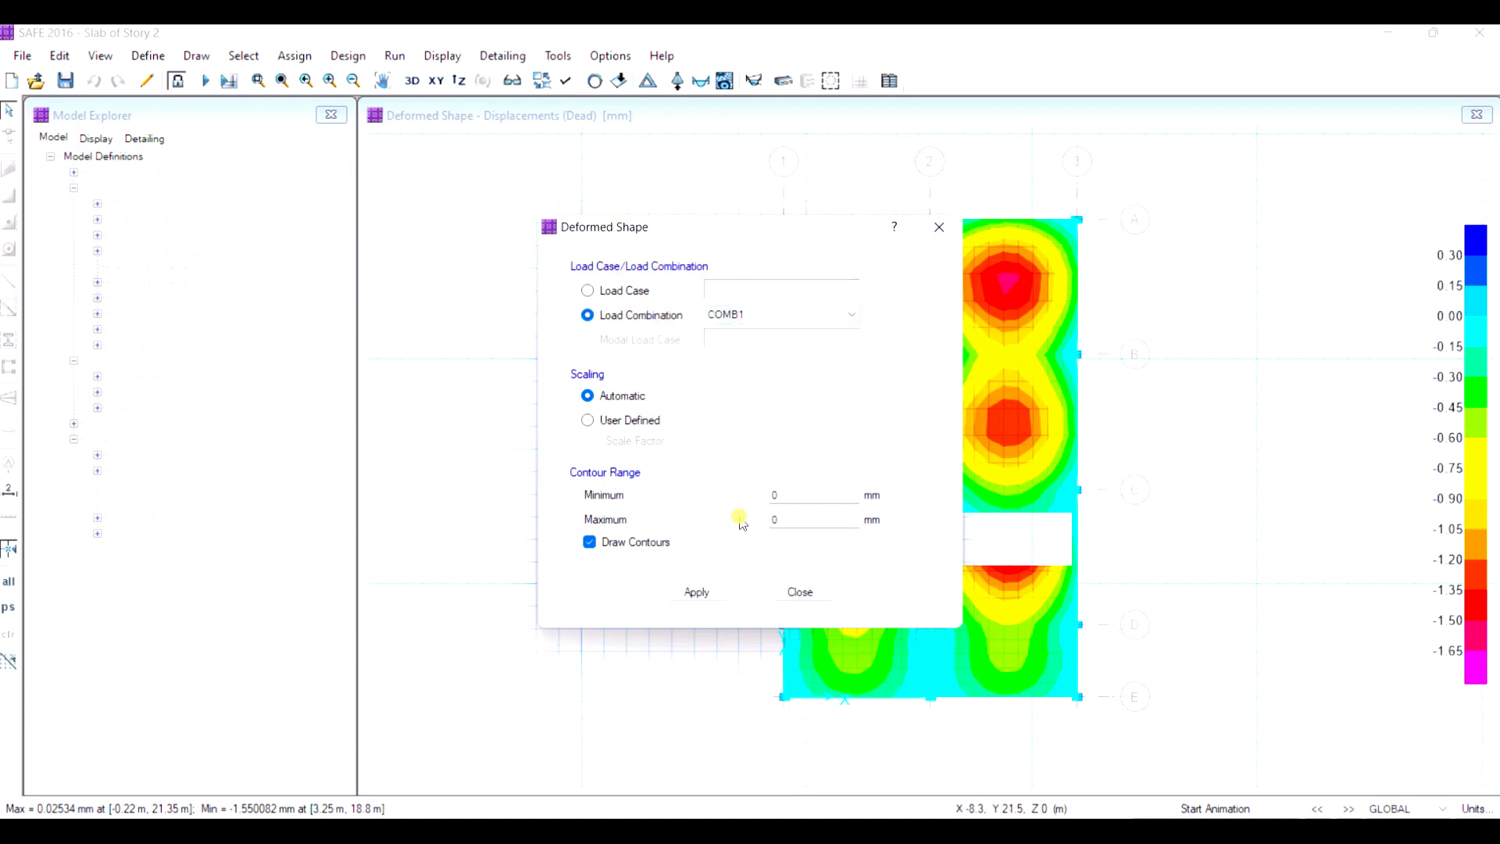
left_click(698, 592)
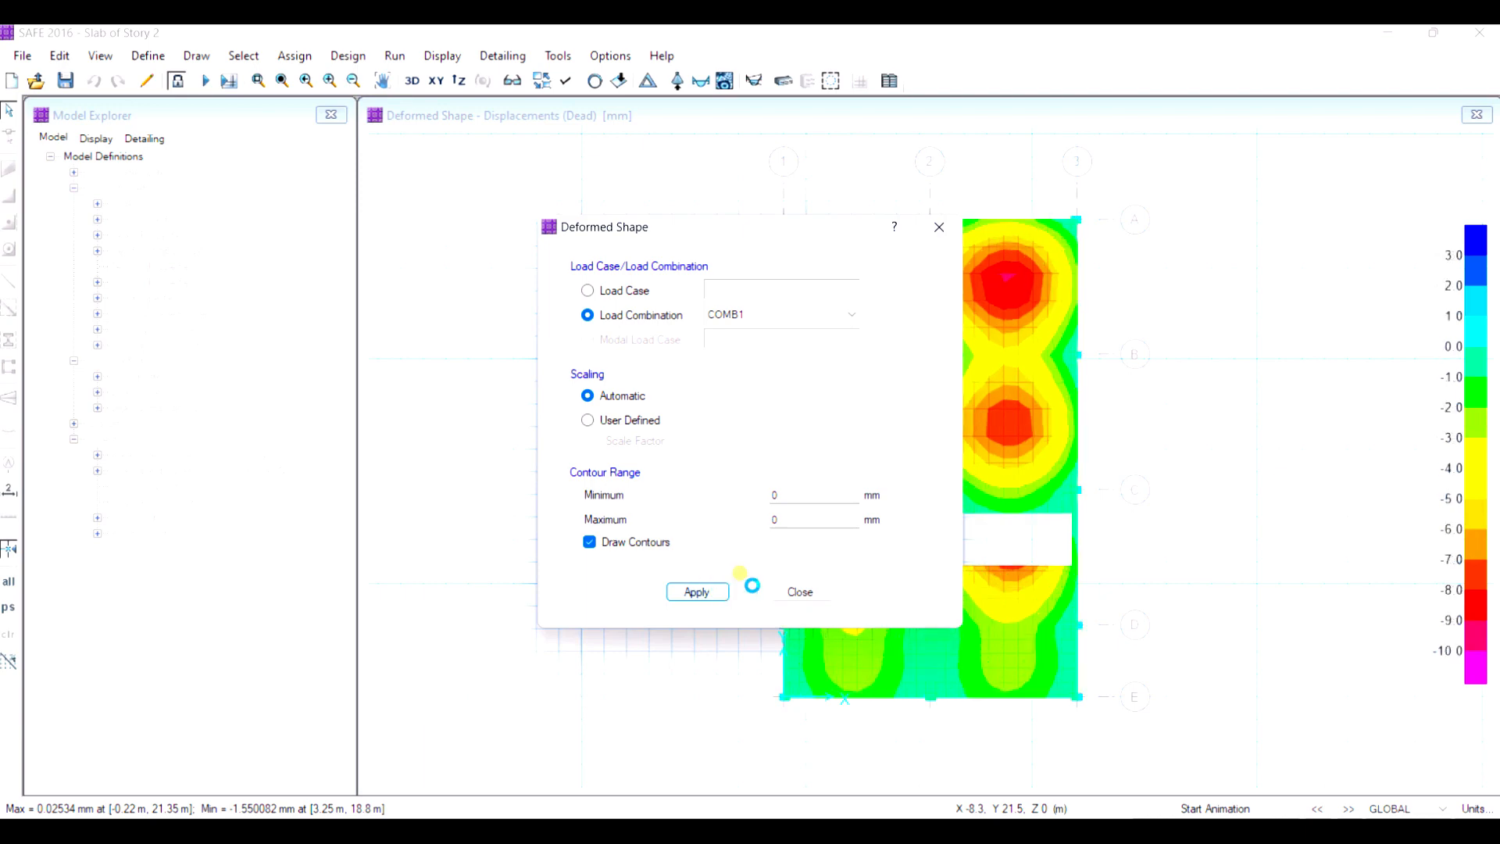
left_click(801, 592)
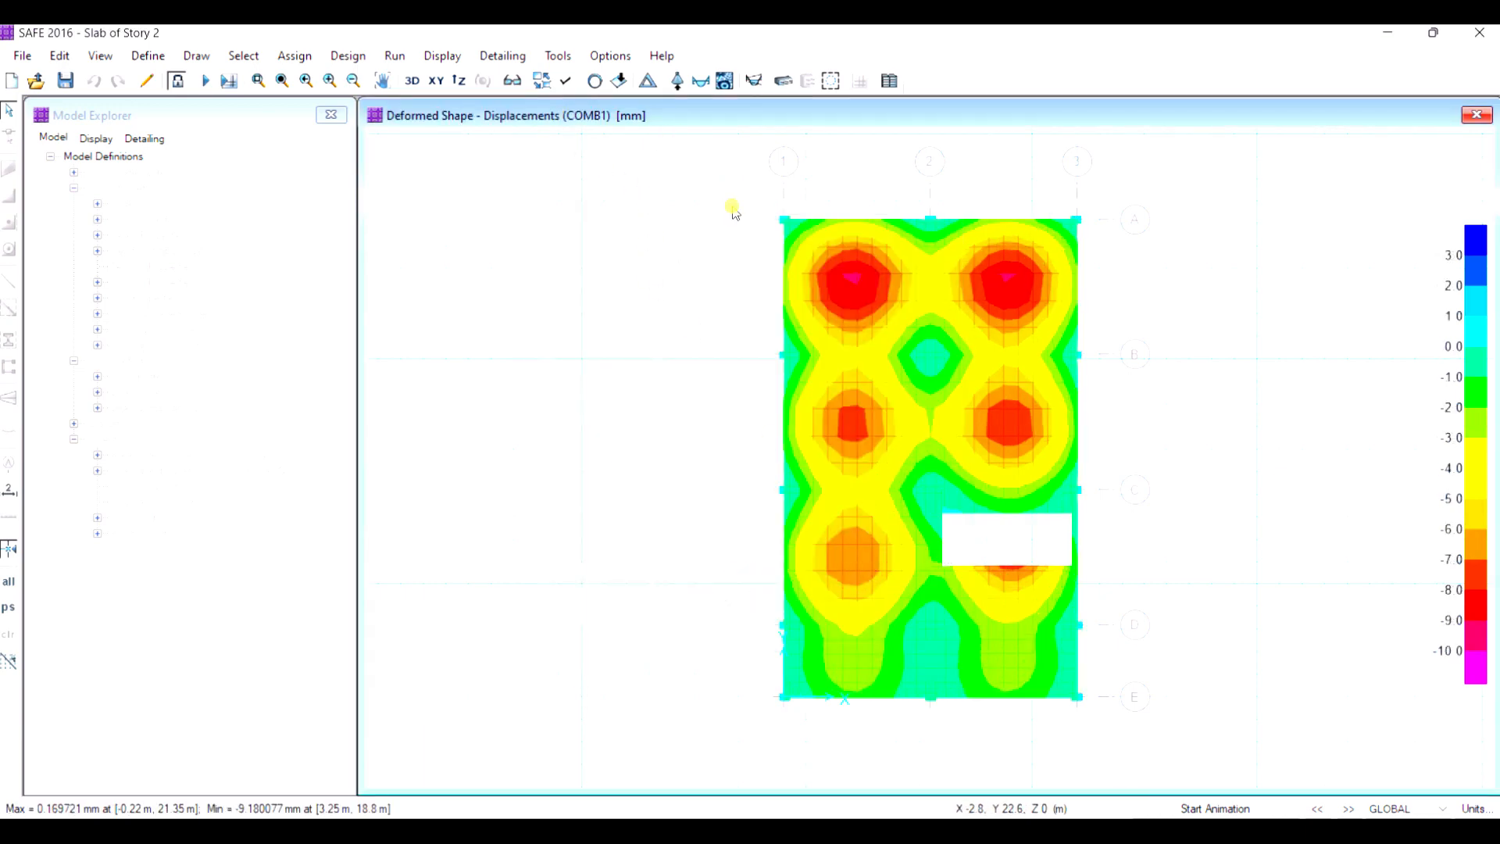
mouse_move(846, 274)
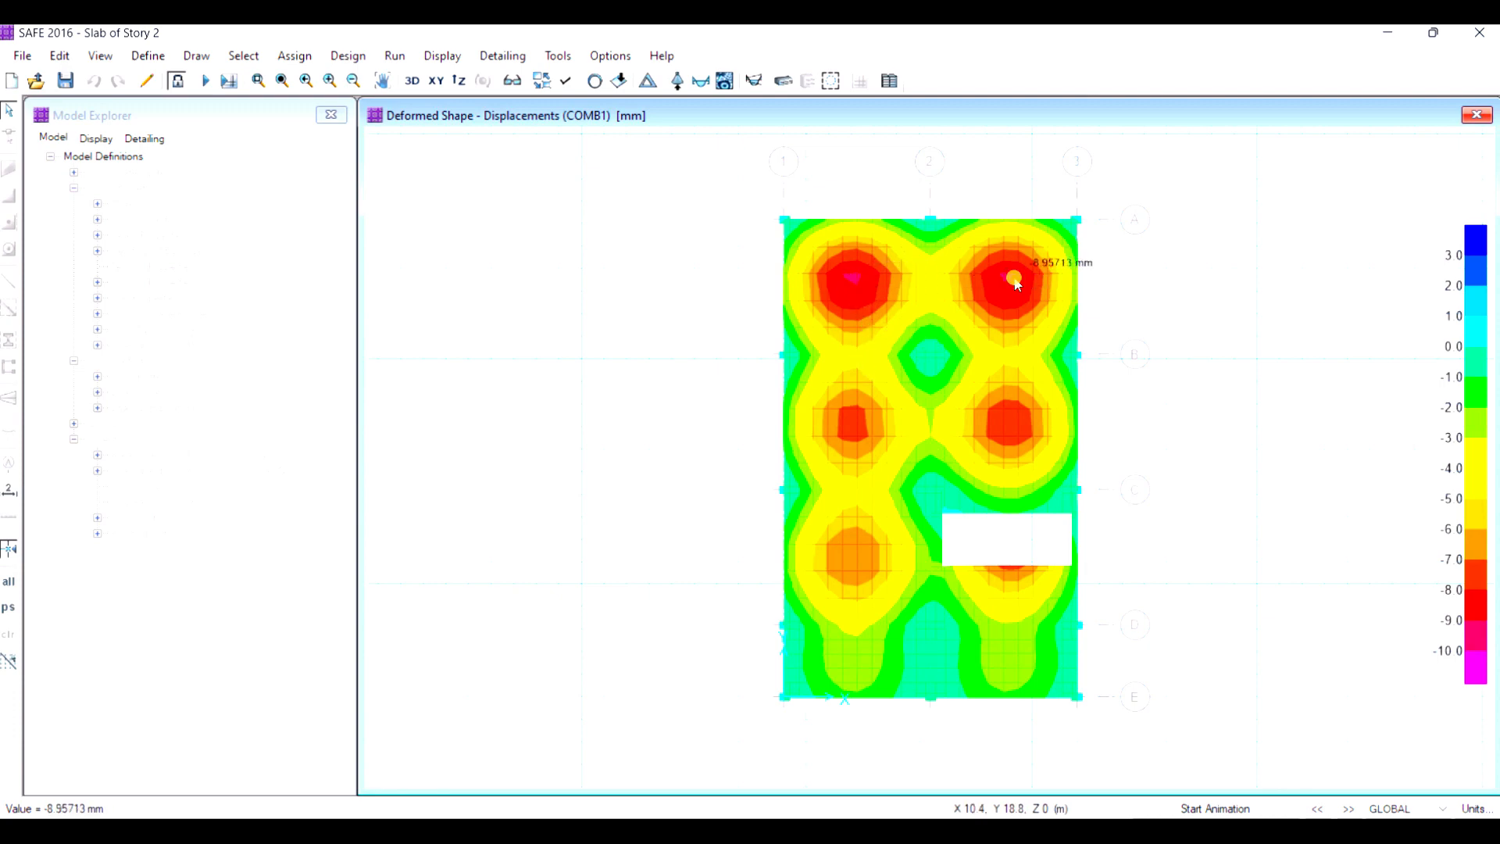
Step: Display the finite element based slab design as enveloping flexural reinforcement for the Direction 1 top rebar
left_click(430, 59)
left_click(434, 58)
left_click(445, 57)
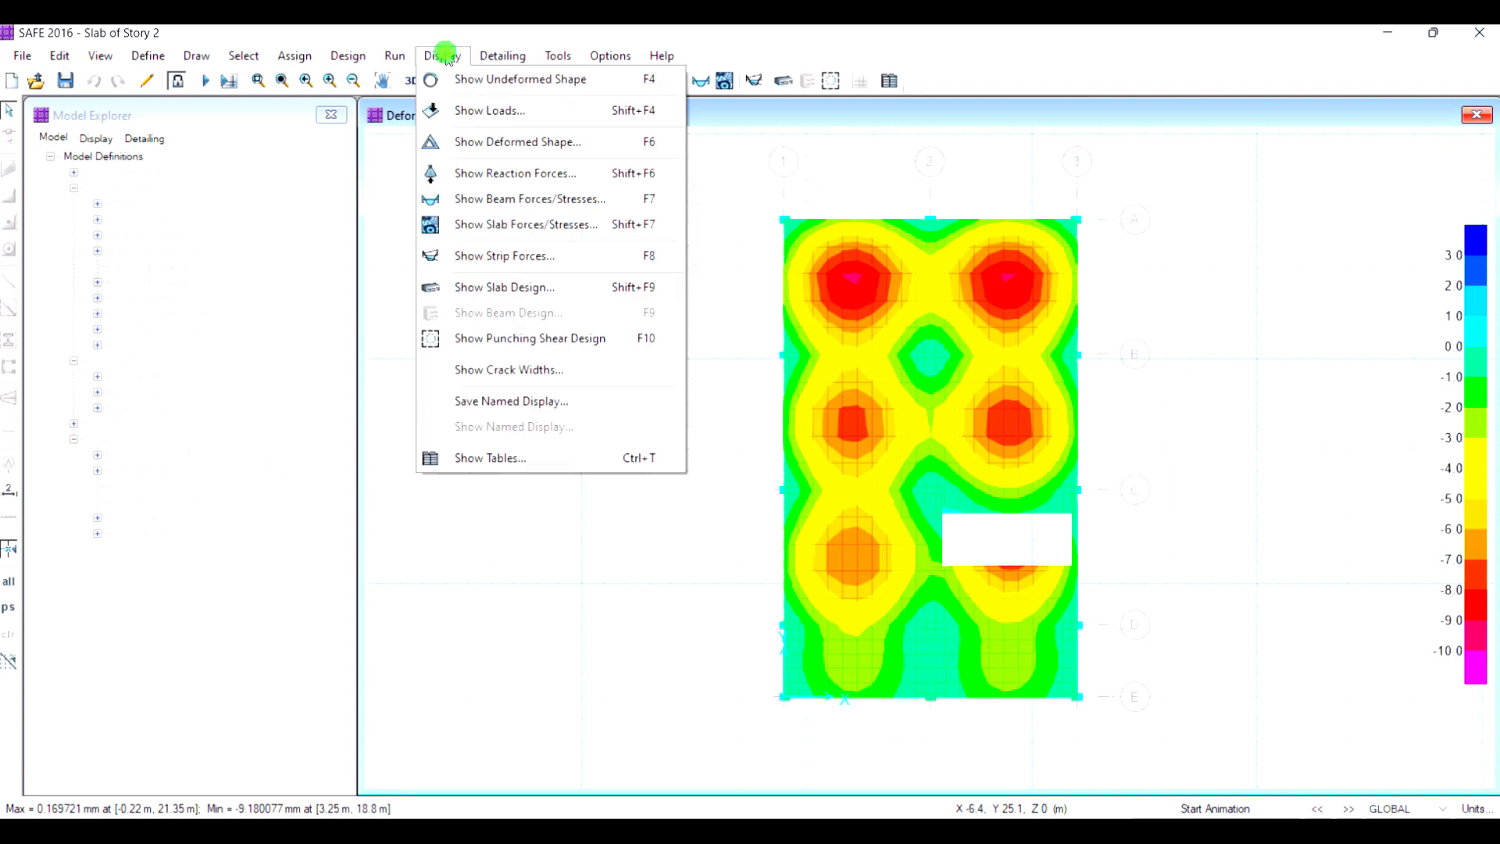
left_click(480, 294)
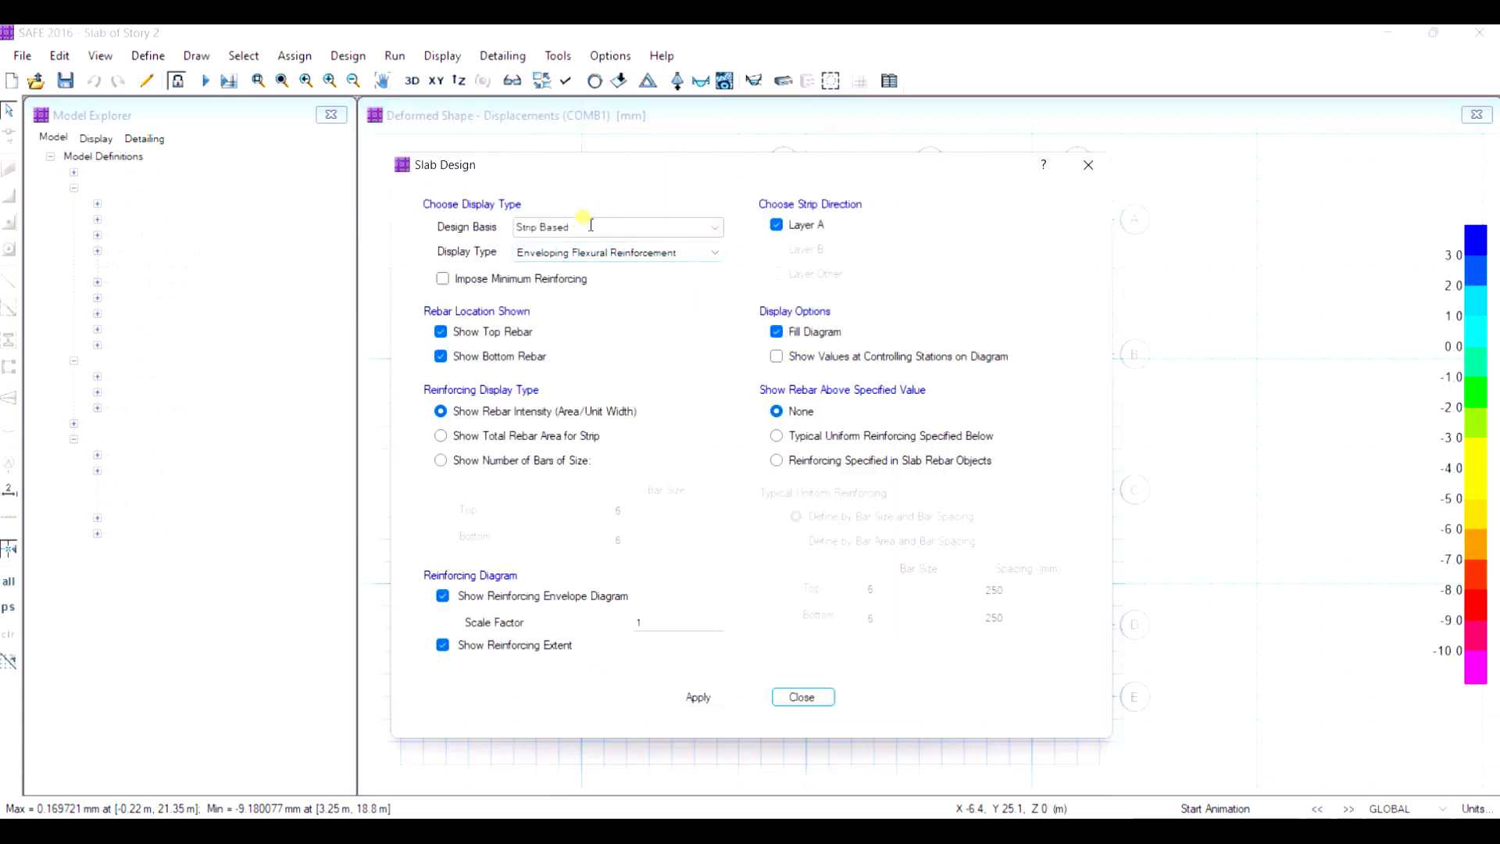
left_click(706, 228)
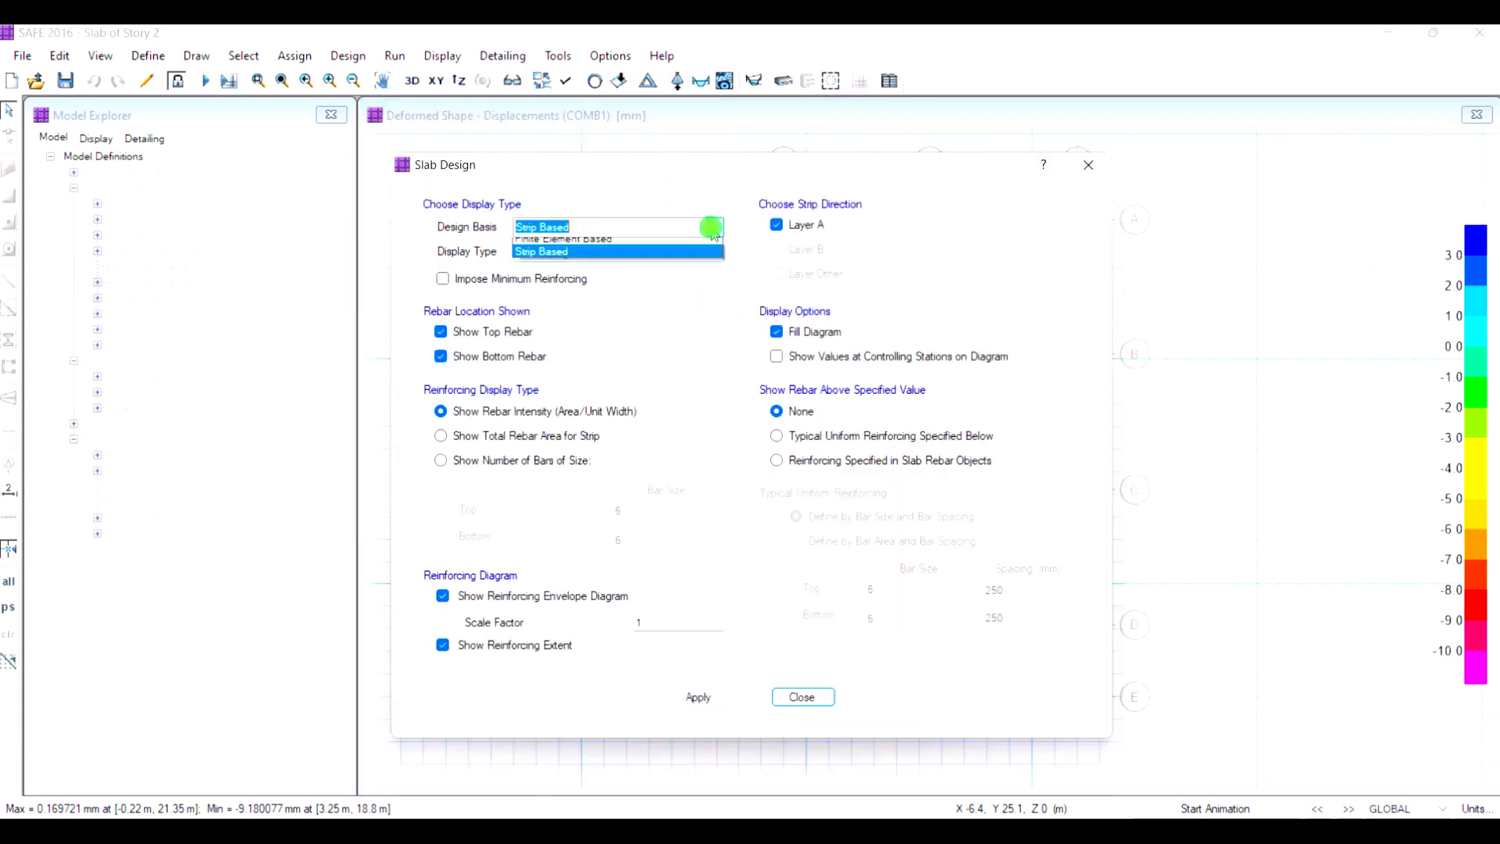
left_click(647, 246)
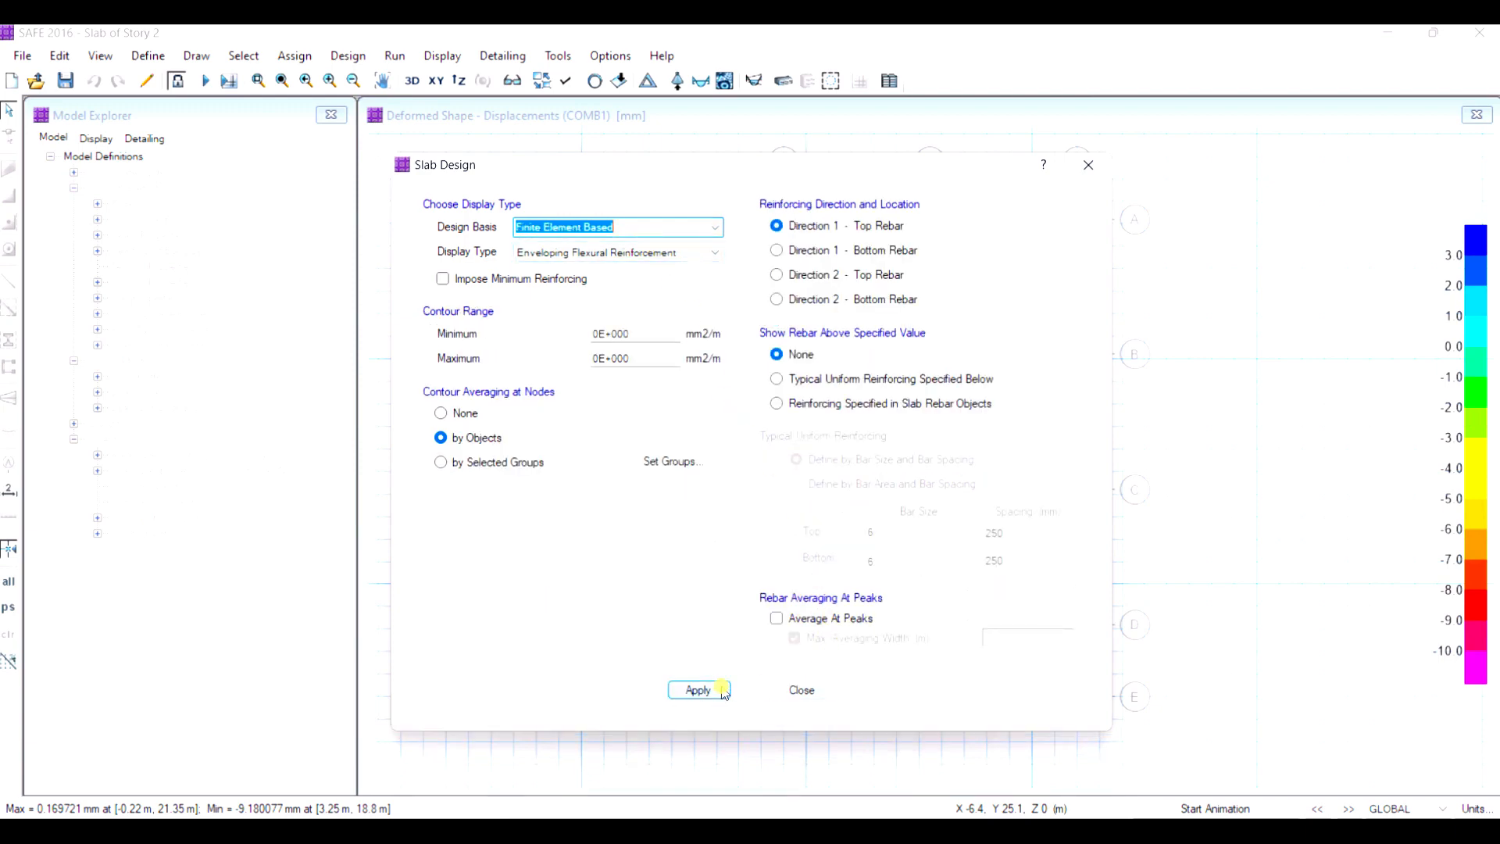
left_click(697, 689)
left_click_drag(845, 161, 513, 173)
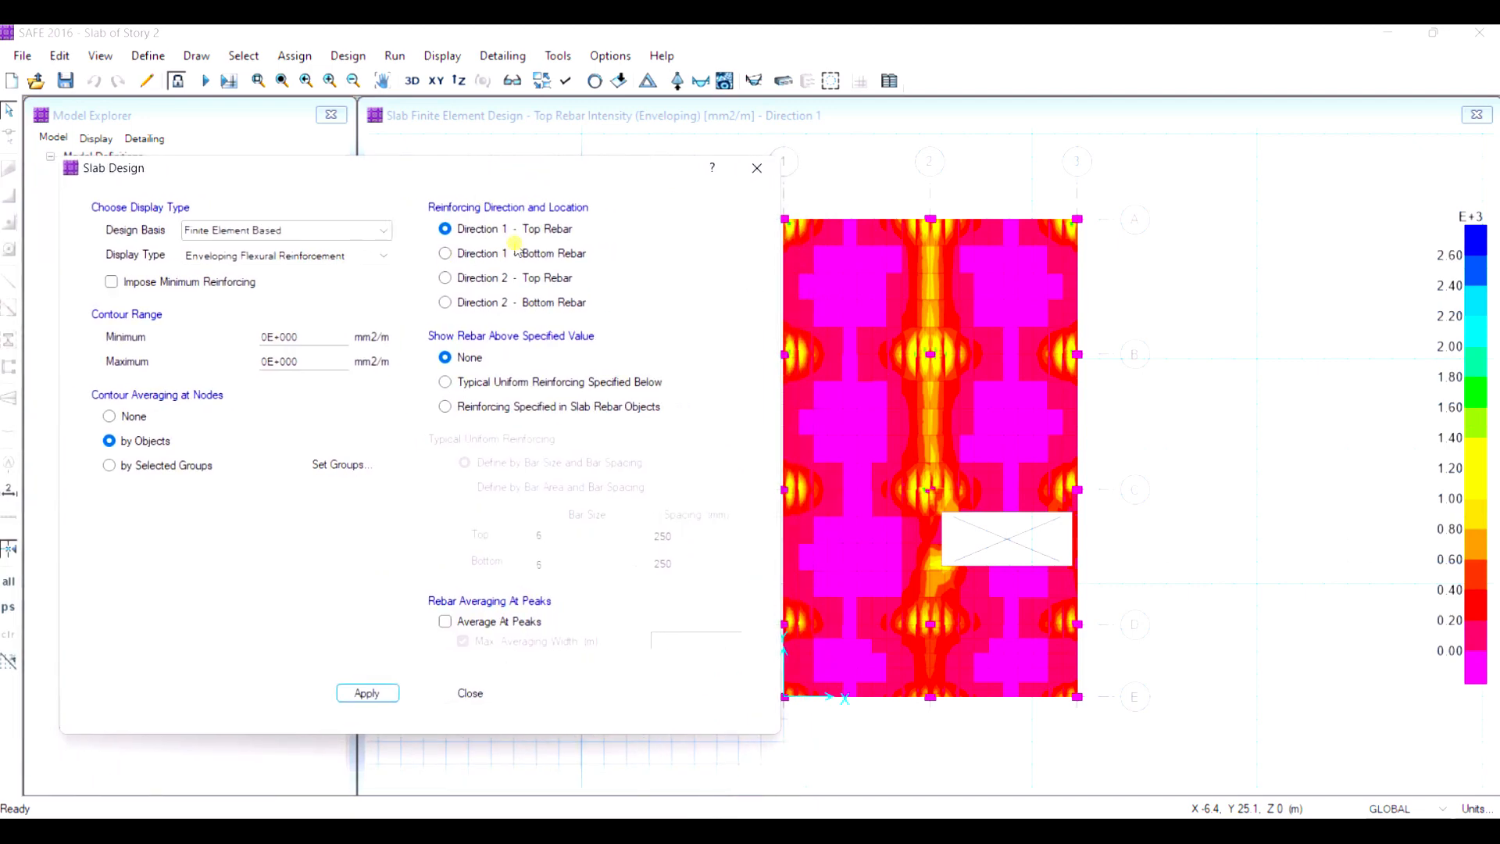
left_click(472, 693)
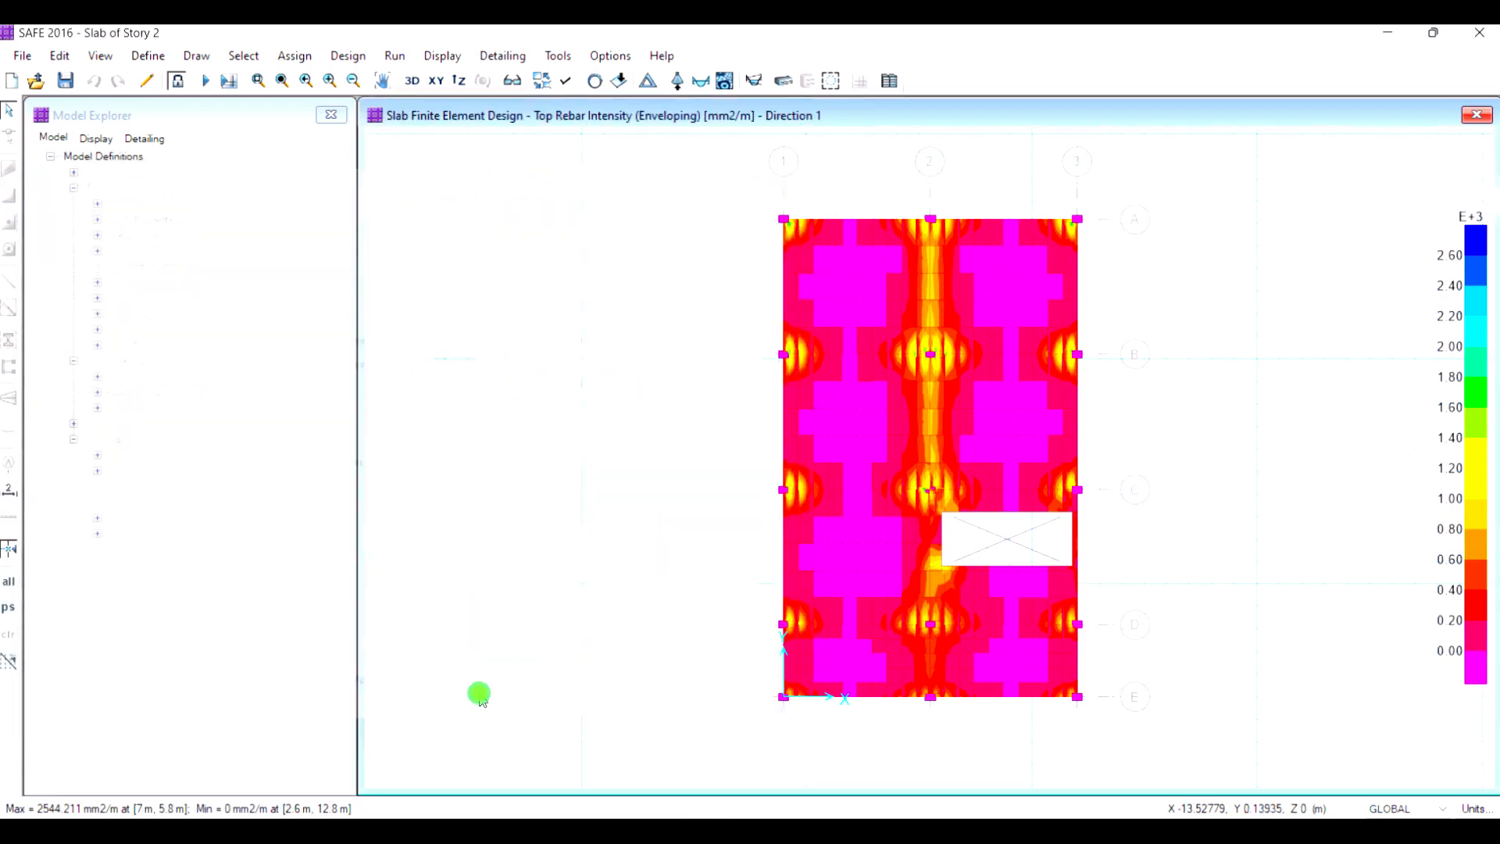
Step: Review the general detailing preferences for standards, dimension units, bar marks and material quantities, and accept them
left_click(509, 57)
left_click(547, 79)
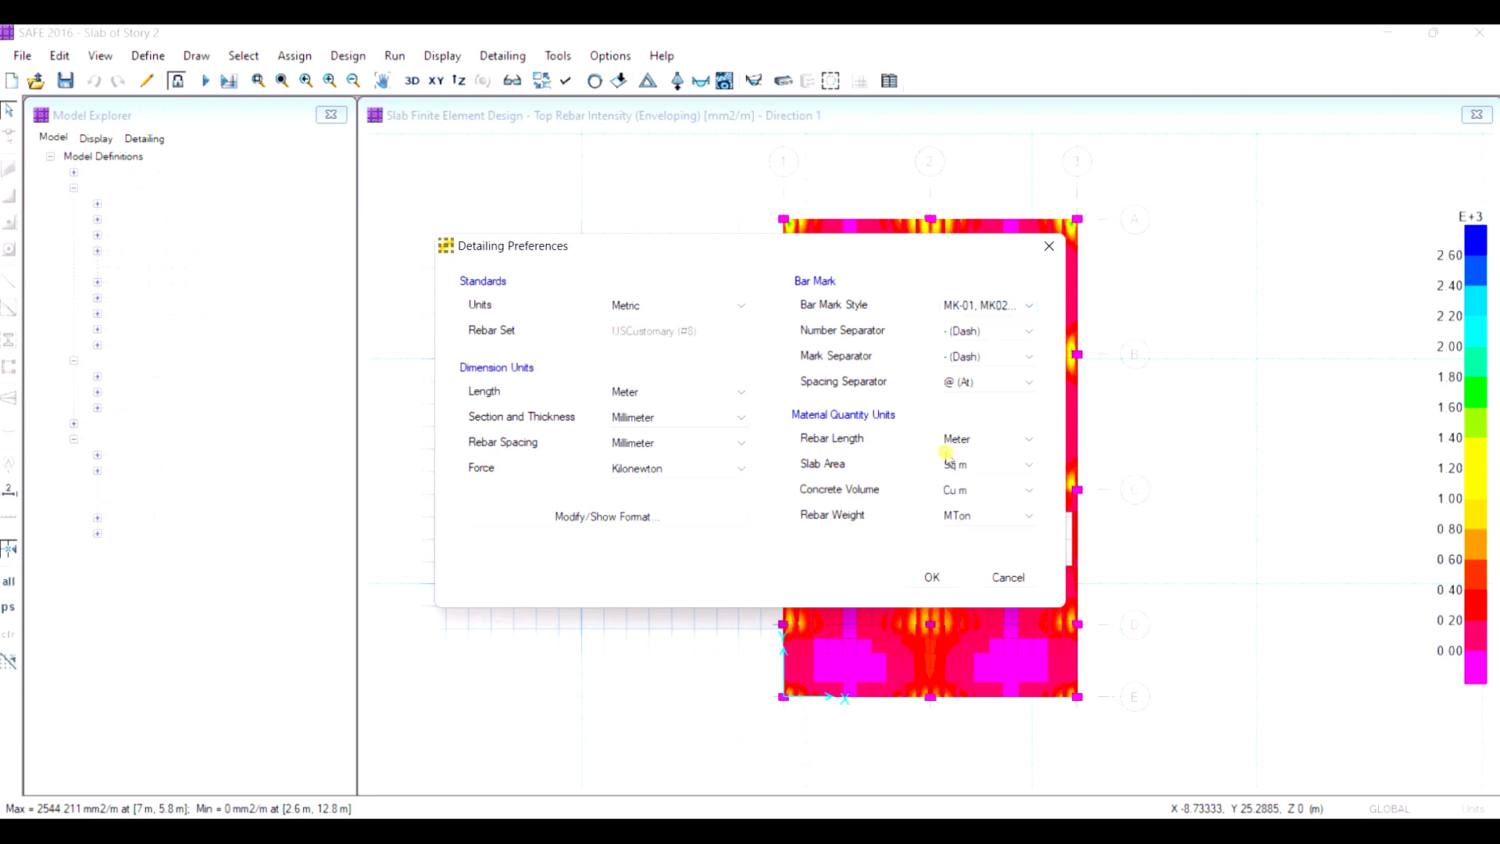
left_click(926, 578)
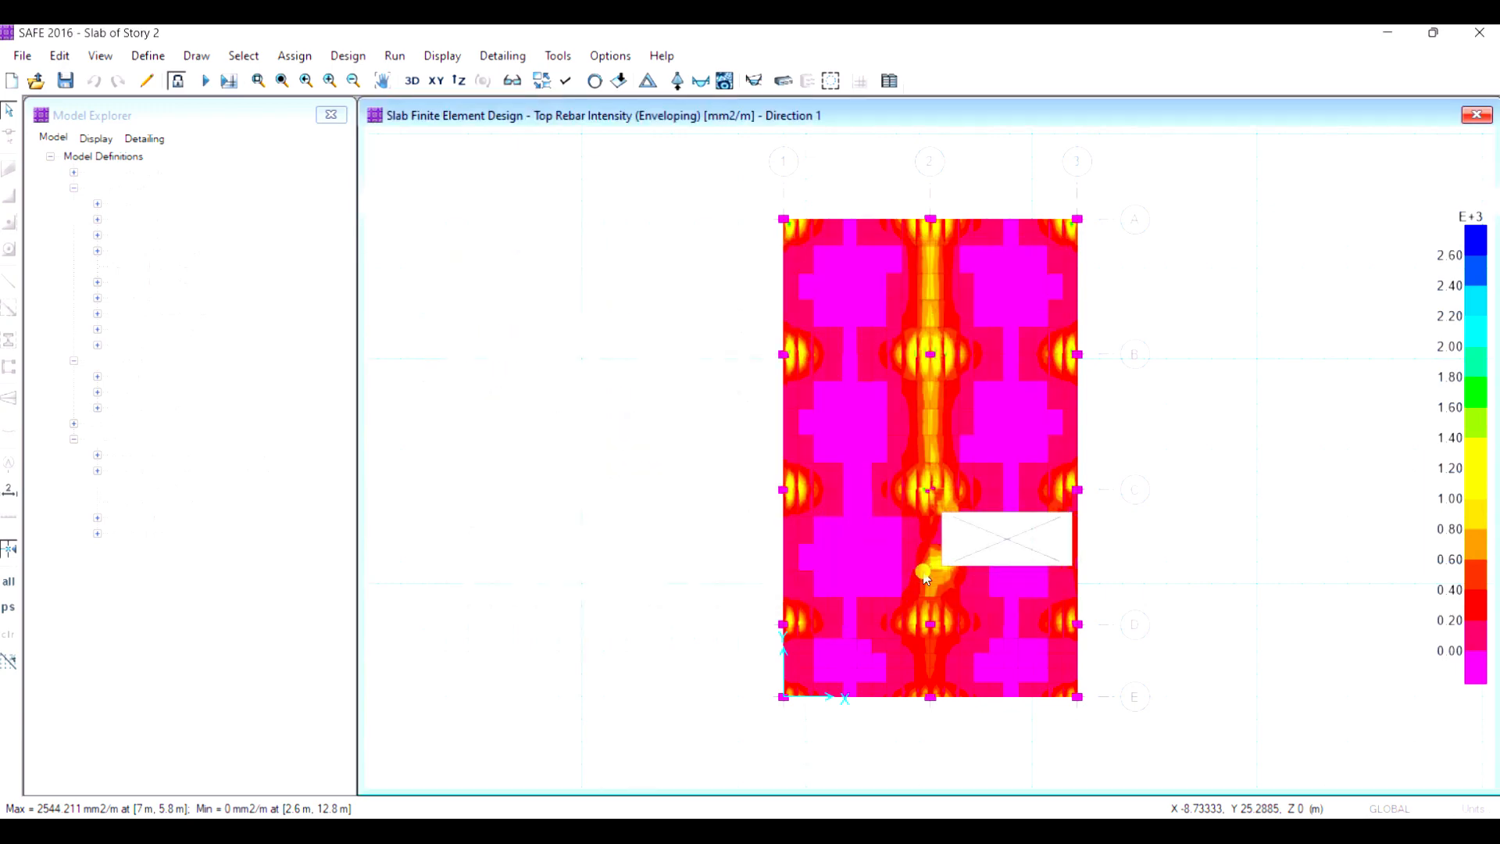
Step: Open the slab/mat reinforcing preferences and review the column strip rebar curtailment rules, accepting them as they are
left_click(510, 61)
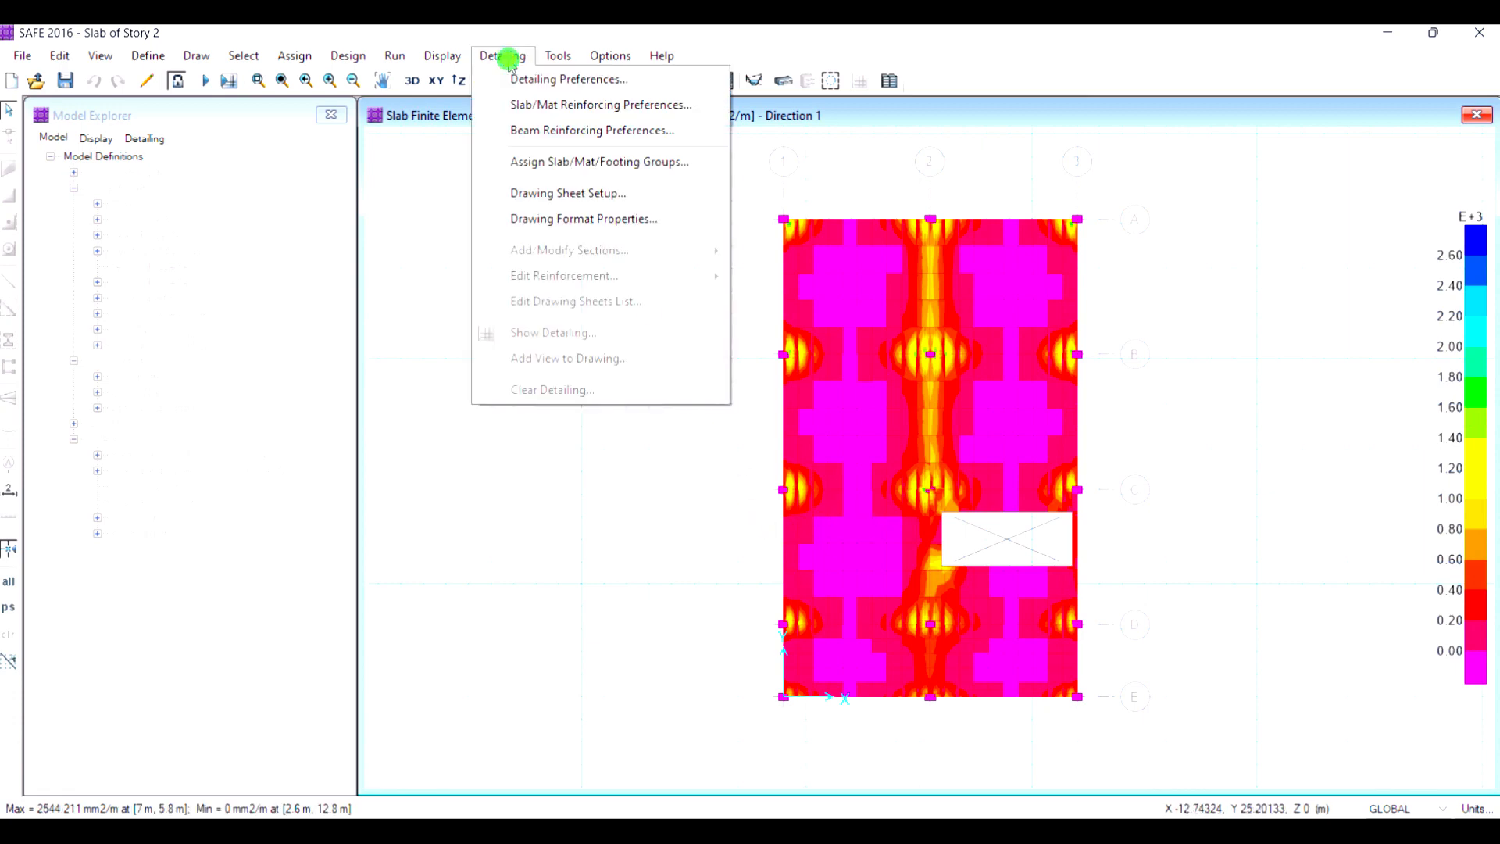
left_click(568, 106)
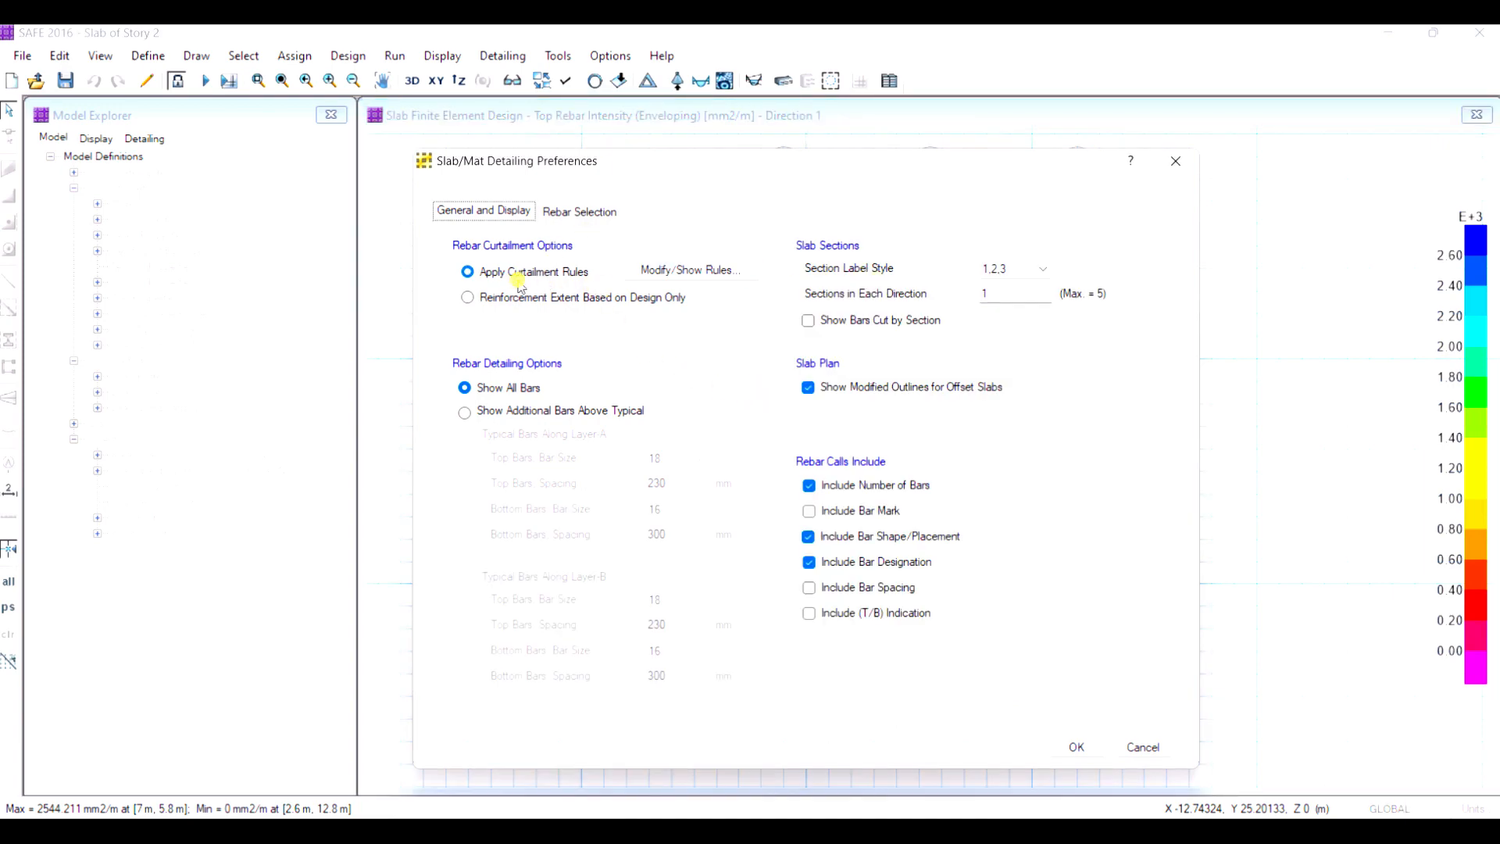
left_click(716, 272)
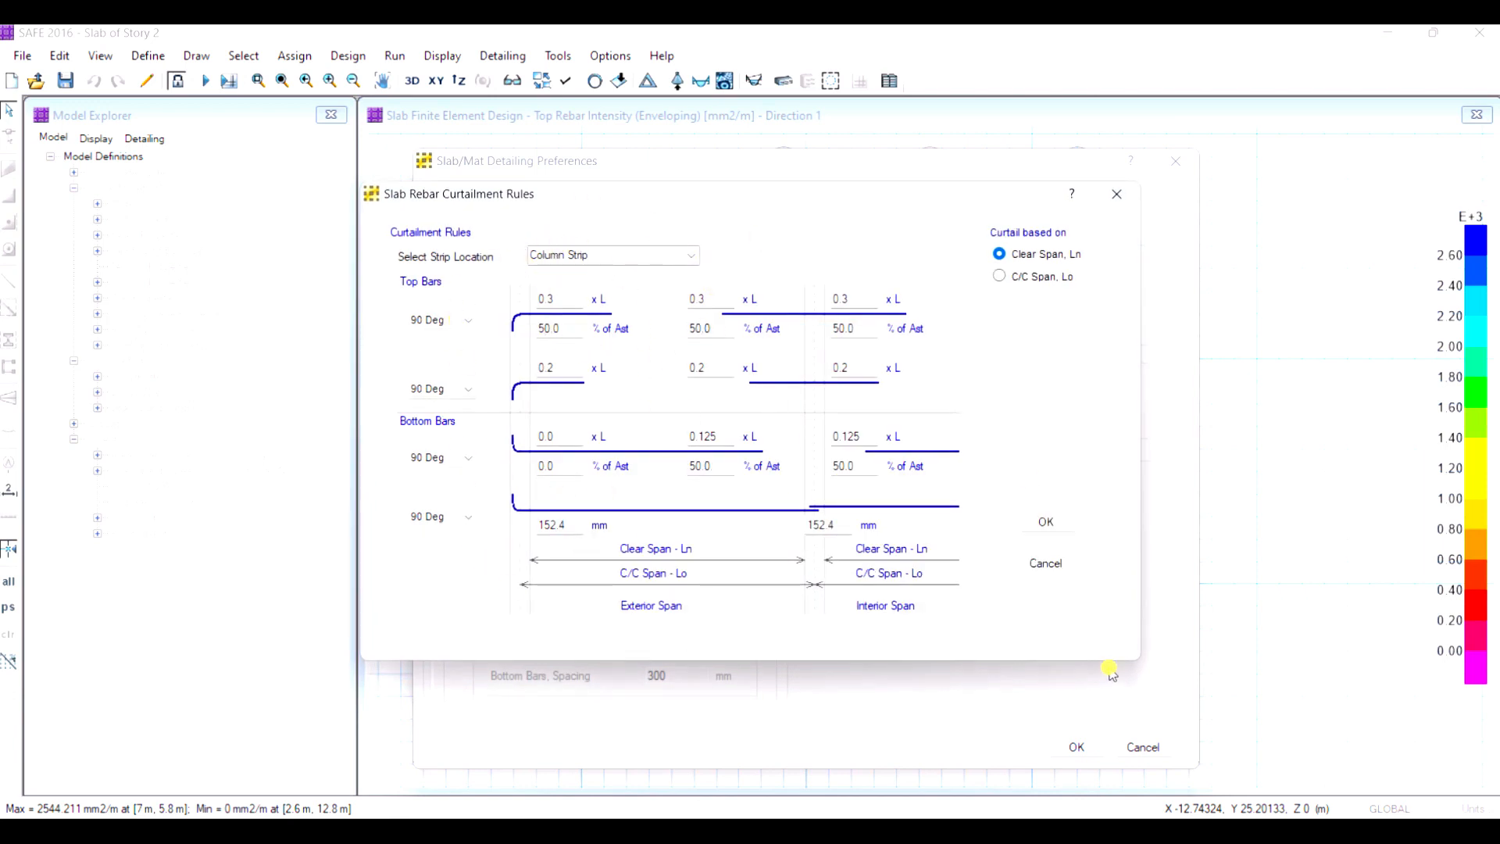
left_click(1047, 522)
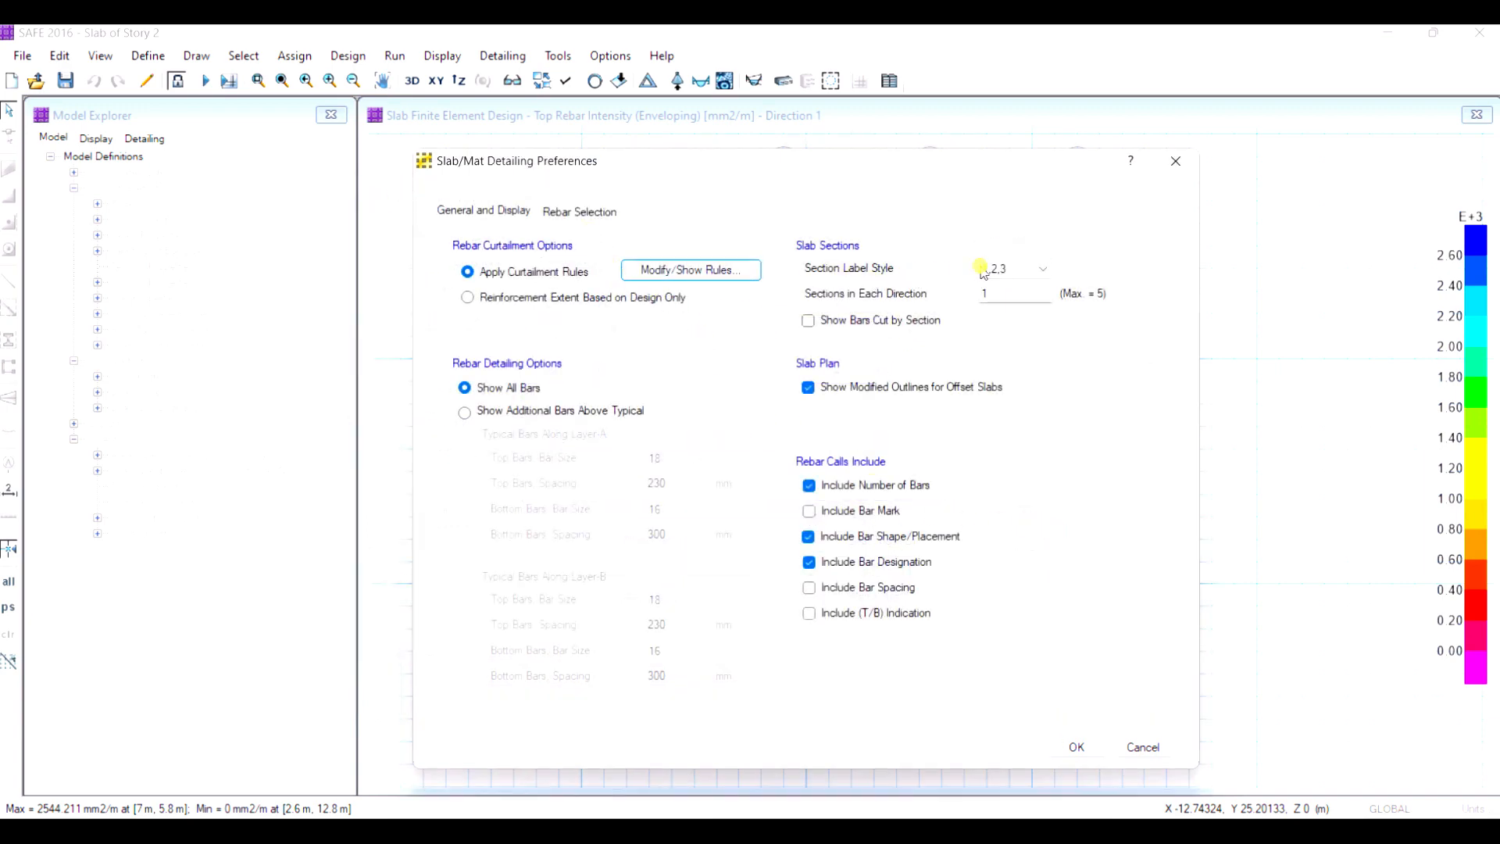
Step: Set the smallest bar size in the slab rebar selection rules to 12 and accept the preferences
left_click(600, 215)
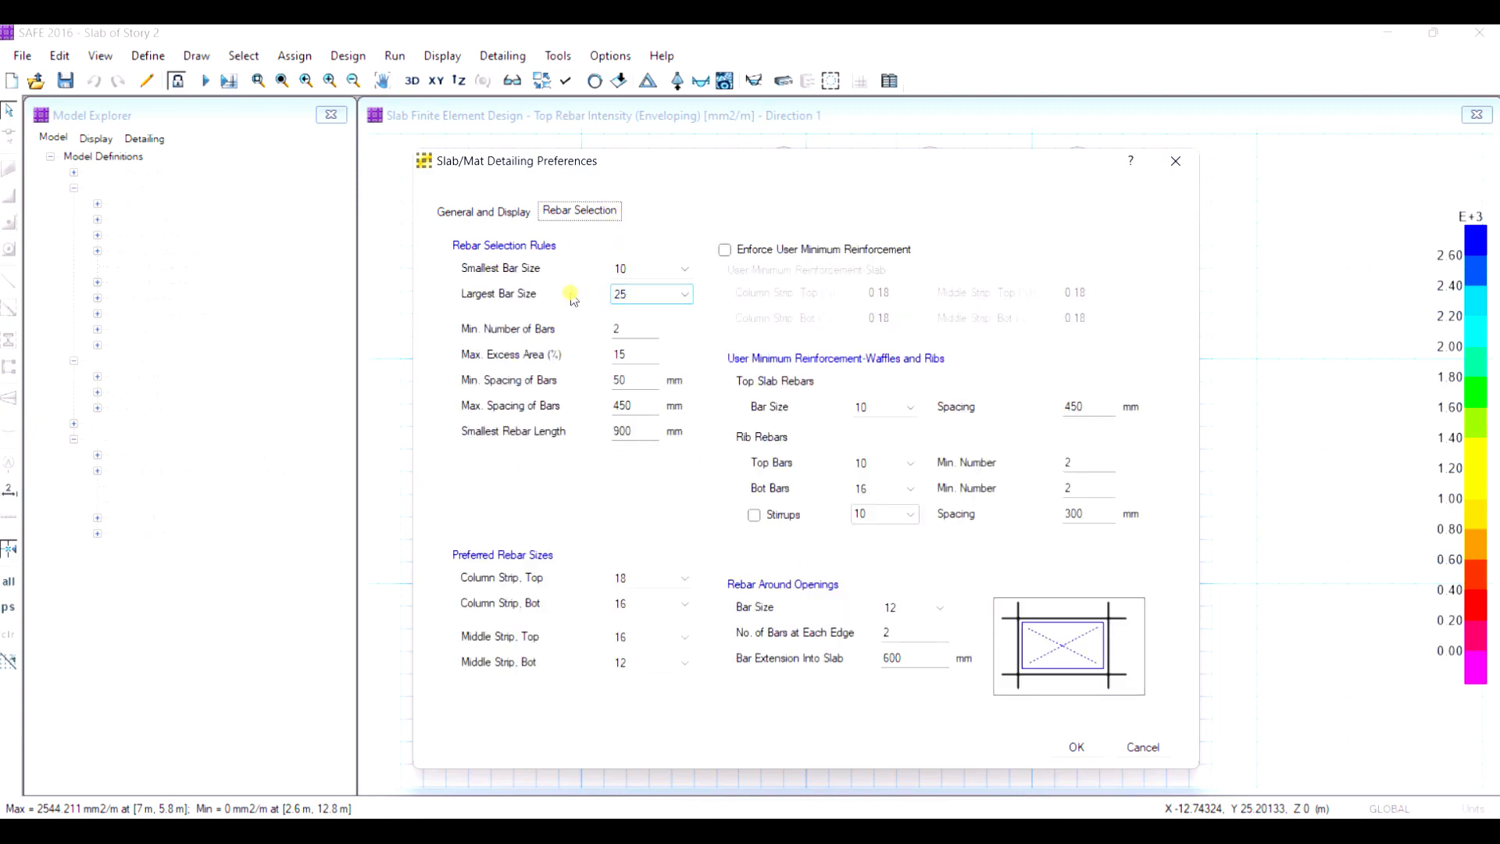
left_click(665, 272)
left_click(665, 272)
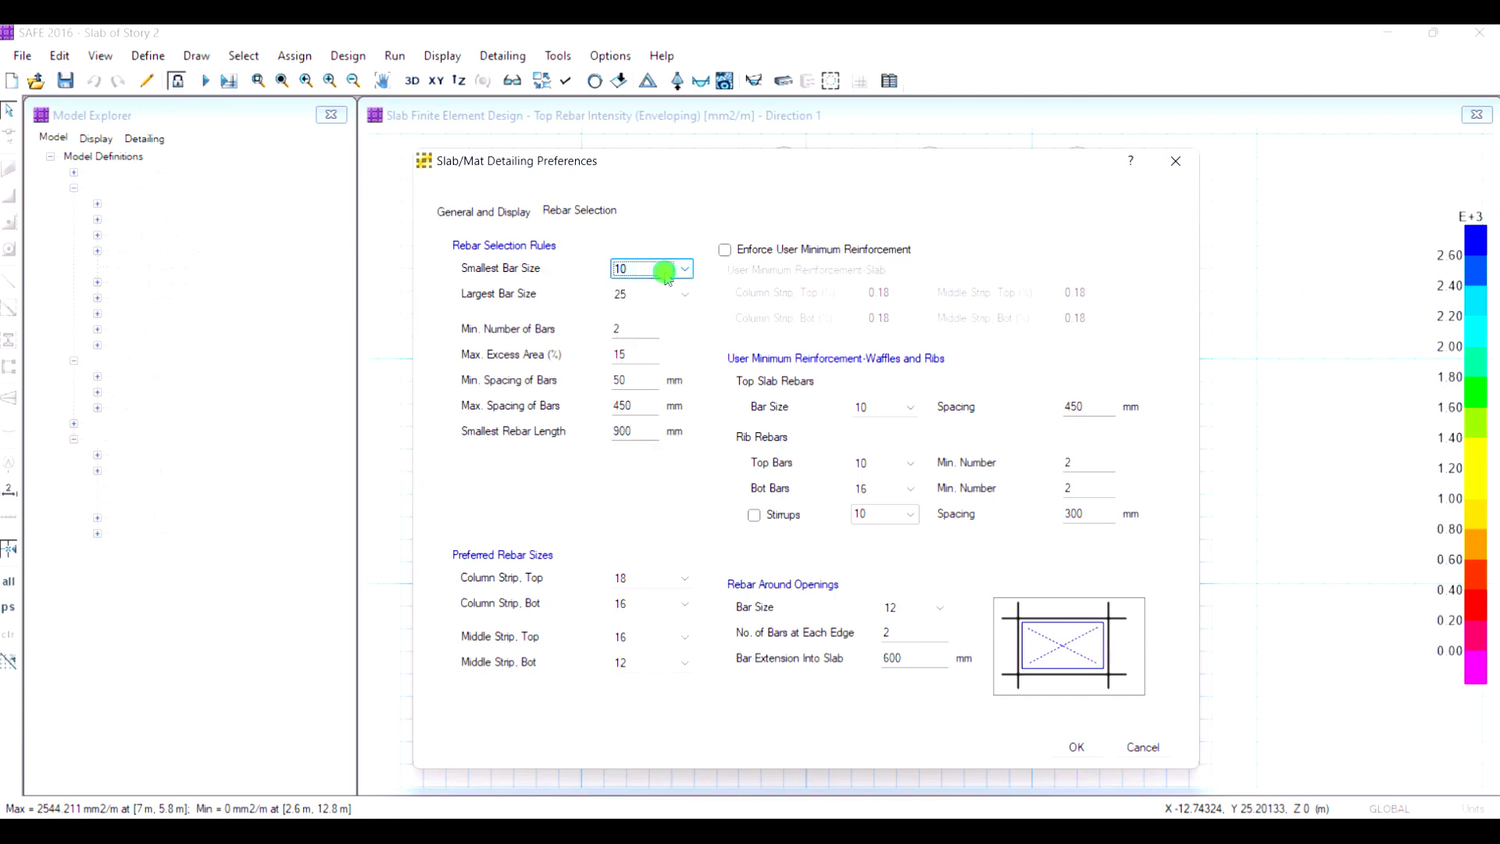
left_click(665, 272)
left_click(635, 325)
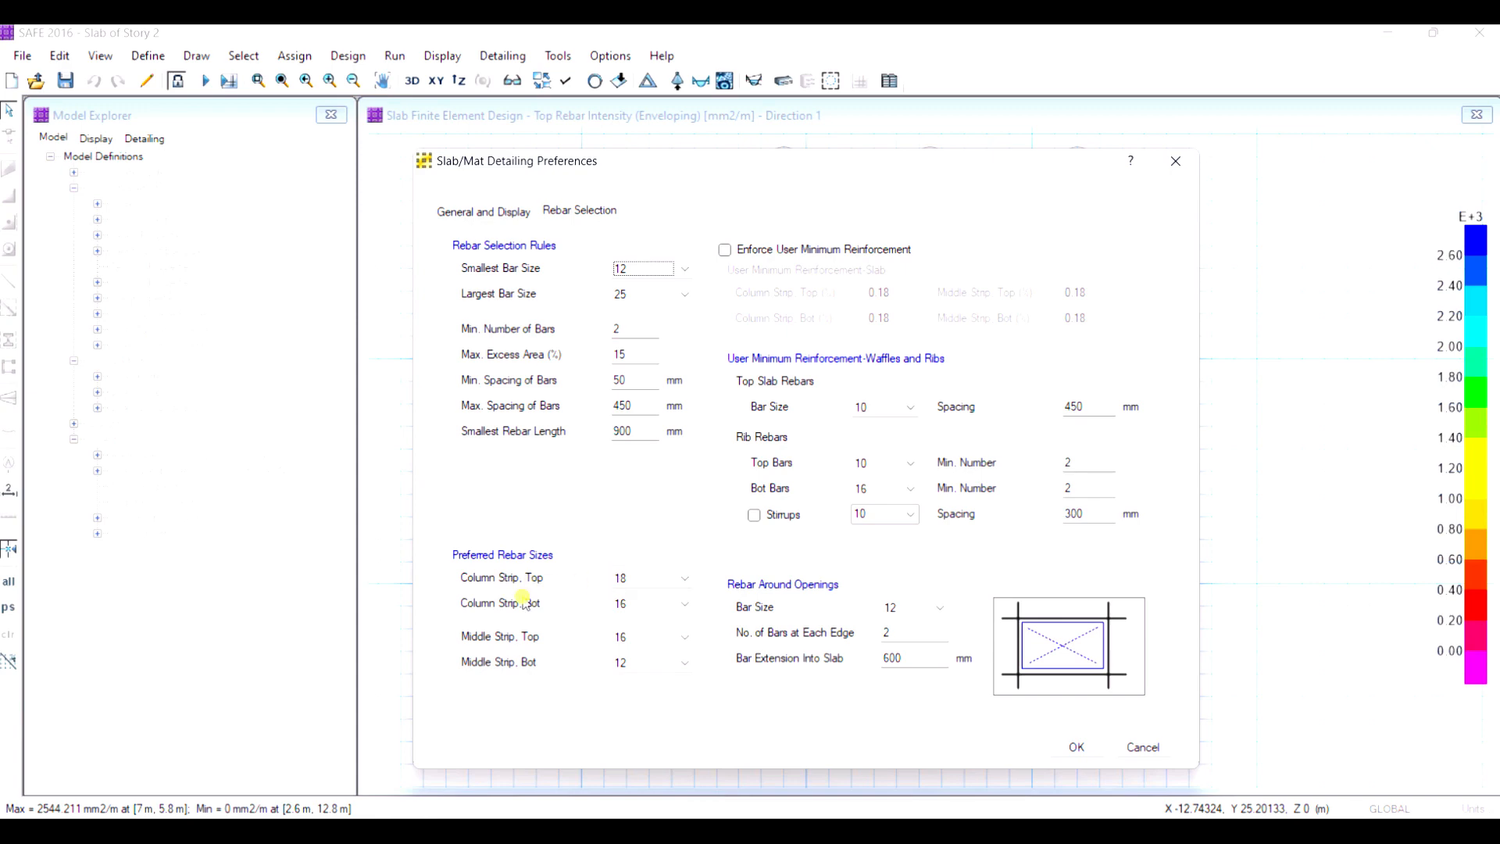
left_click(1077, 747)
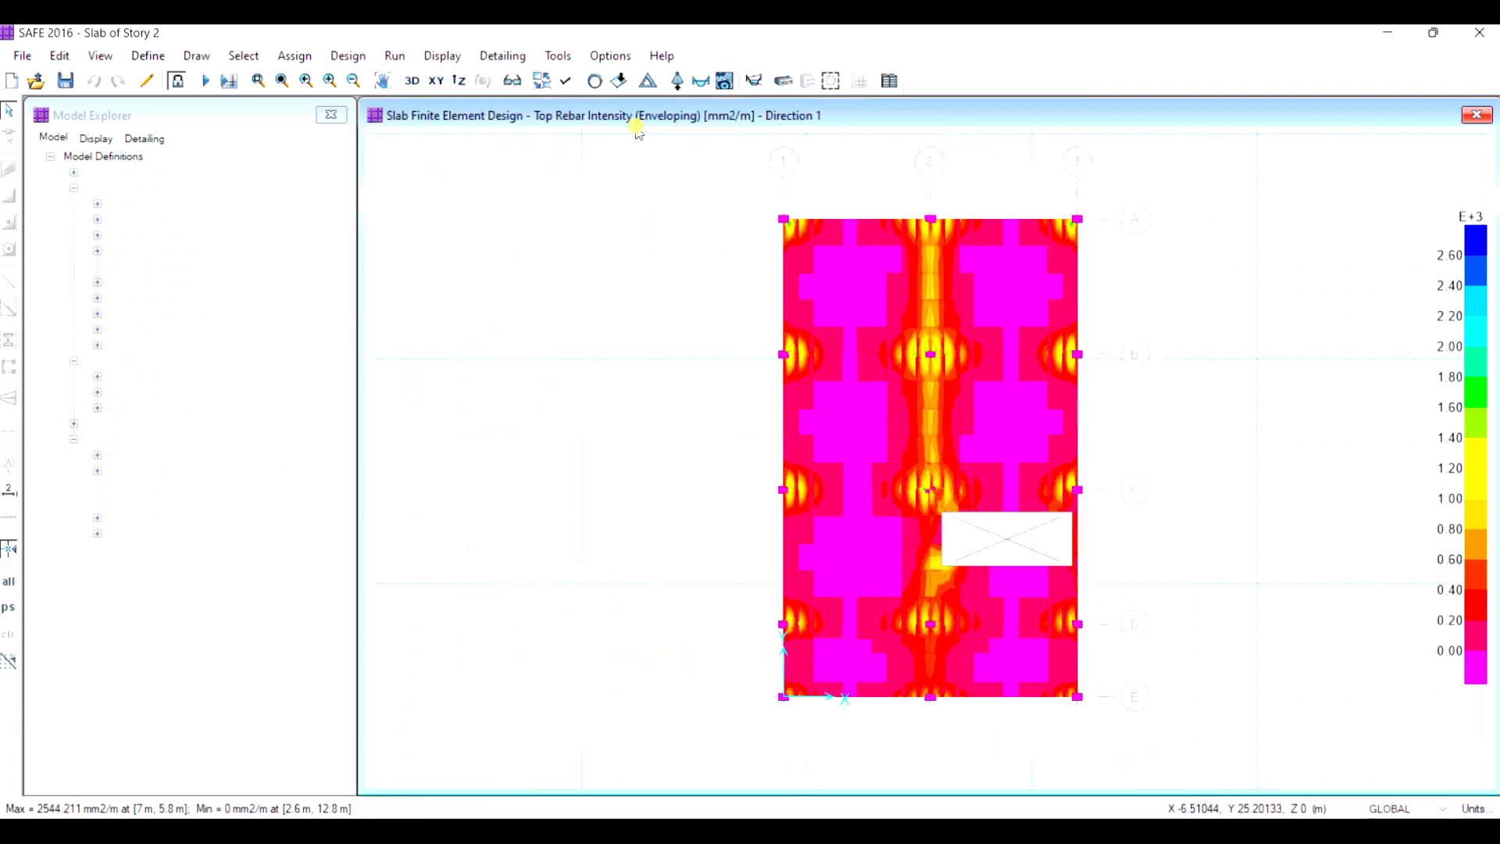
left_click(501, 55)
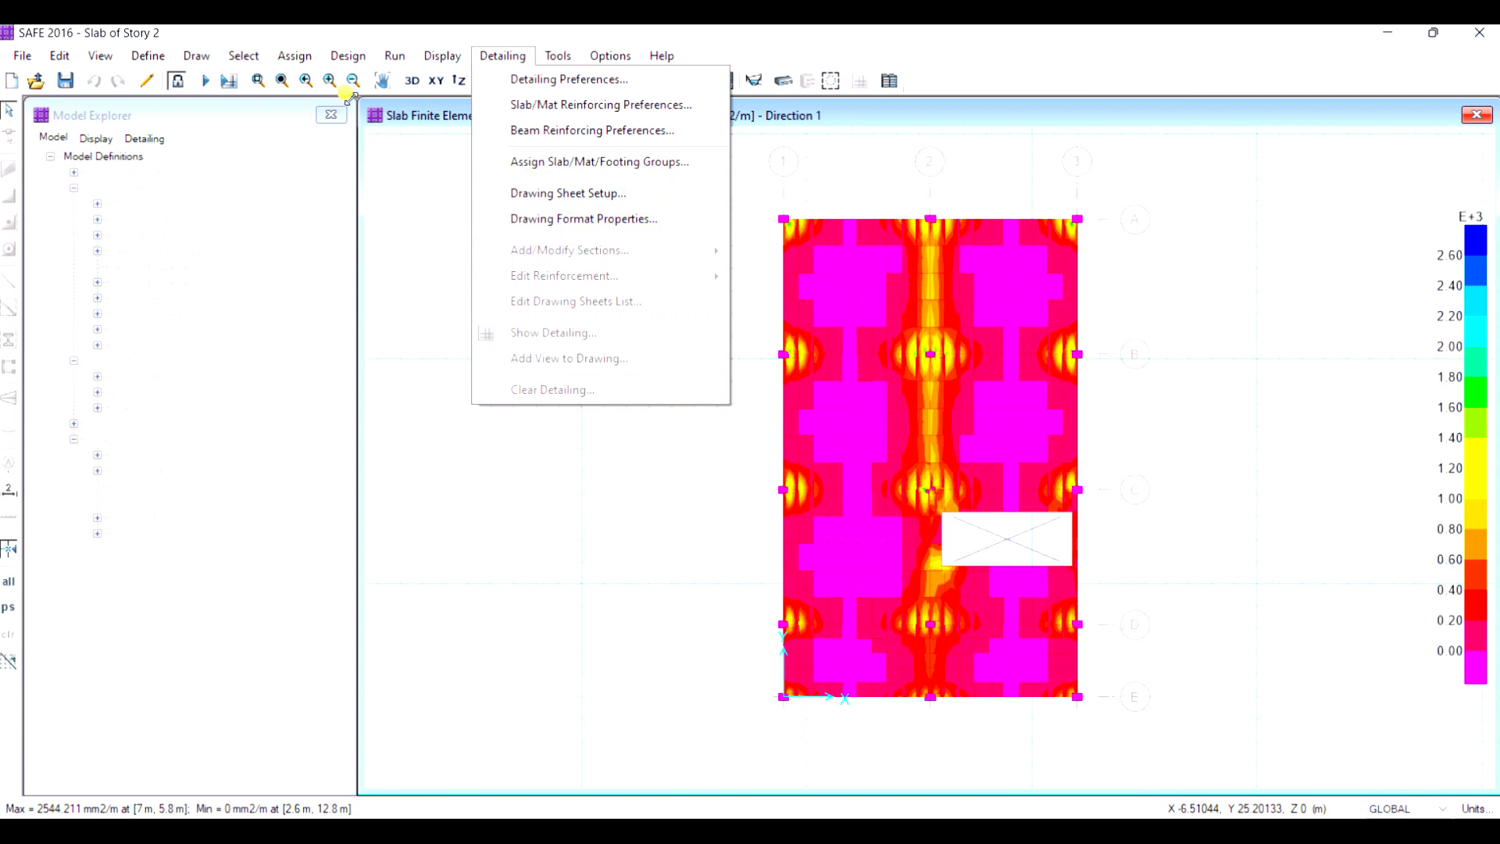
left_click(397, 69)
left_click(395, 56)
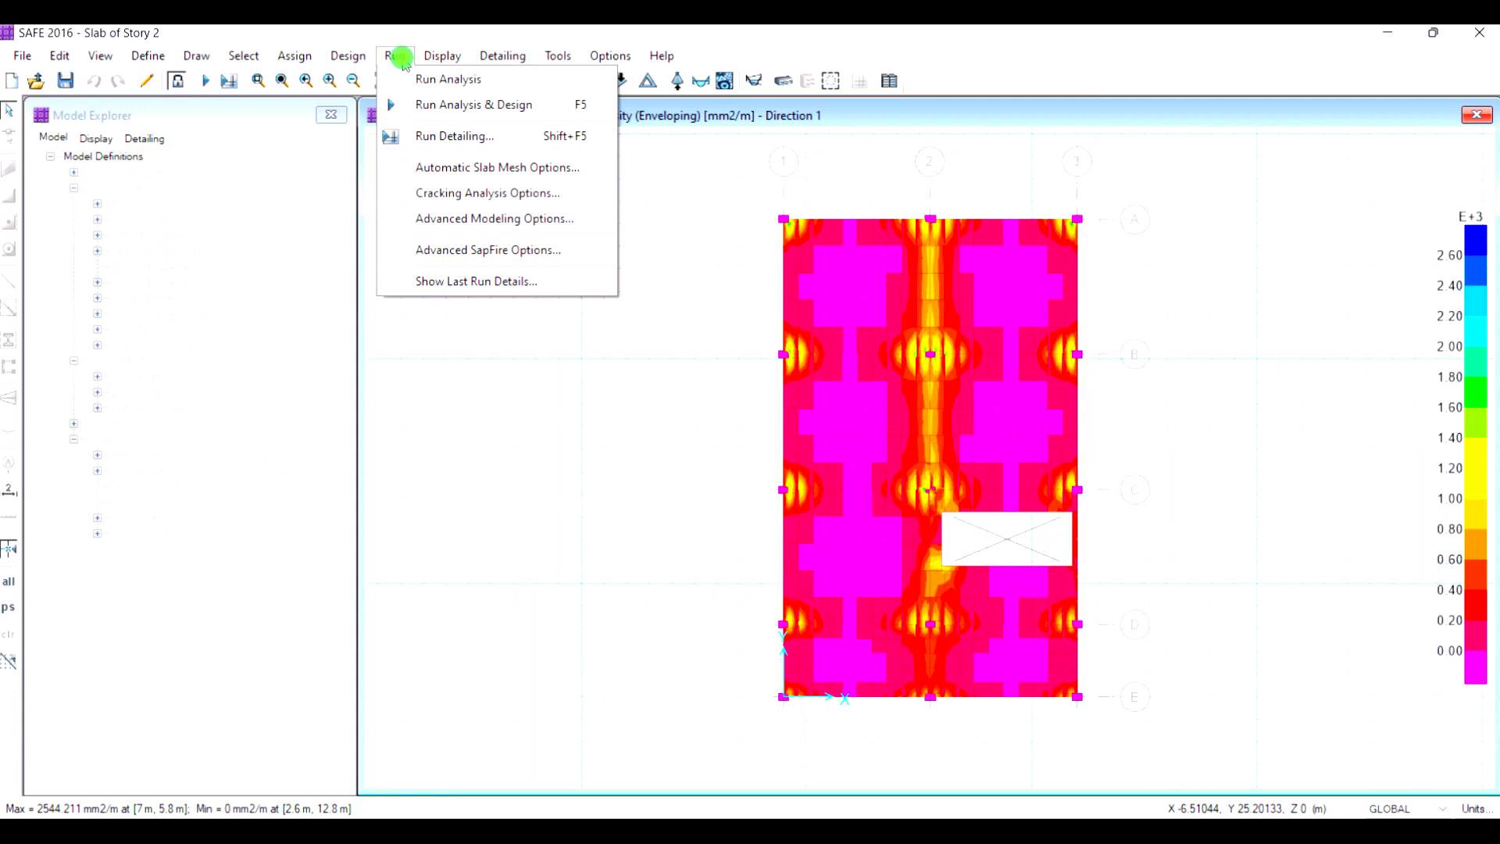
left_click(439, 141)
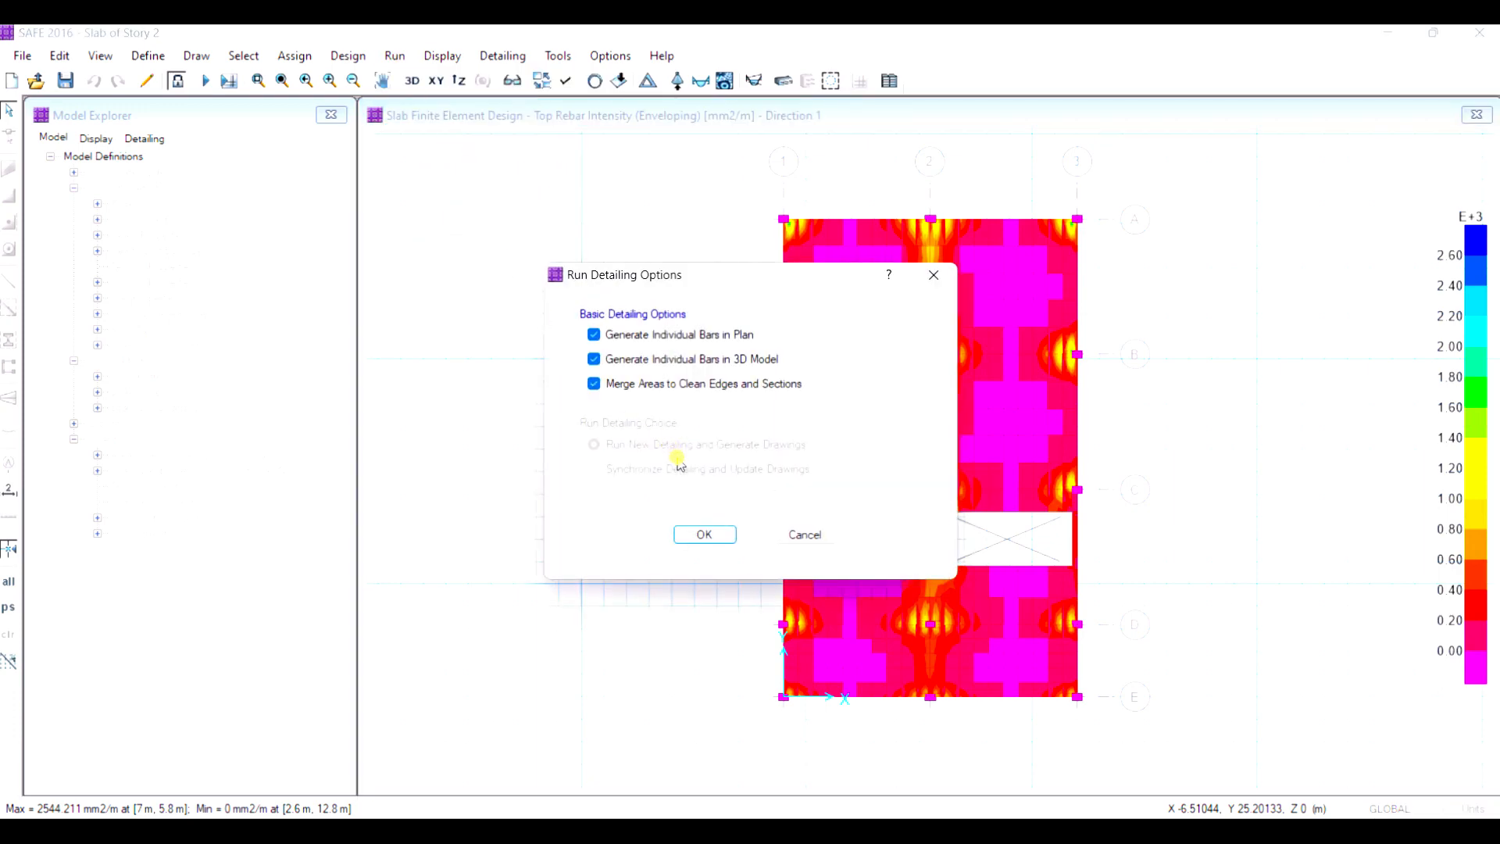
left_click(934, 274)
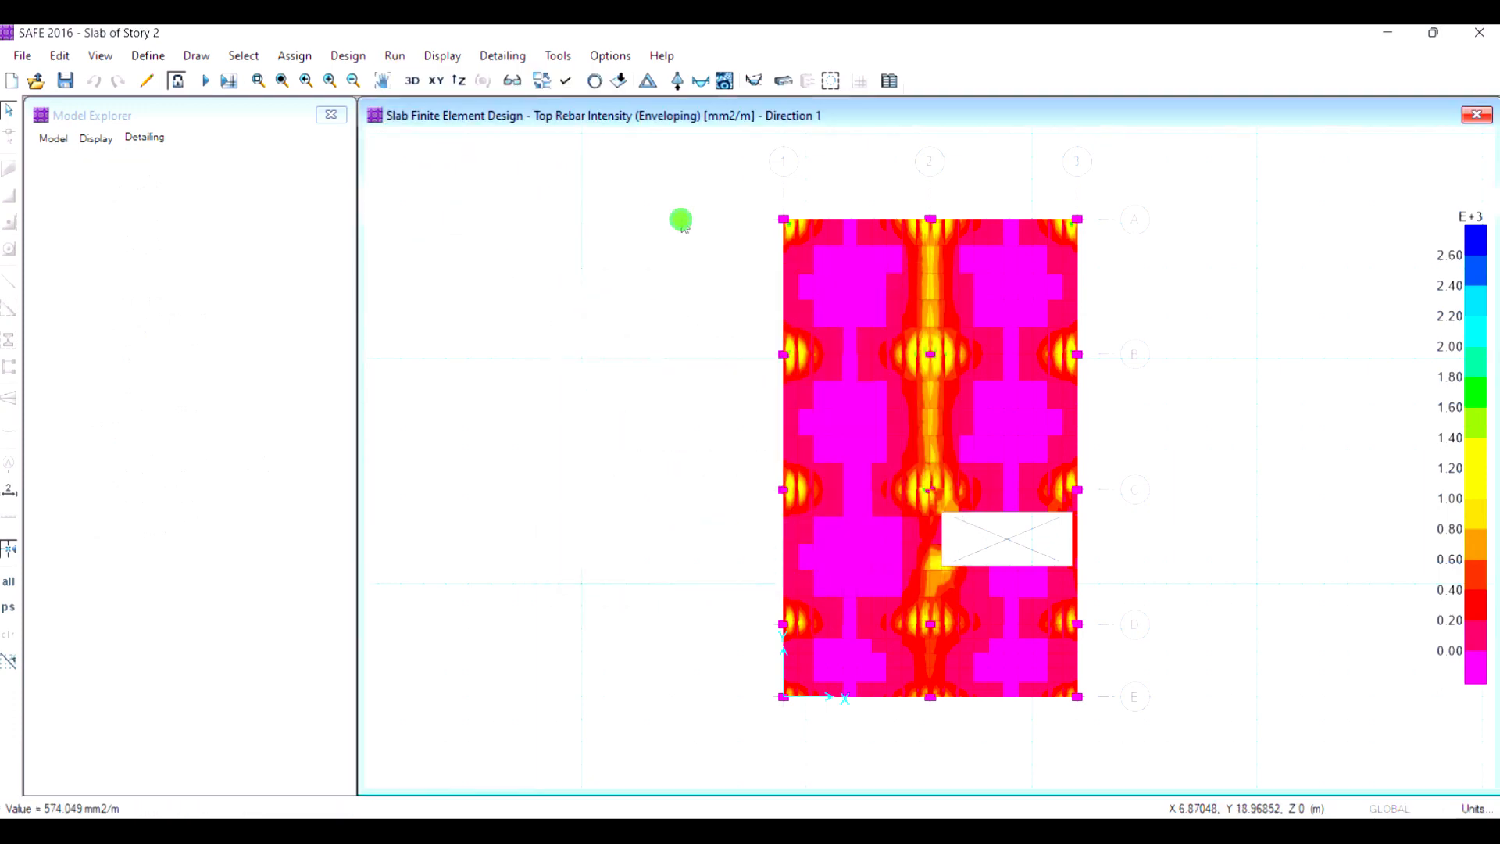
Step: Run the slab detailing with individual bars generated in plan and in the 3D model and areas merged to clean edges and sections
left_click(396, 55)
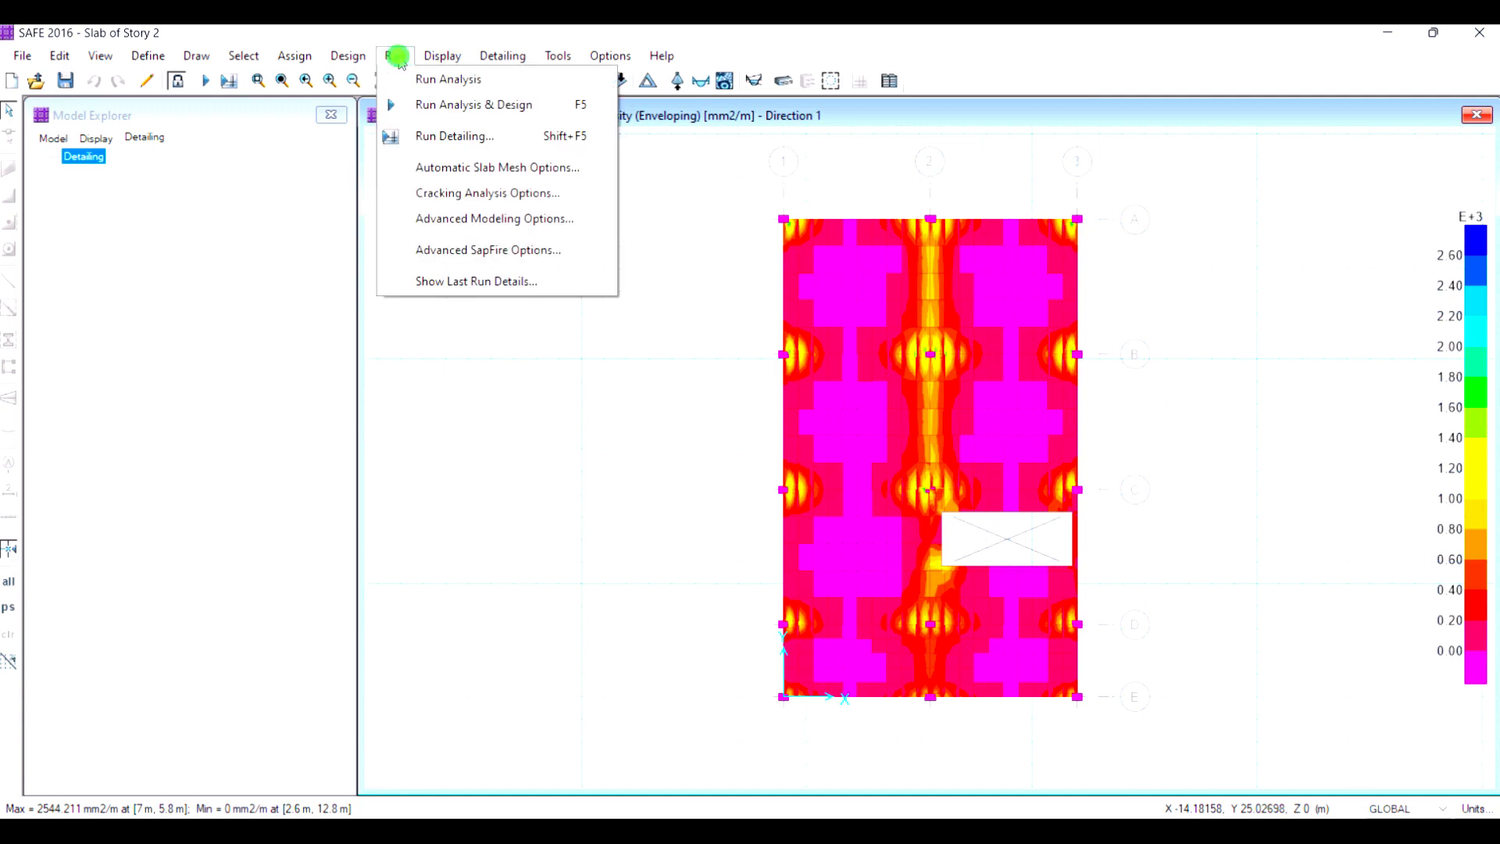
left_click(507, 138)
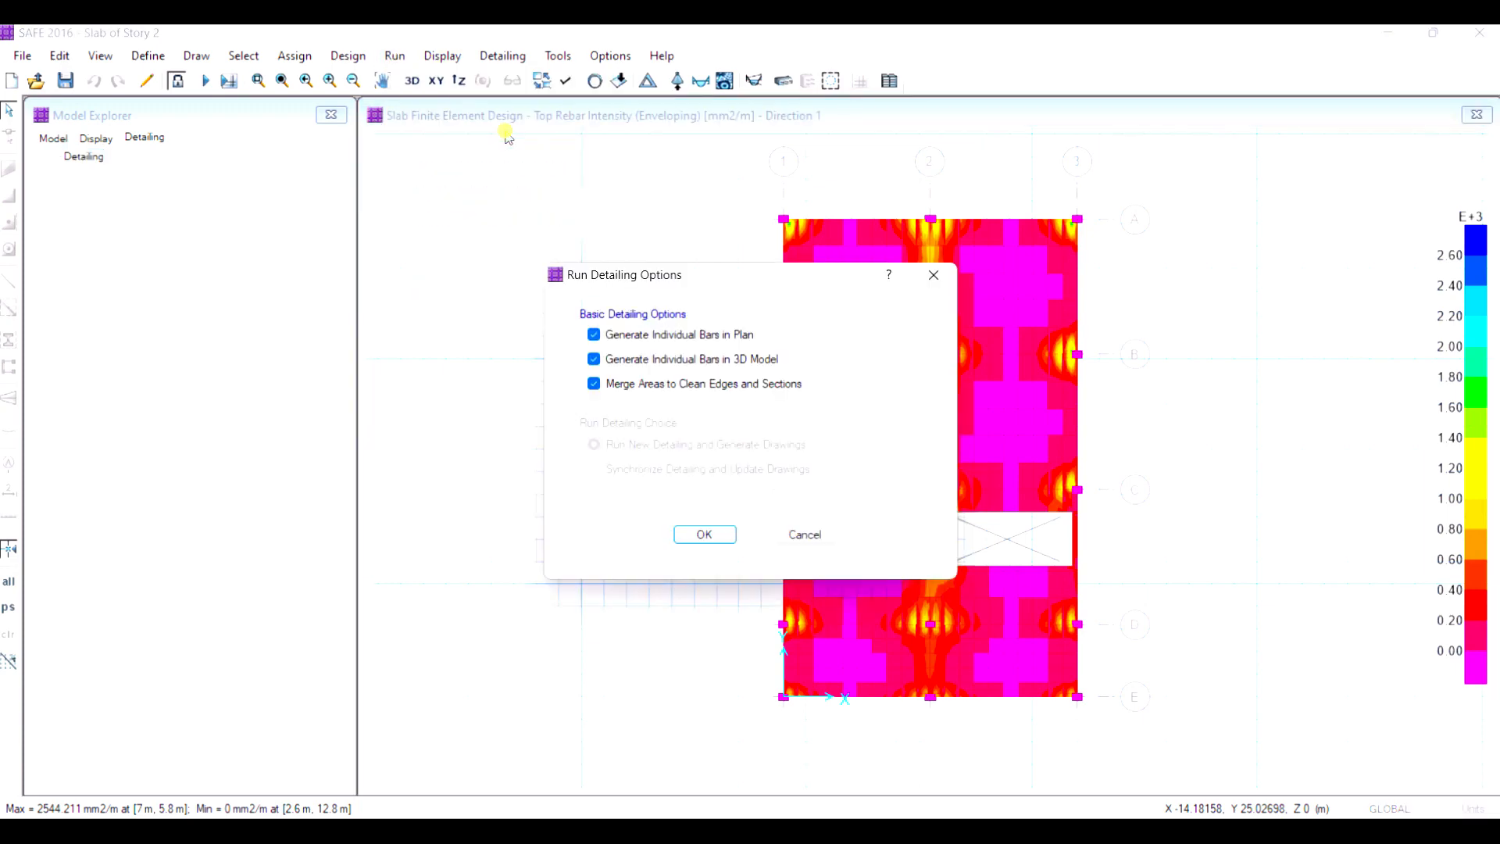
left_click(684, 532)
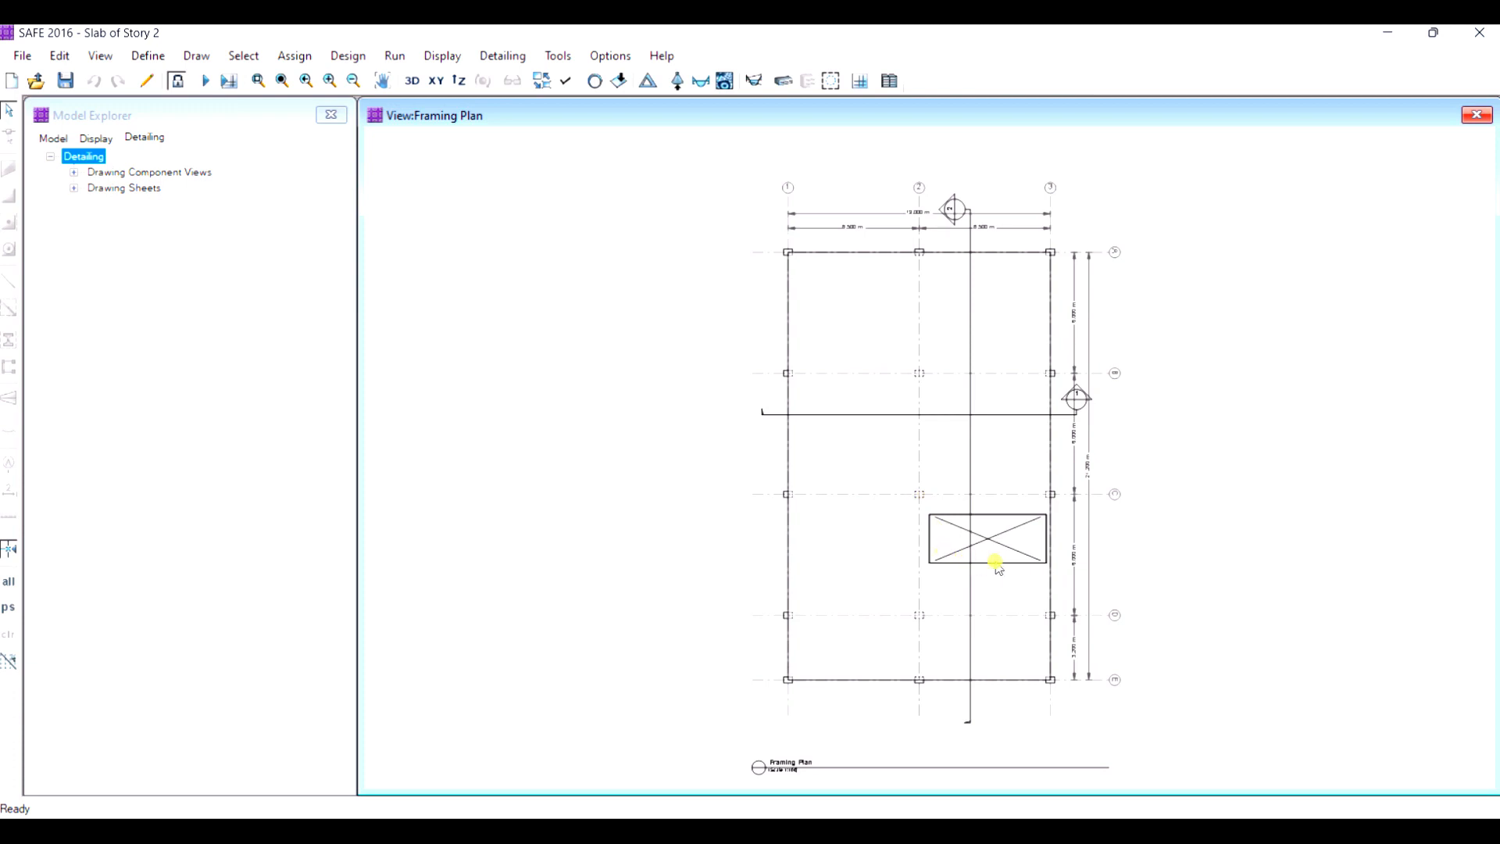
scroll(999, 568, "up", 1)
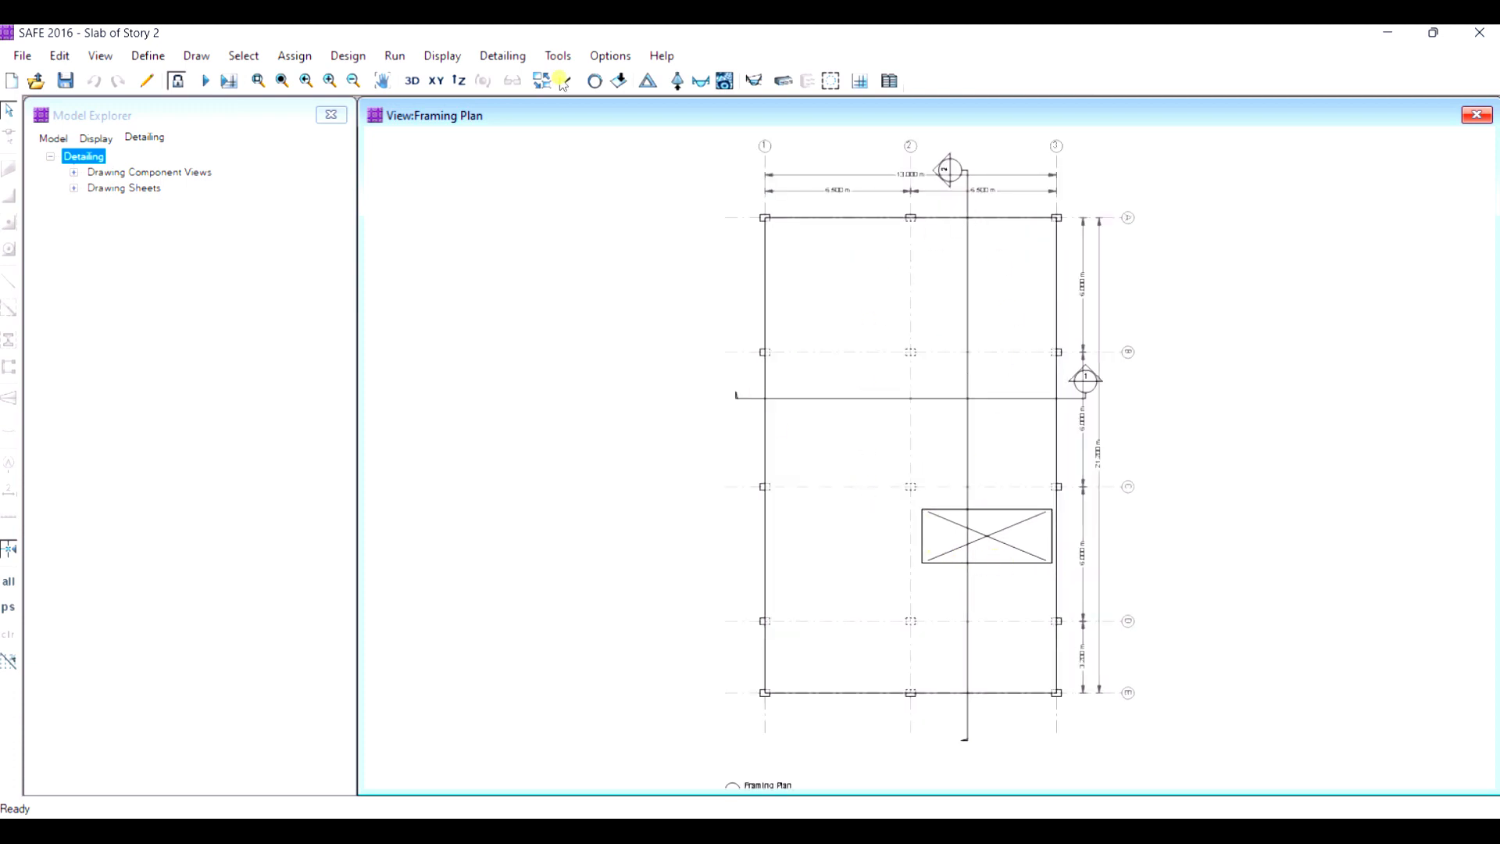
Step: Inspect the slab's section cuts in the slab/mat section editor and leave it without making changes
left_click(512, 57)
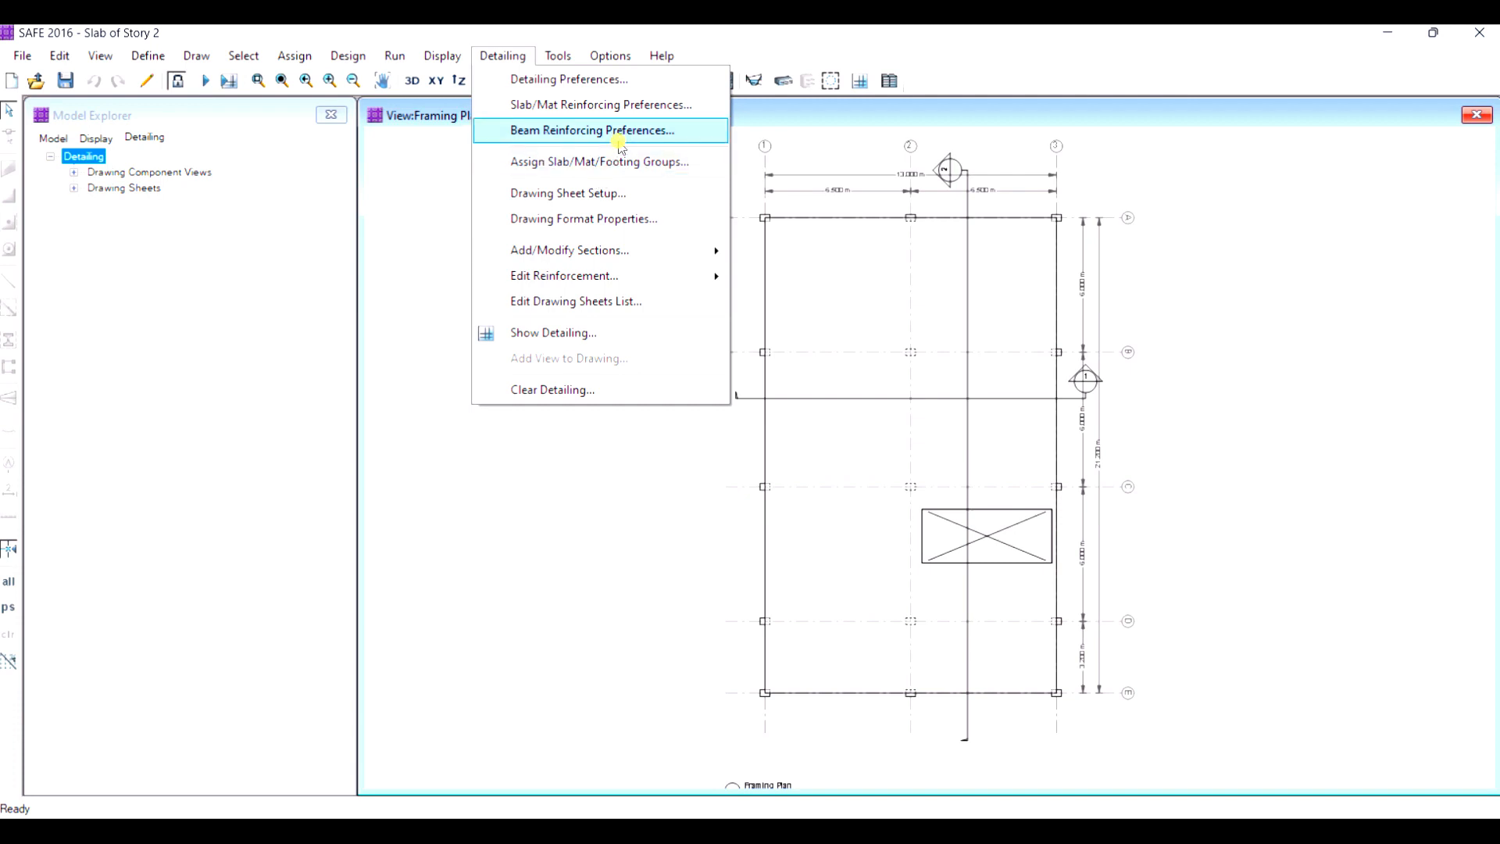
mouse_move(635, 251)
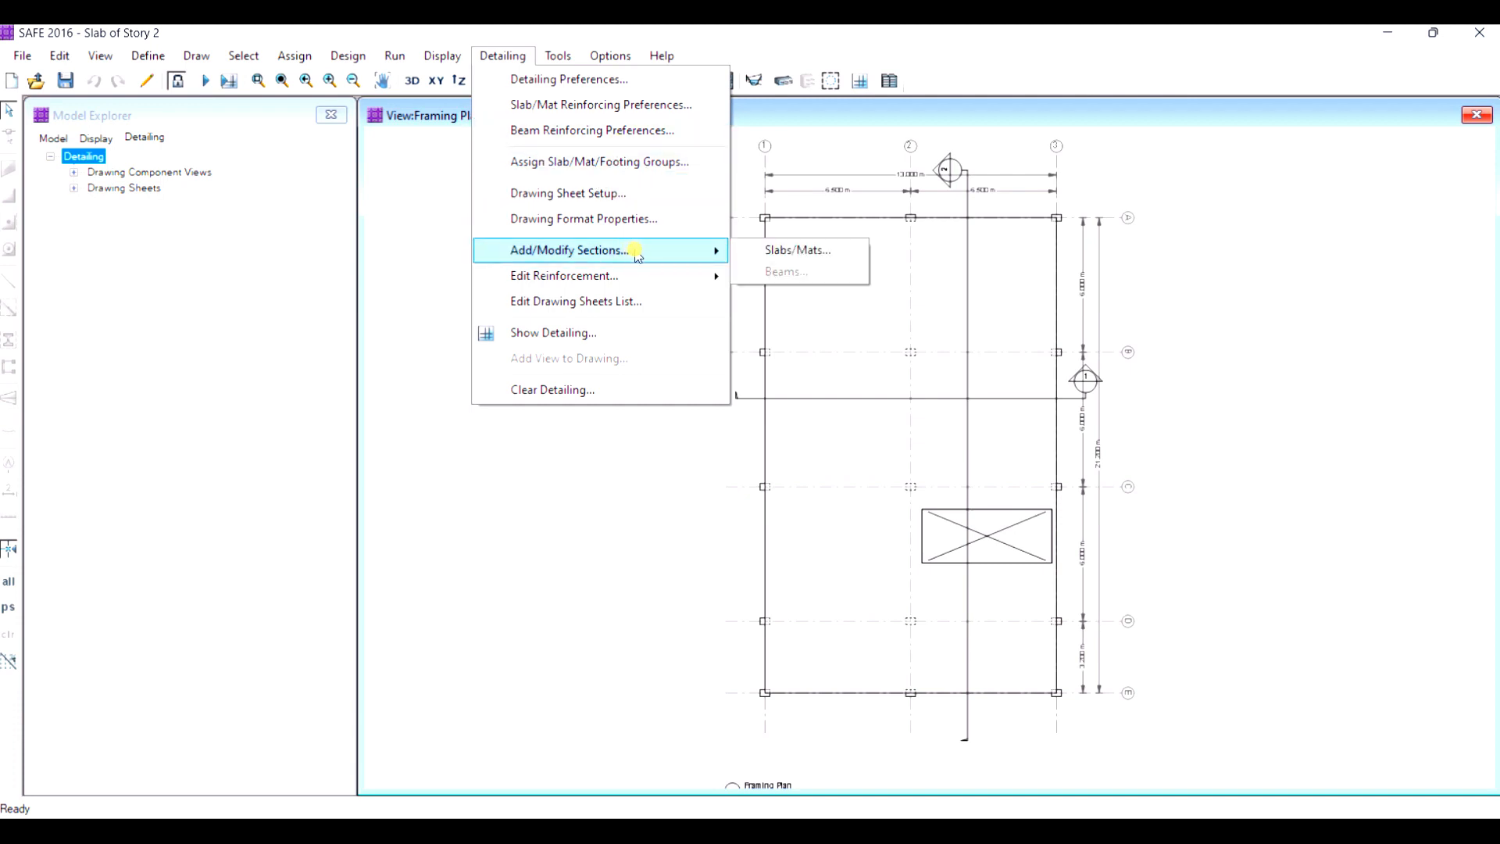
left_click(772, 252)
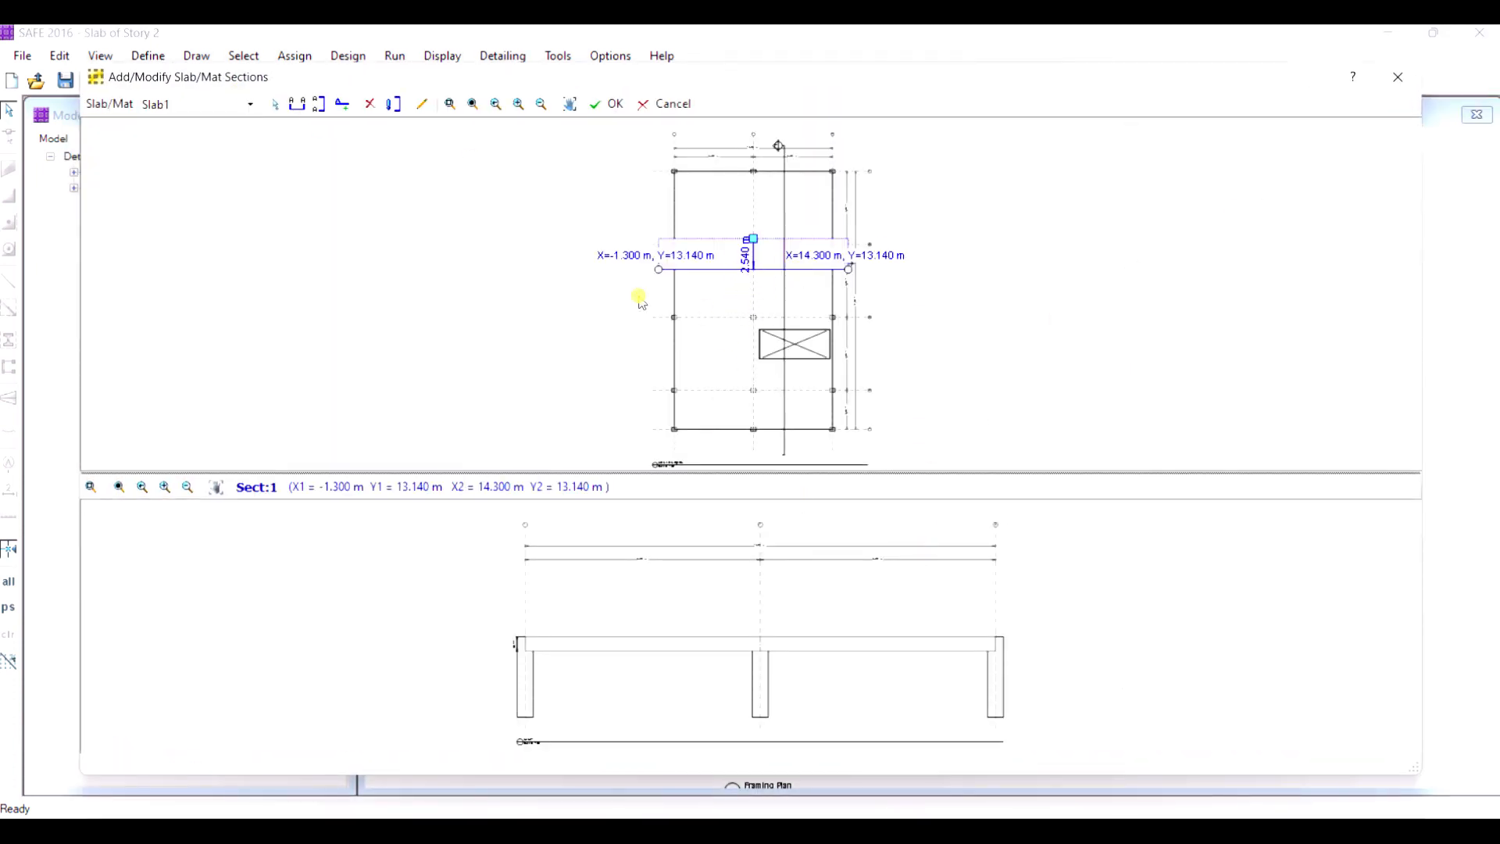
left_click(1404, 80)
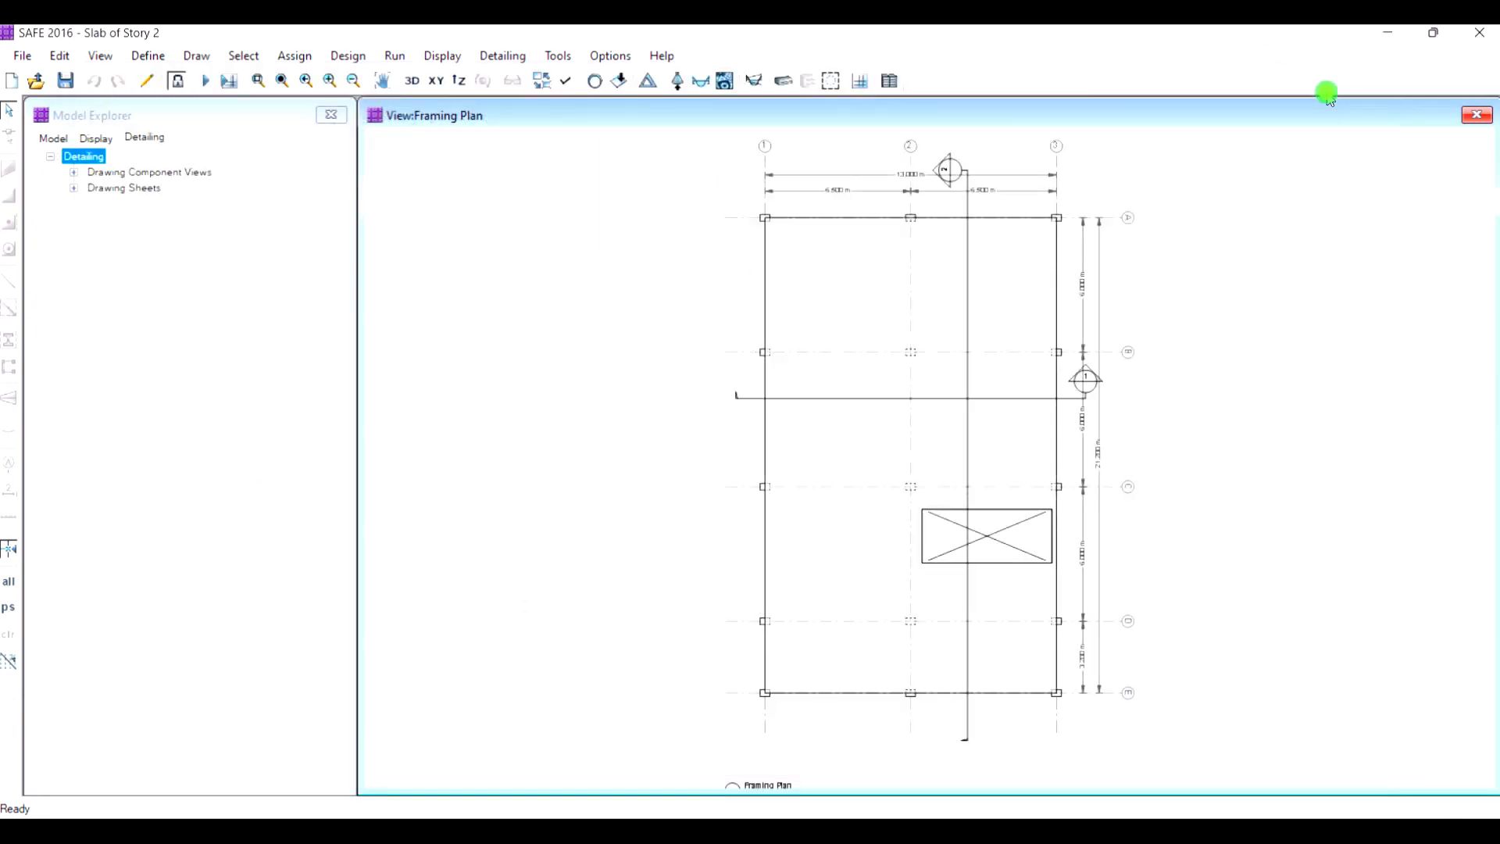
Step: Set the slab sections in each direction to 2 in the slab/mat detailing preferences
left_click(517, 58)
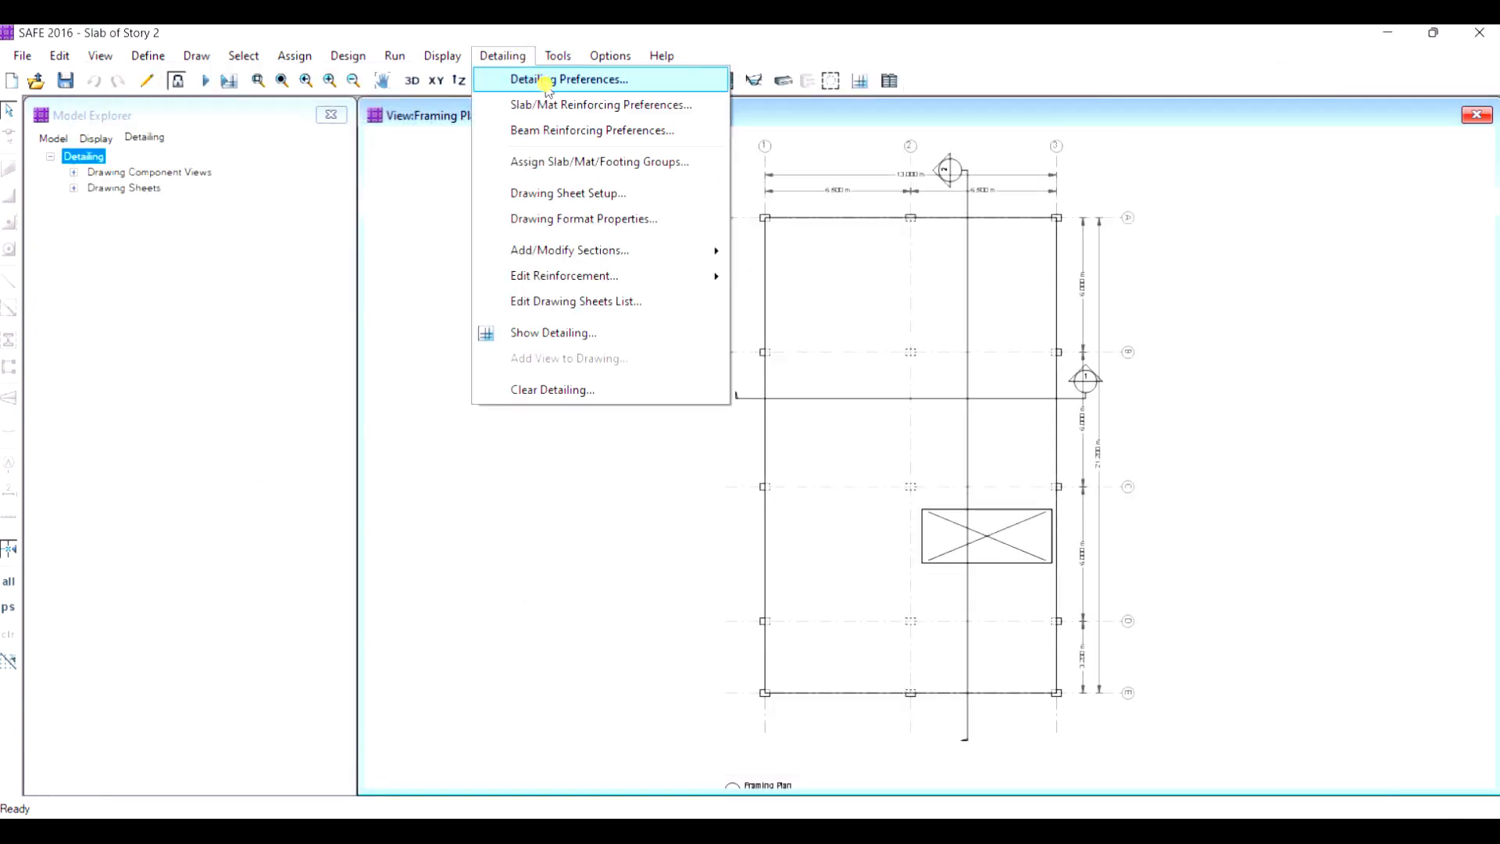
left_click(596, 105)
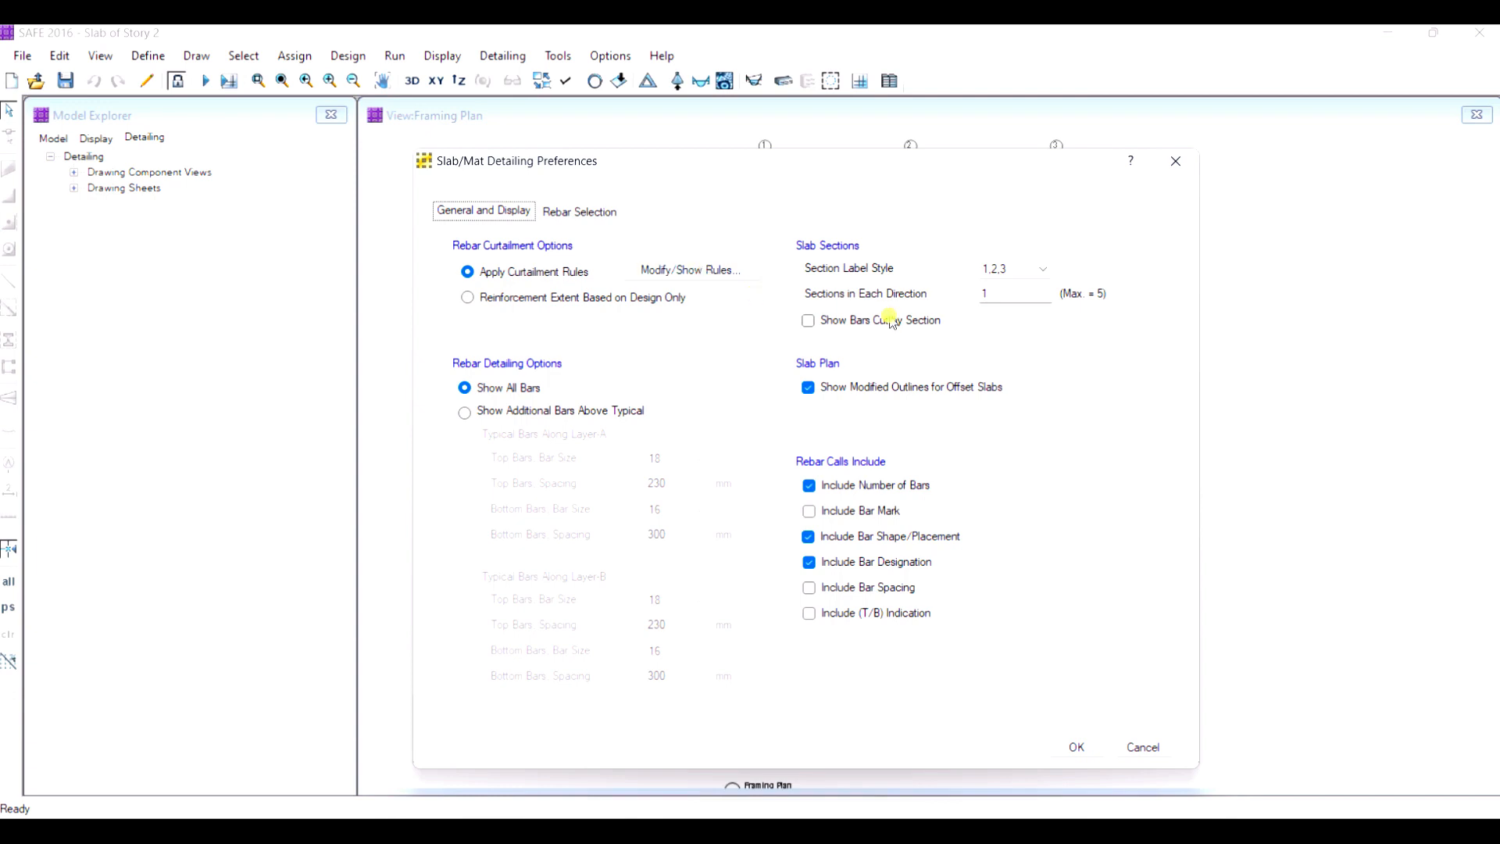
double_click(1016, 293)
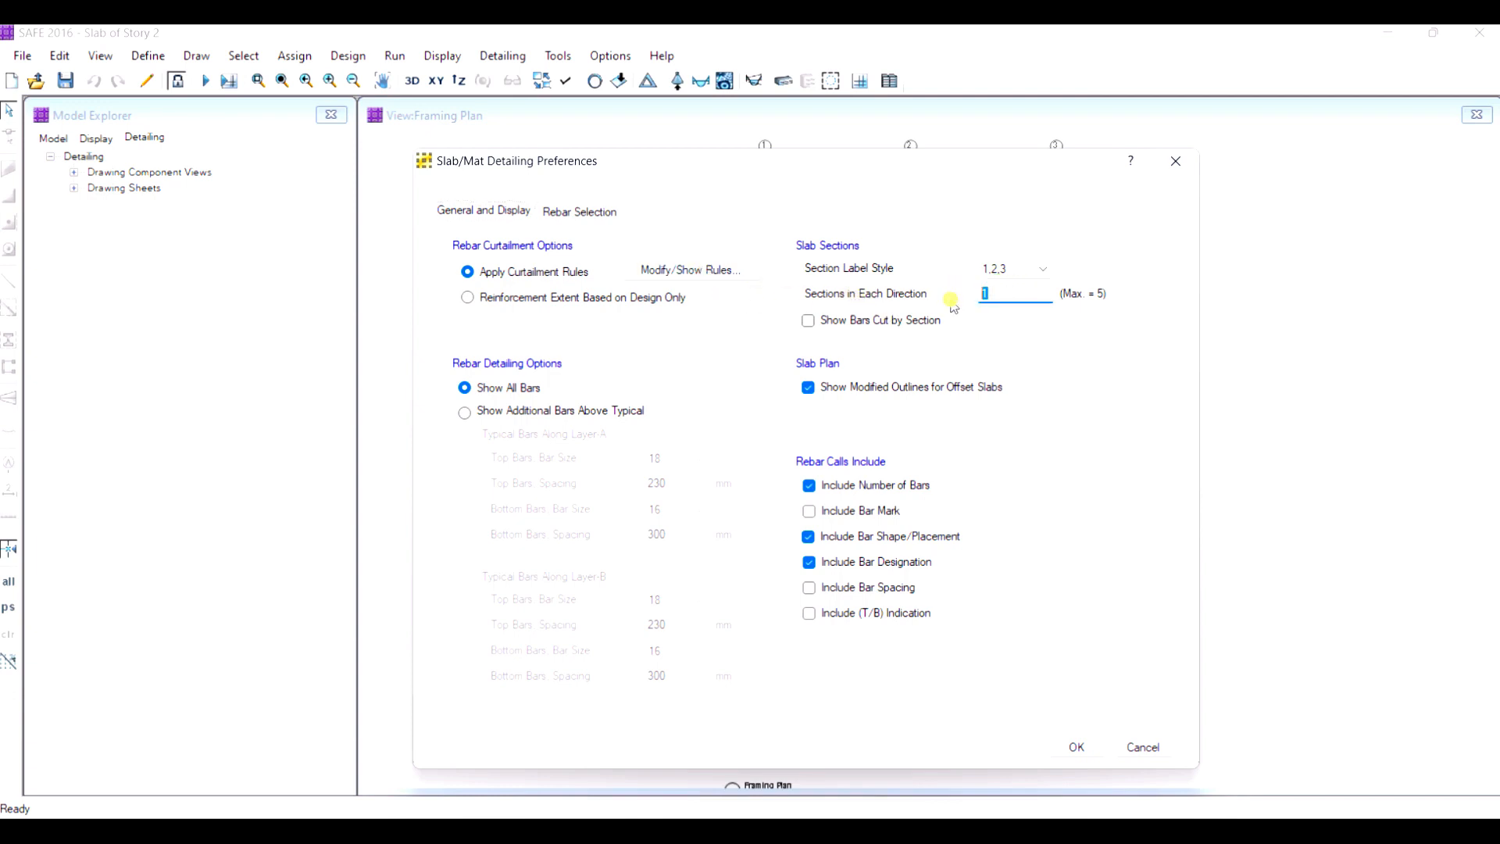
type("2")
left_click(1076, 747)
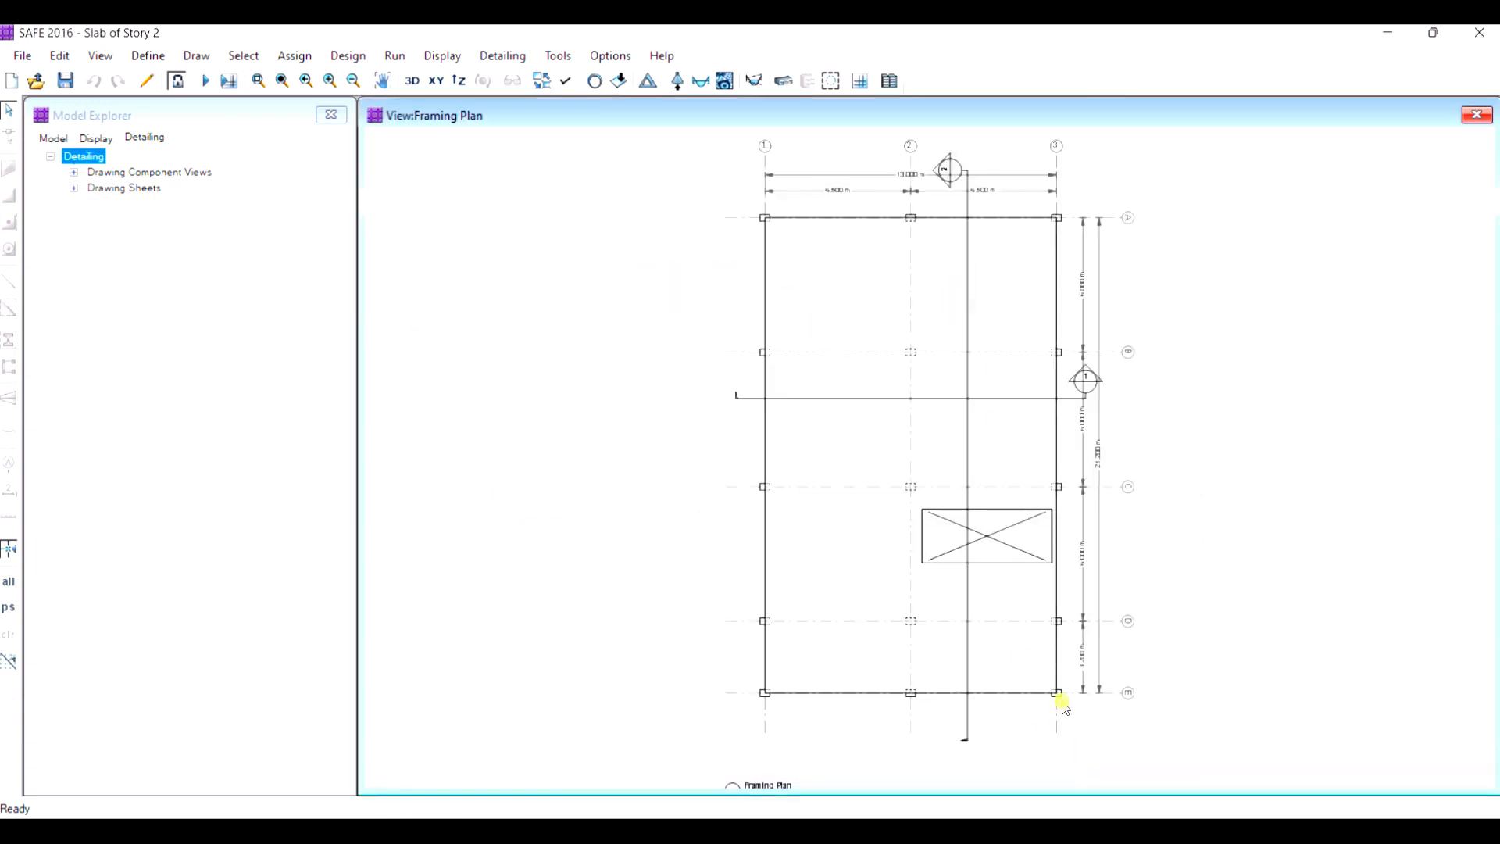
Step: Run new detailing and generate the drawings again, keeping all basic detailing options enabled
left_click(443, 55)
left_click(395, 56)
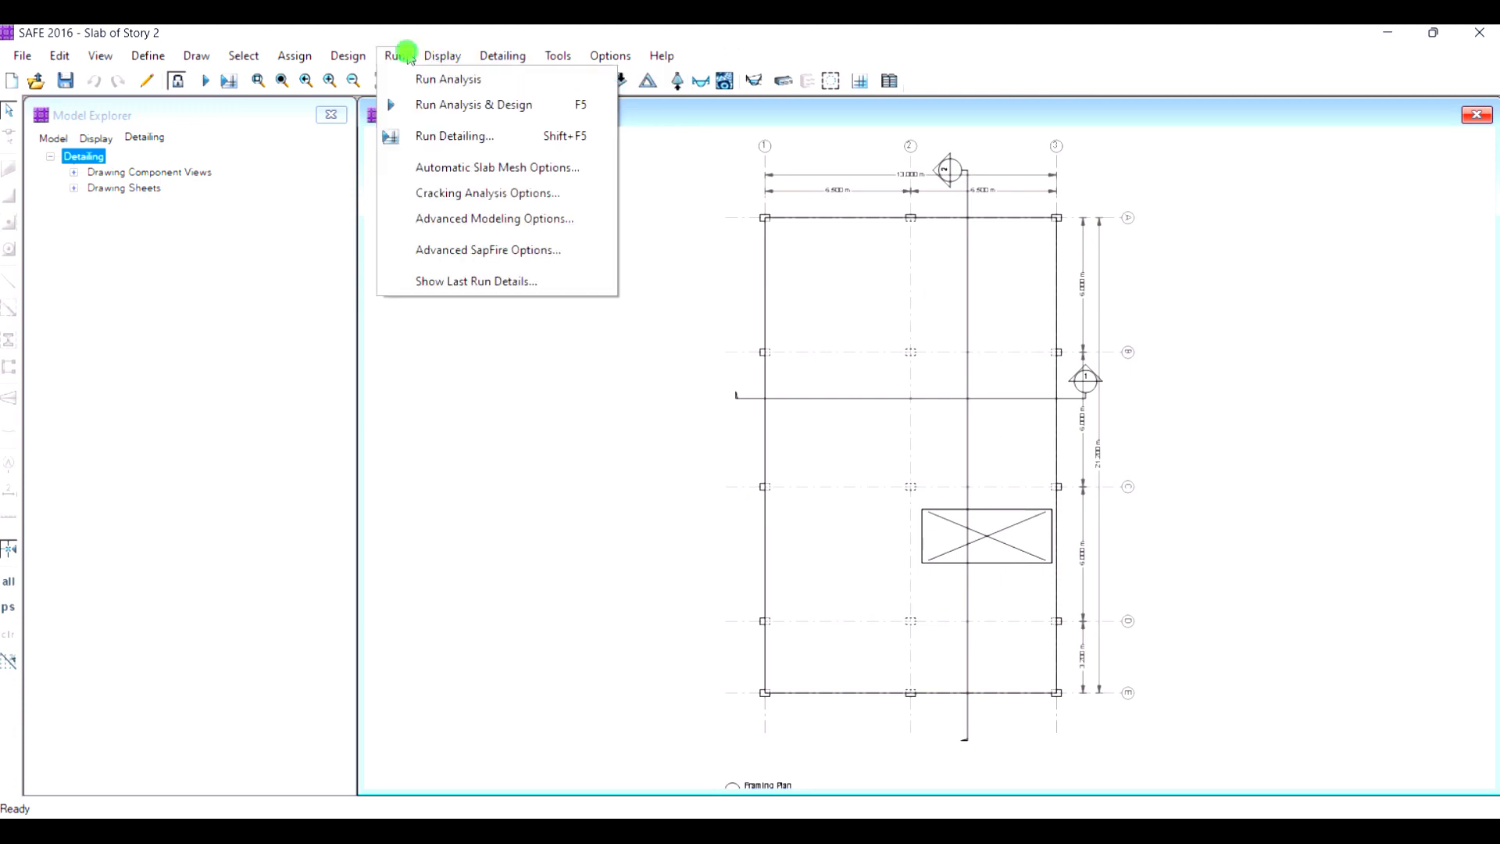
left_click(432, 134)
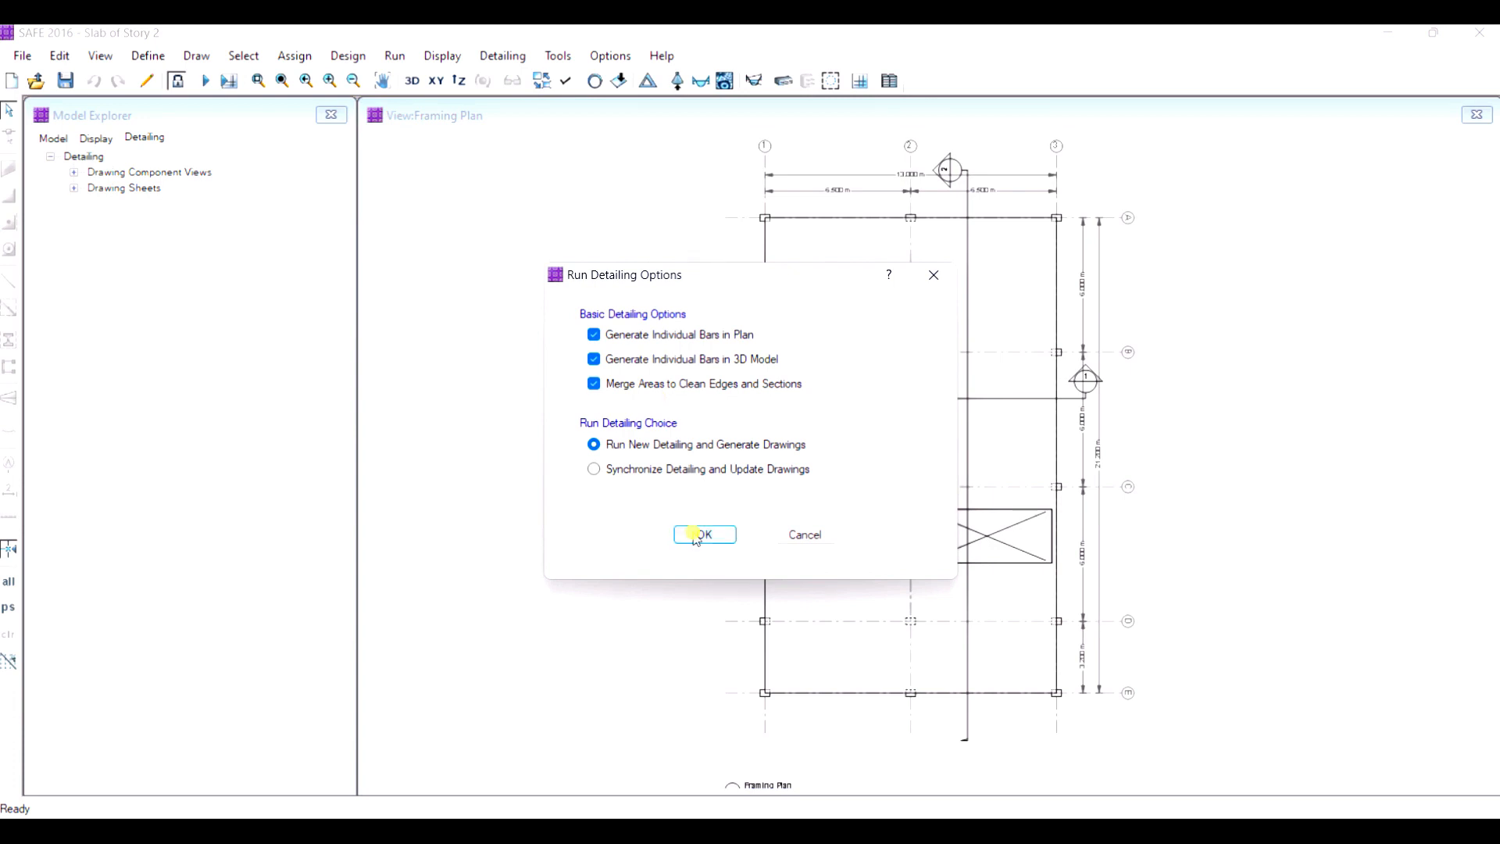
left_click(701, 533)
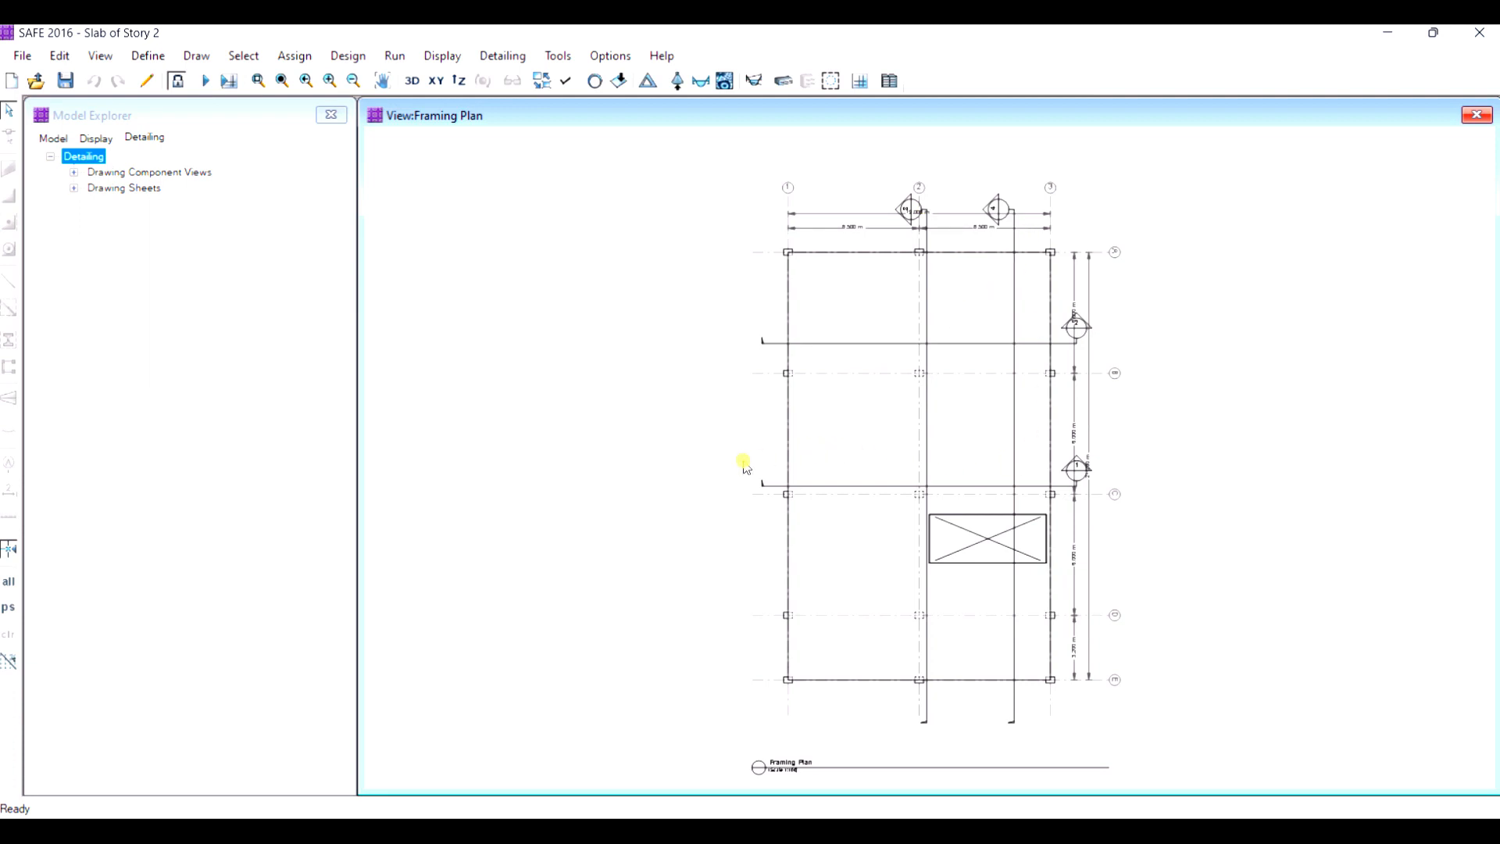
Step: Display the strip based slab design as enveloping flexural reinforcement for Layer A, showing top and bottom rebar intensity
left_click(500, 58)
left_click(500, 61)
left_click(442, 55)
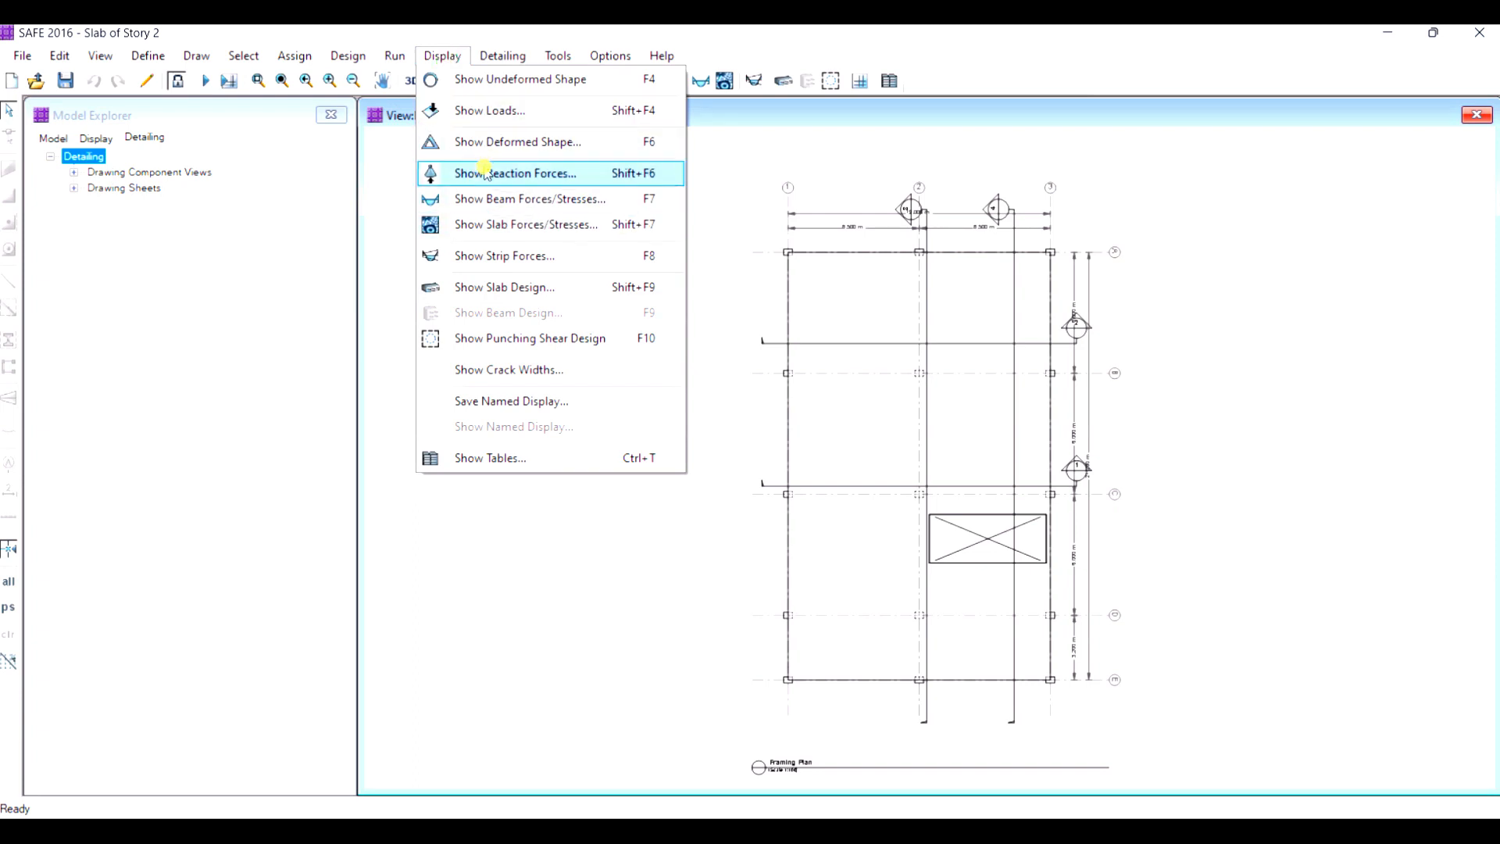
left_click(523, 287)
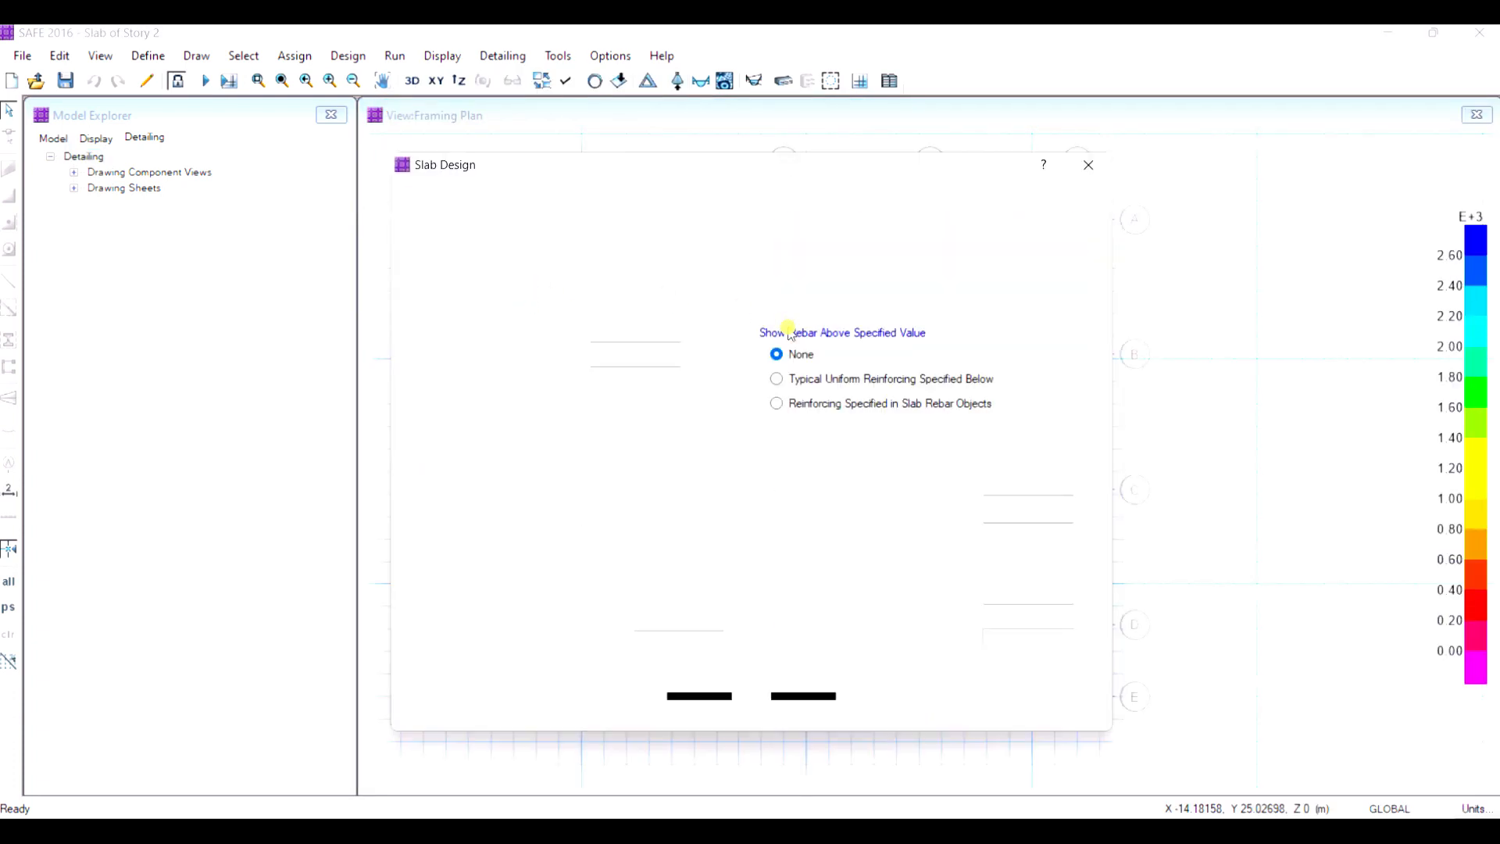
left_click(656, 227)
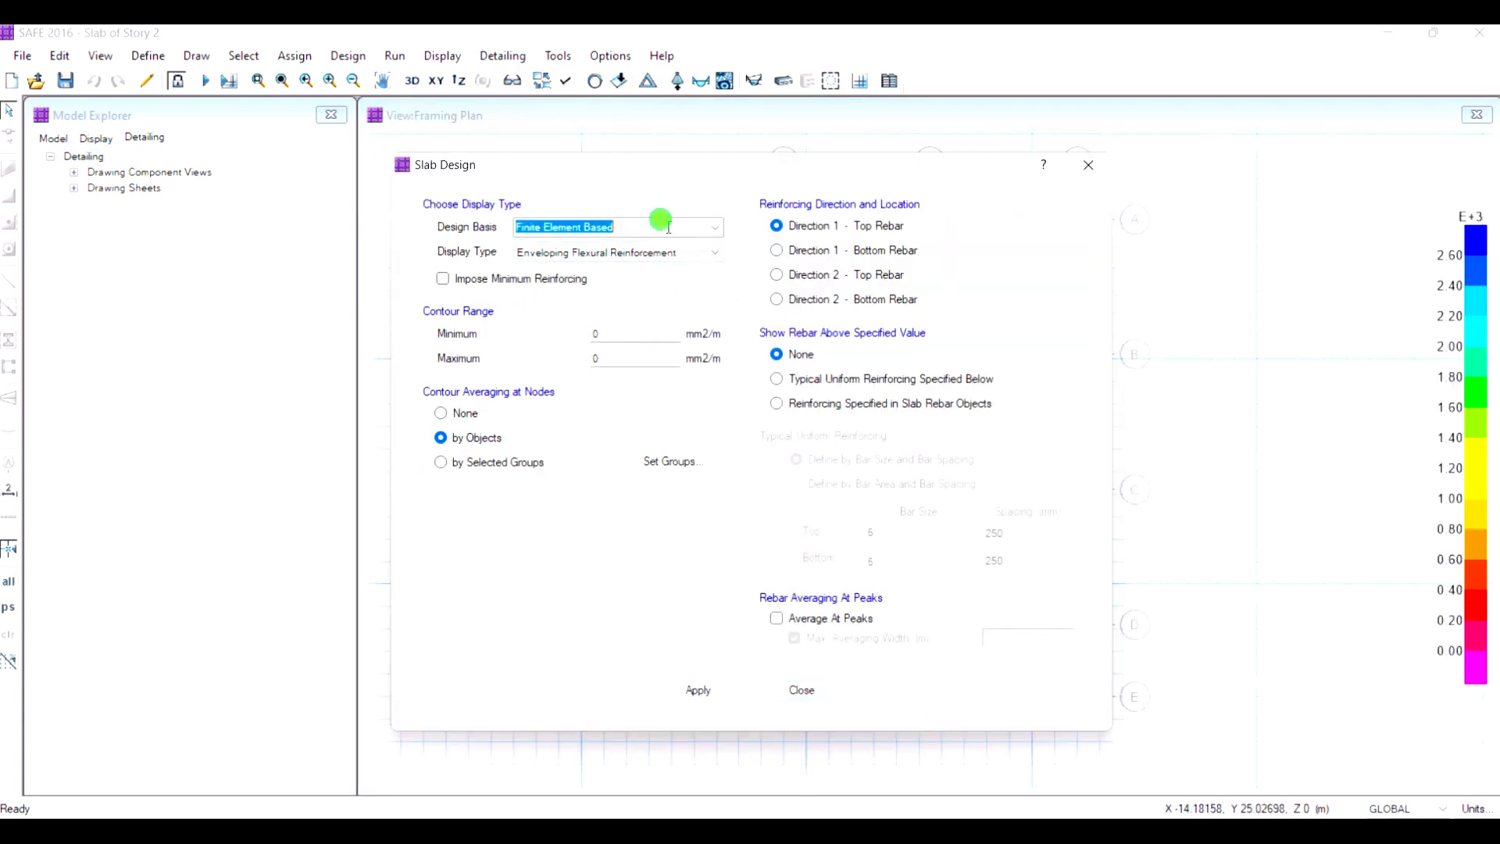
left_click(714, 229)
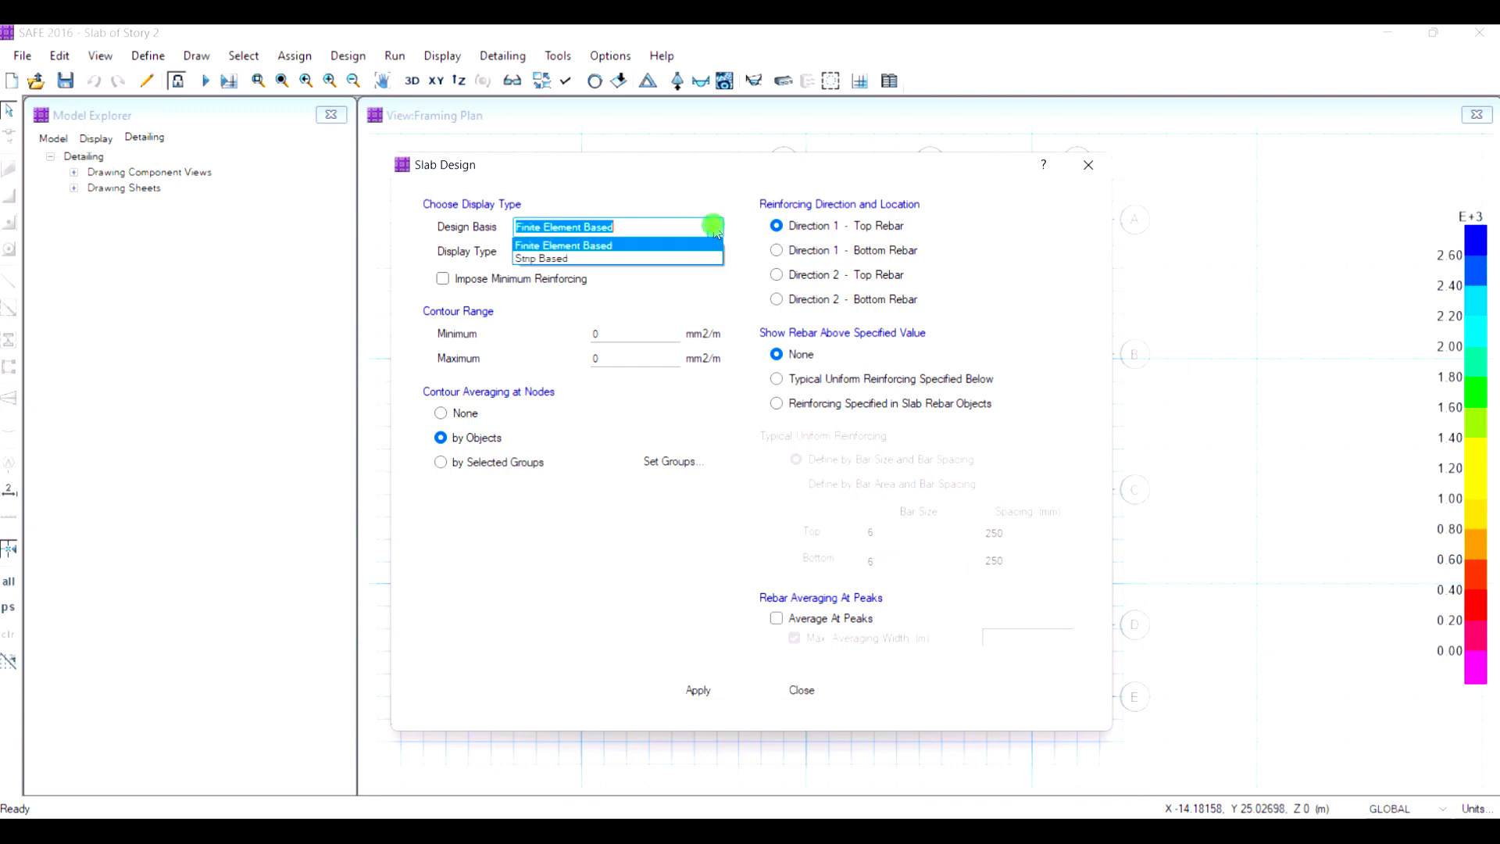
left_click(617, 261)
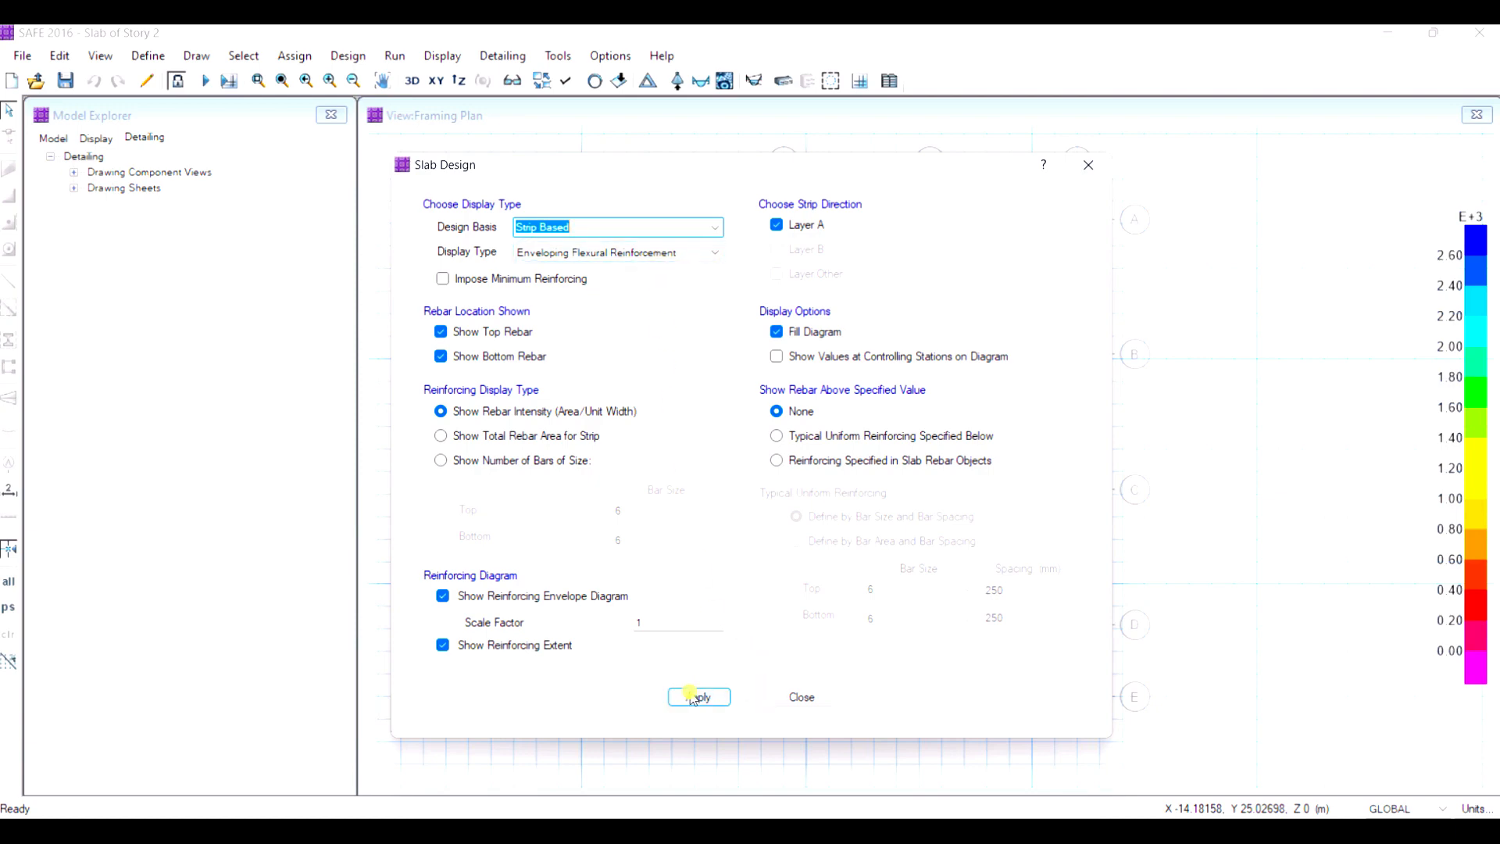
left_click(698, 697)
left_click_drag(851, 171, 589, 169)
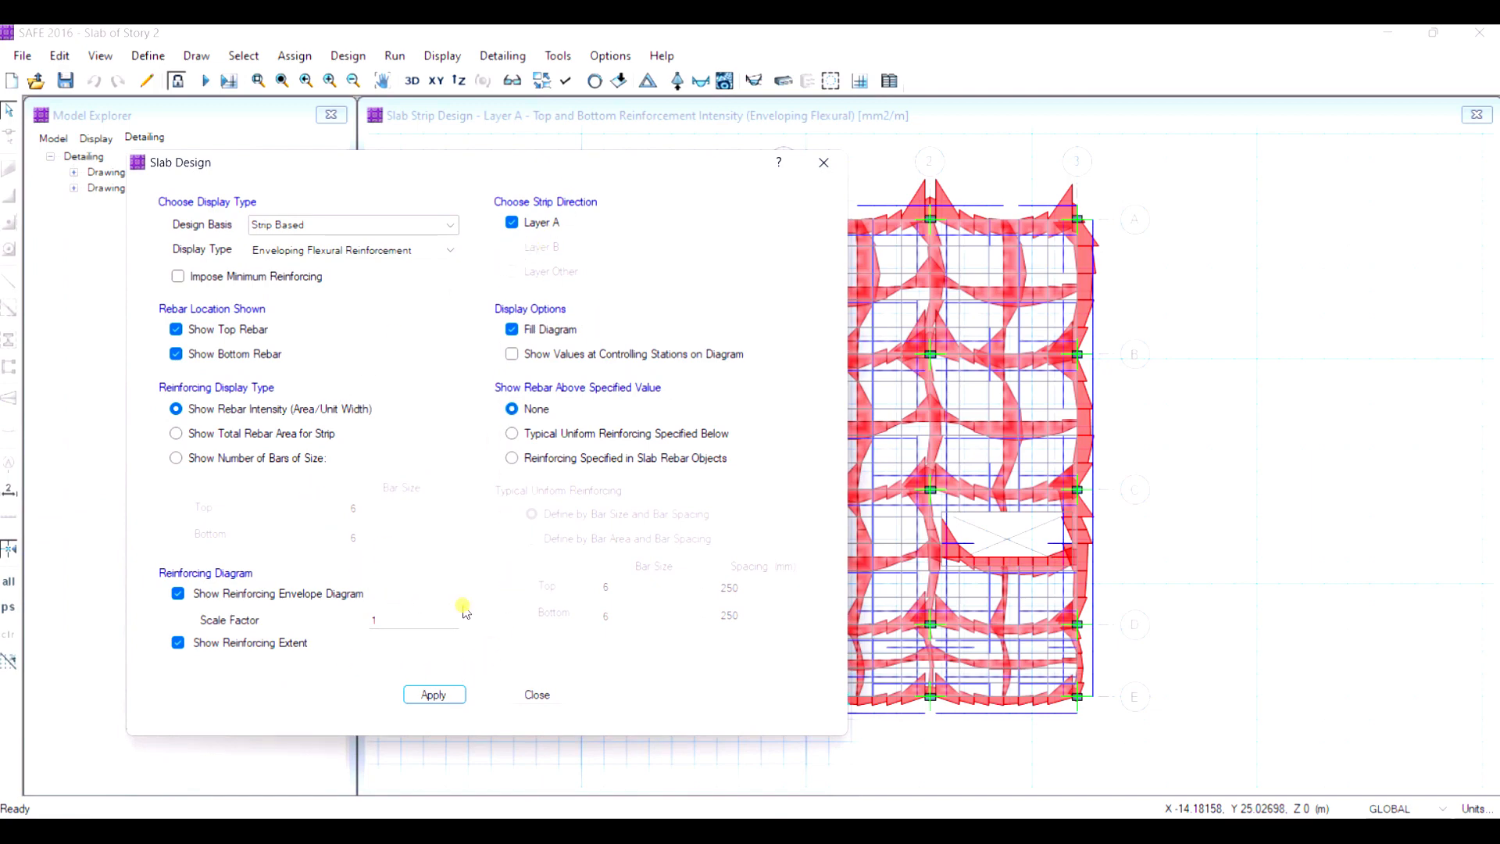
left_click(563, 434)
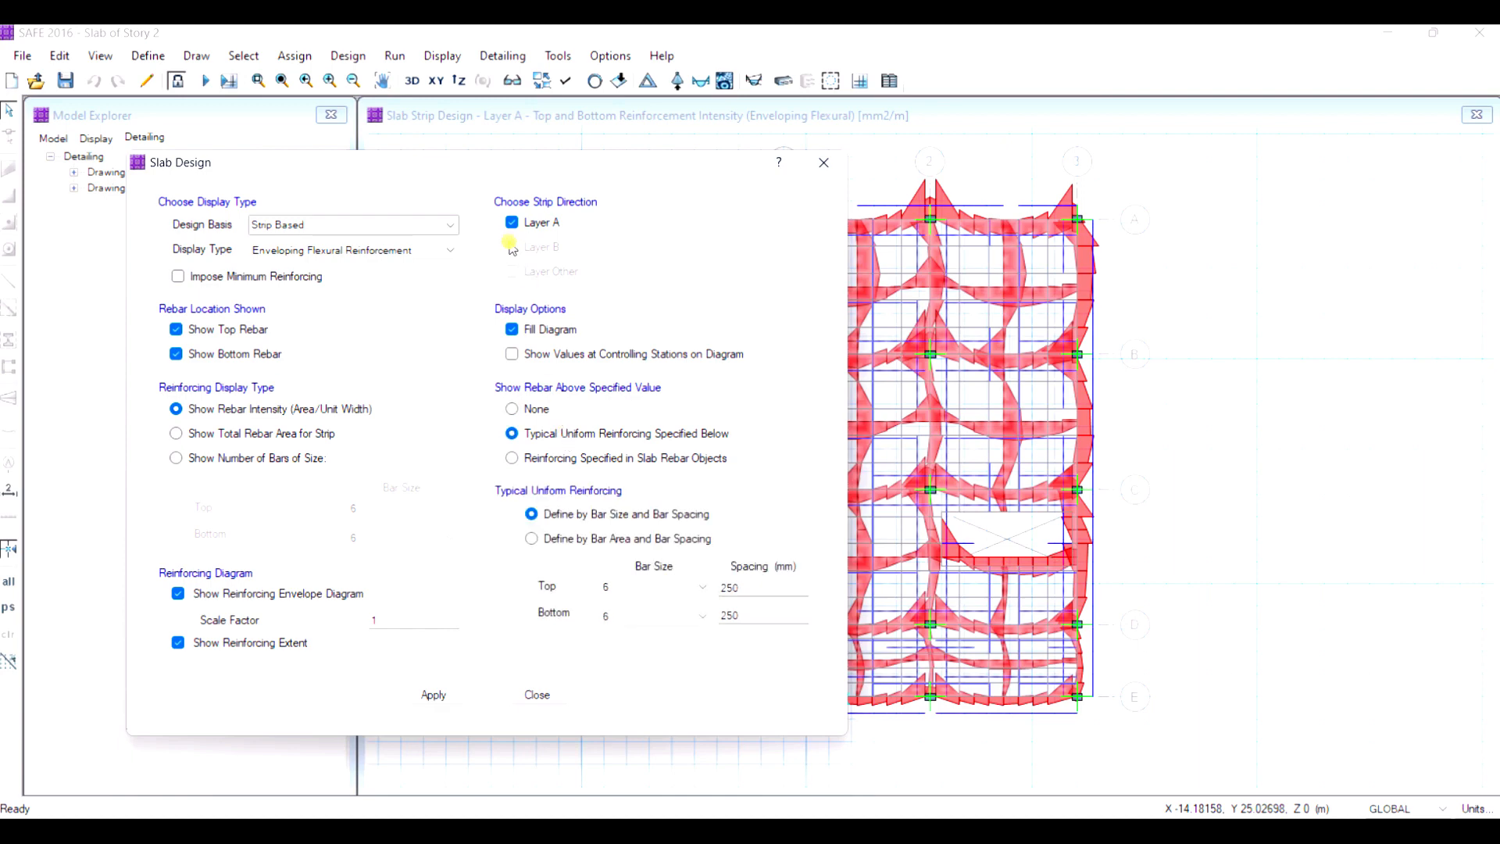
left_click(538, 694)
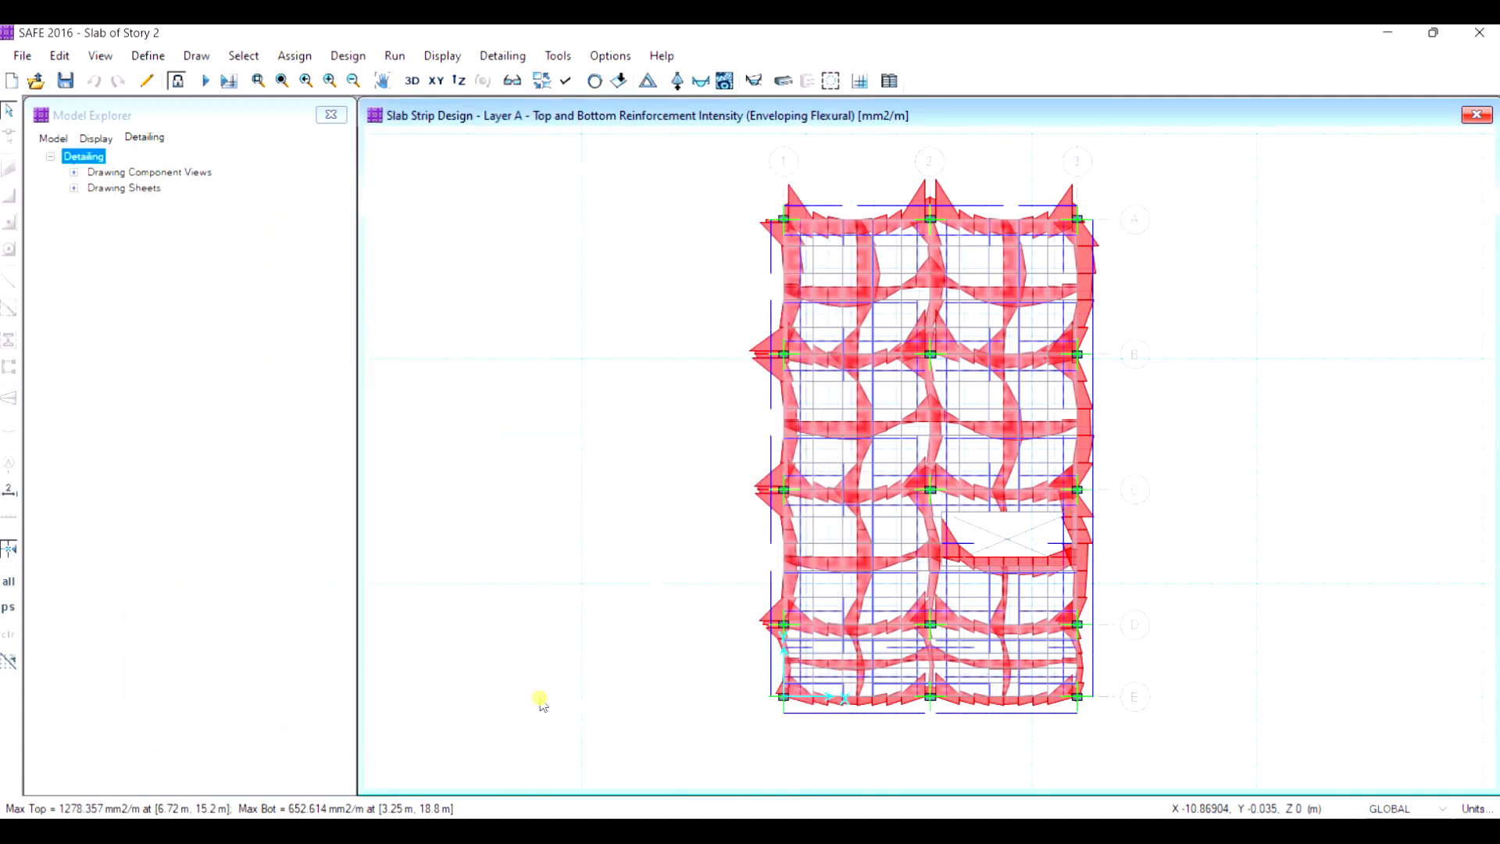
Step: Unlock the model and add design strips along the Y grid direction on layer B, with middle strips and automatic strip width
left_click(177, 82)
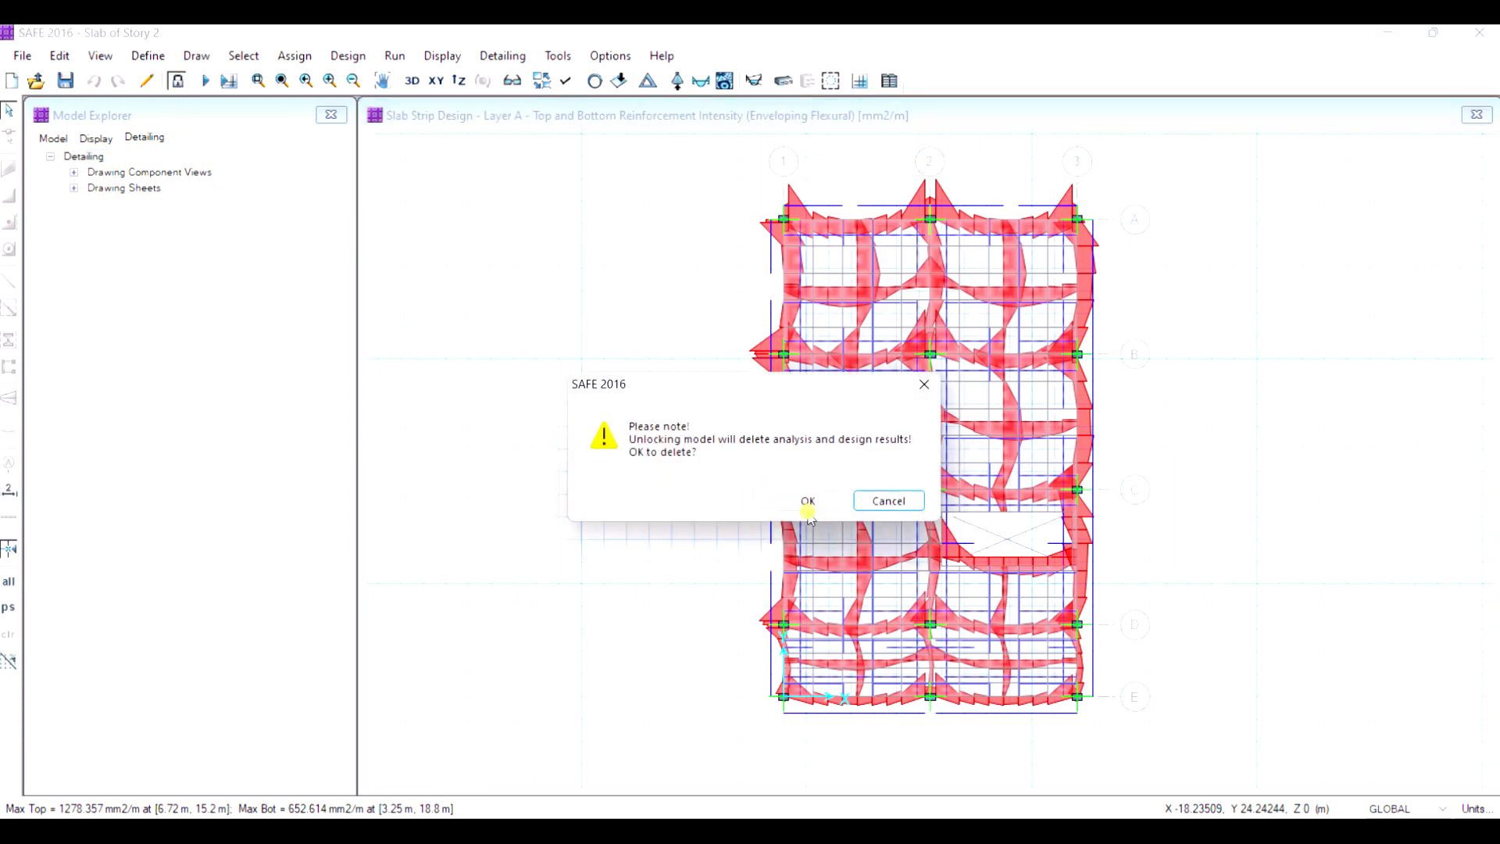
left_click(808, 504)
left_click(60, 56)
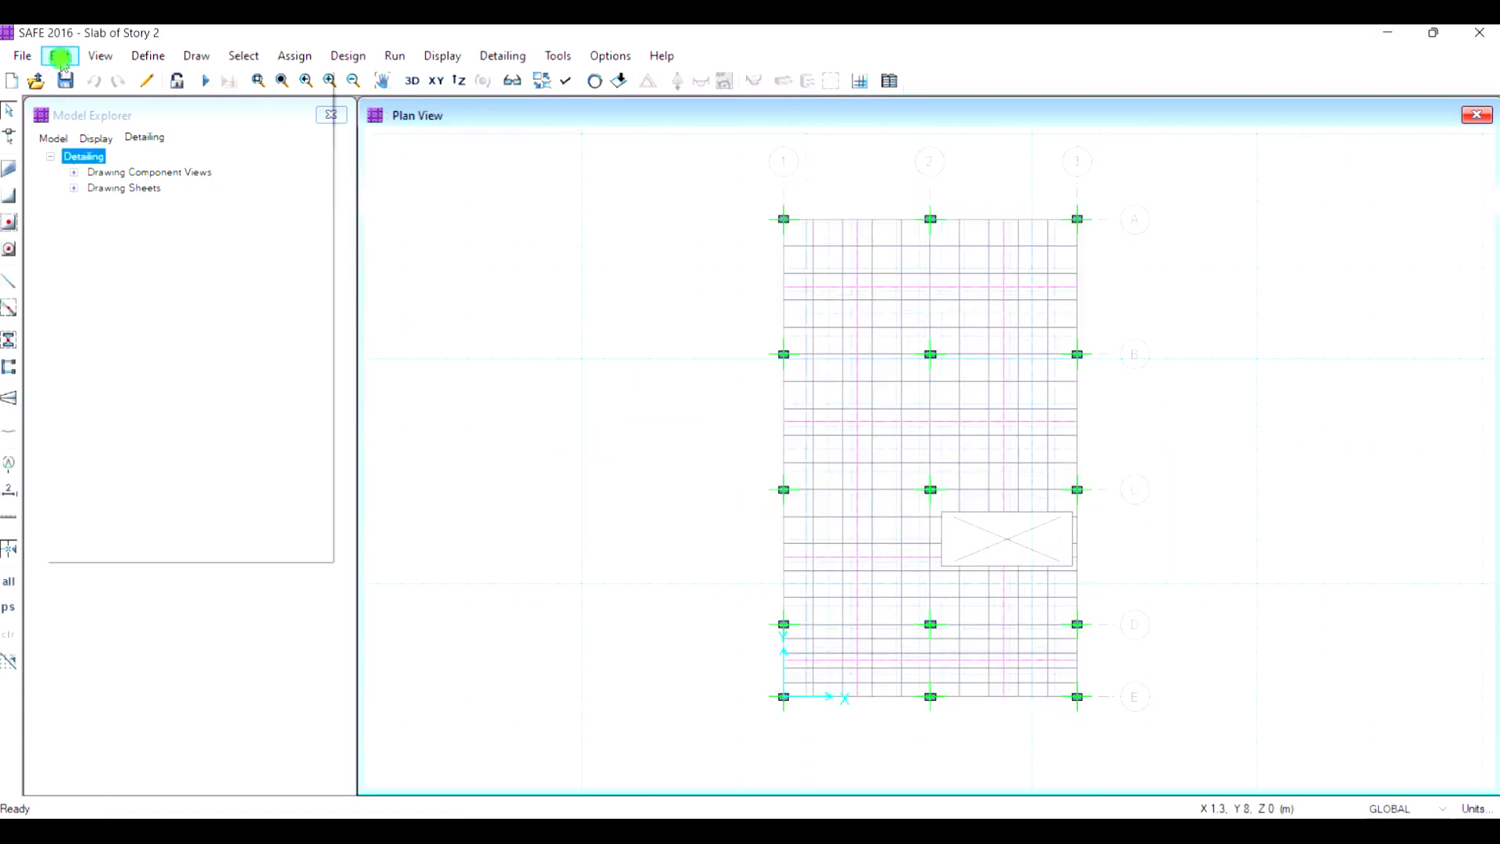
mouse_move(228, 552)
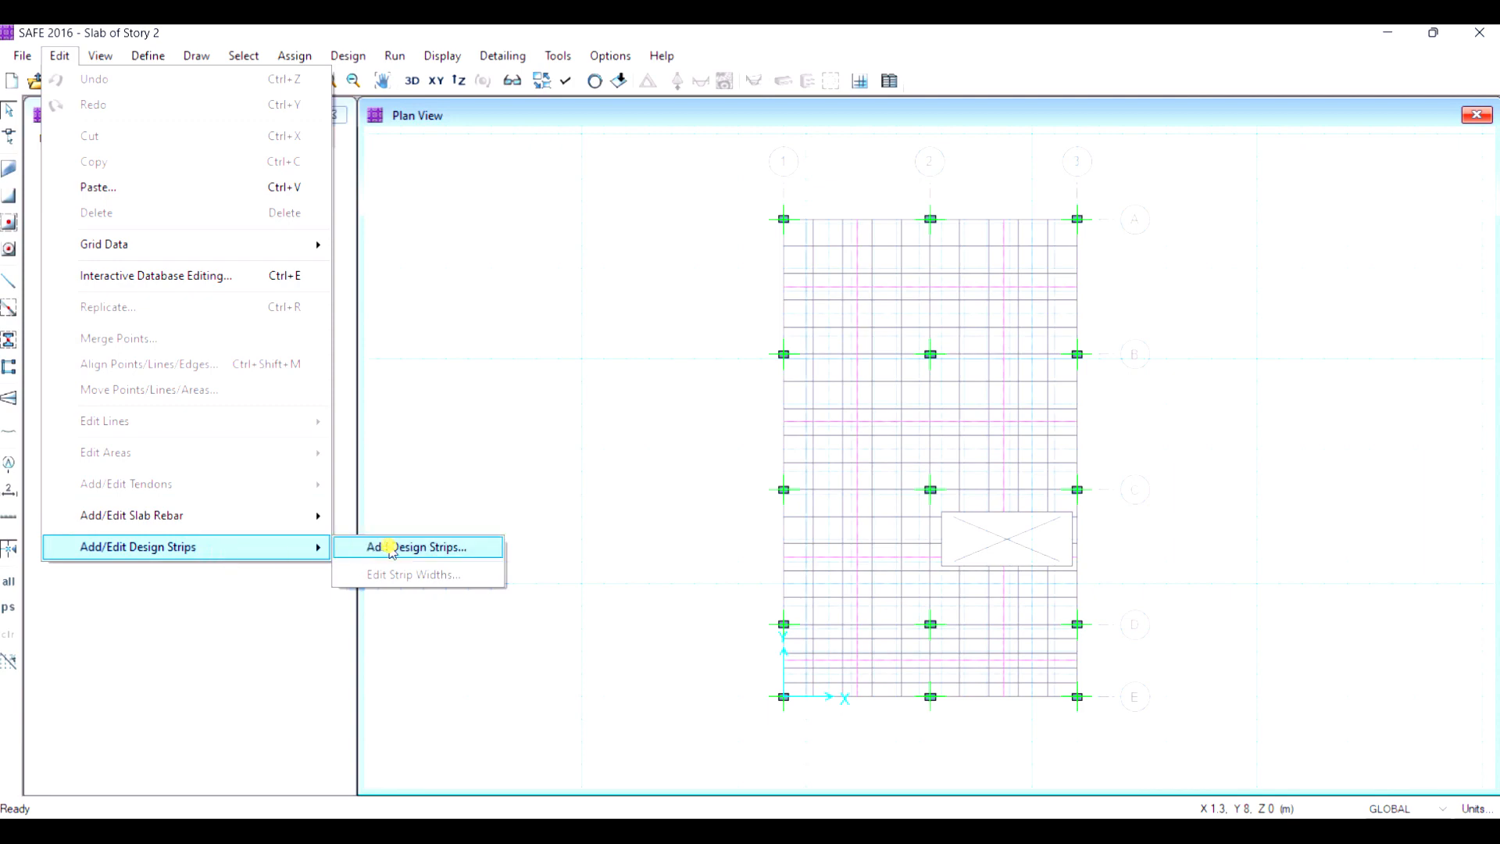
left_click(419, 549)
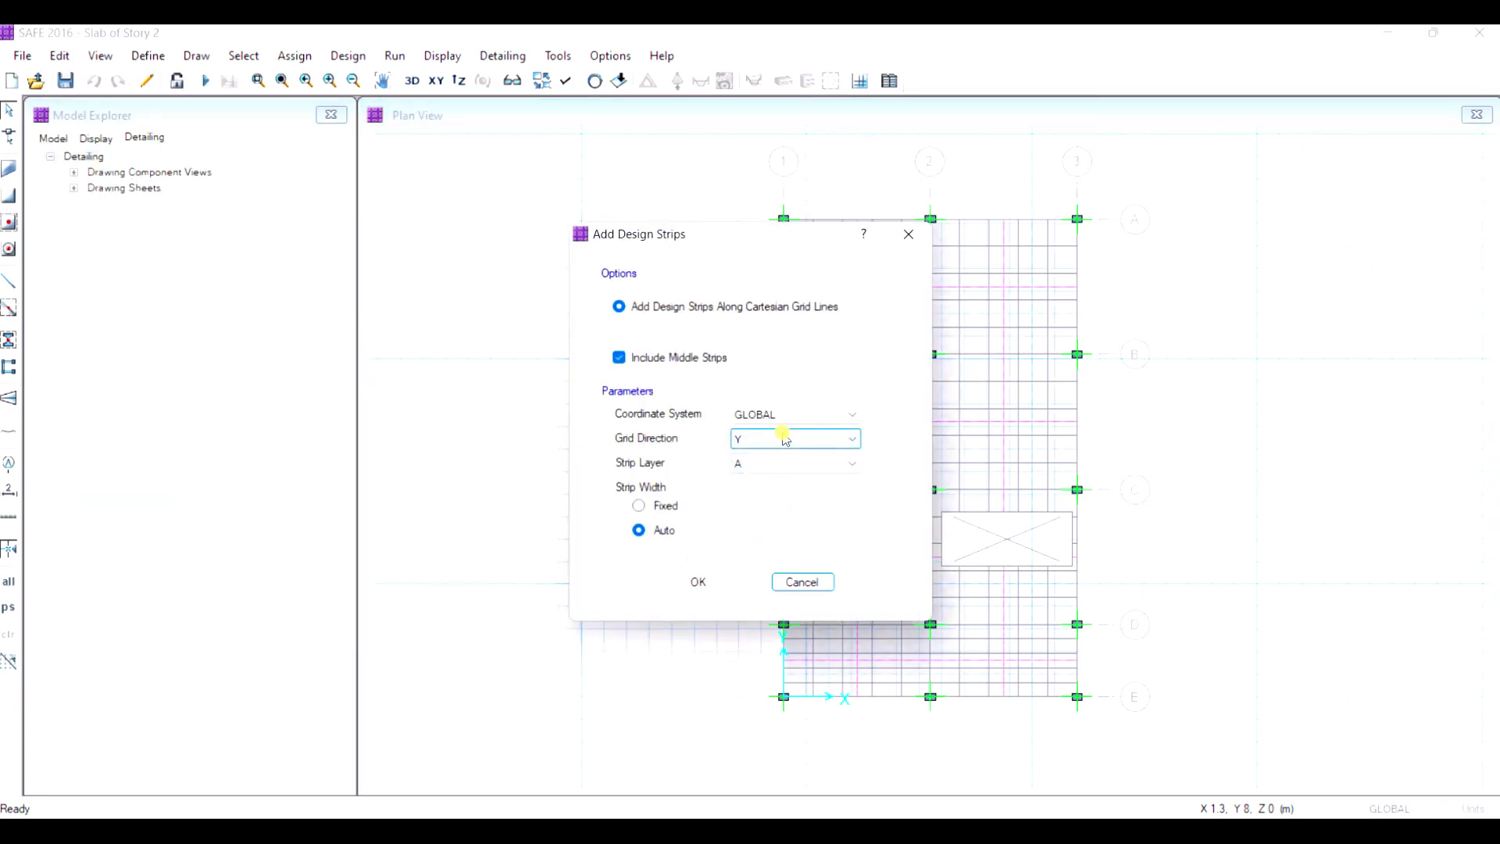
left_click(773, 466)
left_click(763, 496)
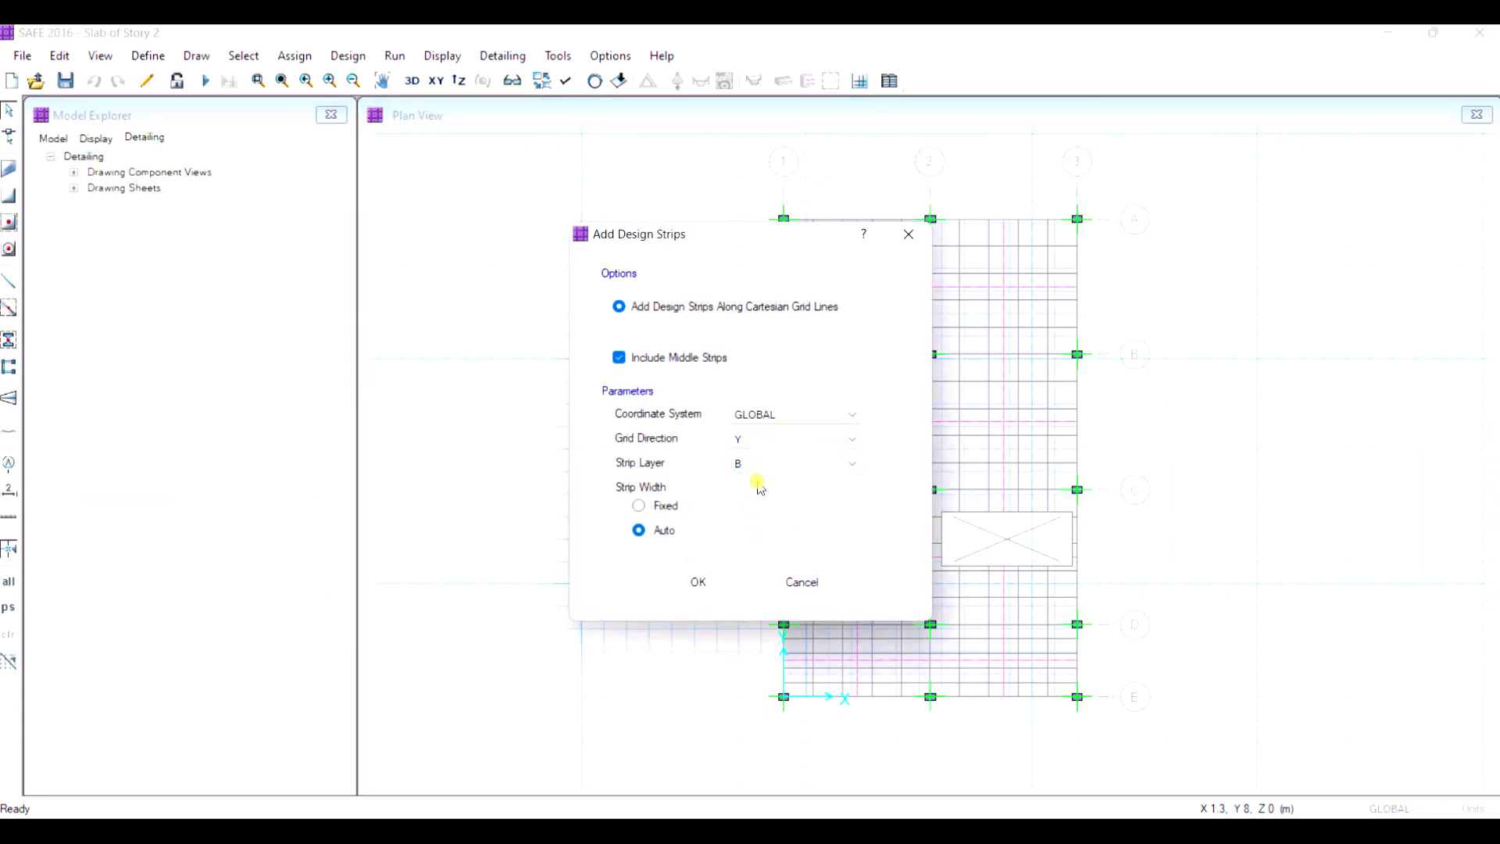
left_click(716, 586)
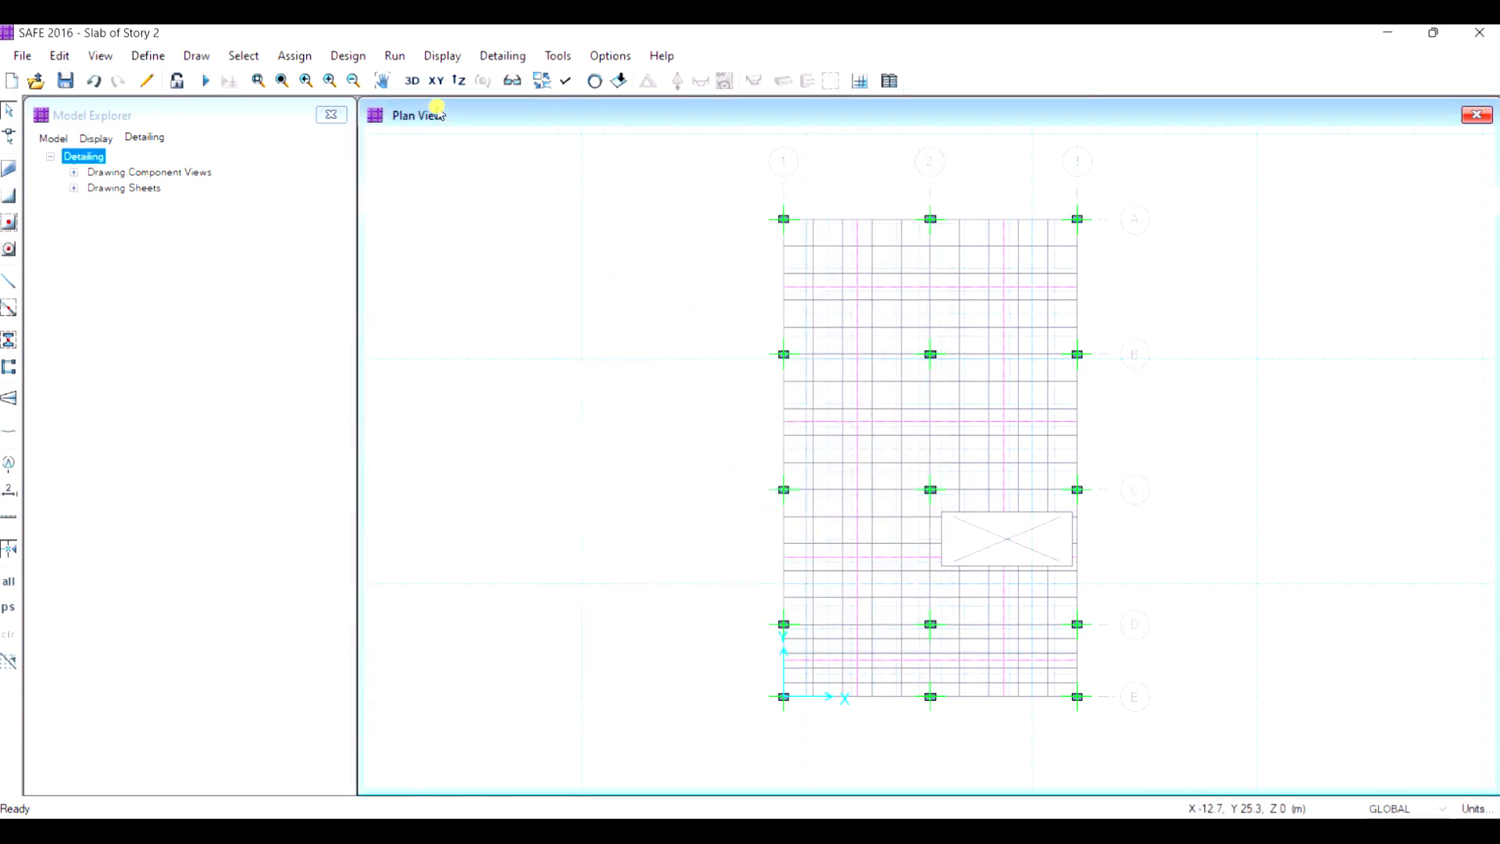
Step: Run the analysis and design of the slab again with the added design strips
left_click(210, 80)
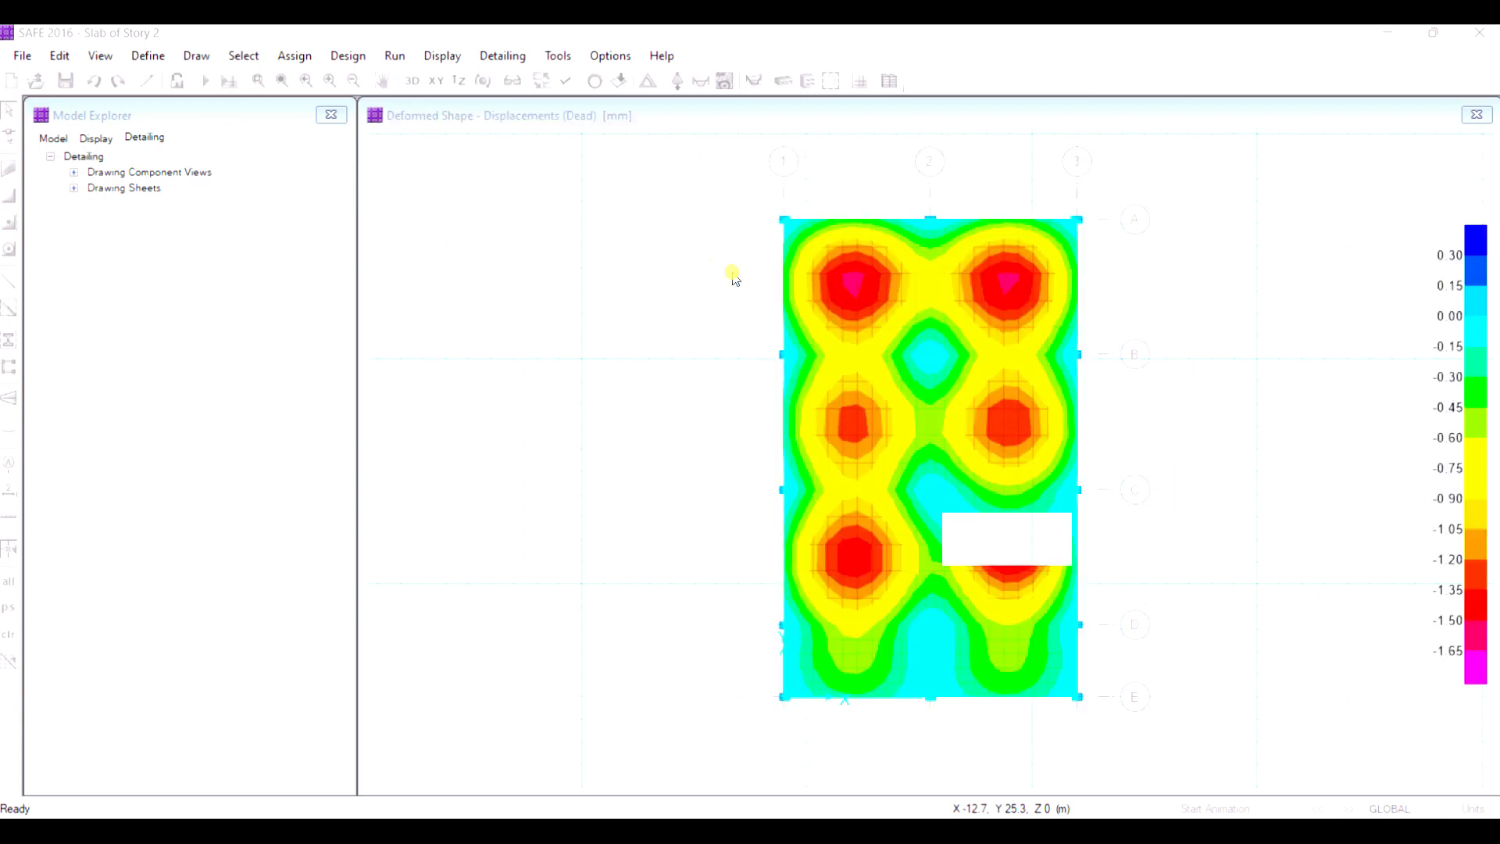
left_click(494, 59)
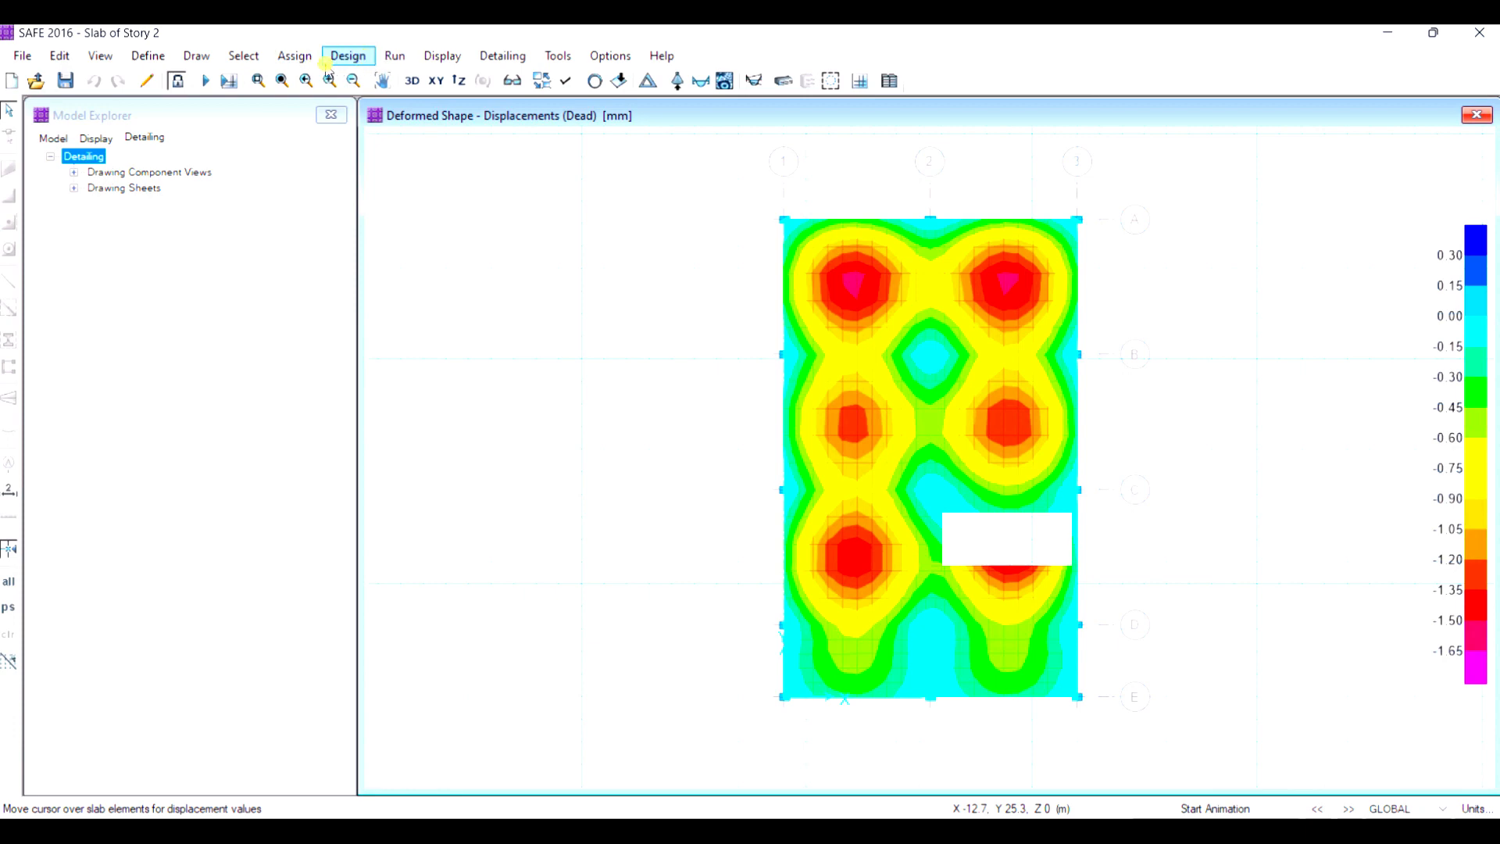
Step: Run new detailing and generate the drawings for the redesigned slab with all basic detailing options enabled
left_click(346, 58)
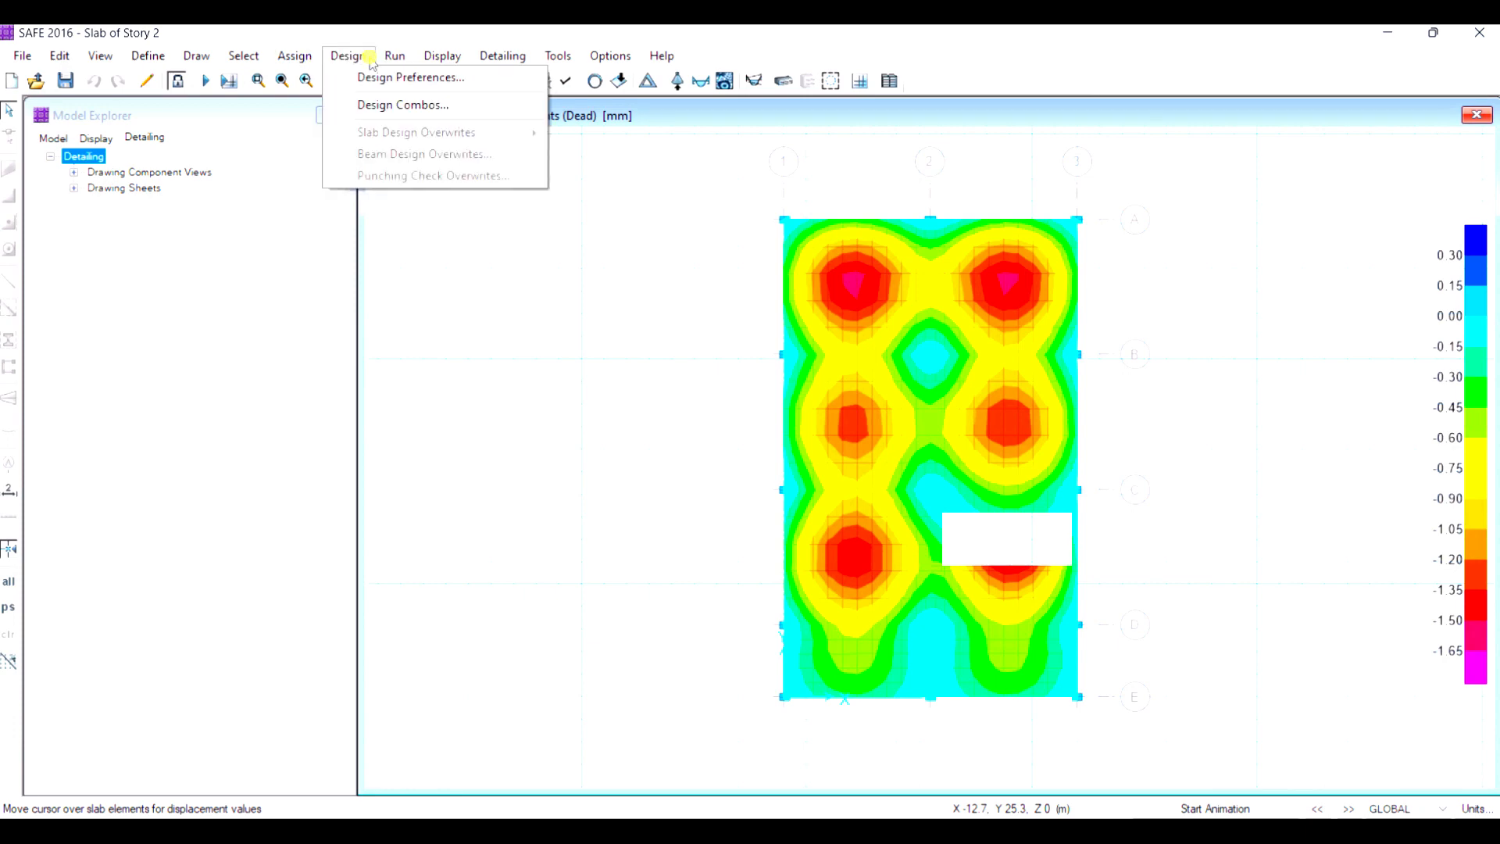
left_click(348, 57)
left_click(393, 58)
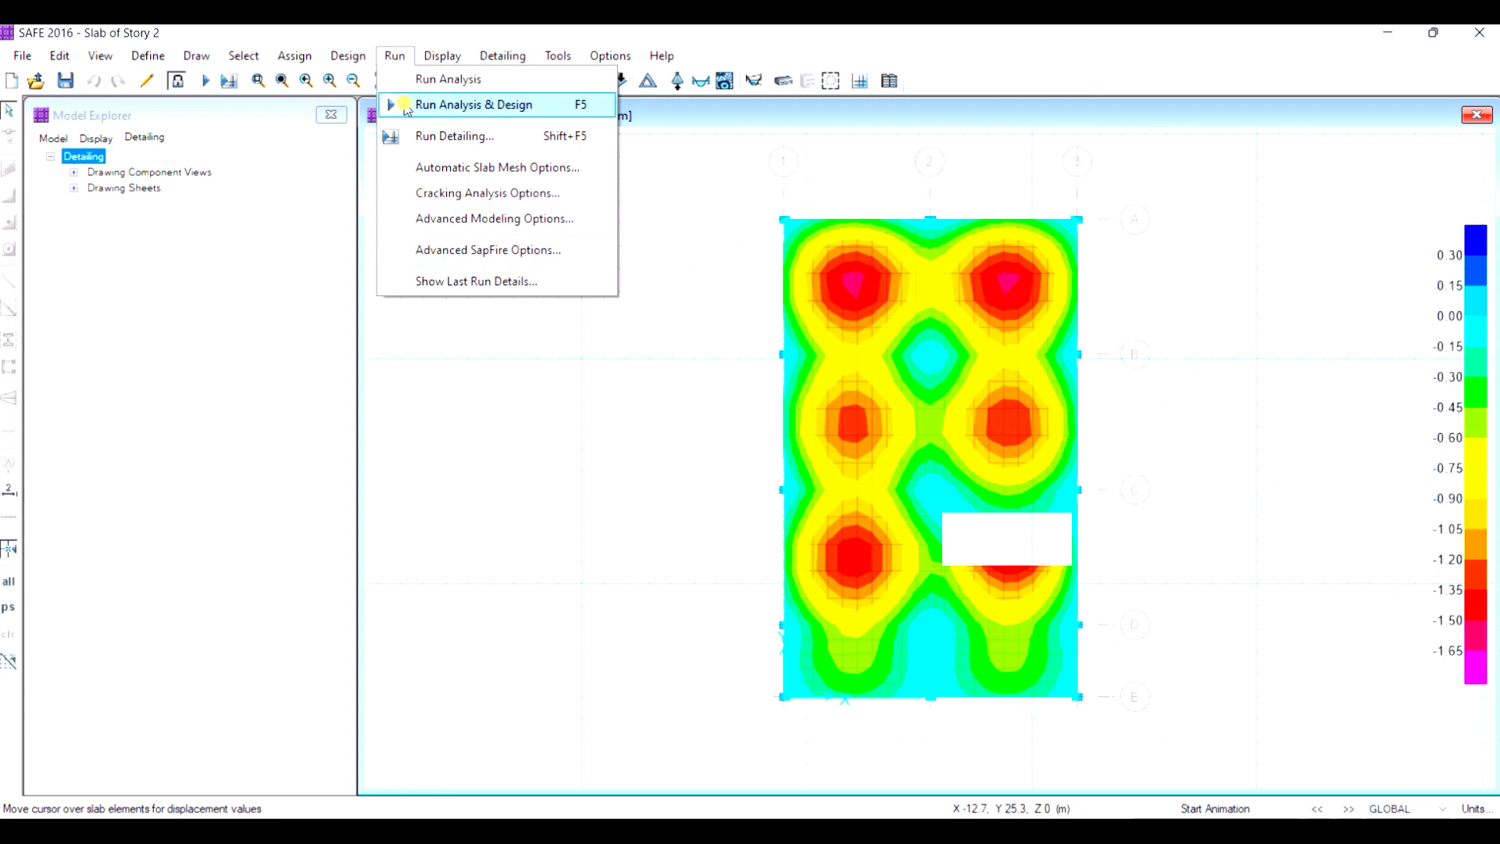
left_click(456, 136)
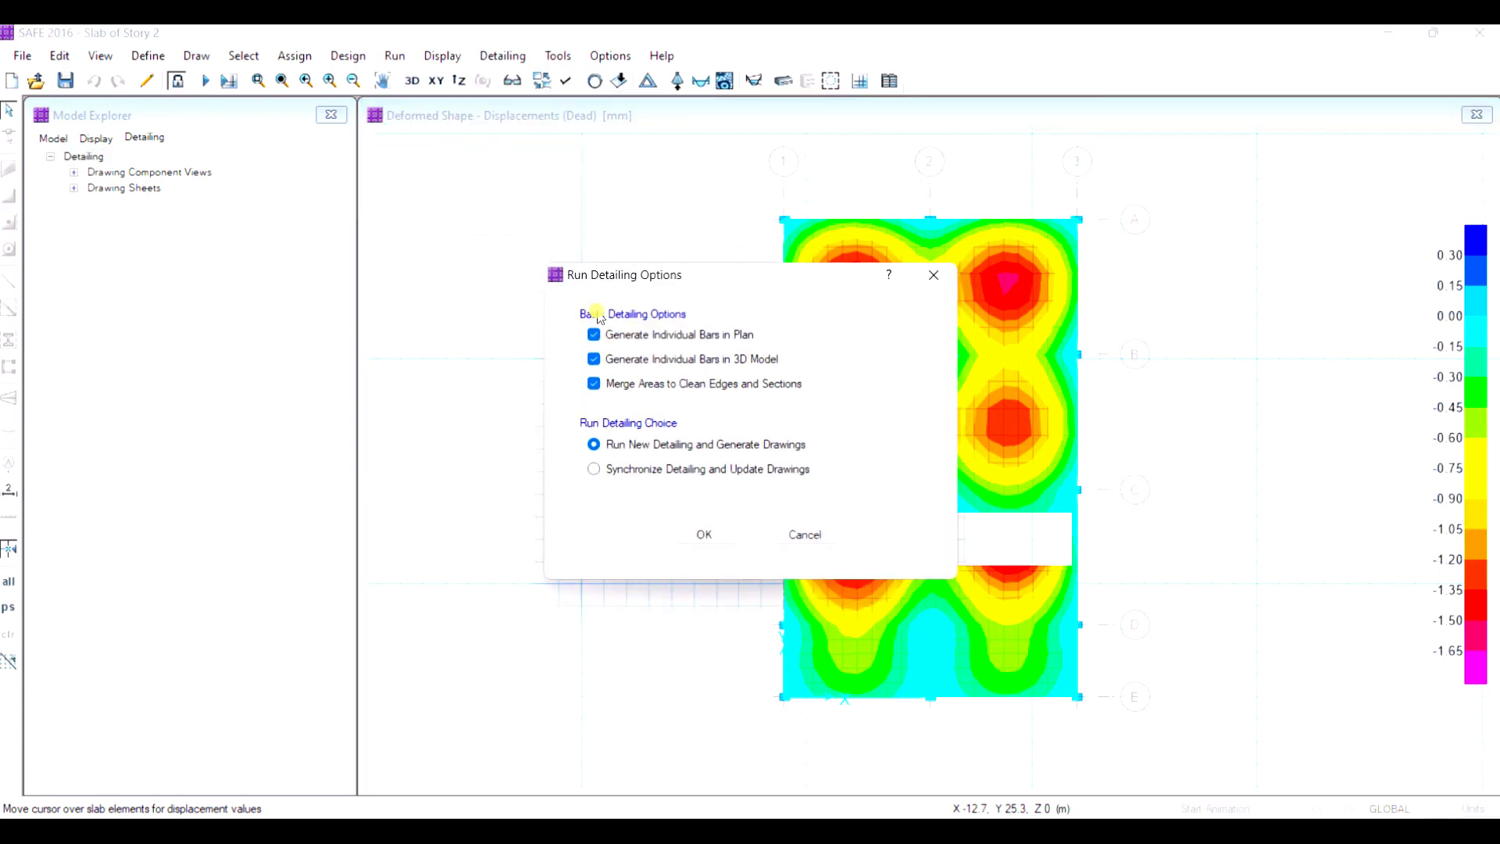
left_click(705, 534)
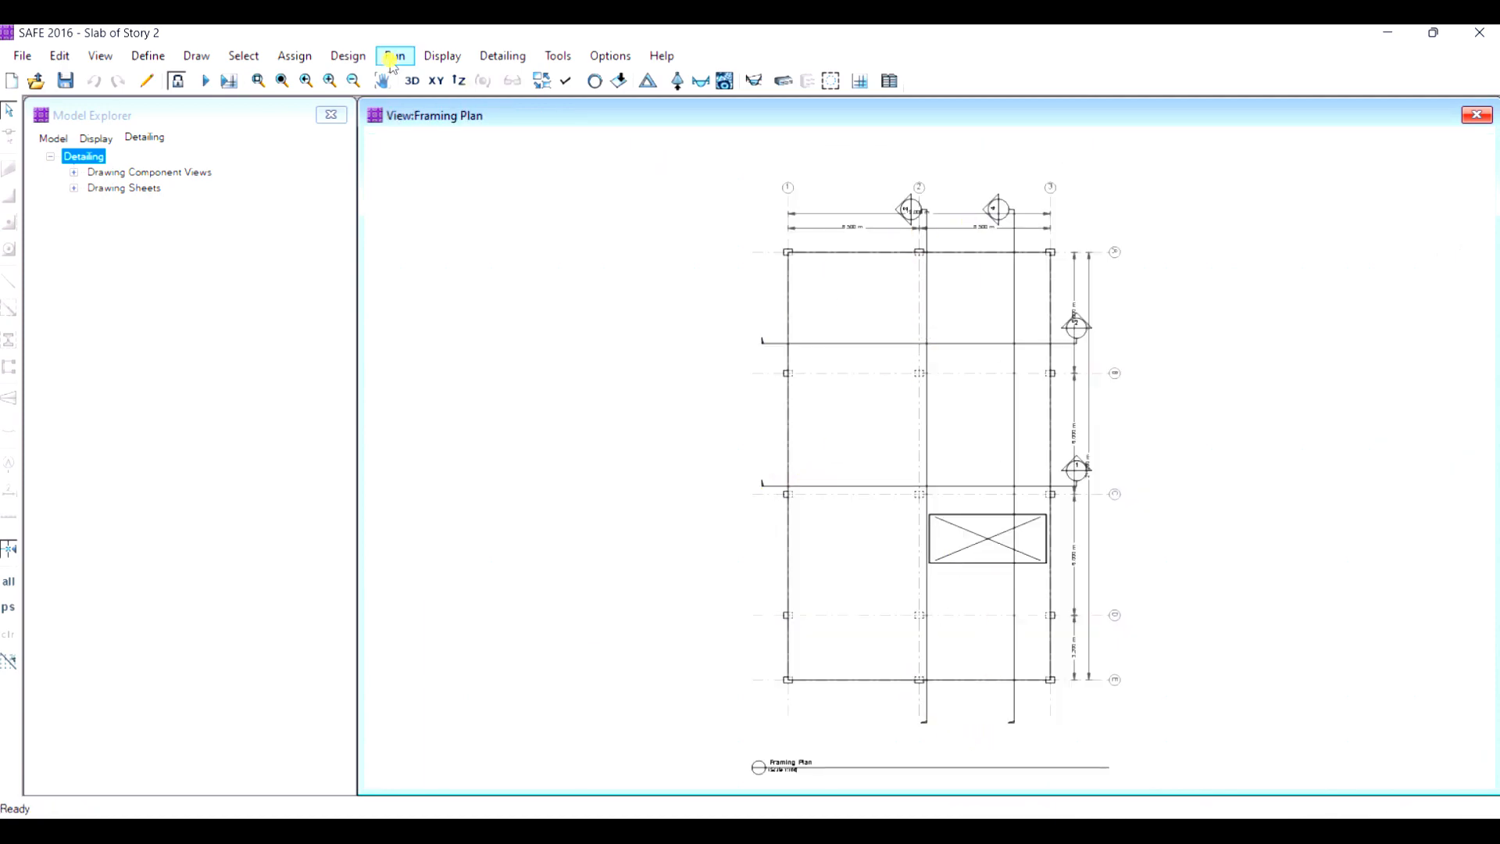
Step: Display the strip based enveloping flexural reinforcement for both Layer A and Layer B, and uncover the plan for viewing
left_click(443, 56)
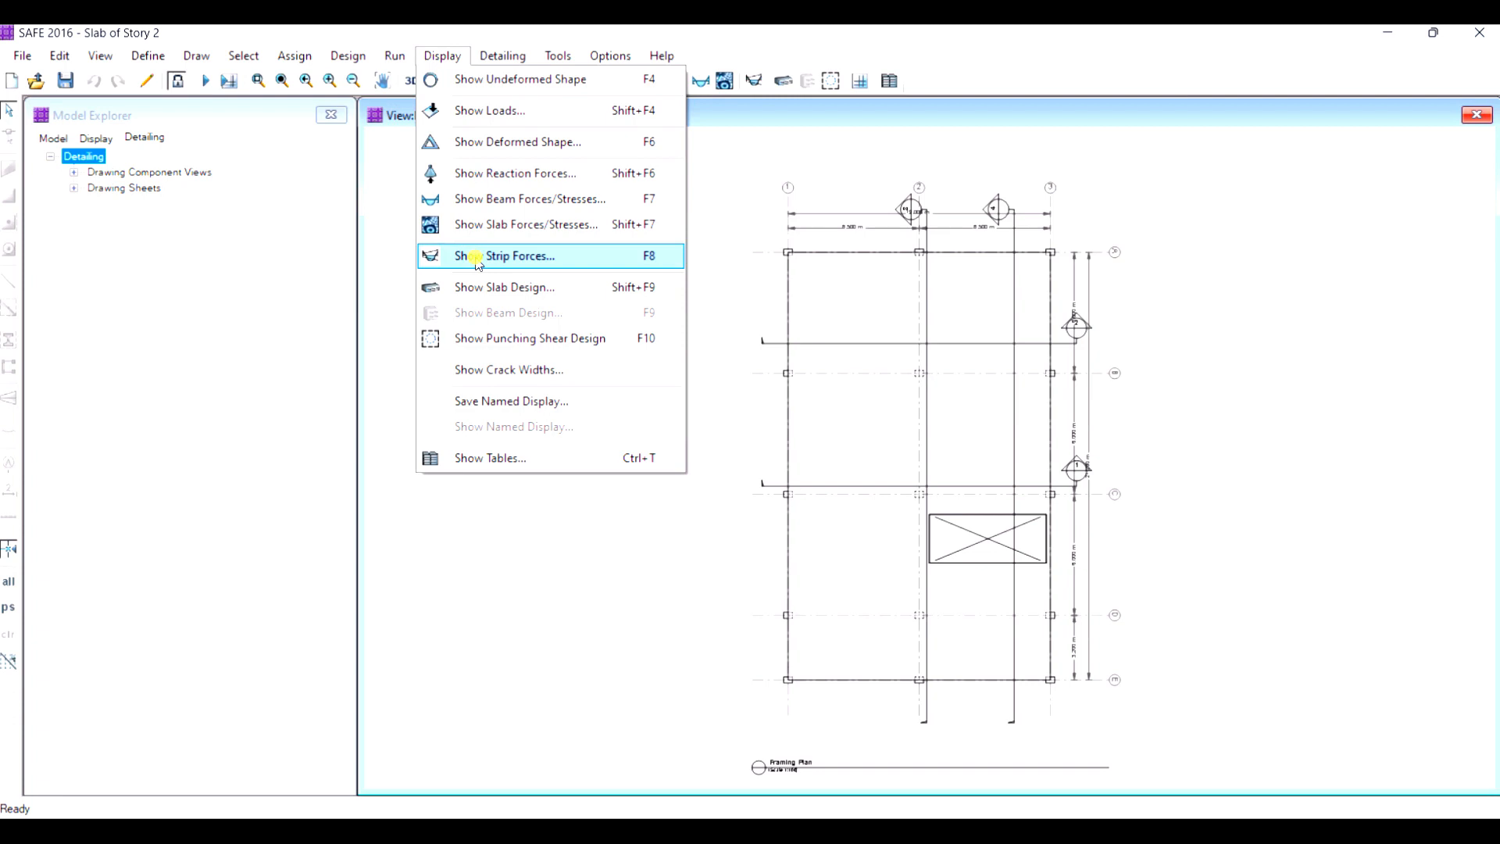
left_click(495, 289)
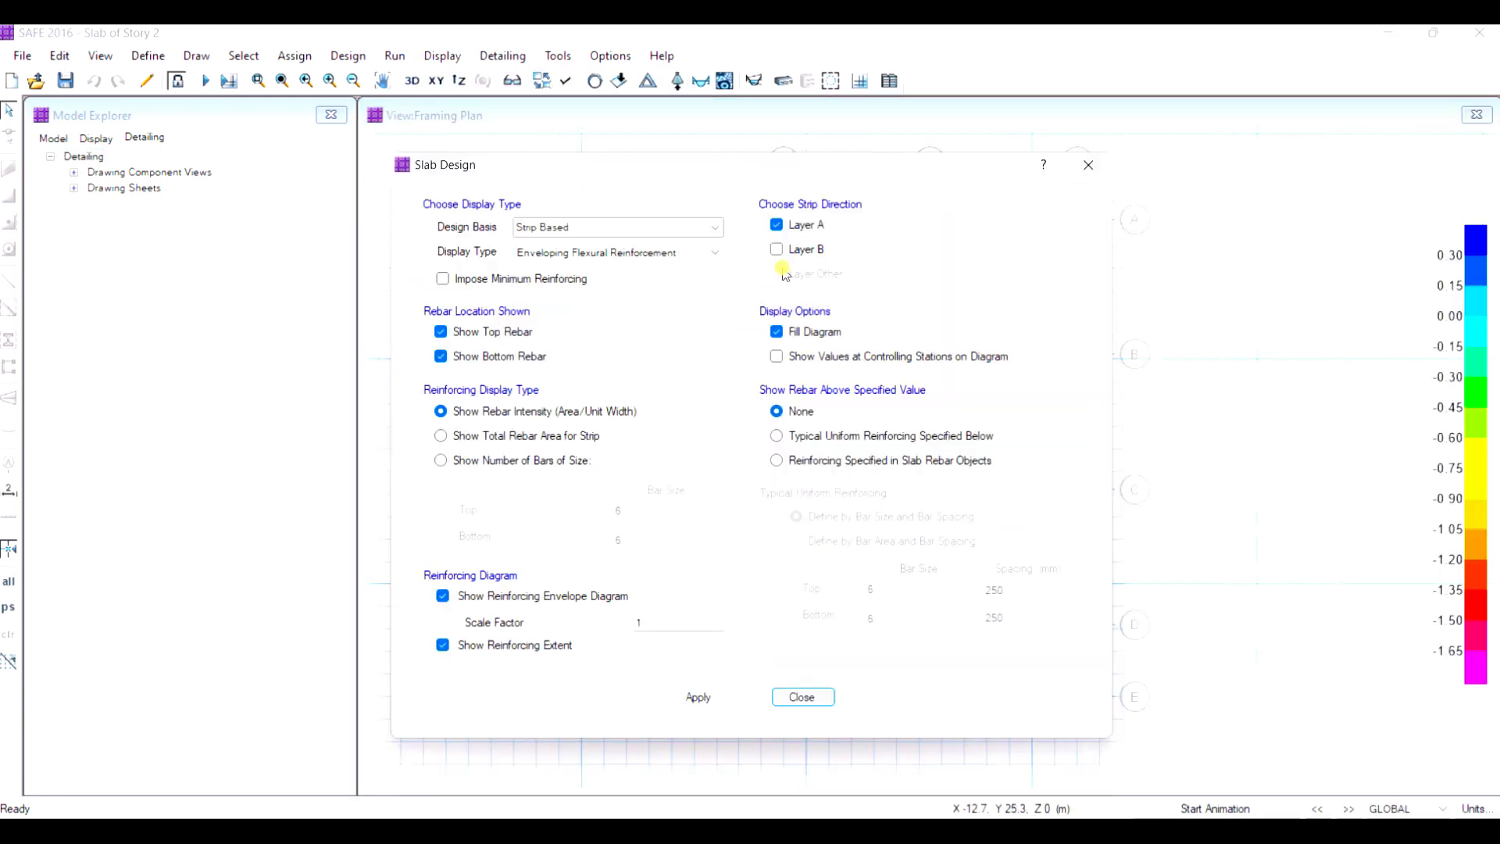
left_click(806, 250)
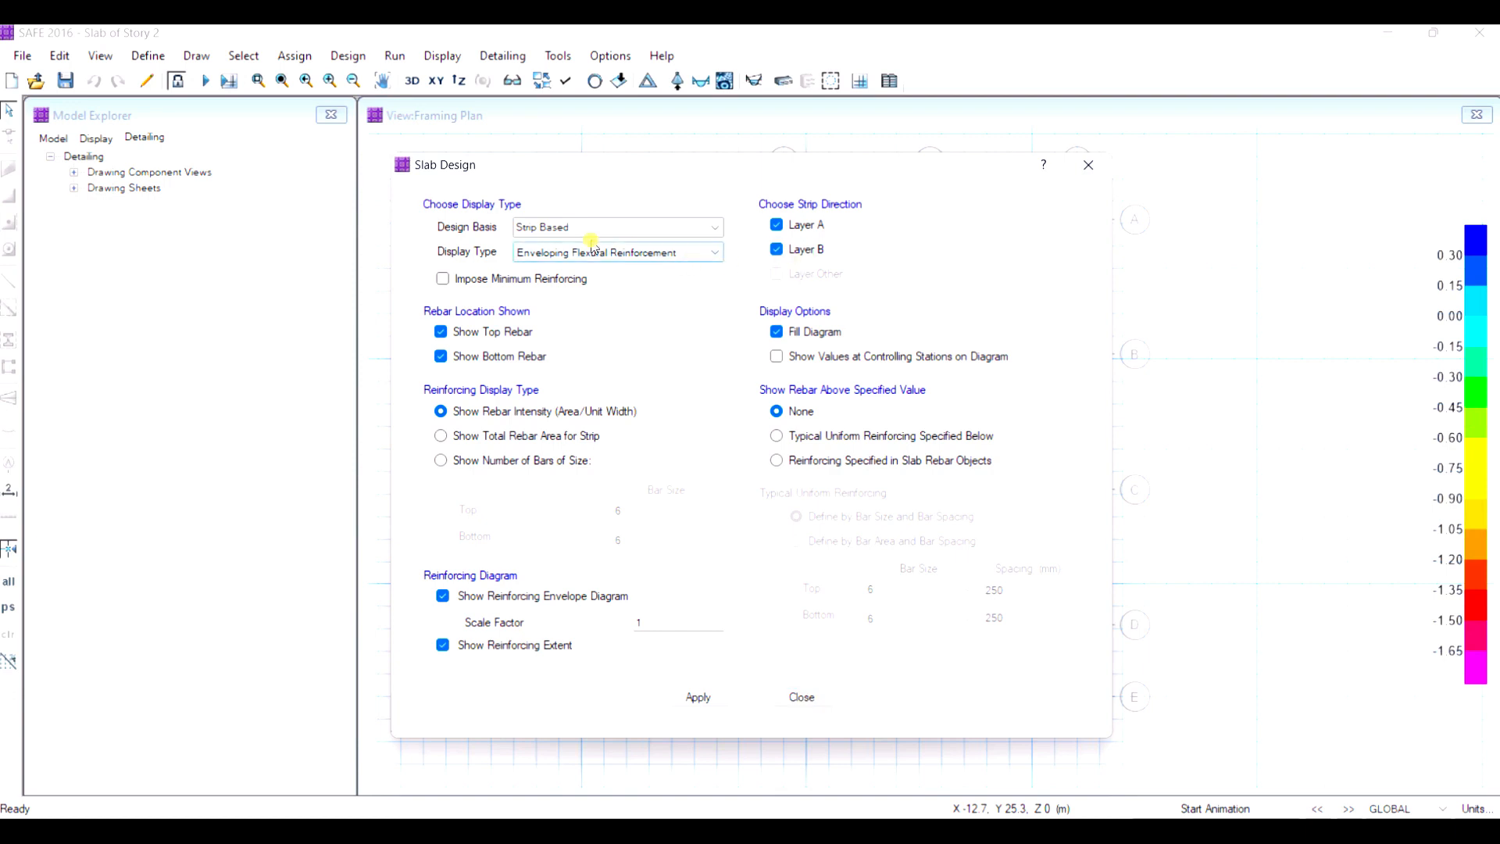
left_click(656, 228)
left_click(715, 228)
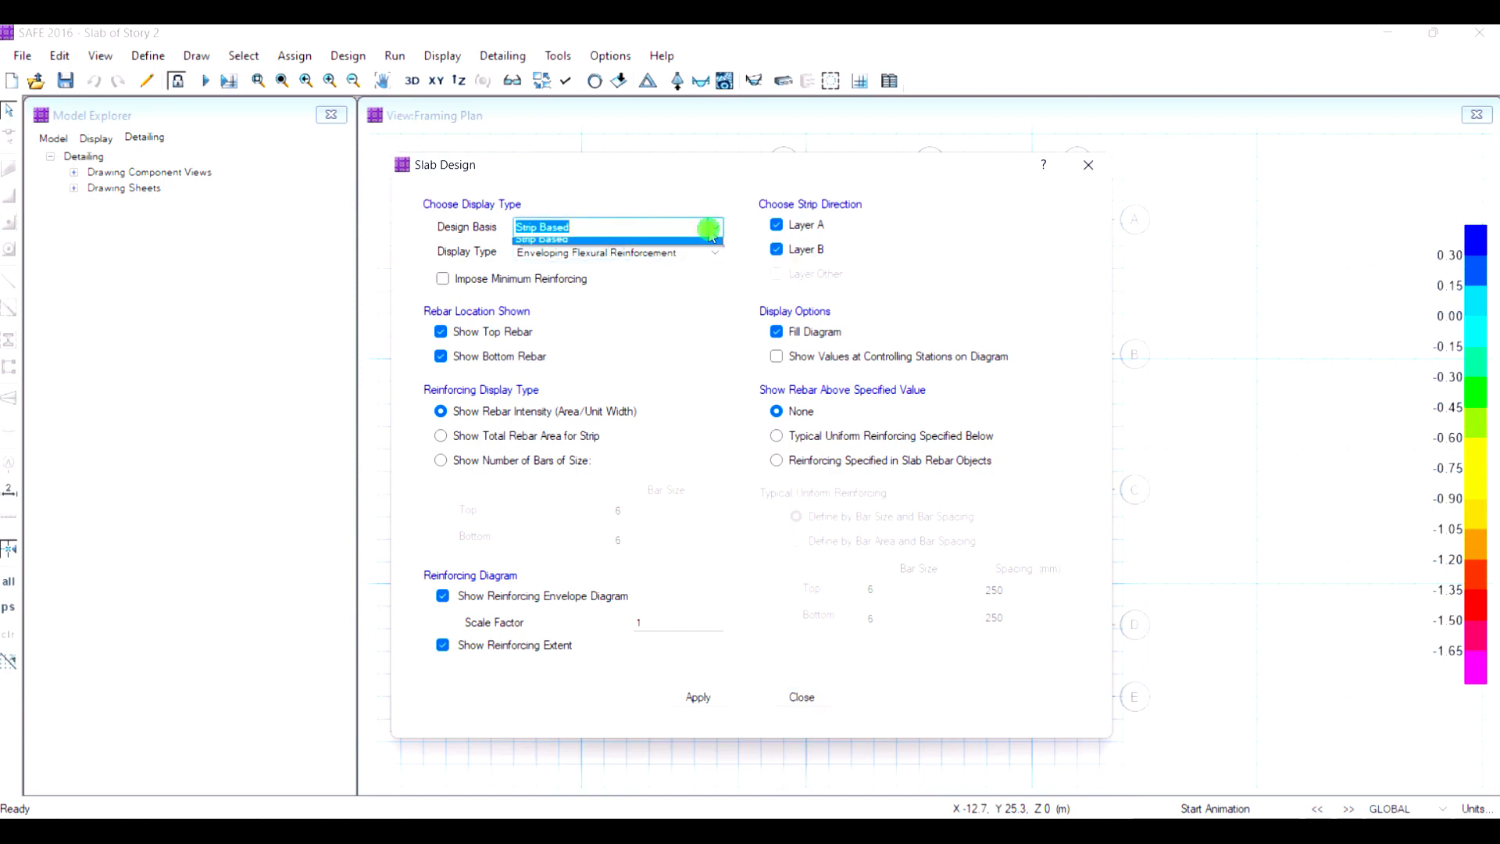
left_click(674, 257)
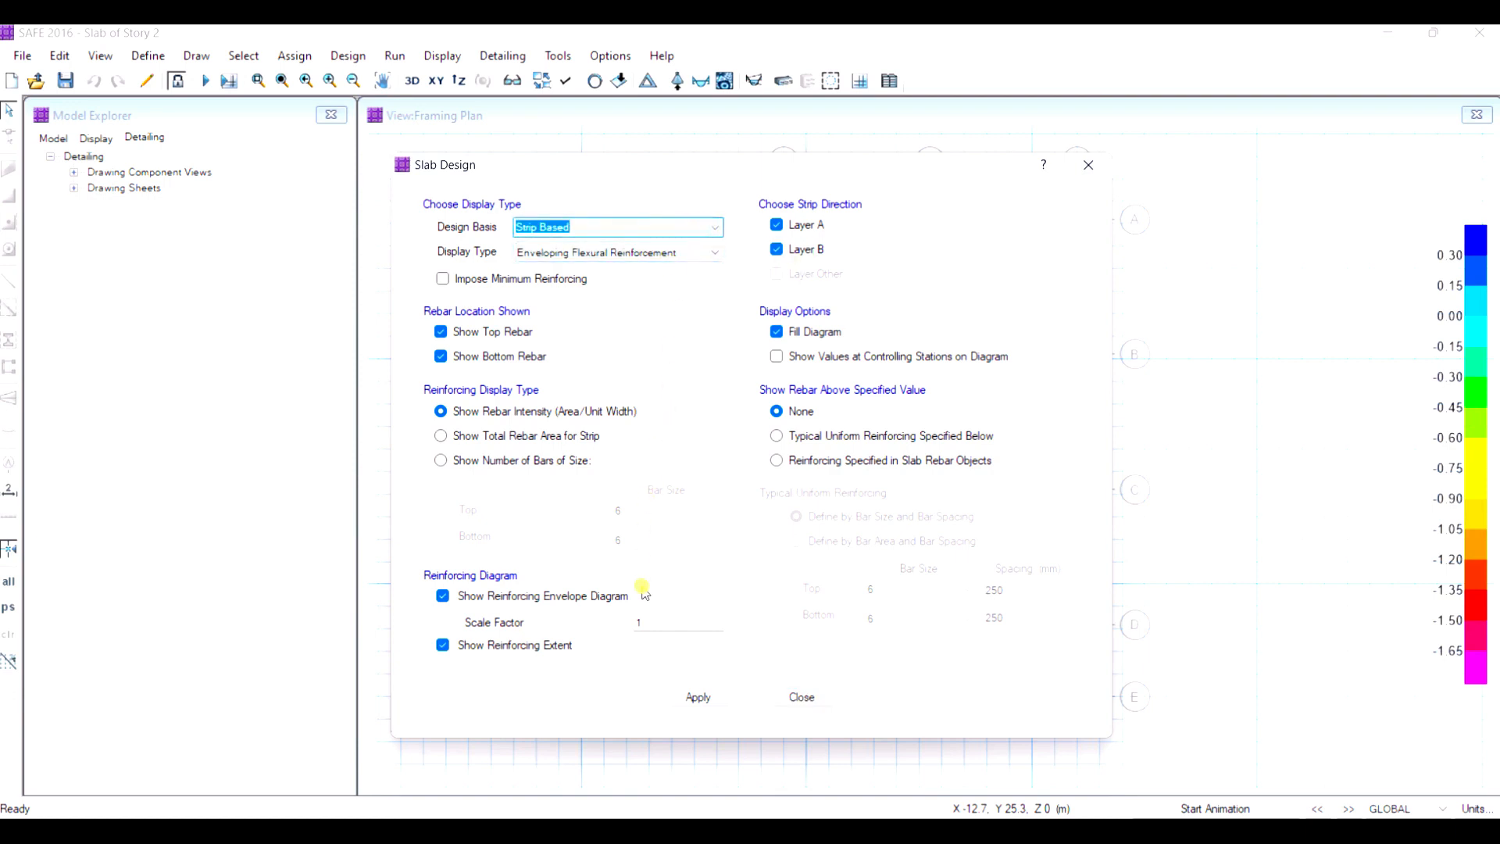
left_click(696, 695)
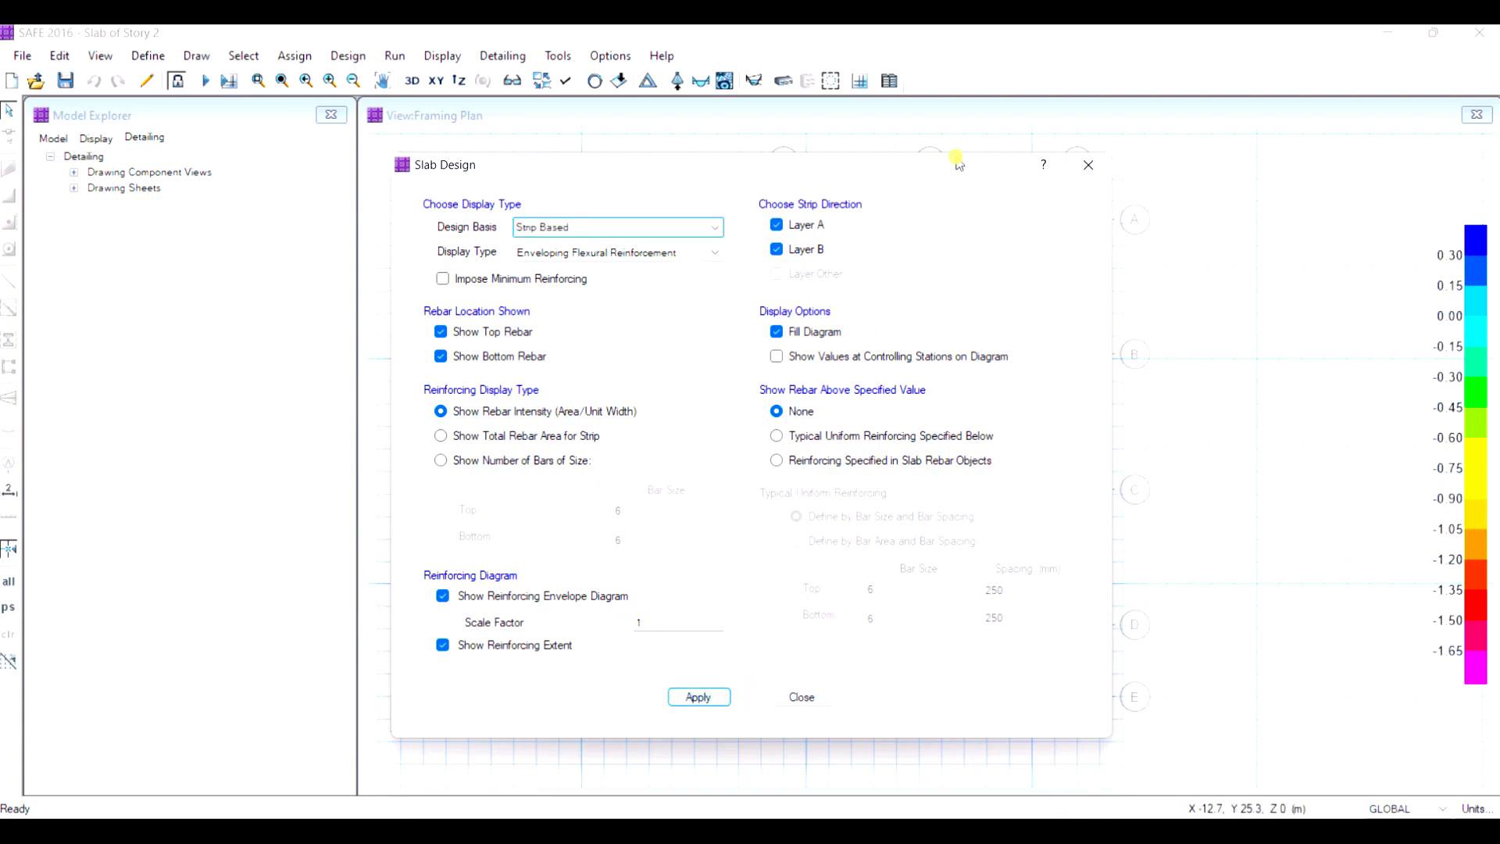
mouse_move(938, 170)
left_mouse_down()
mouse_move(797, 262)
mouse_move(455, 362)
mouse_move(533, 188)
left_mouse_up()
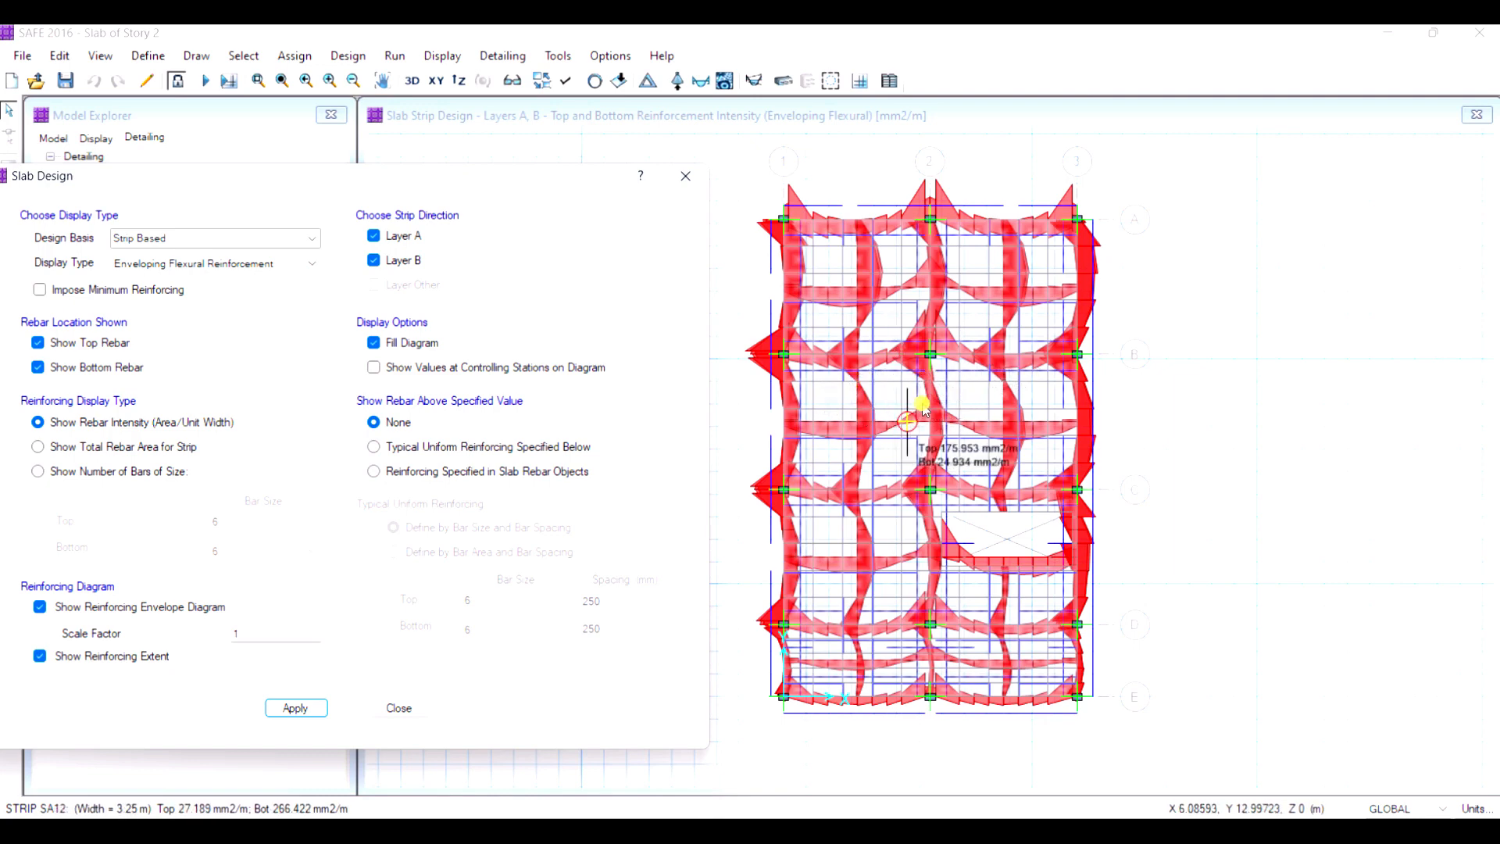
Step: Change the reinforcing display type to the total rebar area for each strip
scroll(967, 435, "up", 2)
scroll(1163, 523, "down", 2)
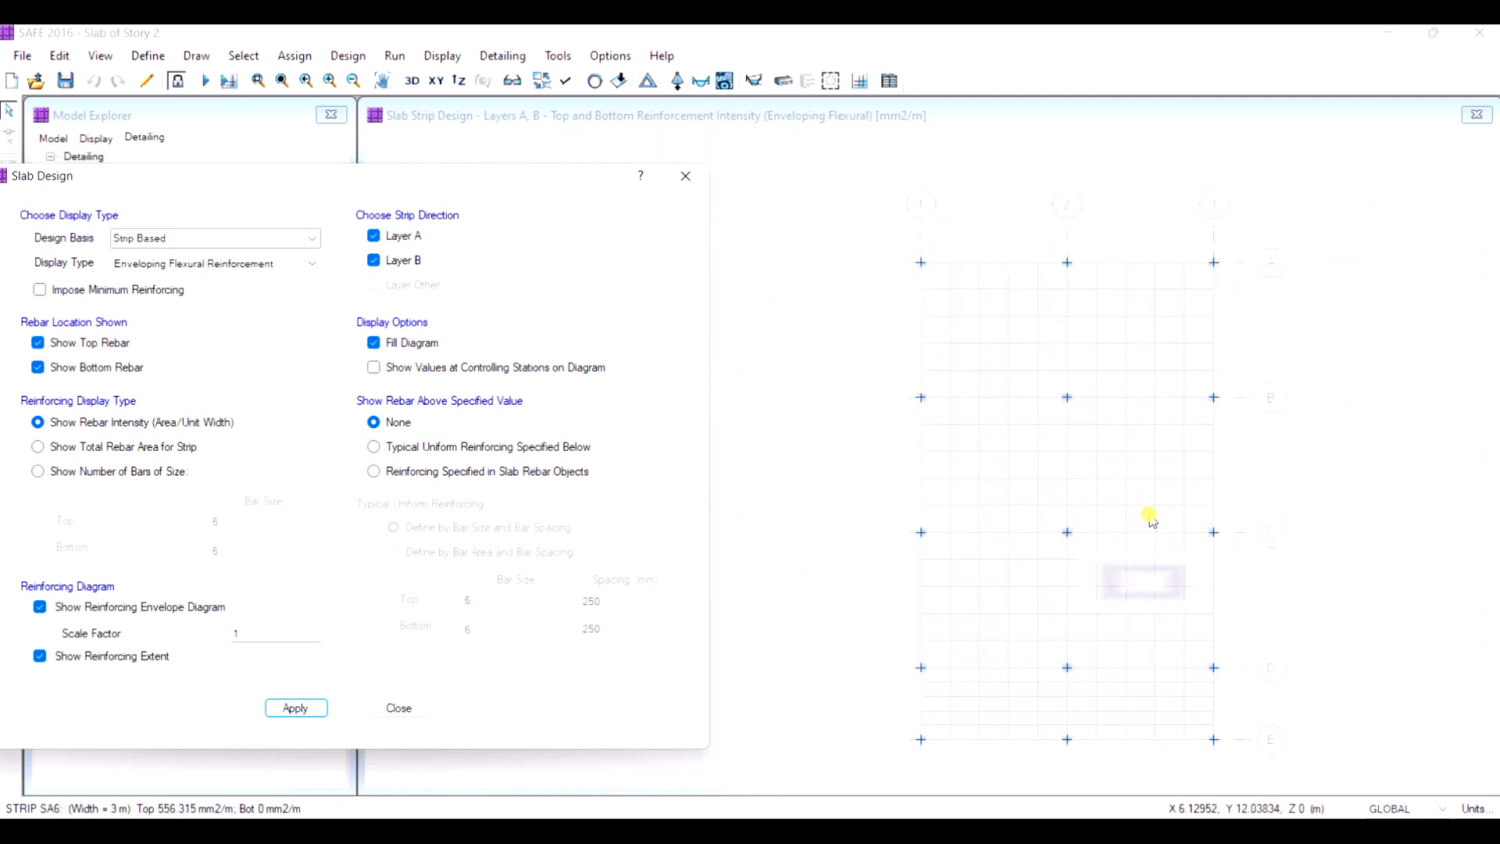
scroll(1083, 539, "up", 1)
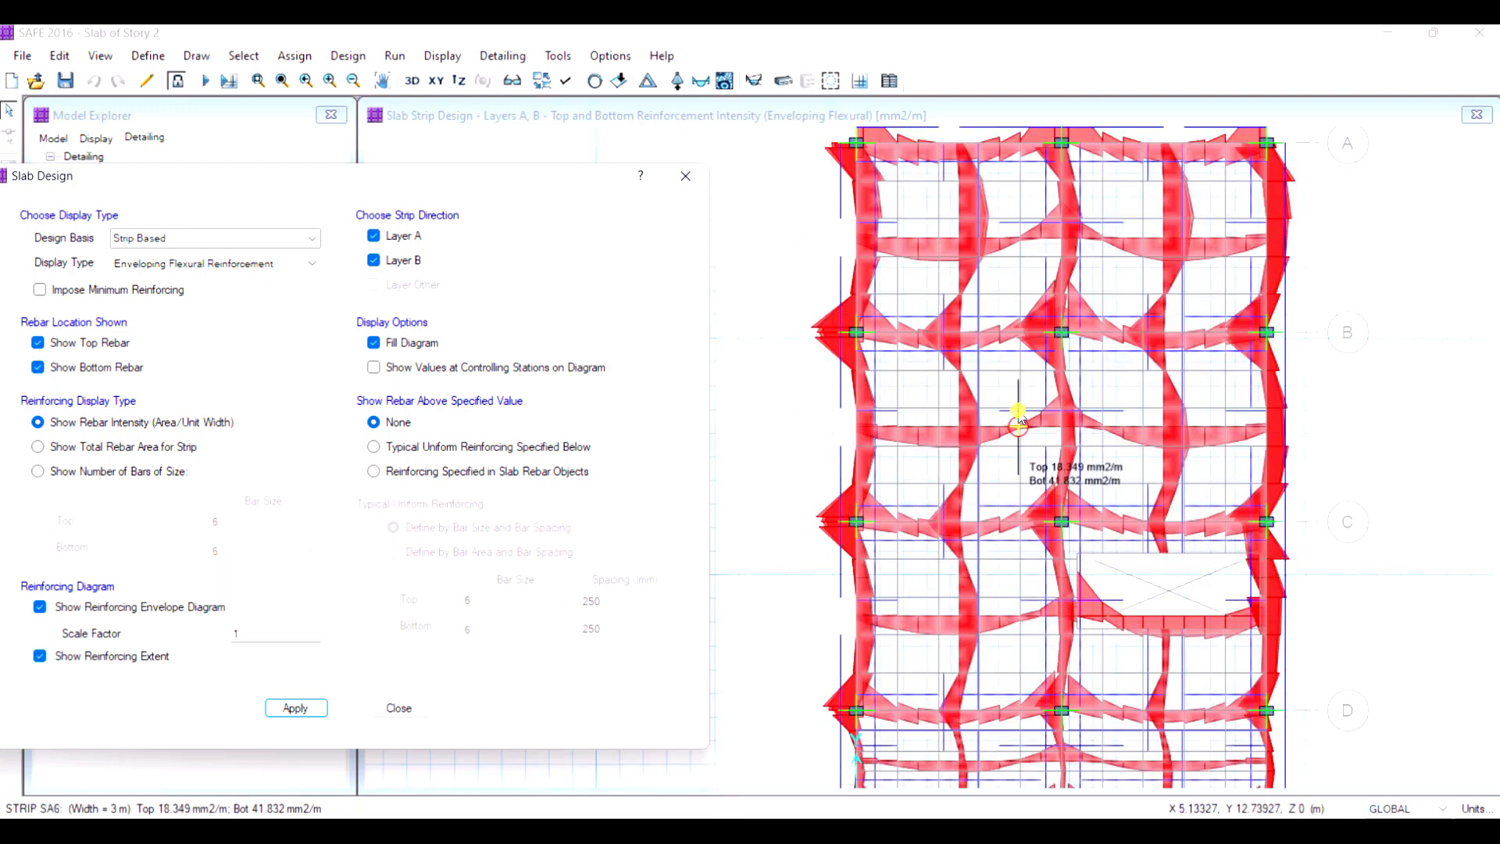
left_click(105, 446)
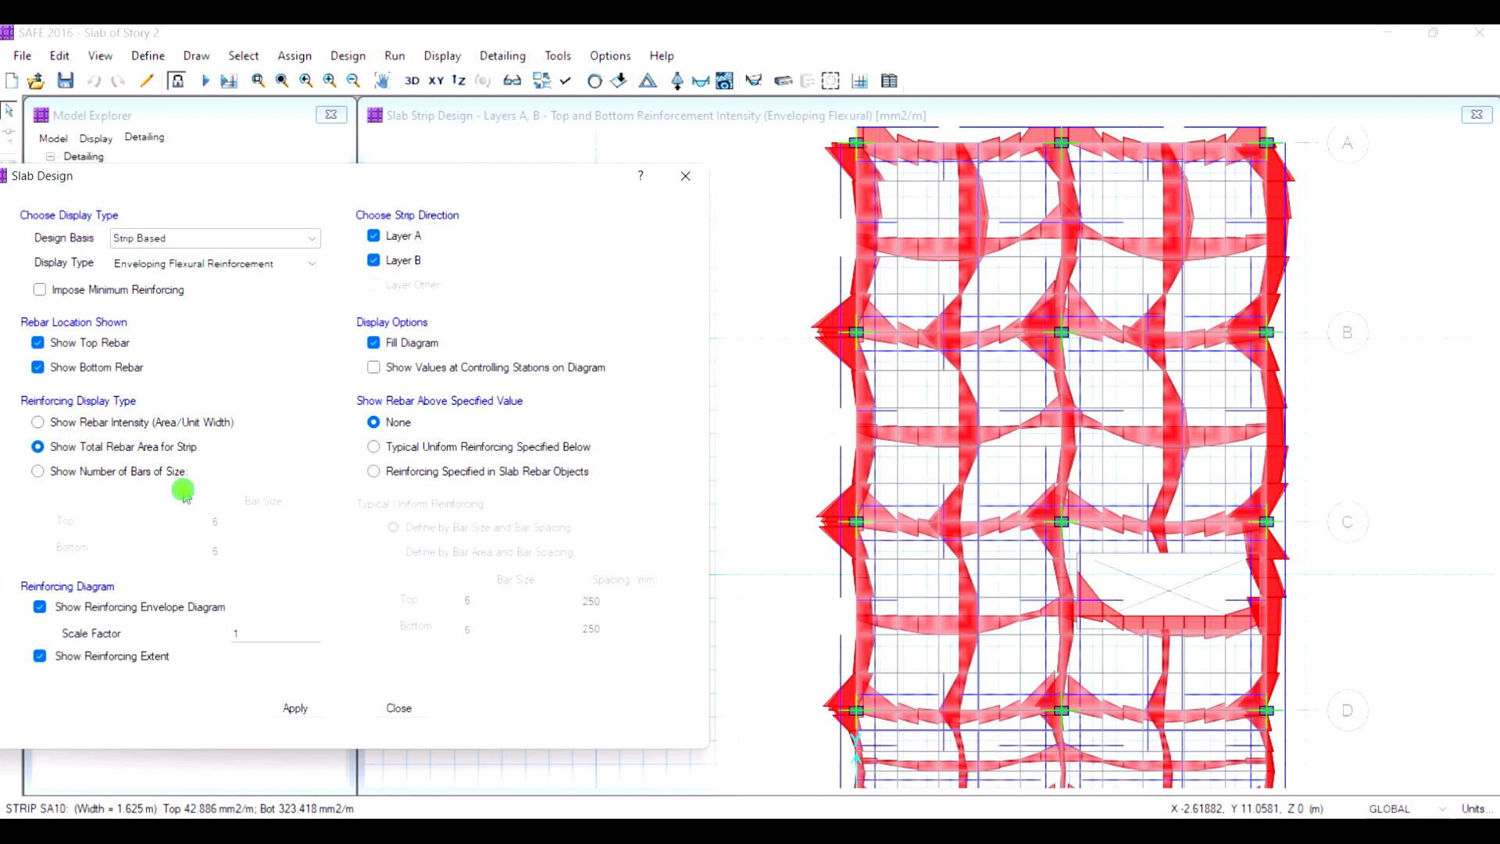
left_click(296, 703)
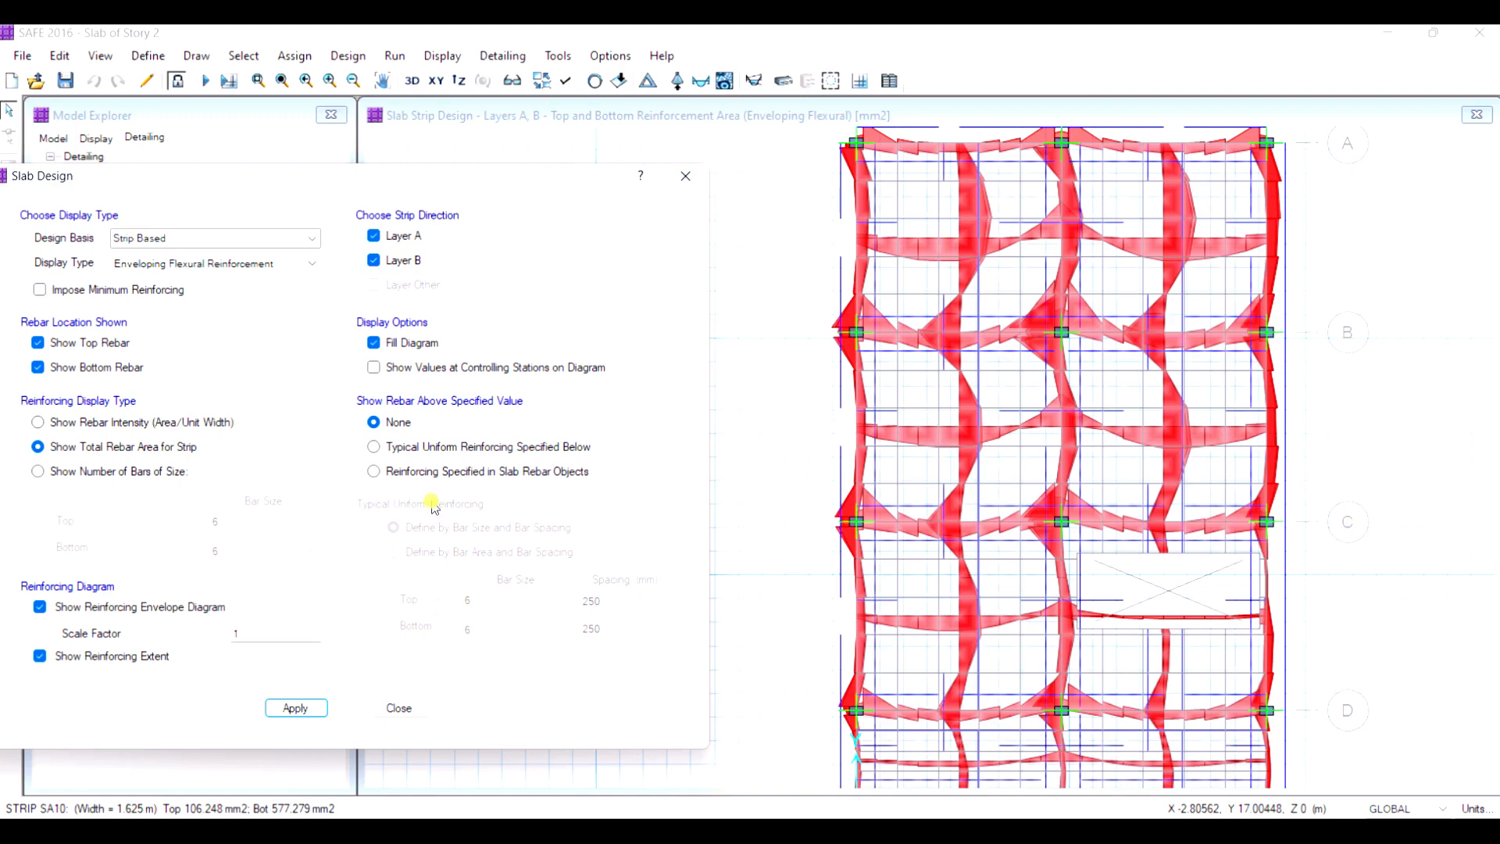
Step: Show only the rebar needed above a typical uniform reinforcing of bar size 16 for both top and bottom
left_click(518, 449)
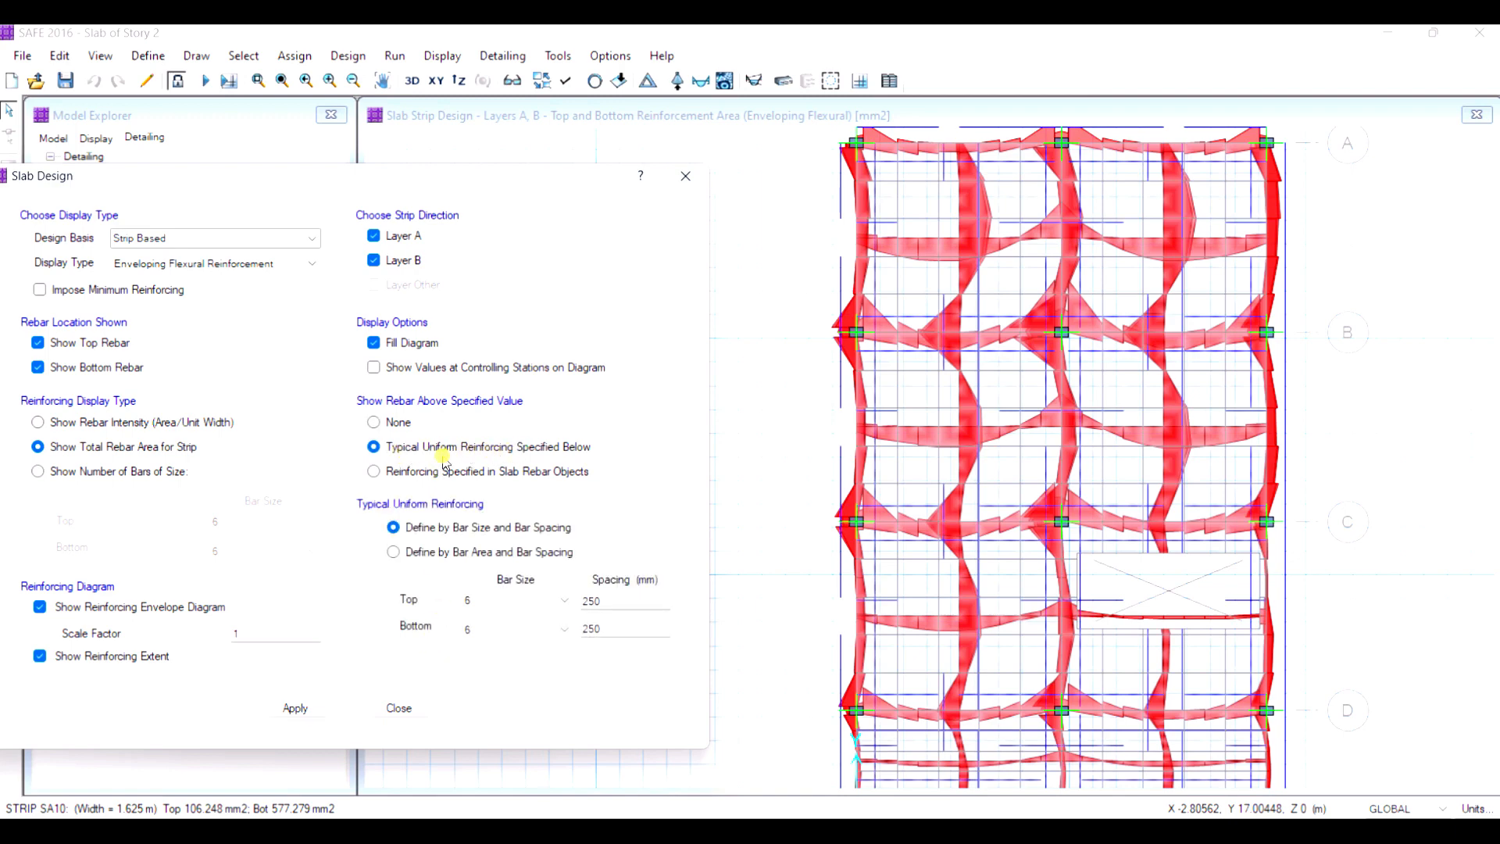
left_click(536, 606)
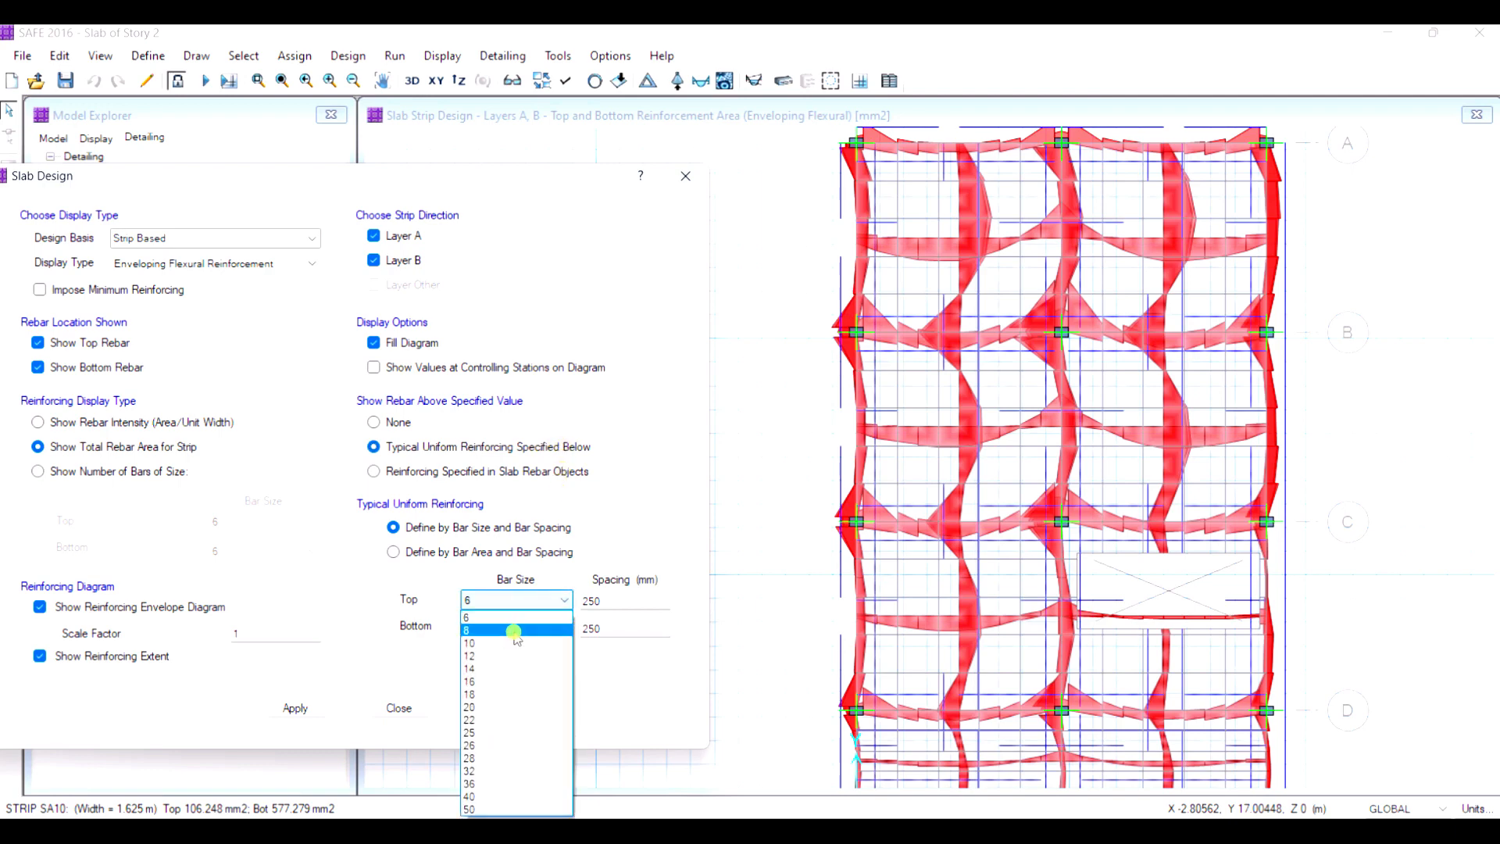
left_click(491, 681)
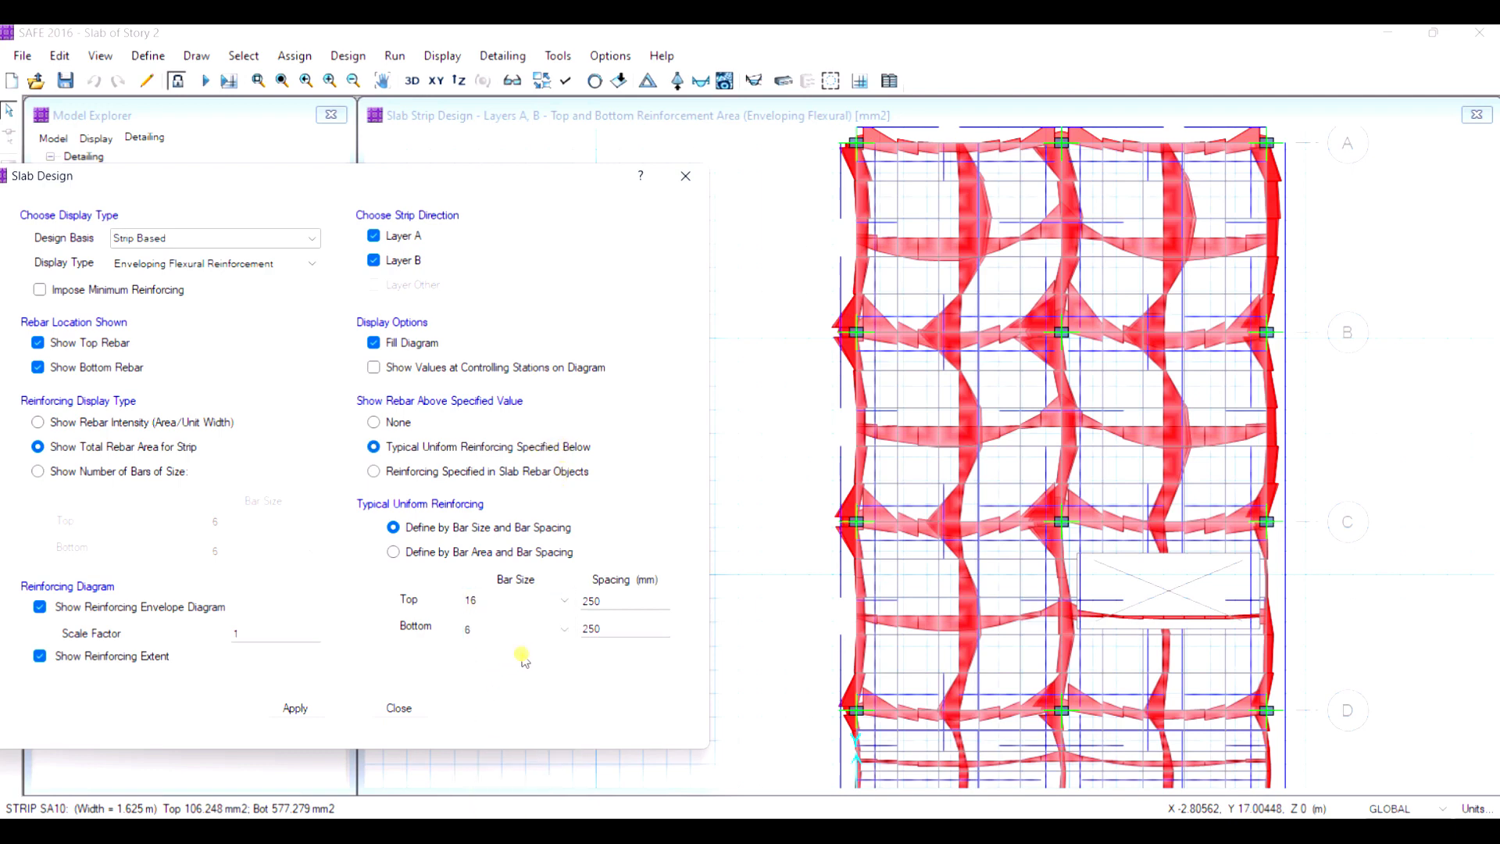
left_click(542, 628)
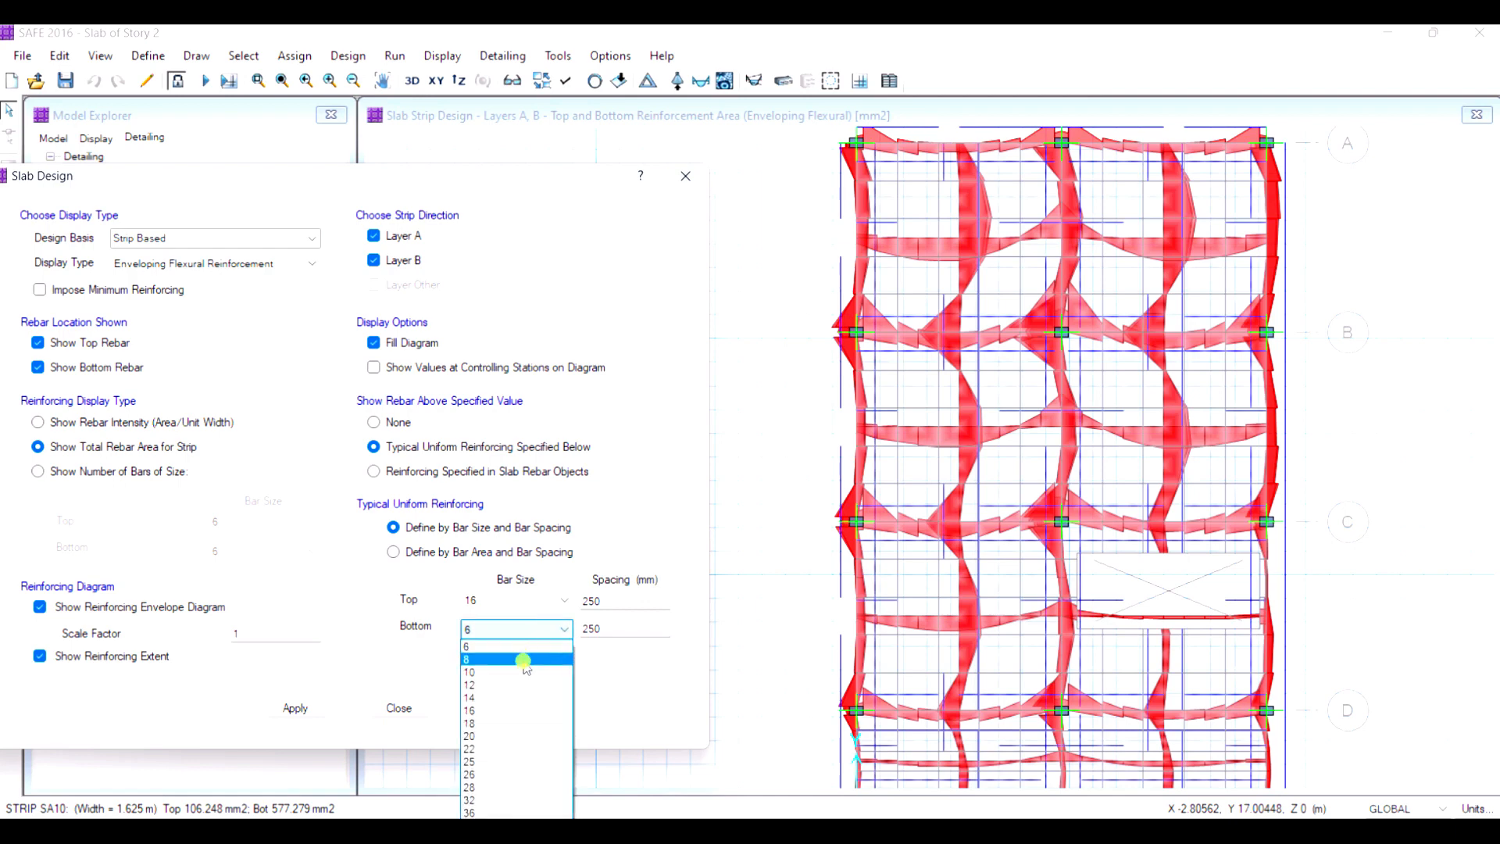
left_click(502, 711)
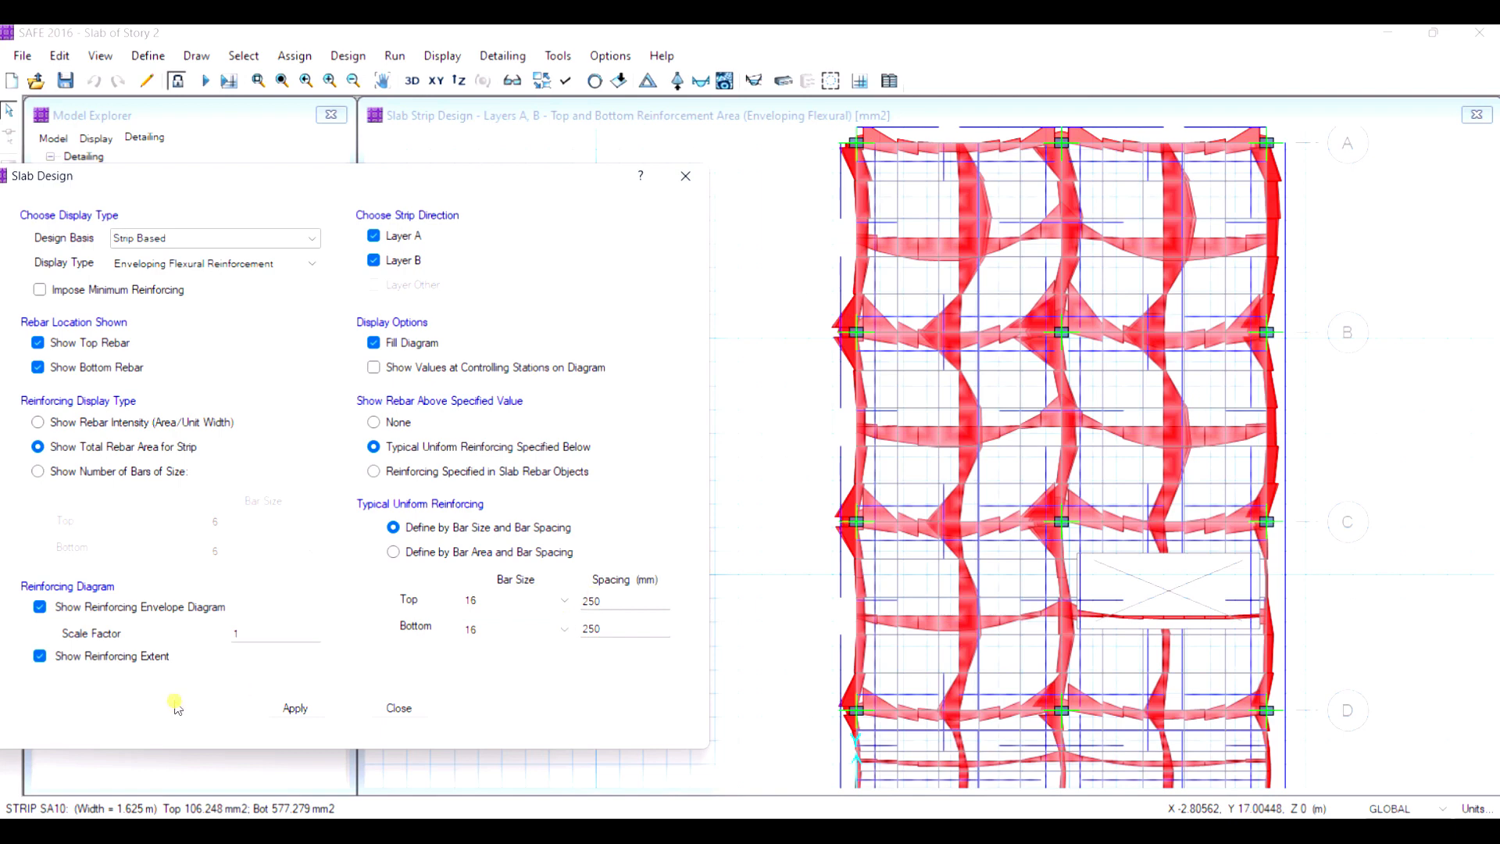
left_click(295, 708)
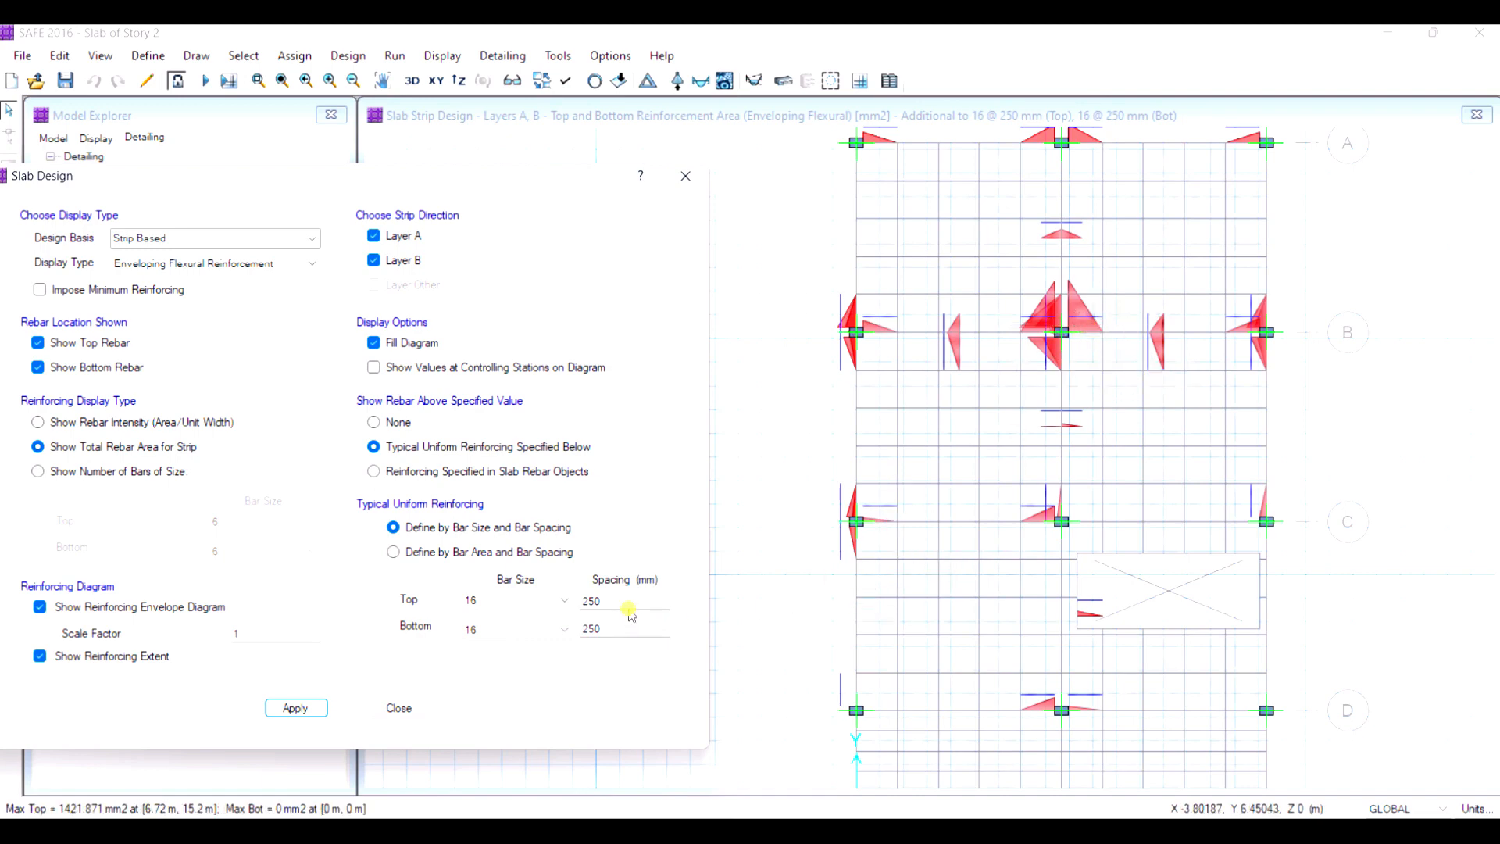
Step: Set the spacing of the top and bottom typical uniform bars to 200 mm and update the display
left_click(590, 600)
left_click_drag(614, 627, 583, 627)
left_click(295, 708)
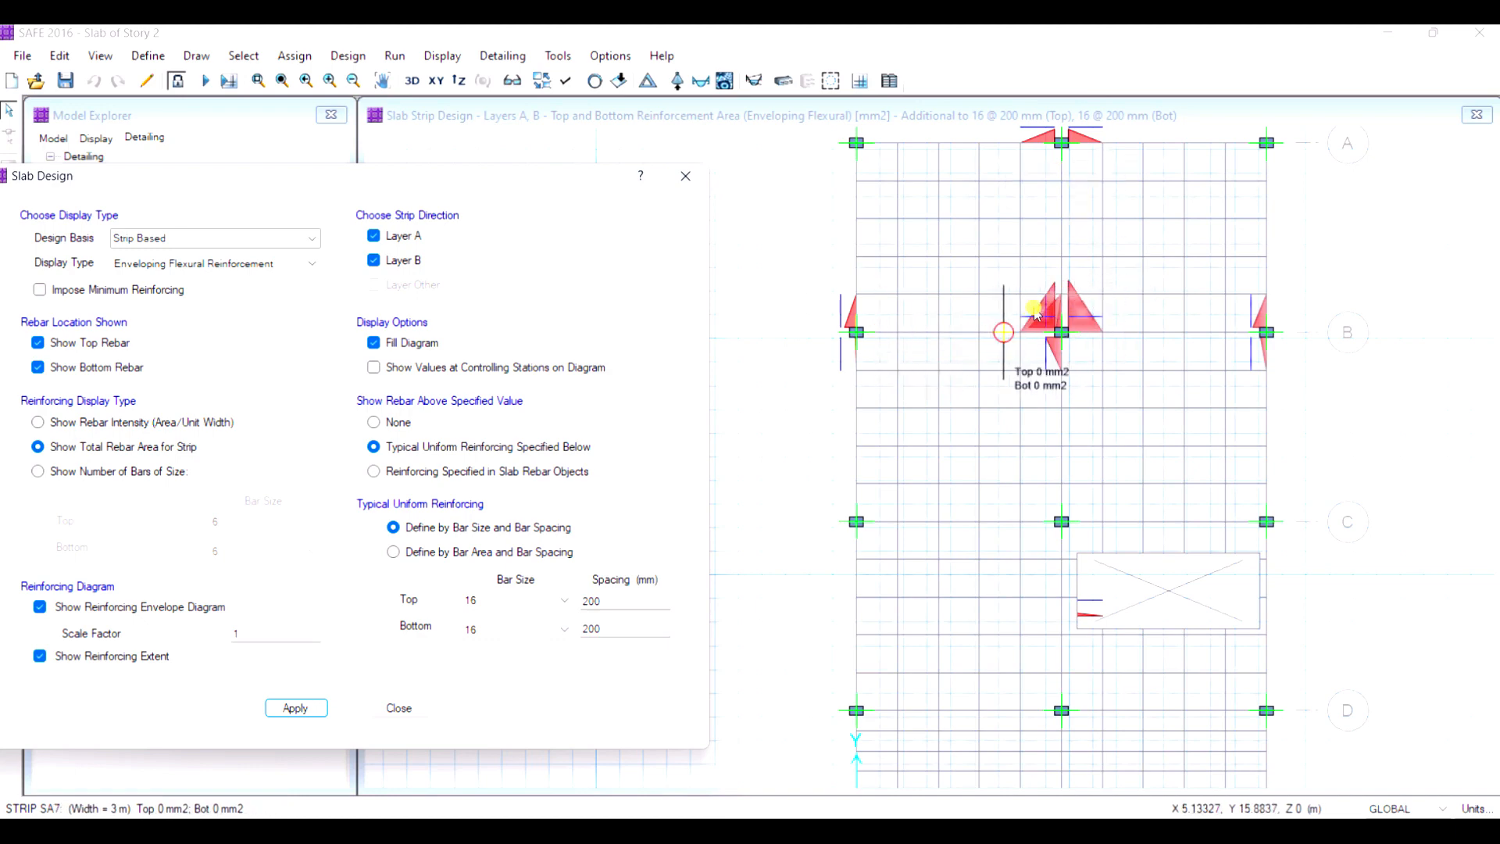
Step: Try bar size 18 for the top typical uniform reinforcing and update the display
left_click(563, 600)
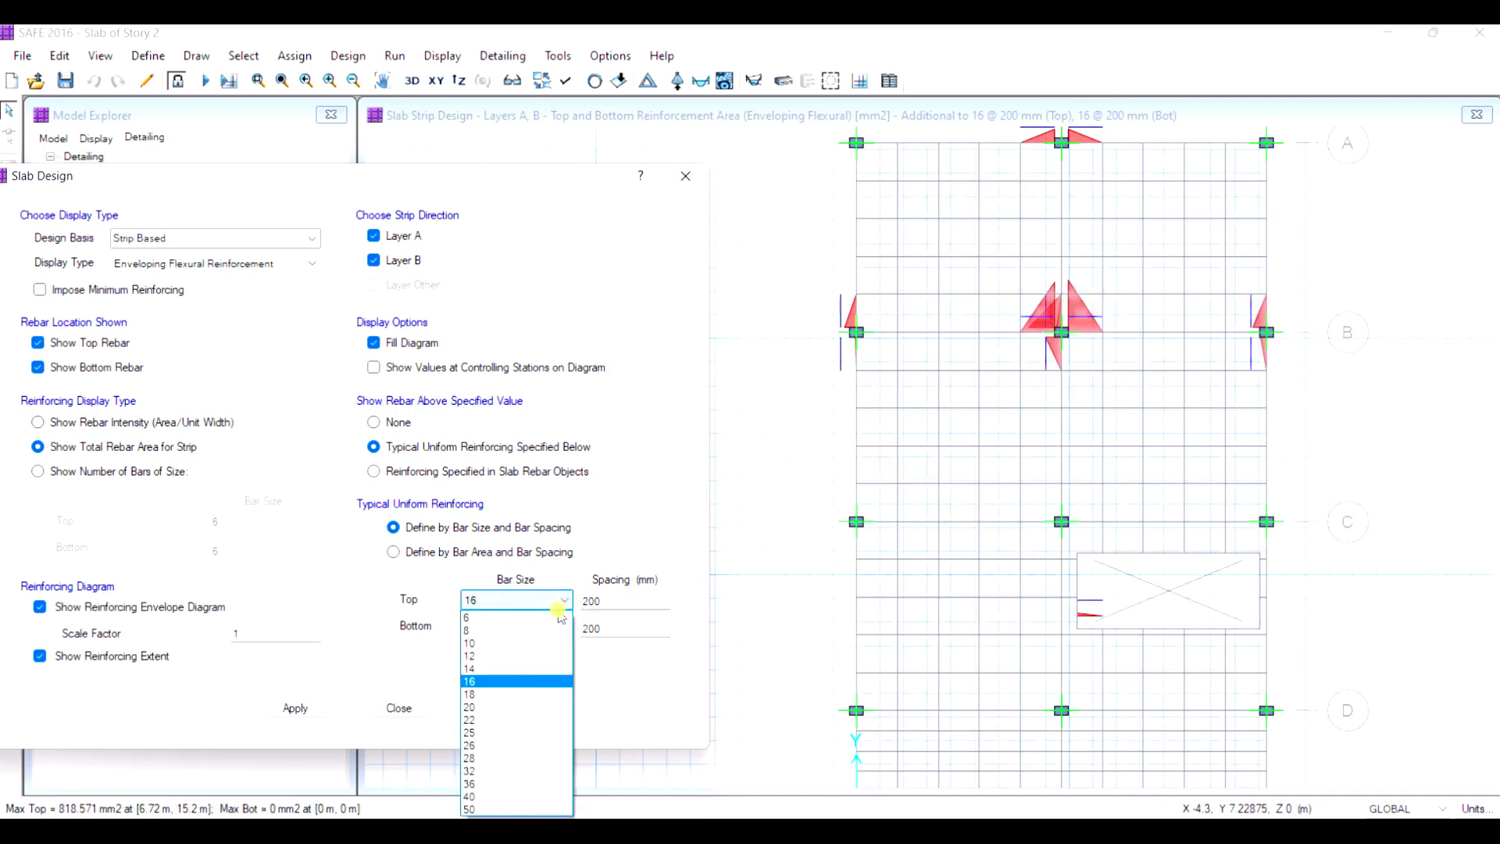
left_click(508, 693)
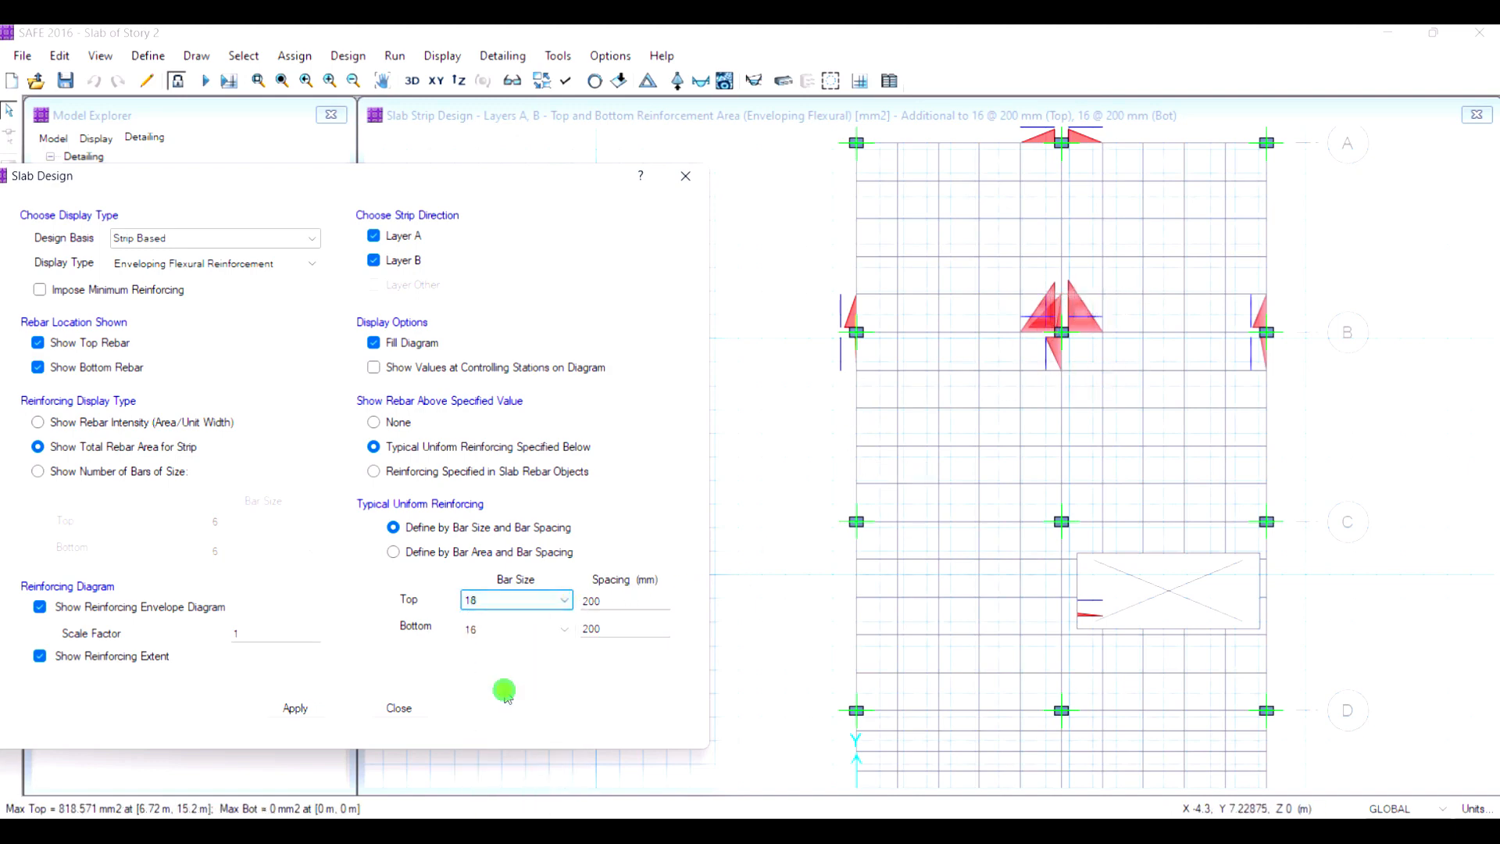
left_click(295, 707)
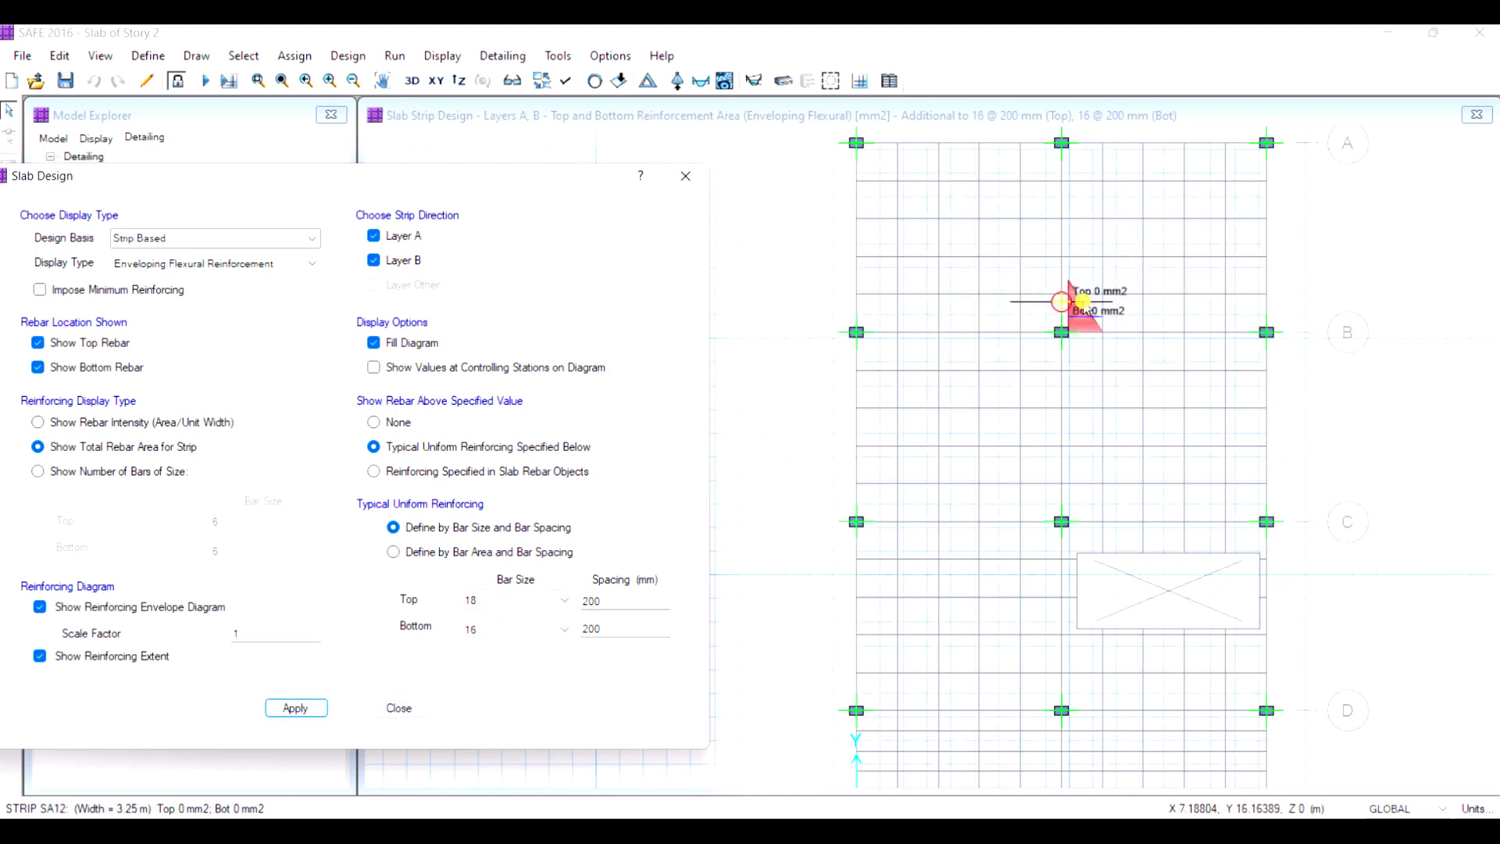
Step: Try bar size 20 for the top typical uniform reinforcing and update the display
scroll(1085, 297, "down", 1)
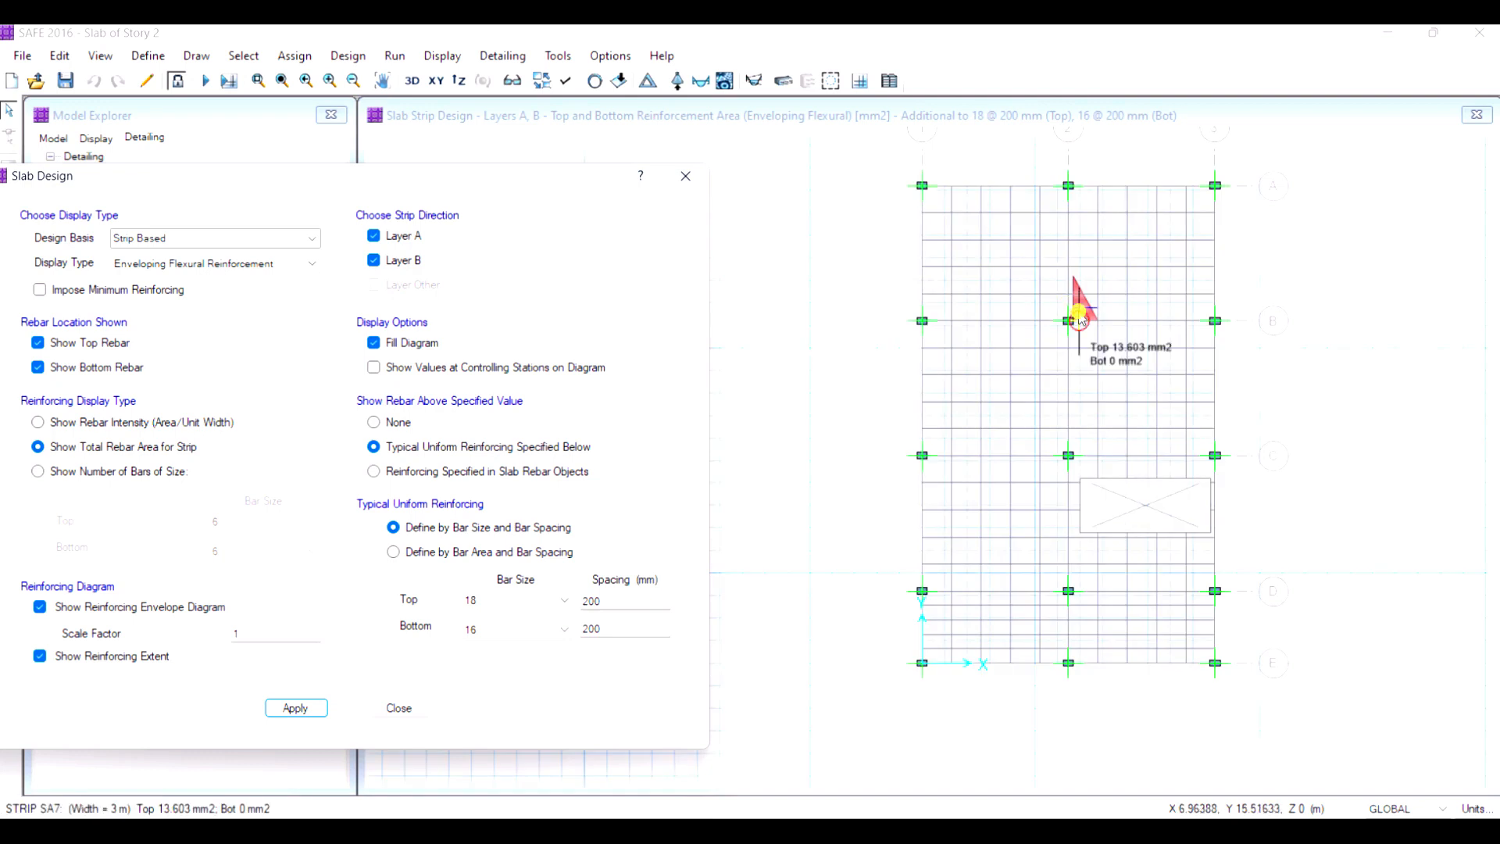
scroll(1080, 316, "up", 1)
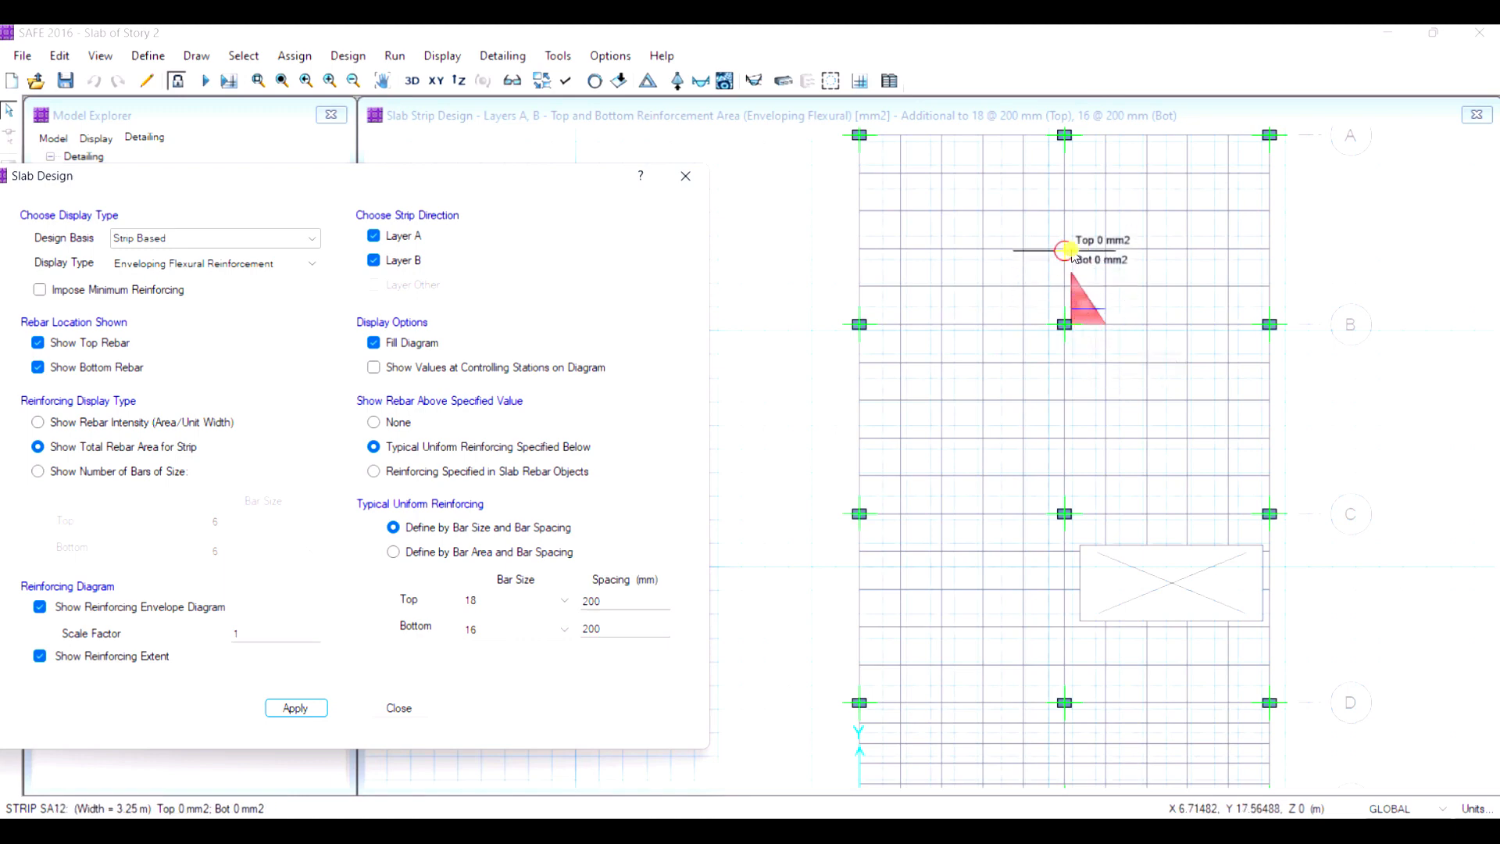
left_click(565, 601)
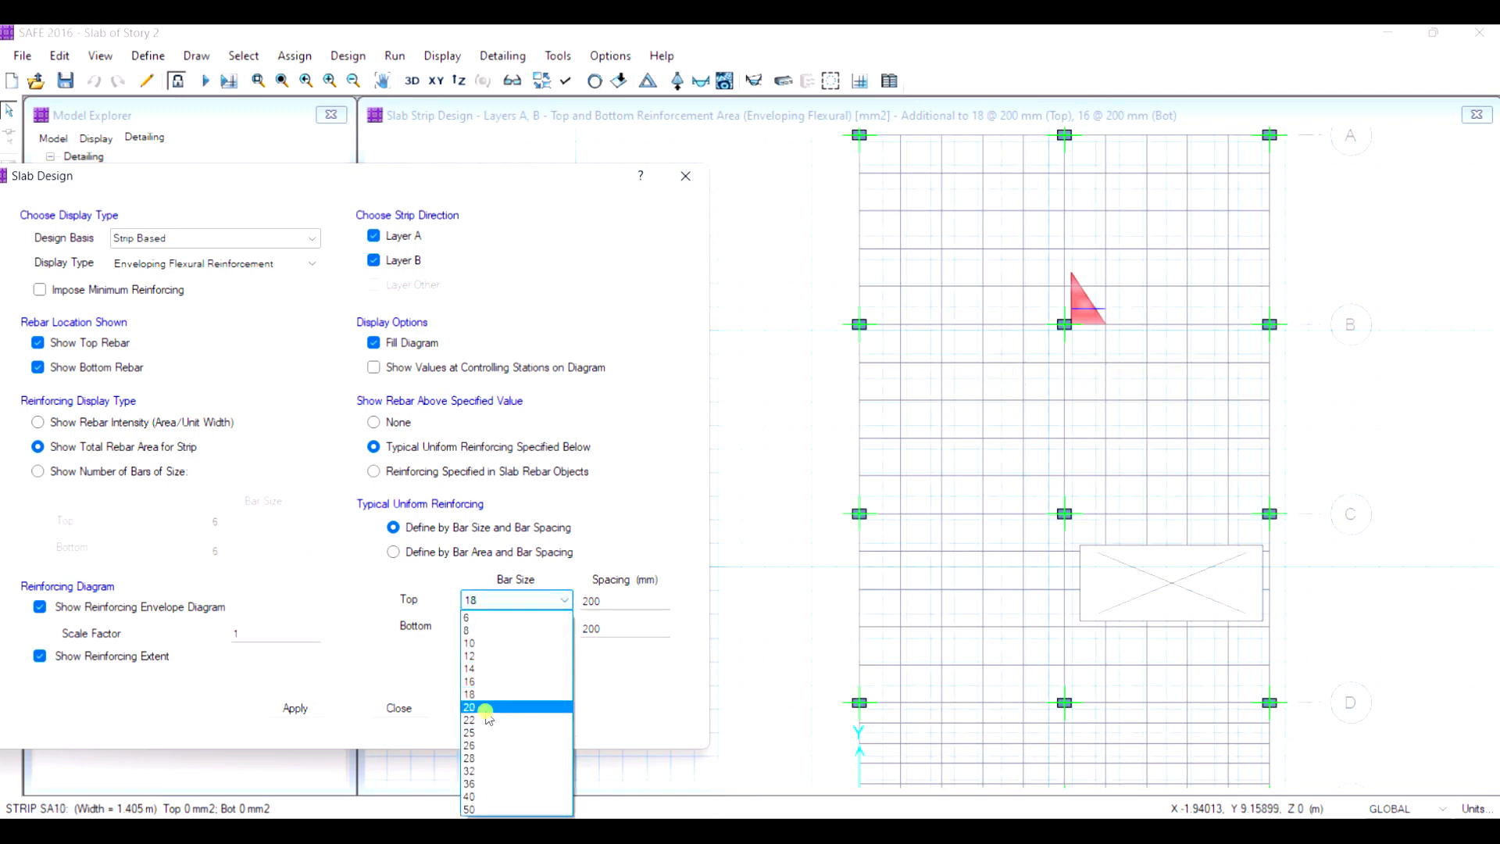
left_click(485, 708)
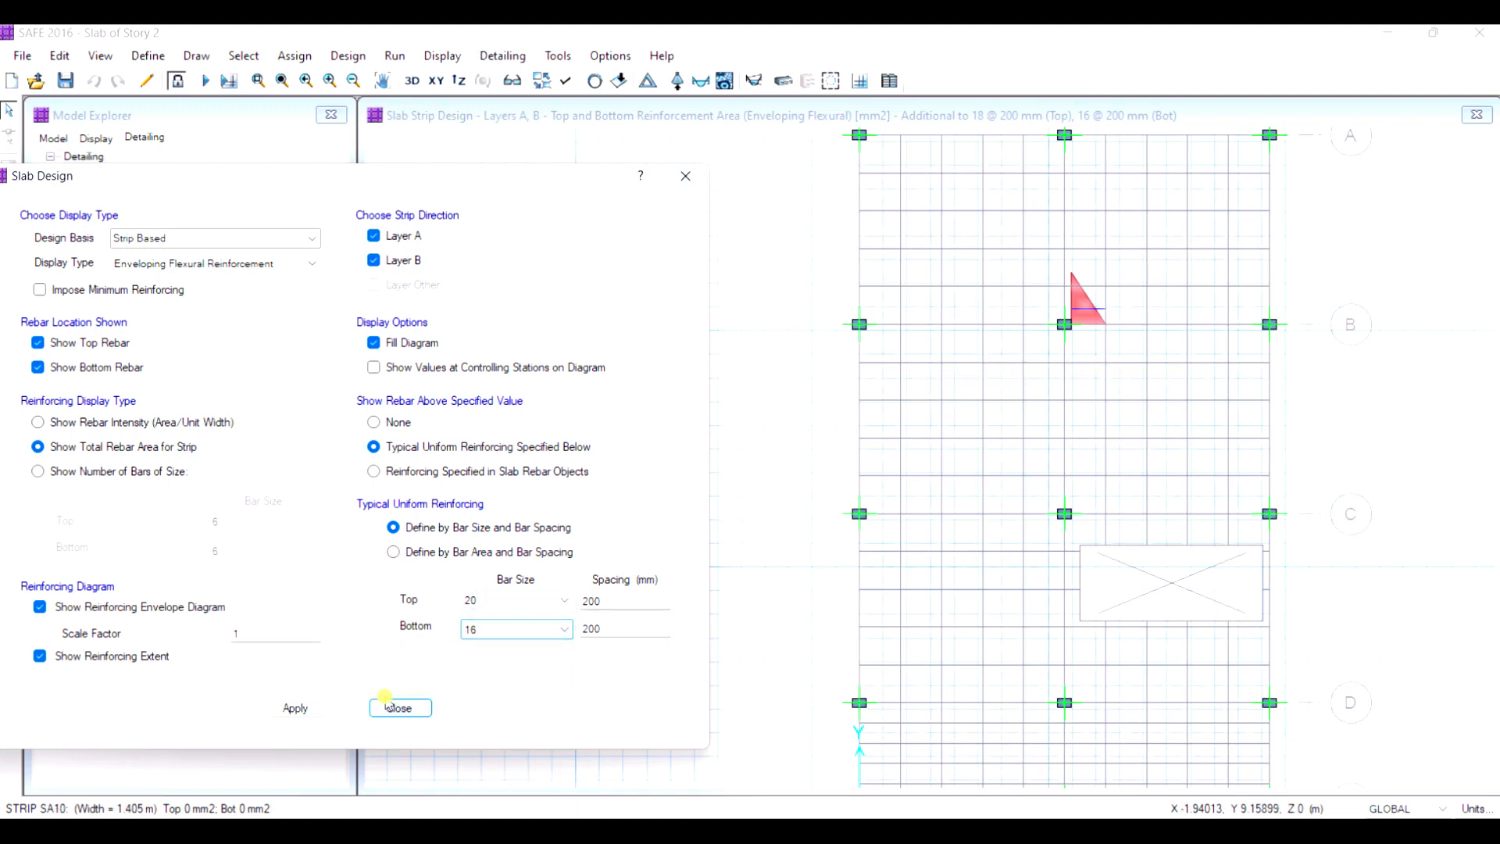
left_click(316, 708)
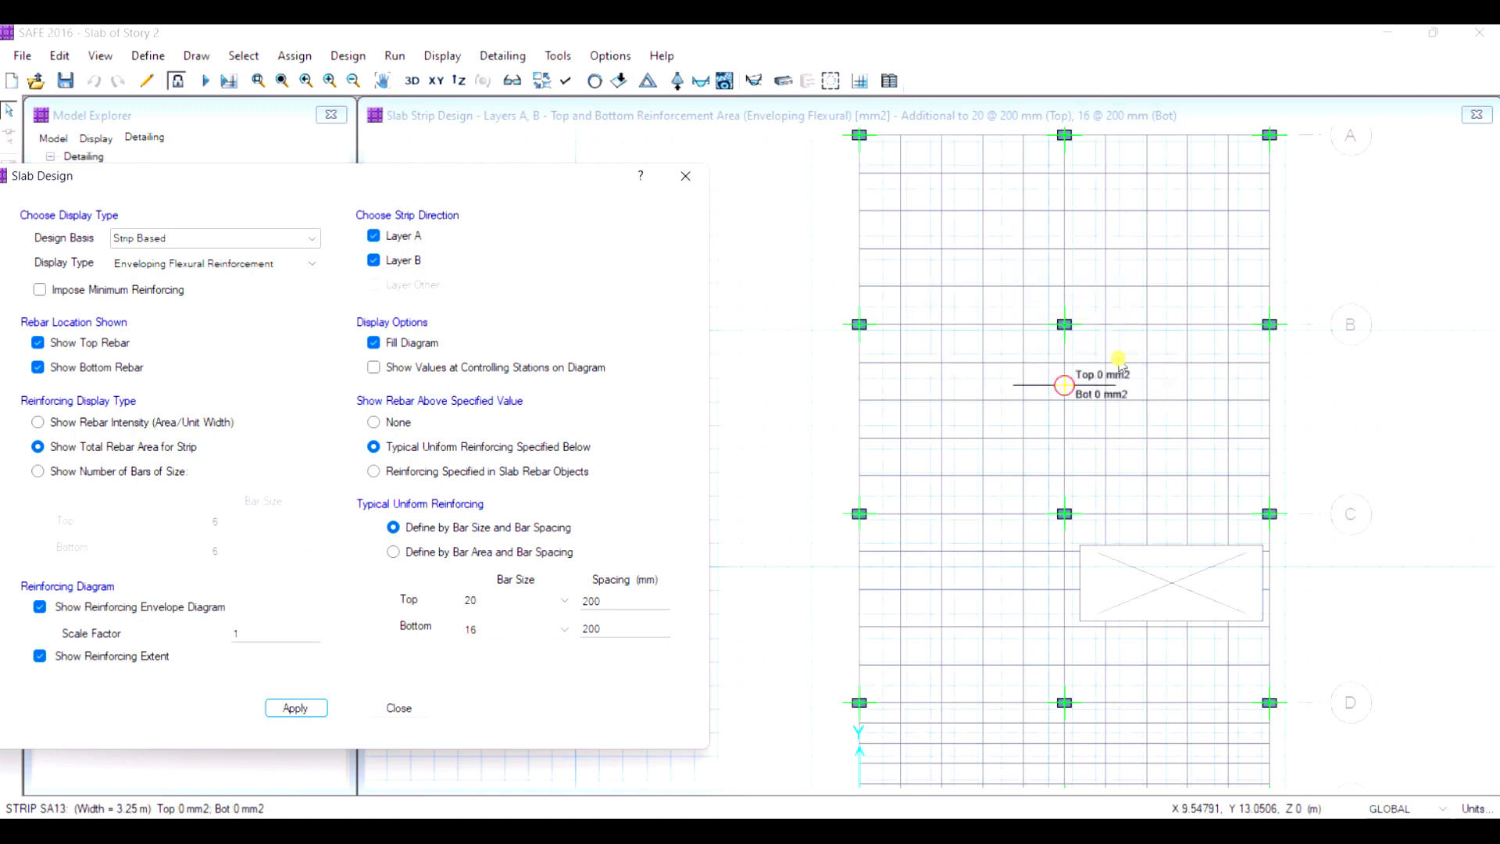
Step: Set the top typical uniform bar size back to 16 and update the additional reinforcement display for the whole slab
left_click(516, 613)
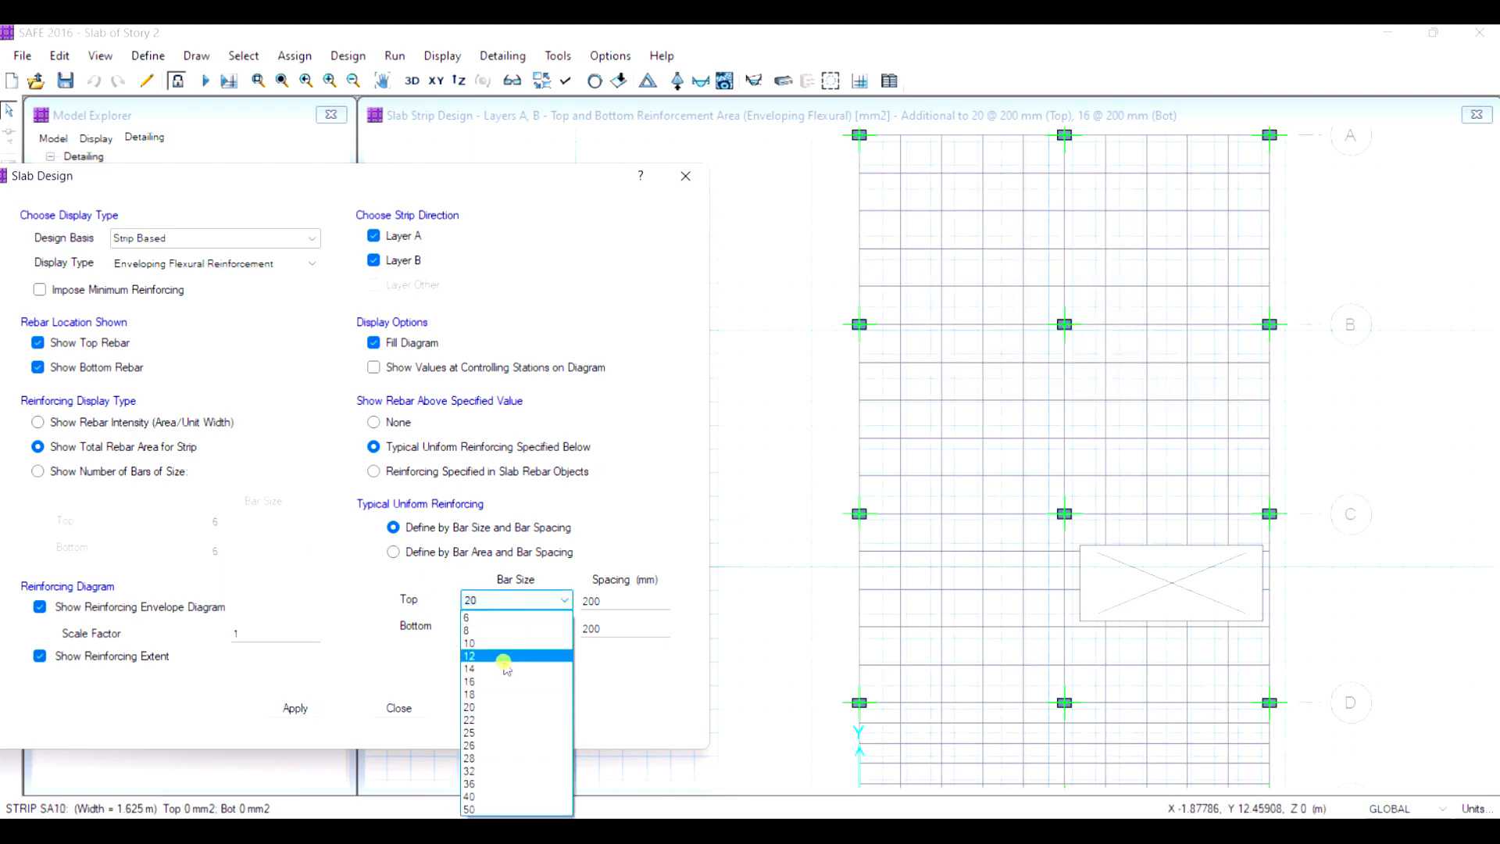
left_click(501, 688)
left_click(295, 708)
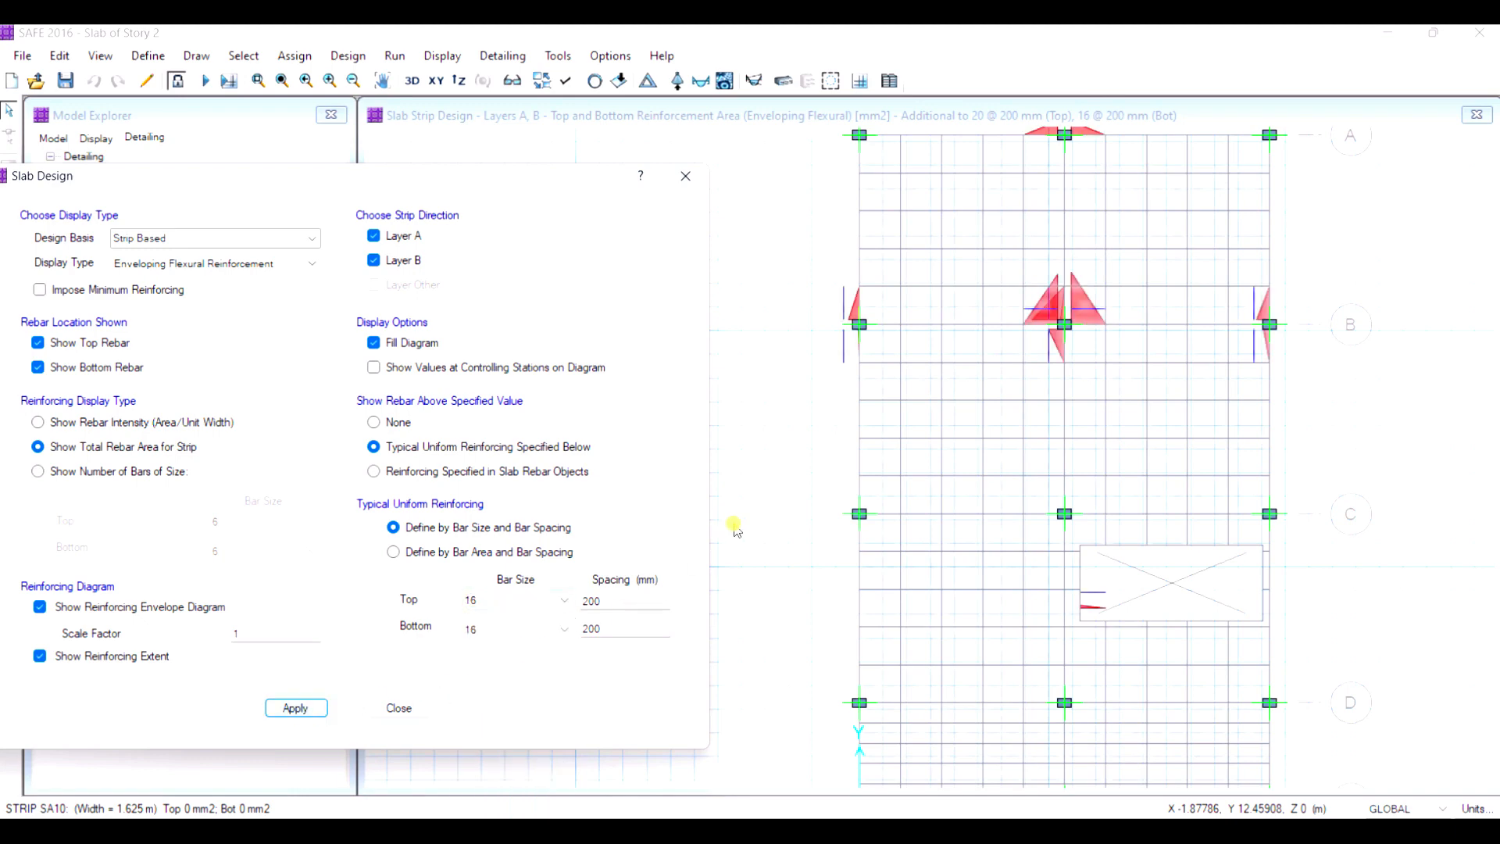
scroll(1055, 391, "down", 1)
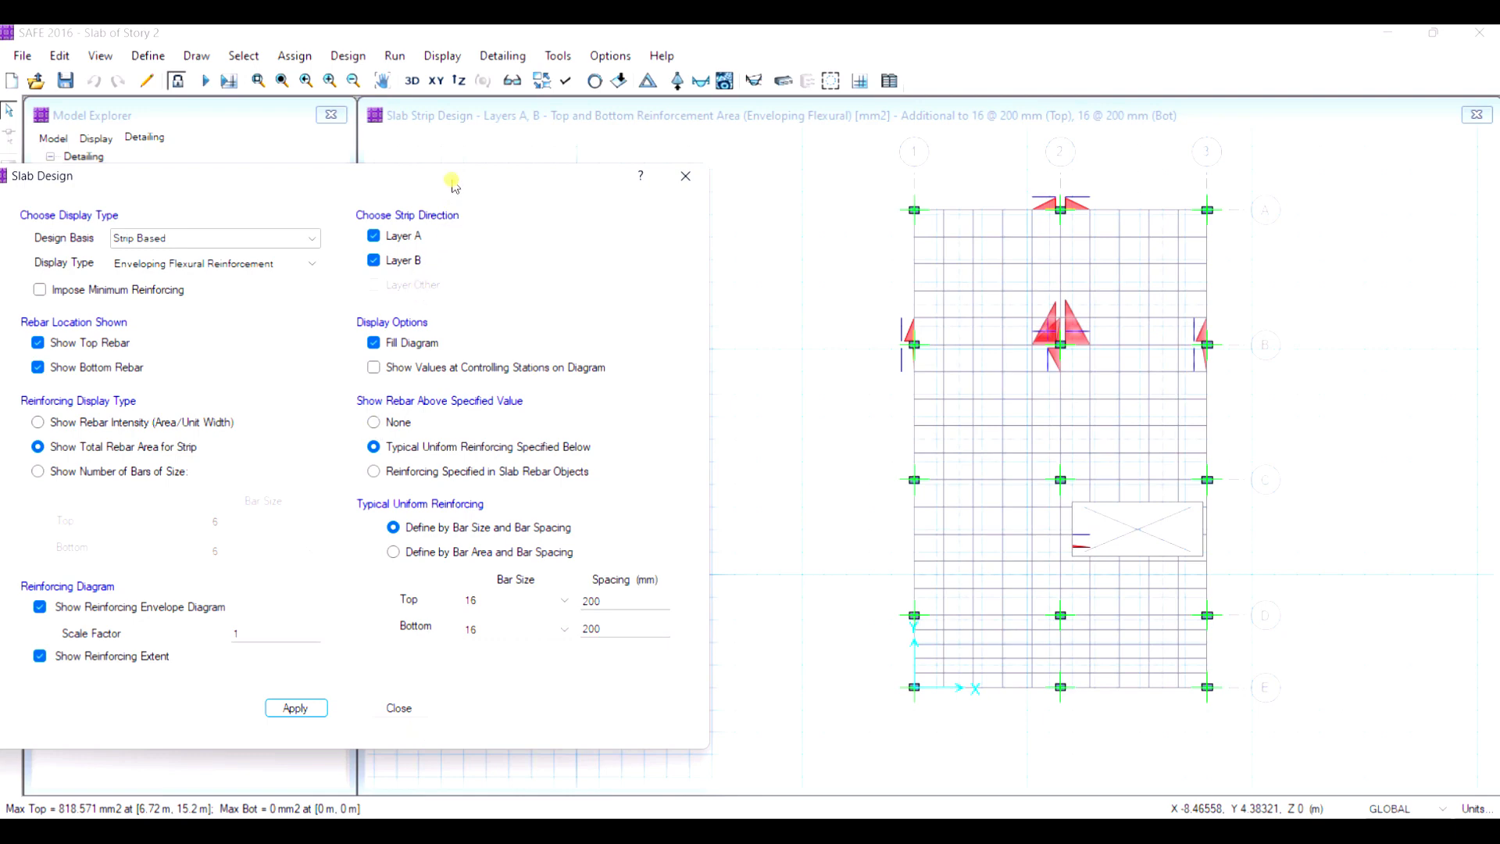
left_click_drag(485, 184, 769, 184)
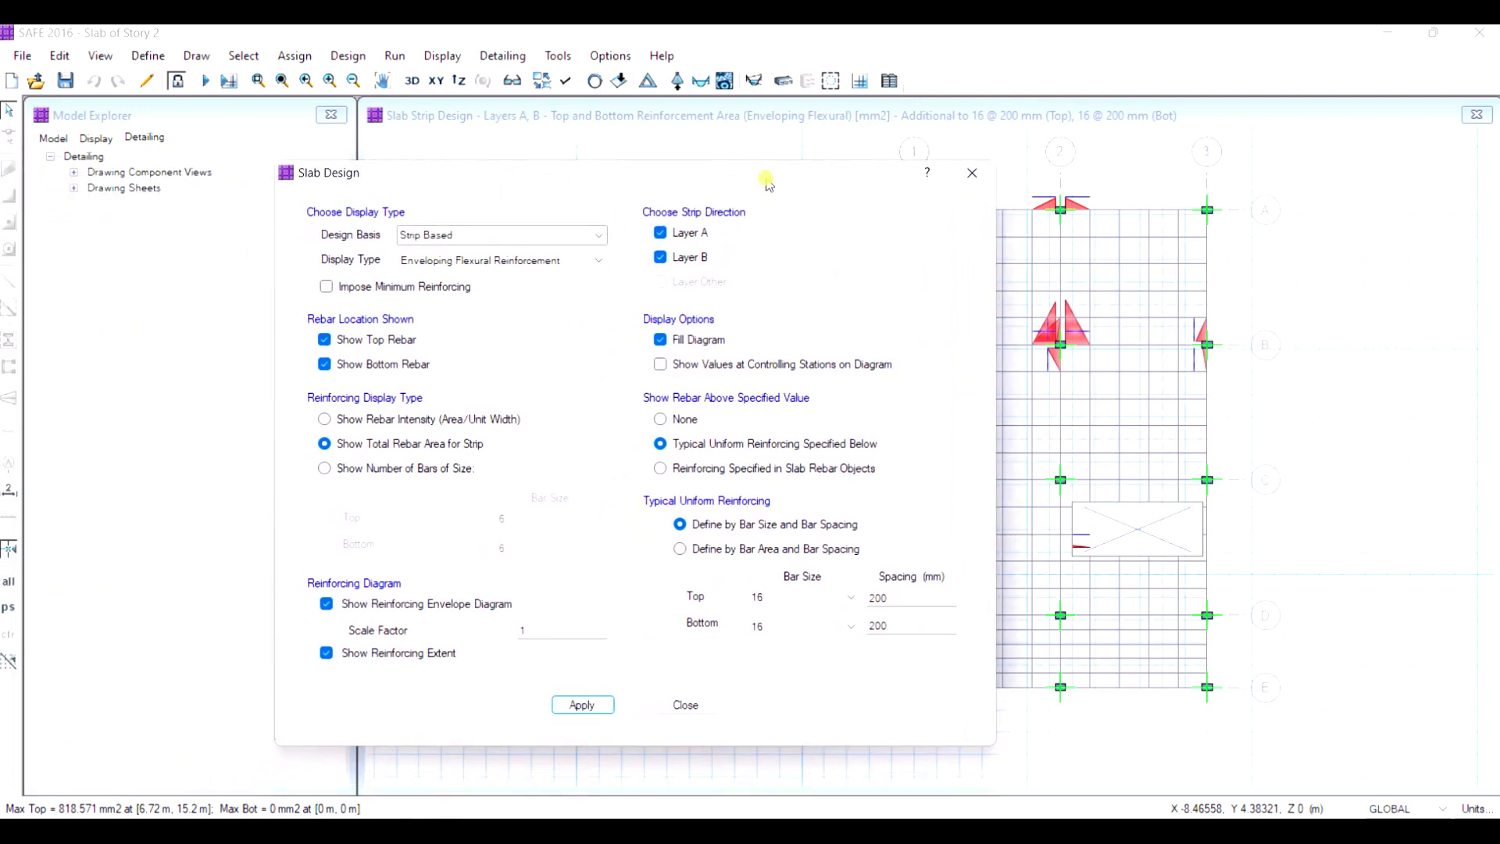